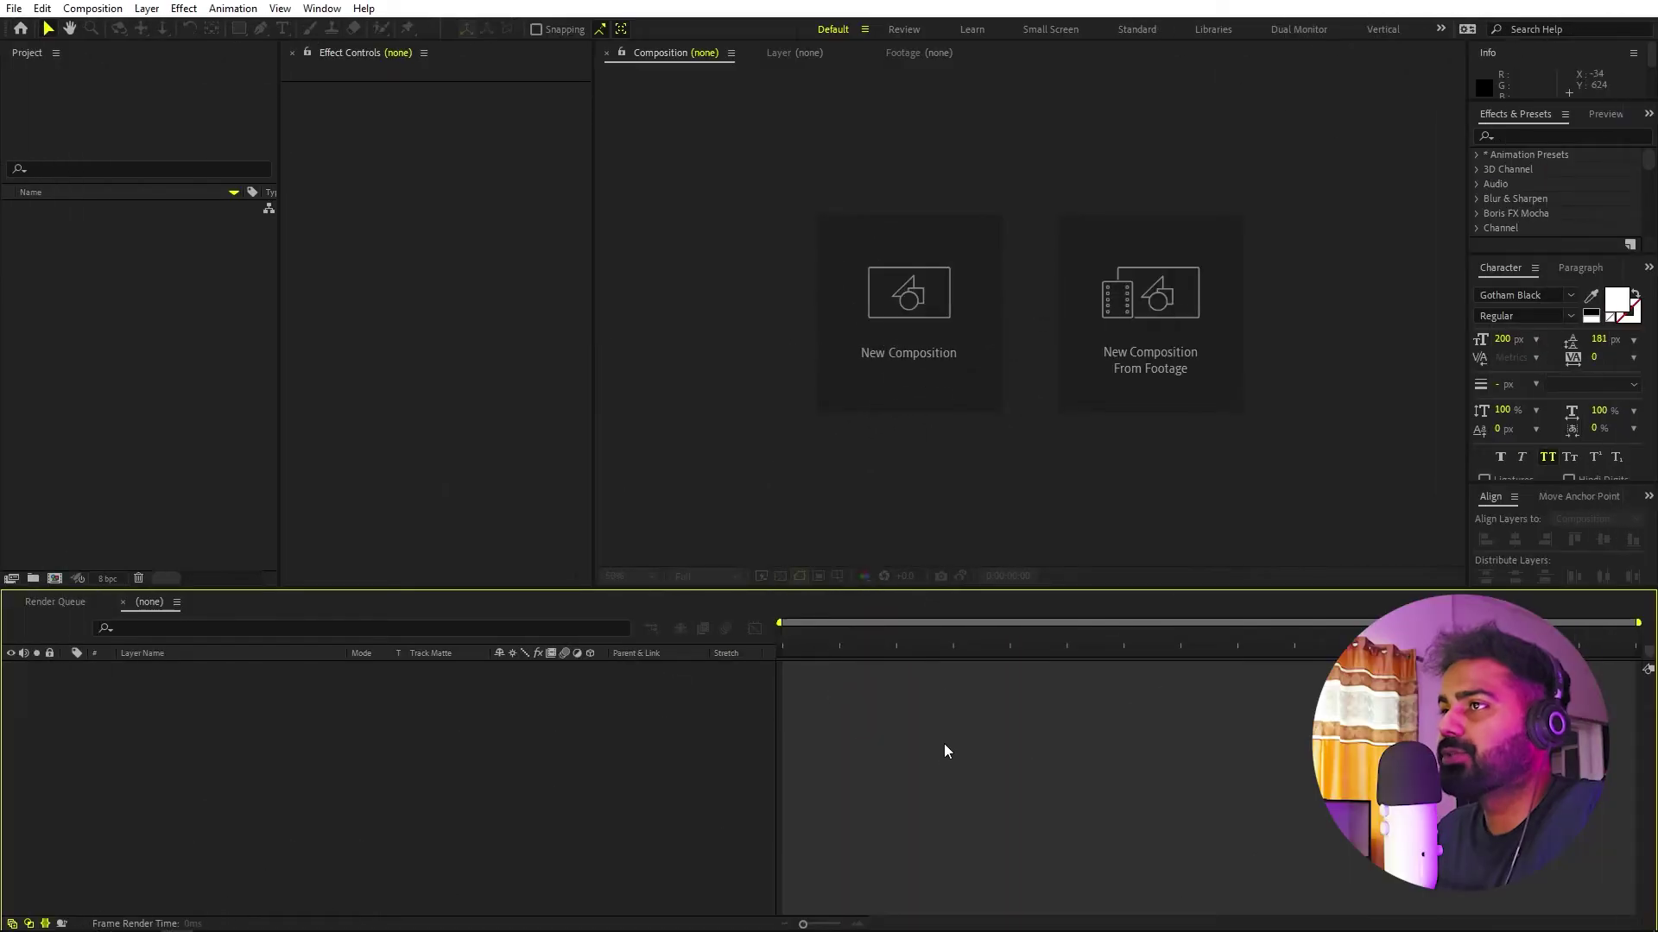
# Create a new 1920 x 1080 composition named Main at 30 fps with a 10-second duration
pyautogui.click(92, 8)
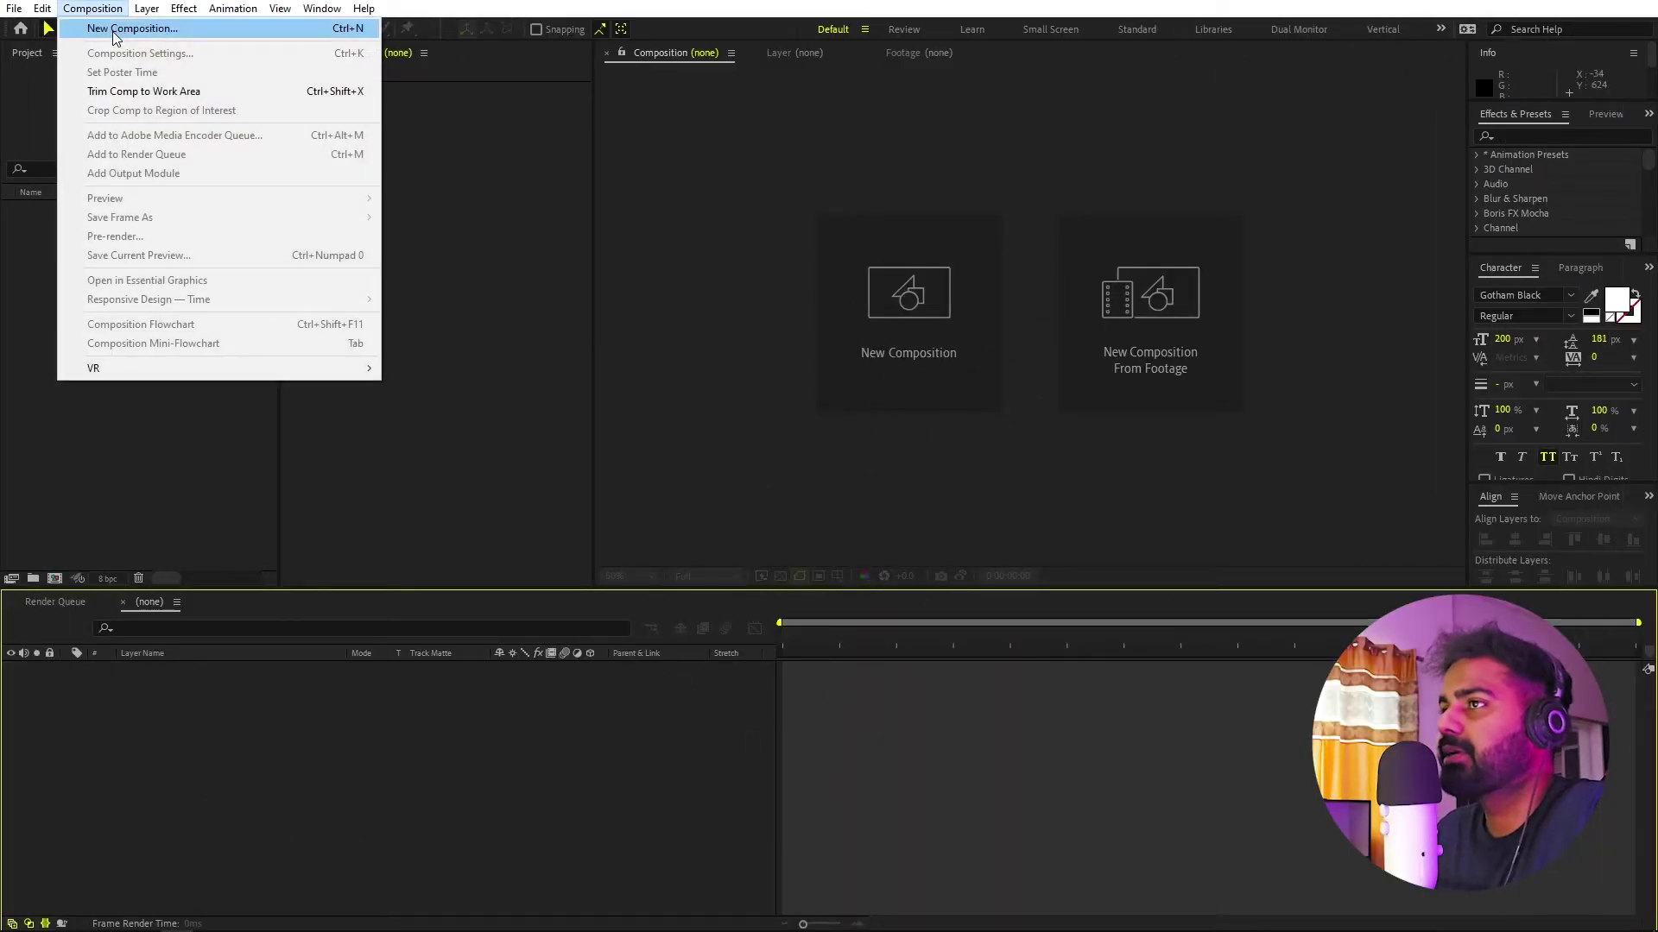
pyautogui.click(115, 31)
pyautogui.write('Main')
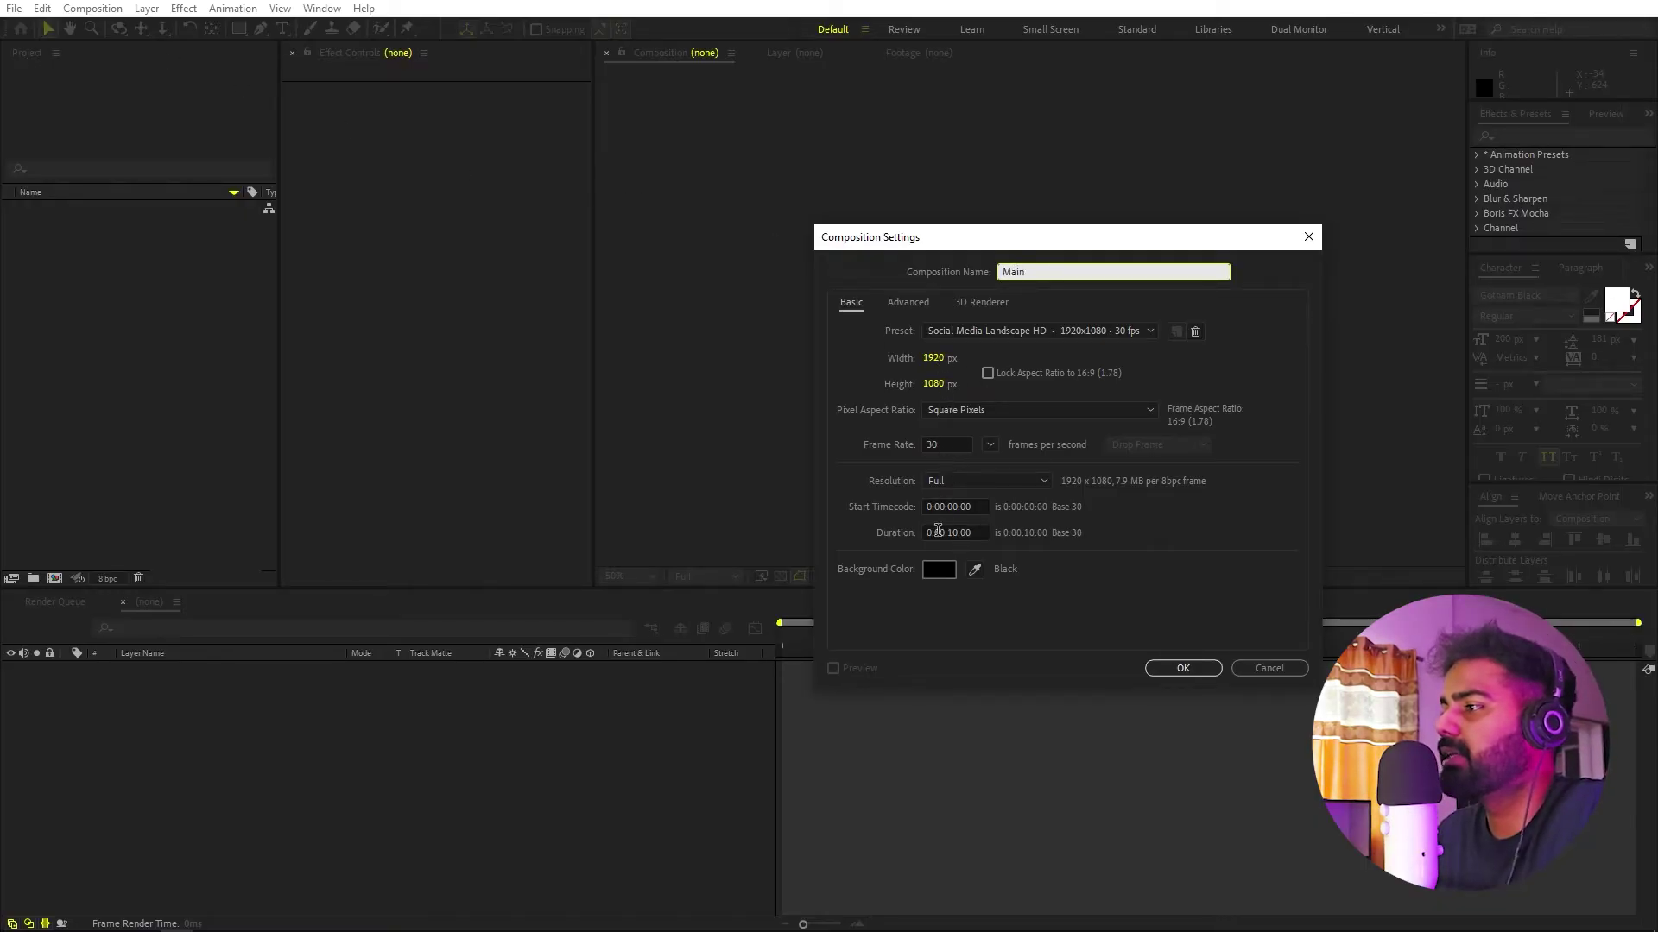
pyautogui.click(1182, 669)
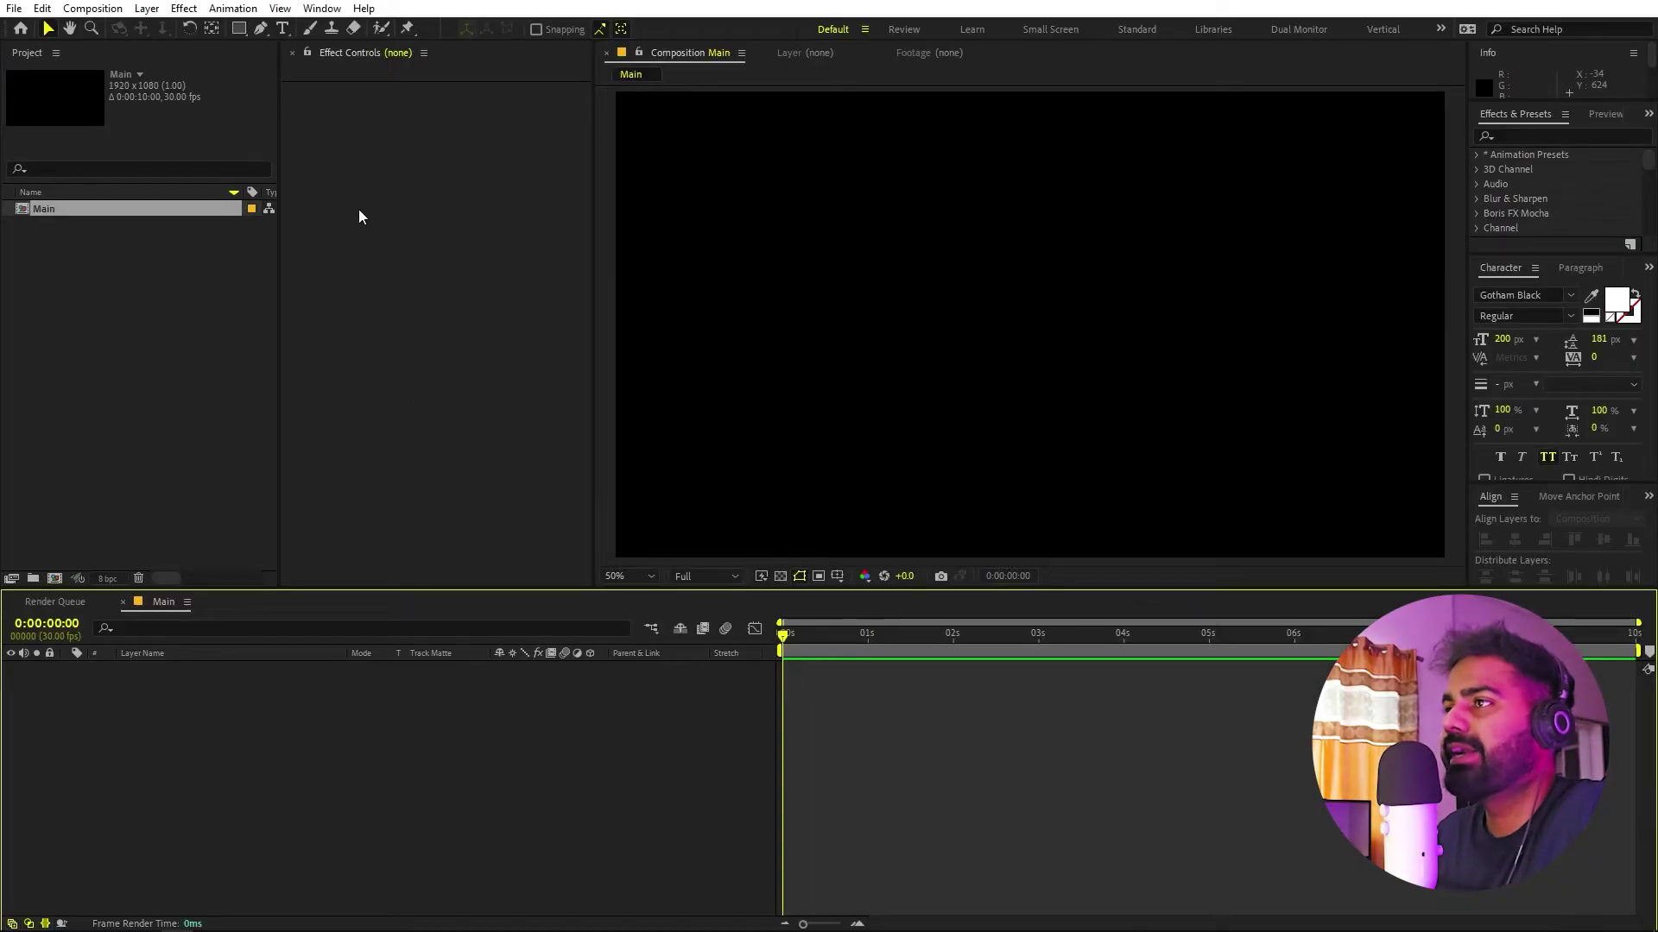
# Add a text layer reading TYPOGRAPHY in white Gotham Black at 200 px
pyautogui.click(283, 28)
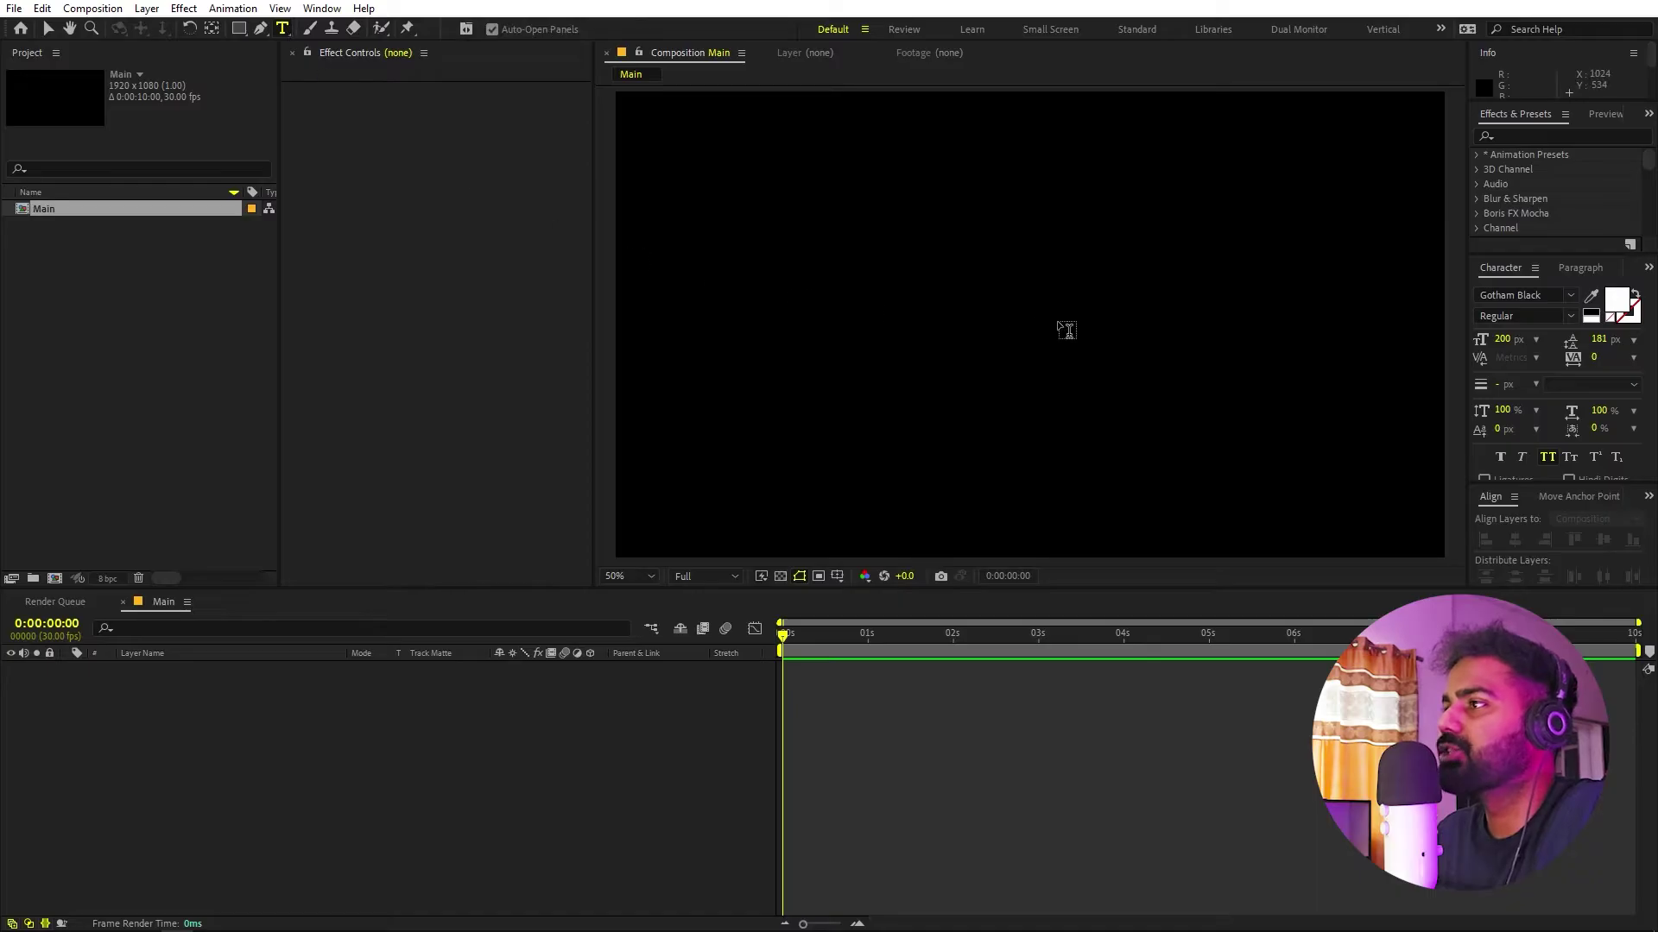
pyautogui.click(897, 317)
pyautogui.write('TYPOGRAPHY')
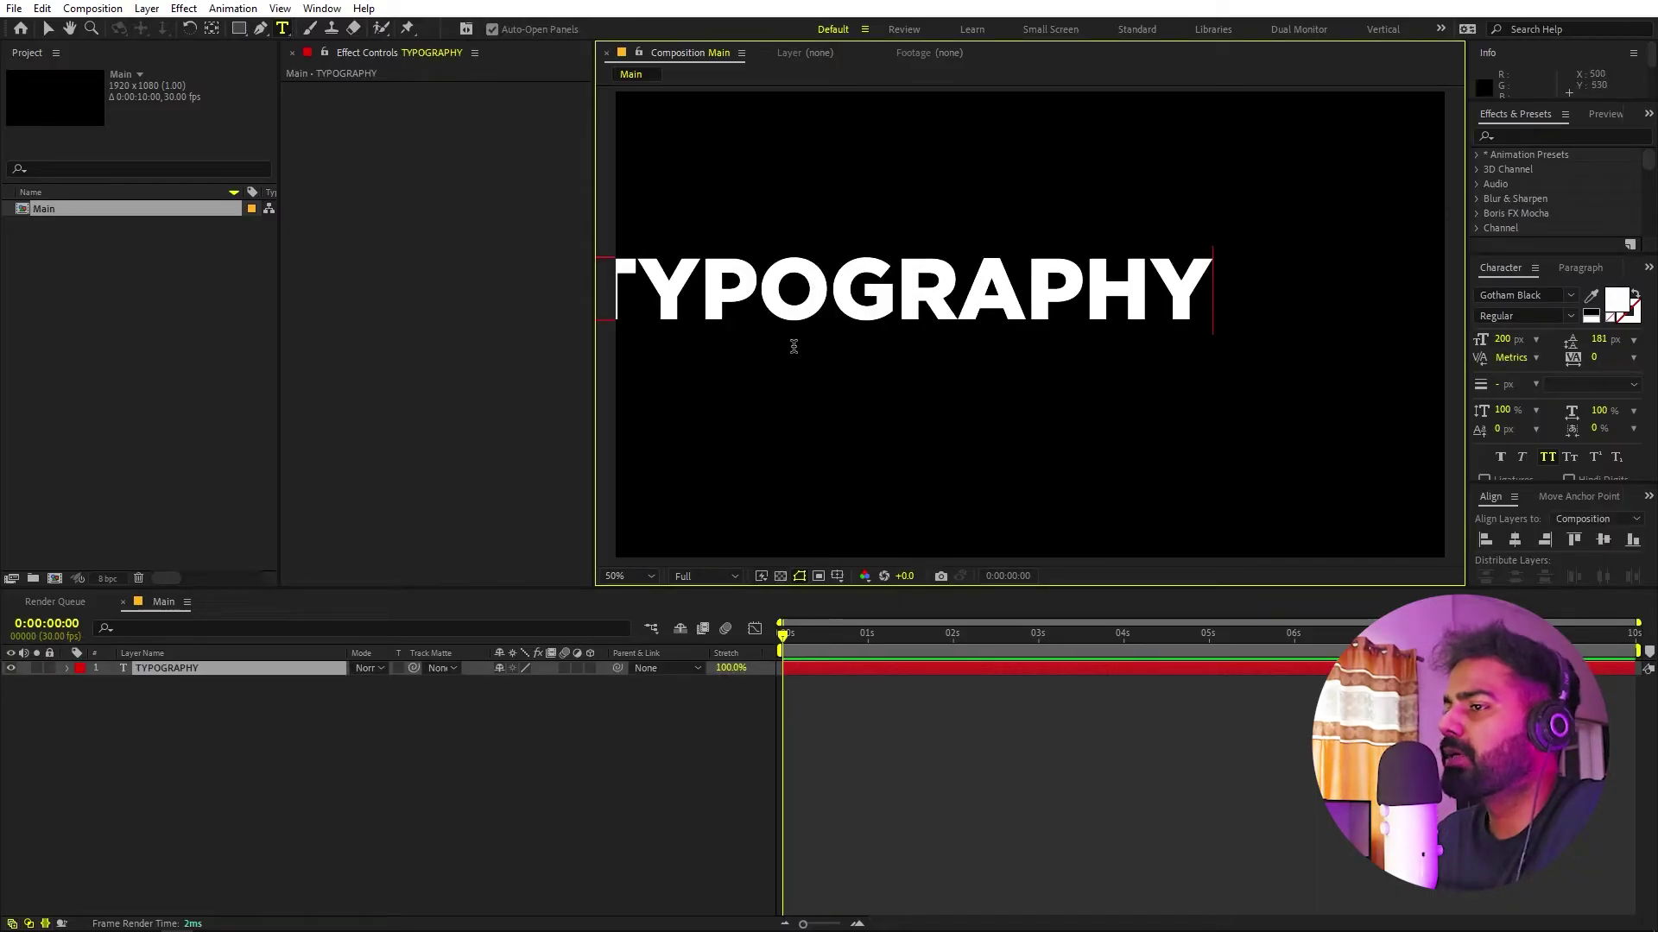
pyautogui.click(231, 796)
pyautogui.click(251, 667)
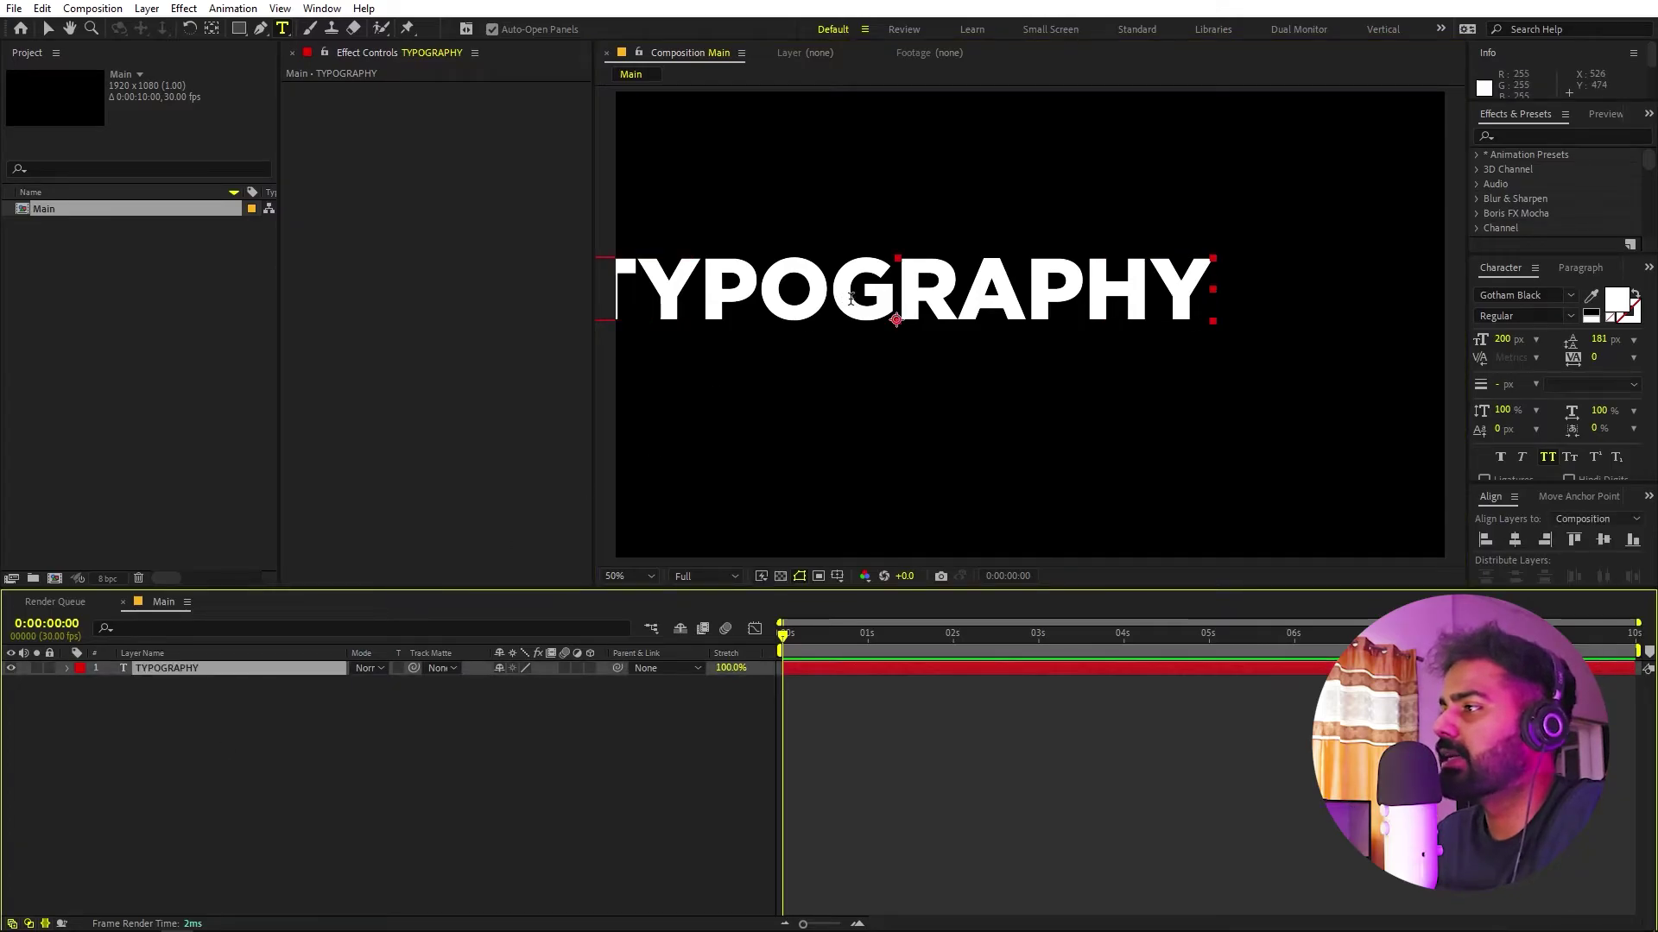
# Center the TYPOGRAPHY text horizontally and vertically in the composition
pyautogui.click(1514, 541)
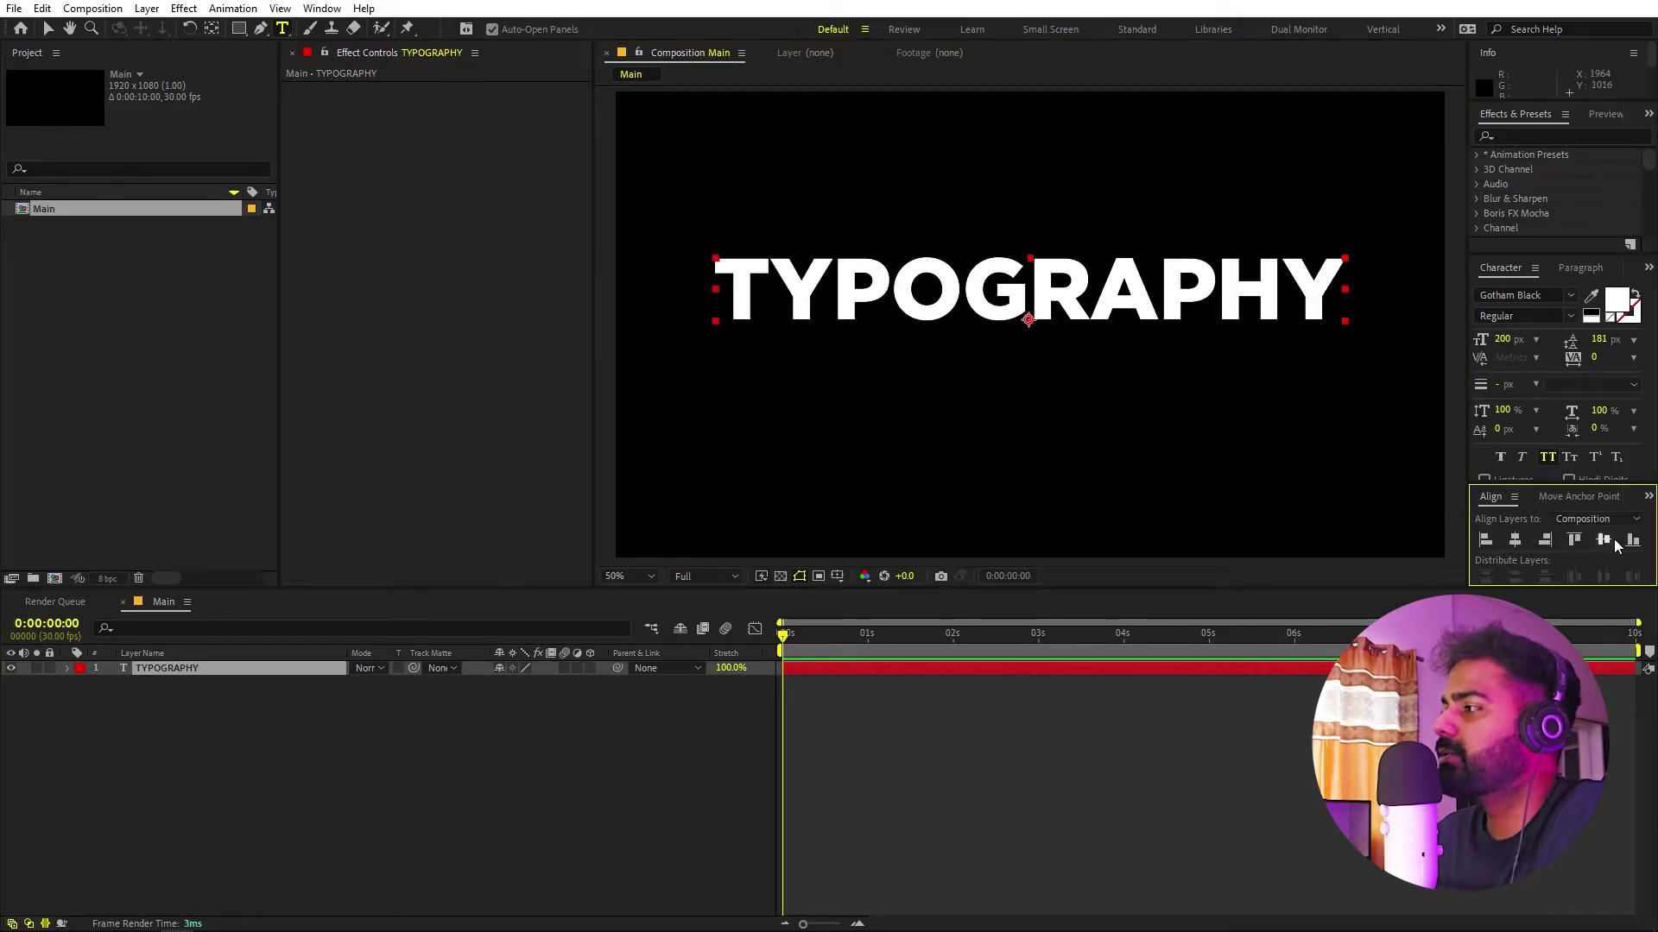
pyautogui.click(1611, 541)
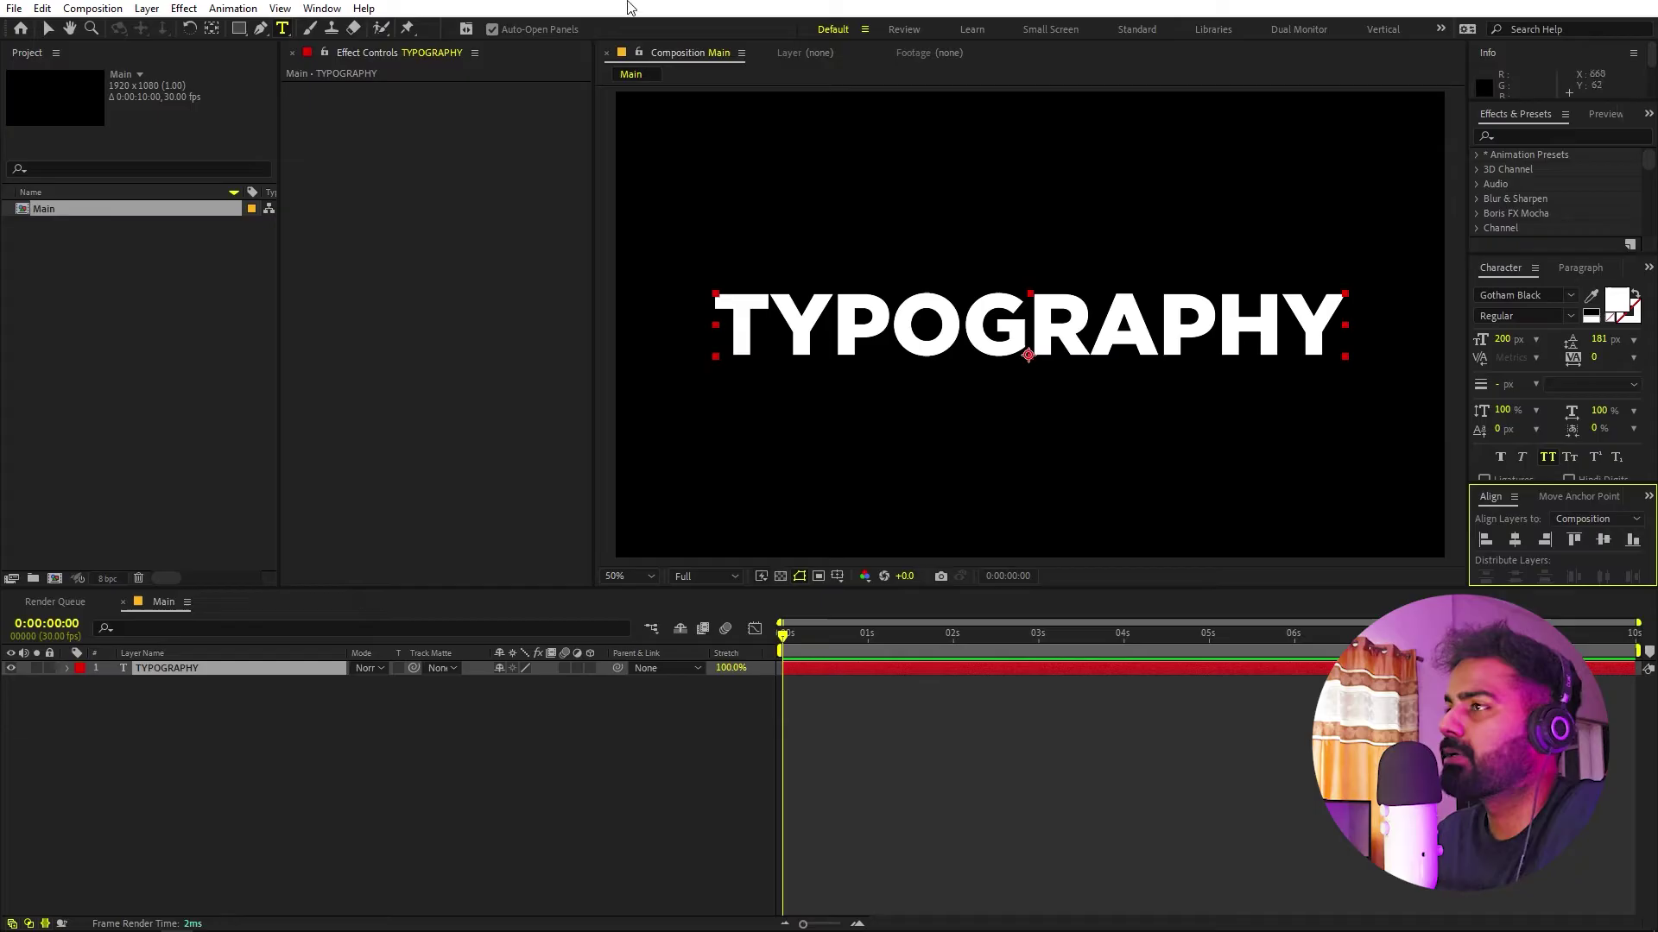
pyautogui.click(321, 8)
pyautogui.click(214, 748)
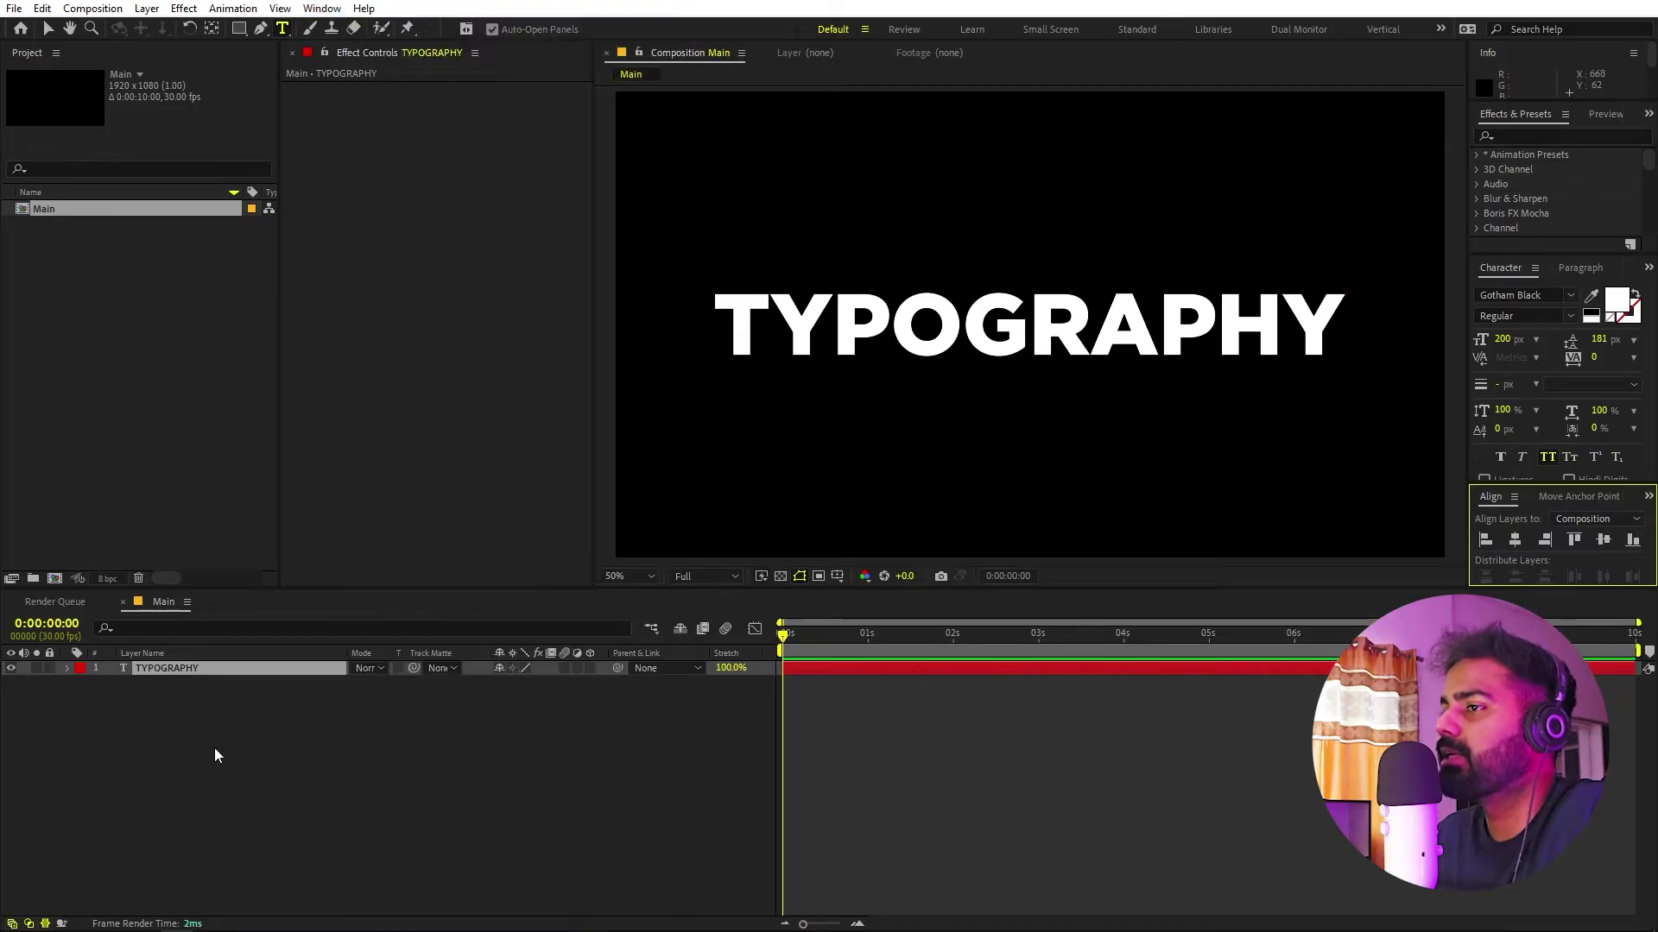
pyautogui.click(214, 748)
# Move the anchor point of the TYPOGRAPHY layer to the center of the text
pyautogui.click(235, 674)
pyautogui.click(235, 674)
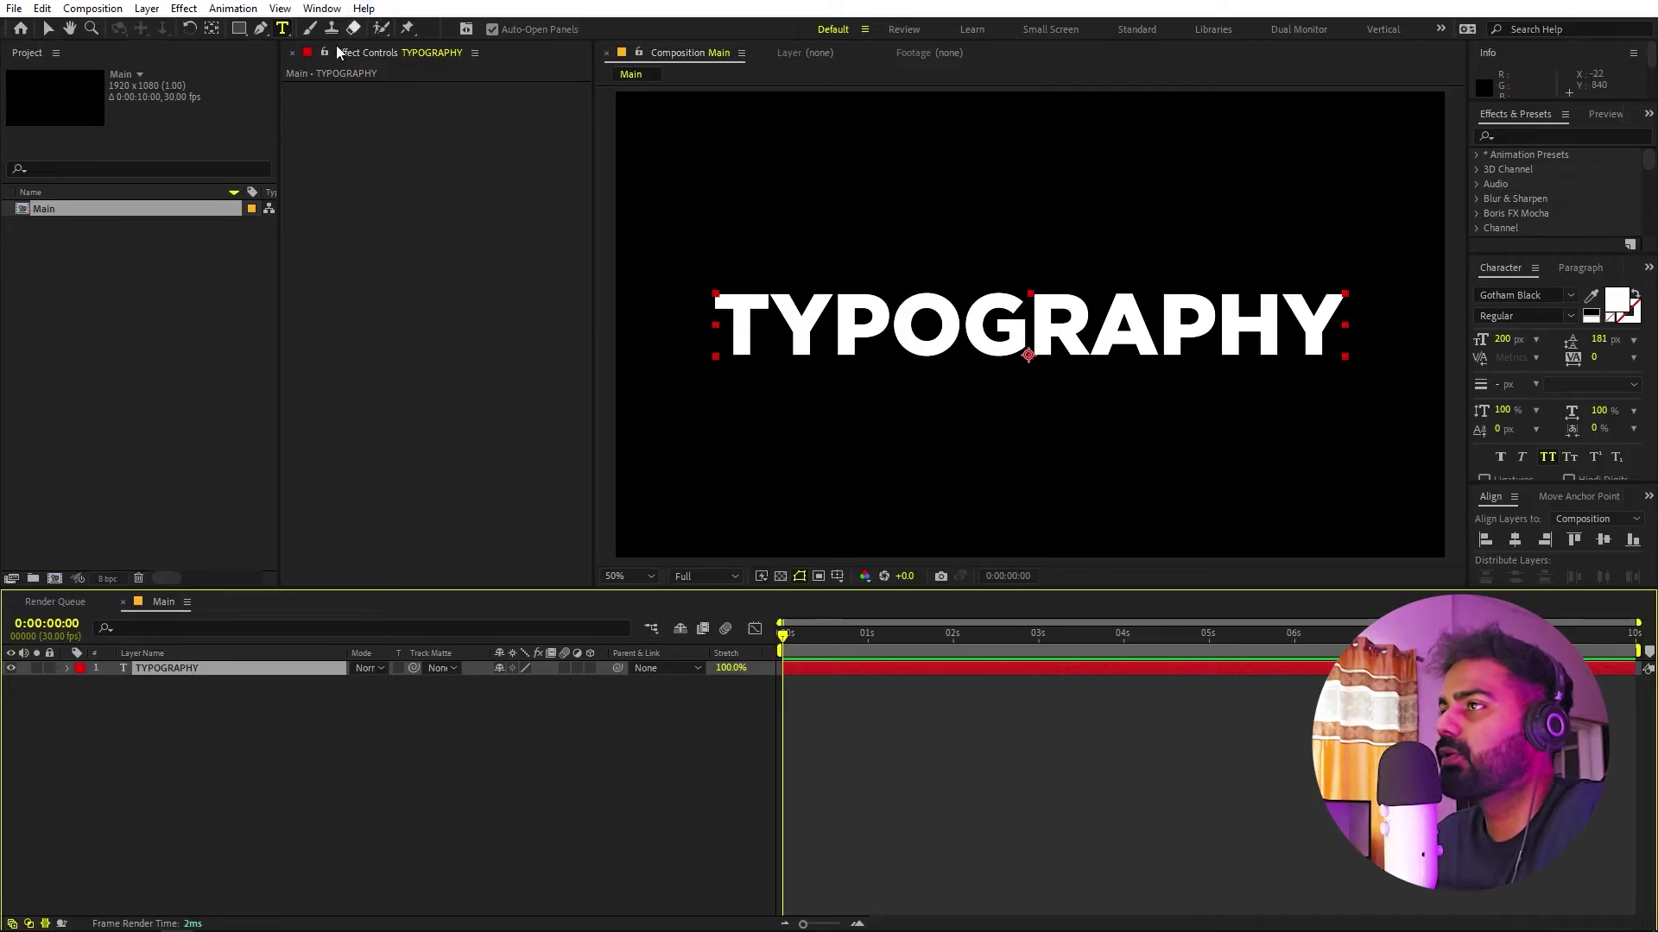
pyautogui.click(211, 28)
pyautogui.hotkey('ctrl', 'alt', 'Home')
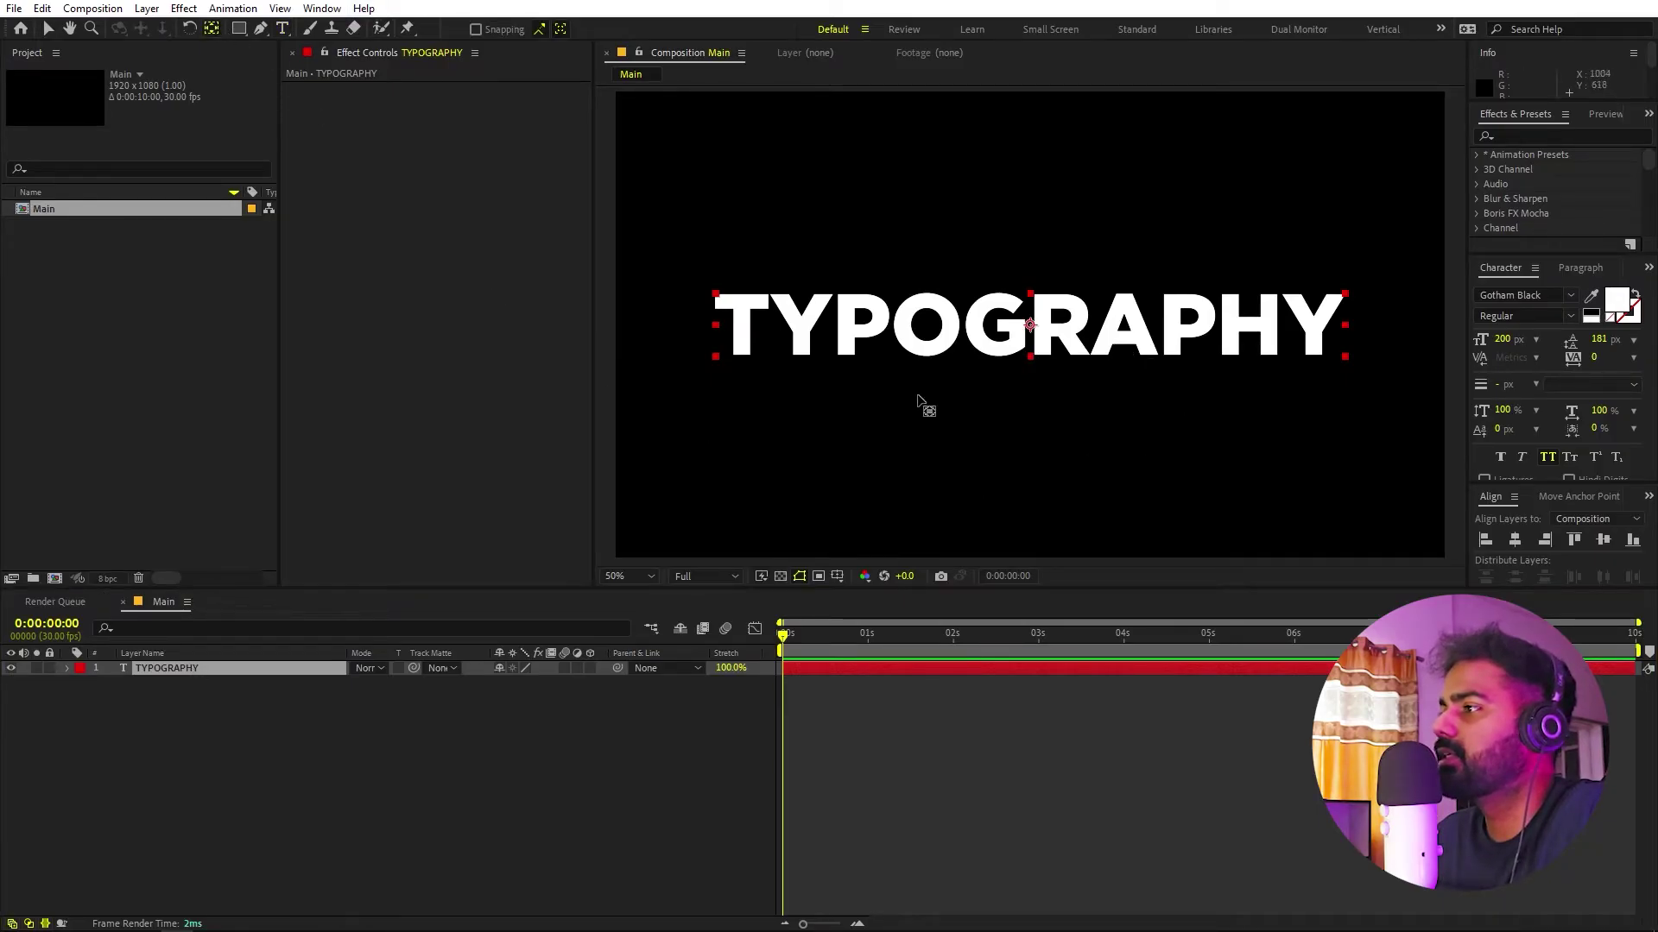
pyautogui.click(407, 779)
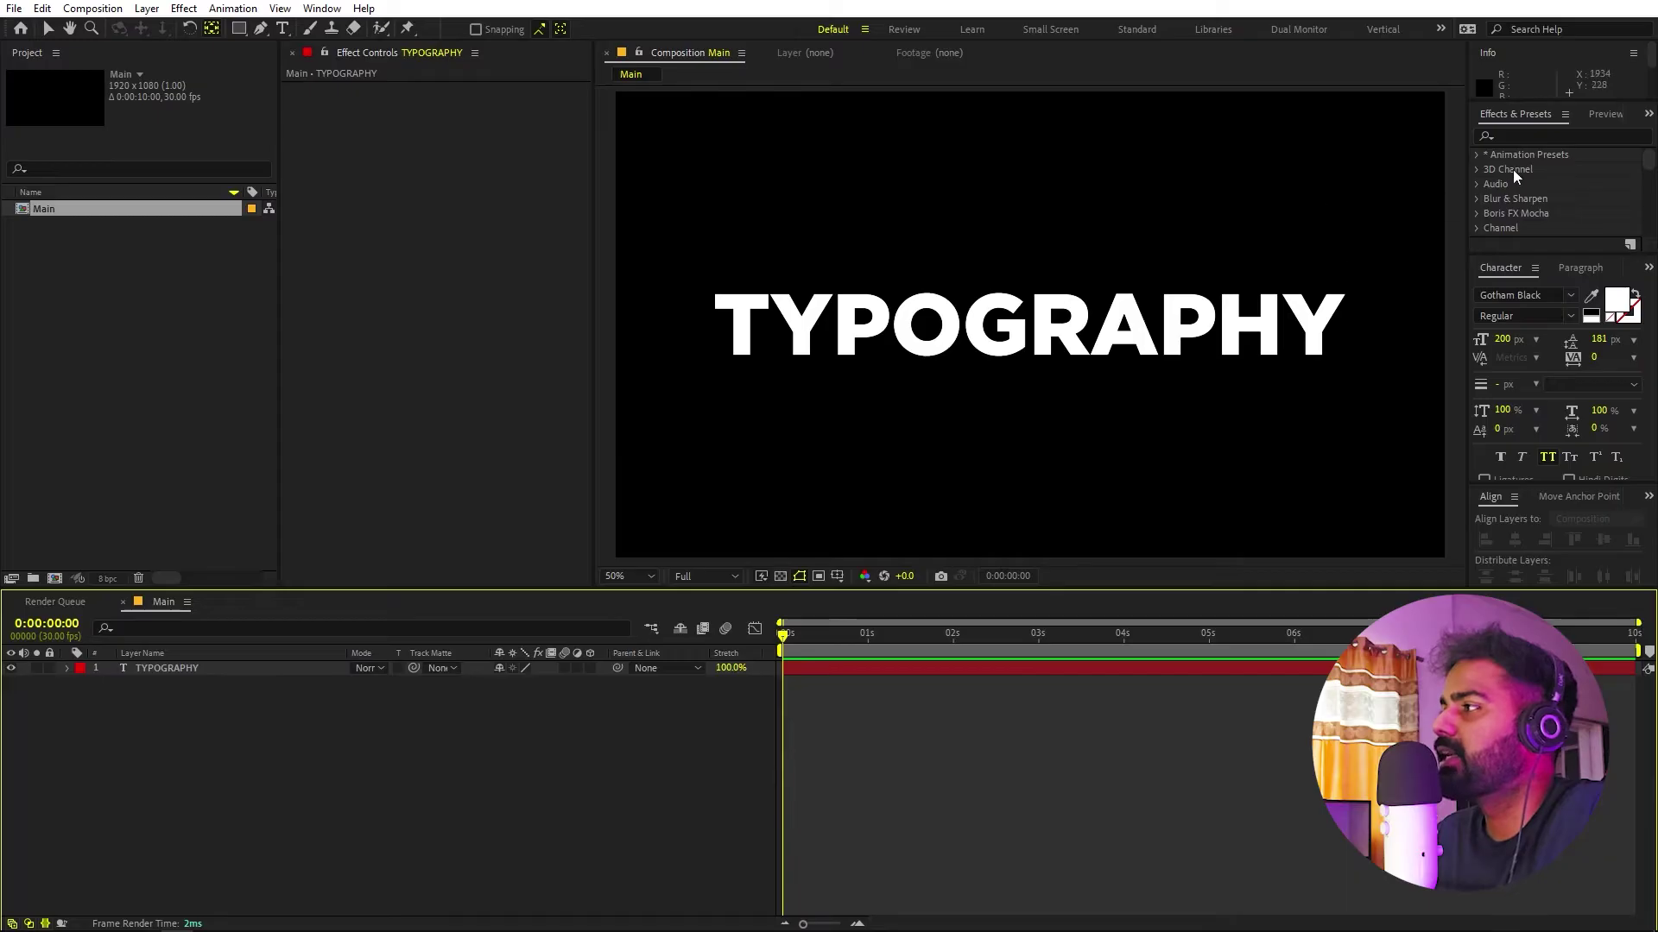
# Find the Fill effect and apply it to the TYPOGRAPHY text
pyautogui.click(1563, 136)
pyautogui.write('g=')
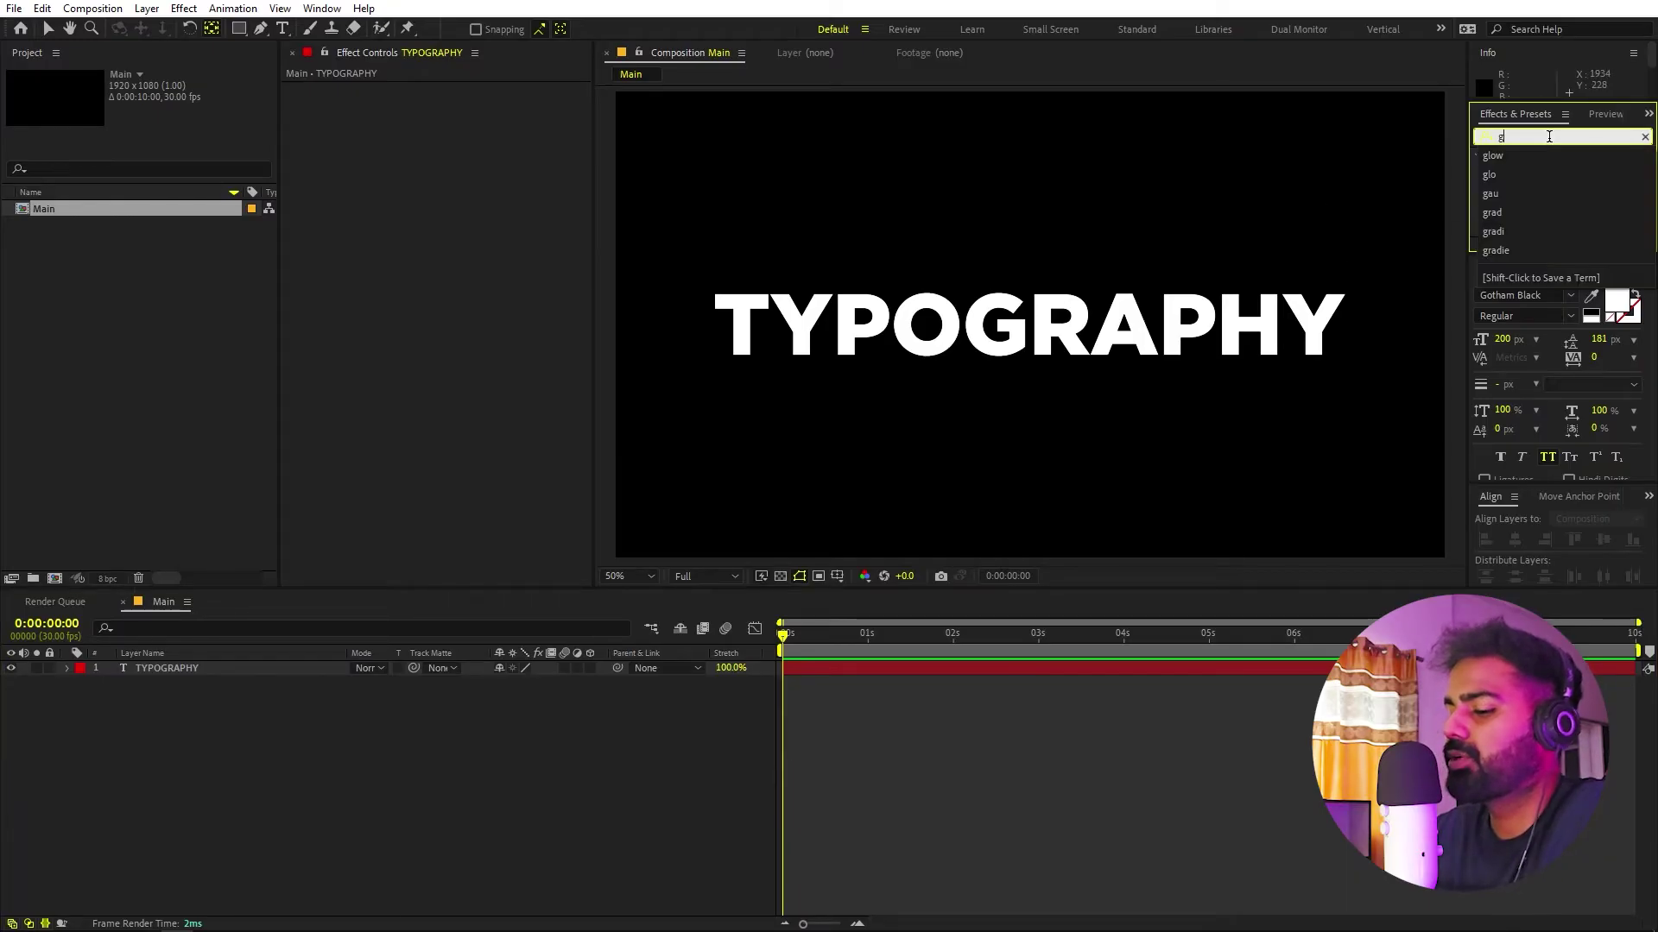
pyautogui.press('BackSpace')
pyautogui.press('BackSpace')
pyautogui.write('fill')
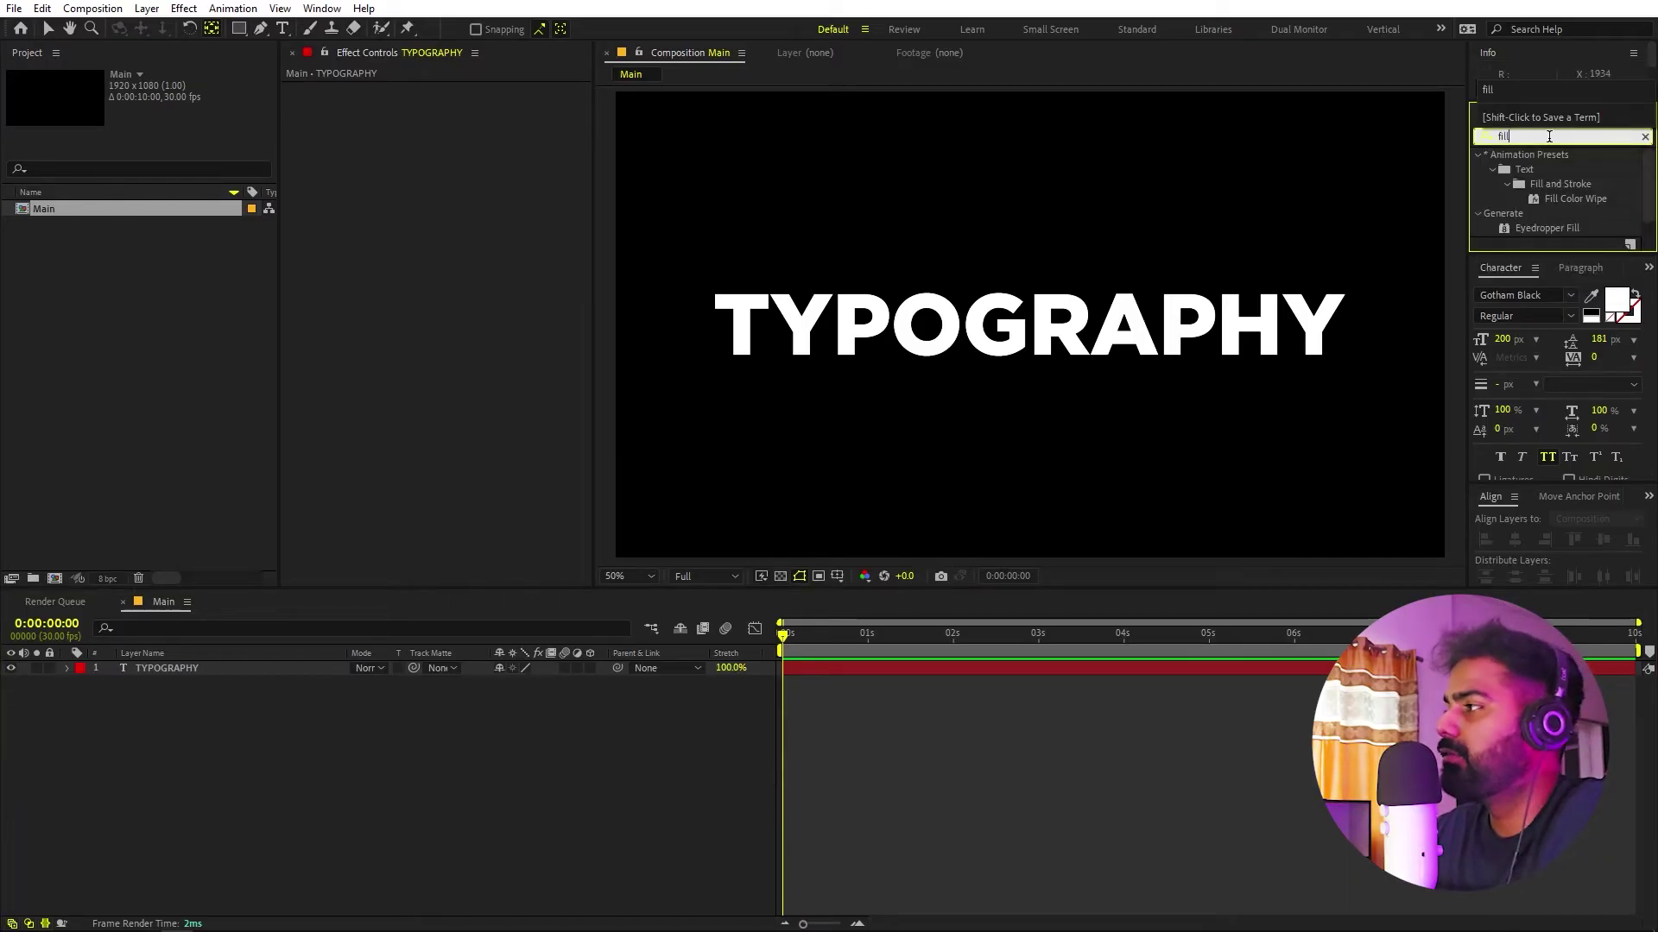
pyautogui.moveTo(1518, 229); pyautogui.dragTo(905, 352)
# Set the Fill effect's color to bright green (#00E947)
pyautogui.click(459, 133)
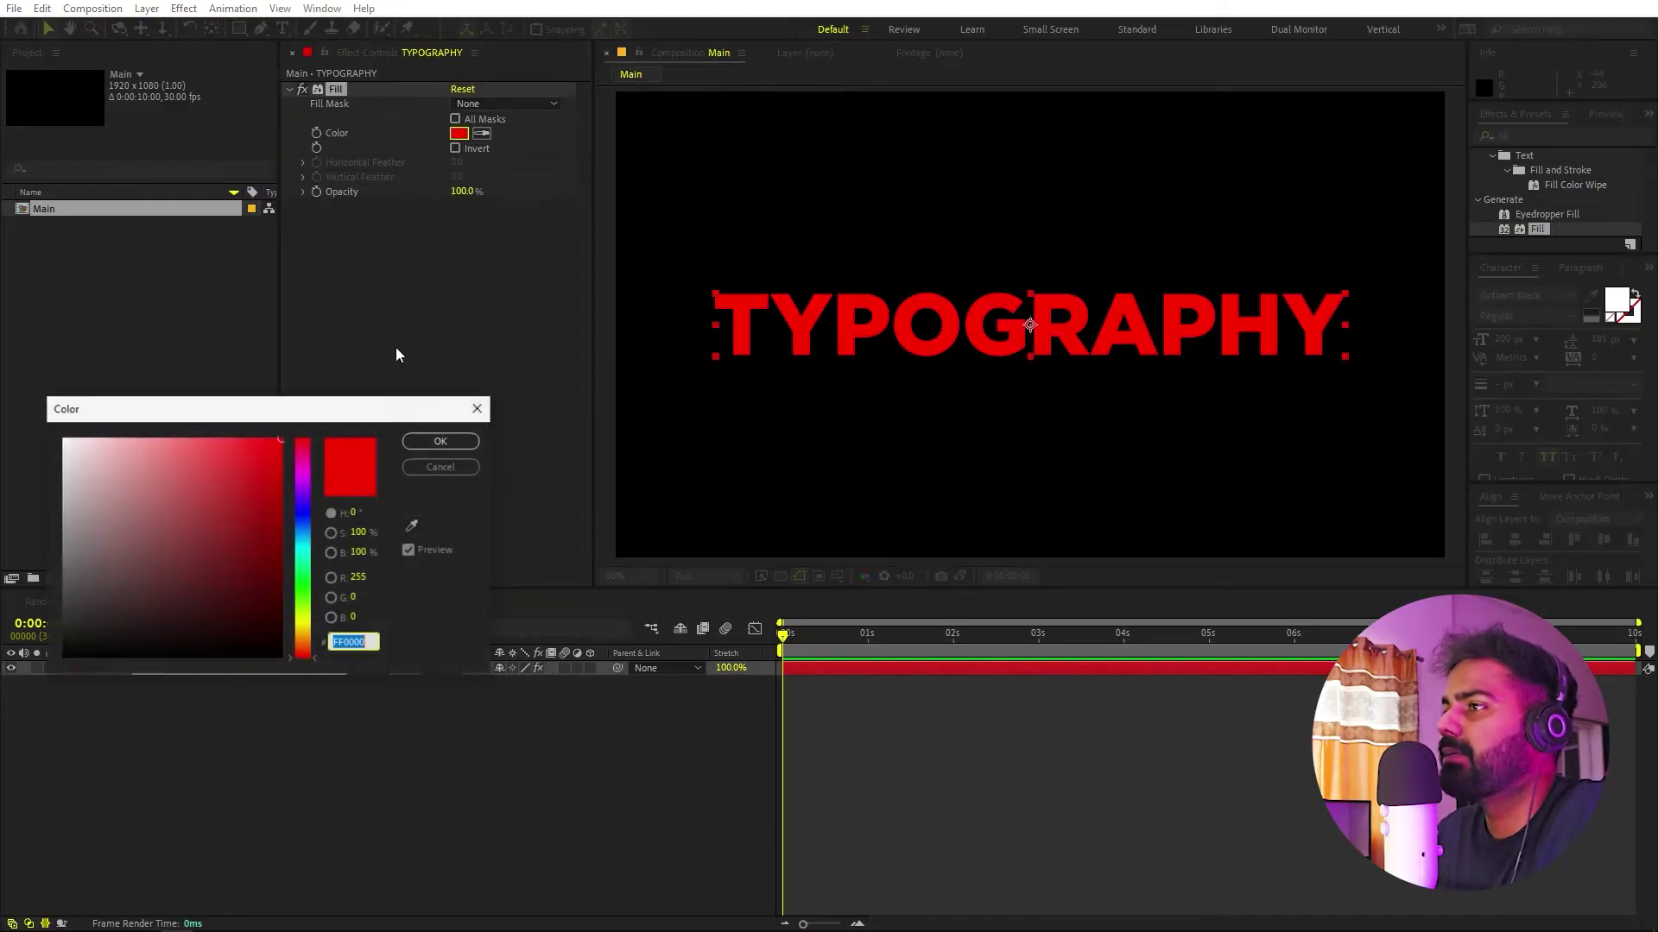
pyautogui.moveTo(307, 568); pyautogui.dragTo(311, 574)
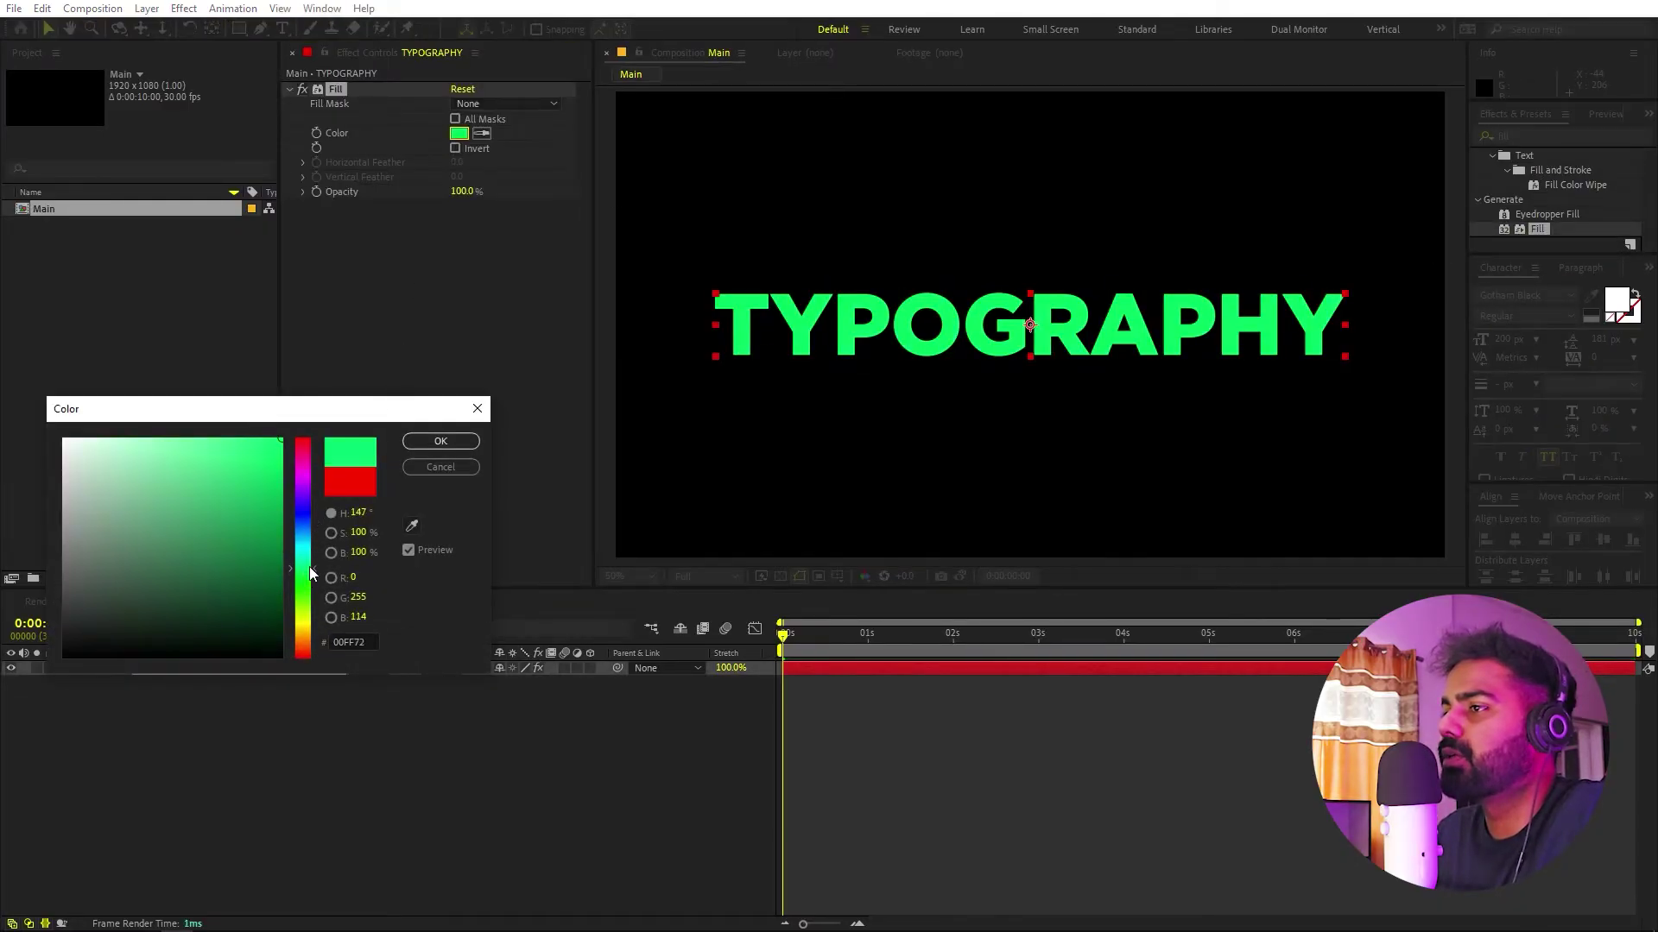
pyautogui.click(440, 441)
# Create a composition-sized solid in very dark blue (RGB 3, 23, 31) and place it beneath the text layer as the background
pyautogui.rightClick(262, 779)
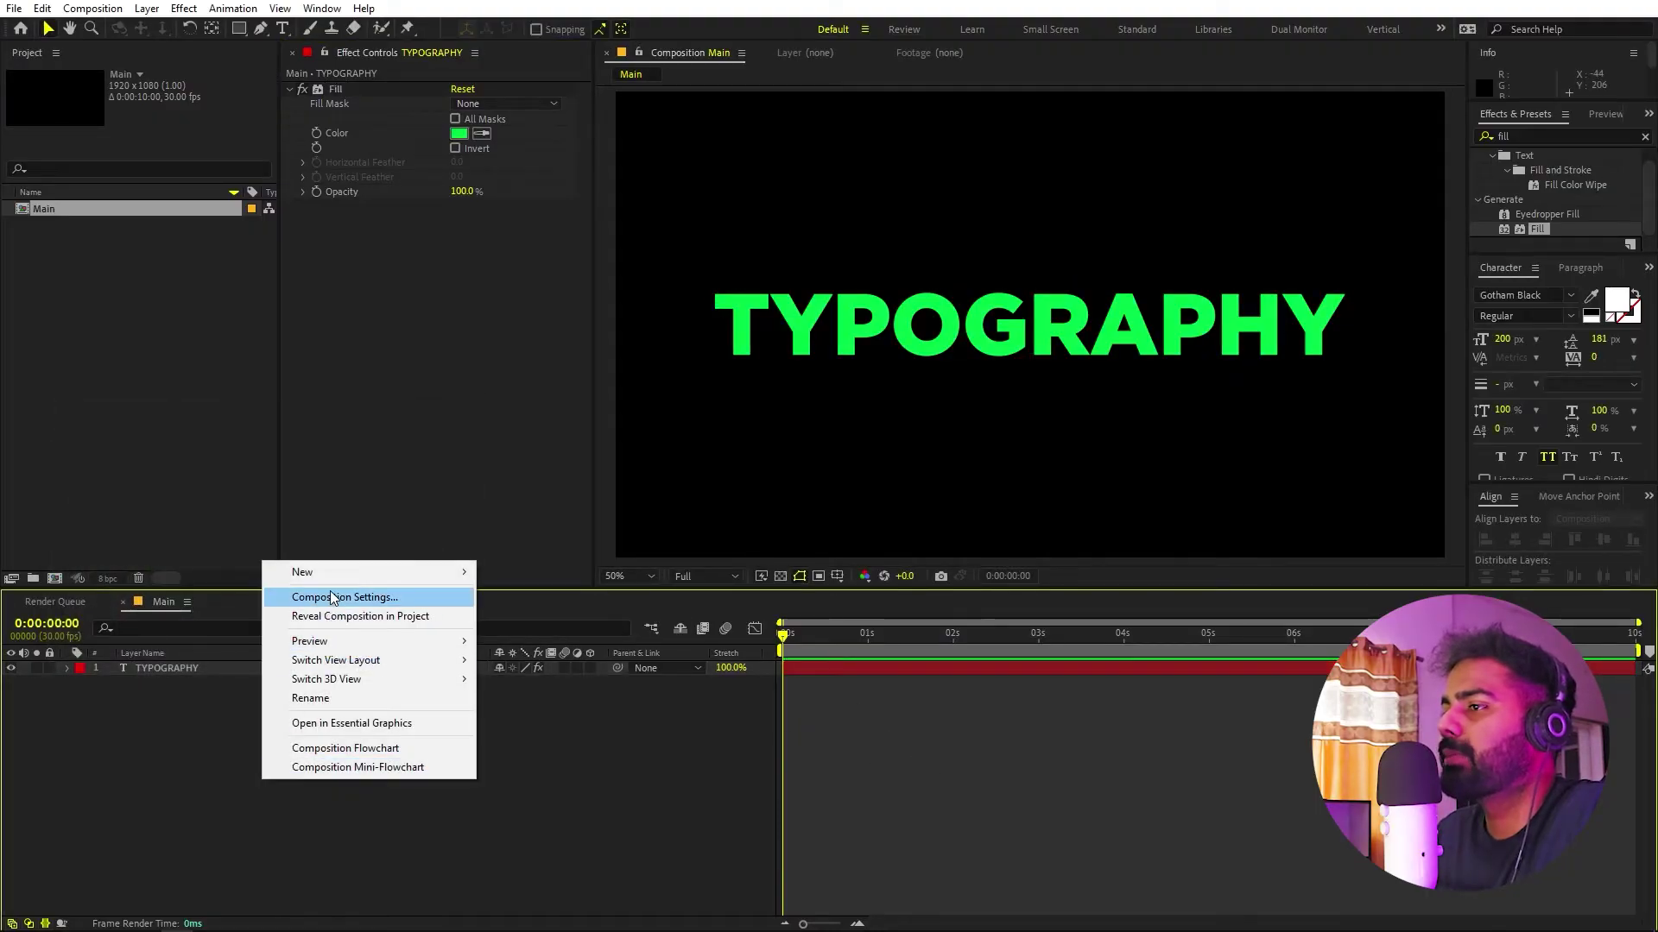
pyautogui.moveTo(339, 563)
pyautogui.click(516, 615)
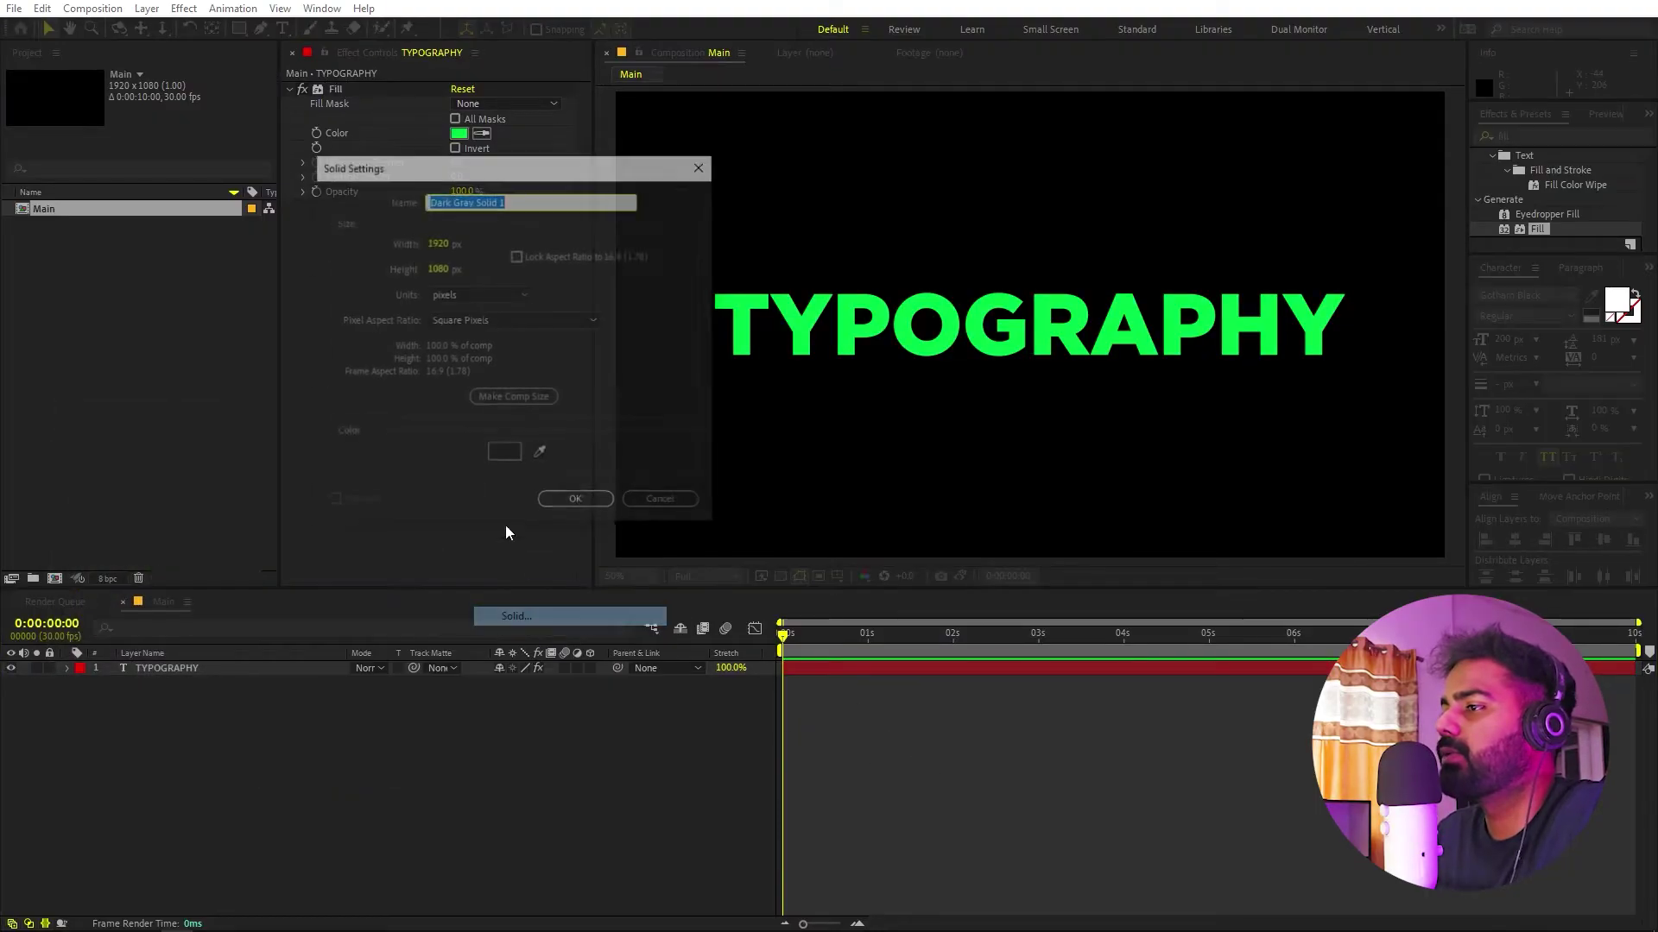
pyautogui.click(505, 455)
pyautogui.moveTo(307, 580); pyautogui.dragTo(304, 535)
pyautogui.moveTo(248, 632); pyautogui.dragTo(262, 631)
pyautogui.click(441, 441)
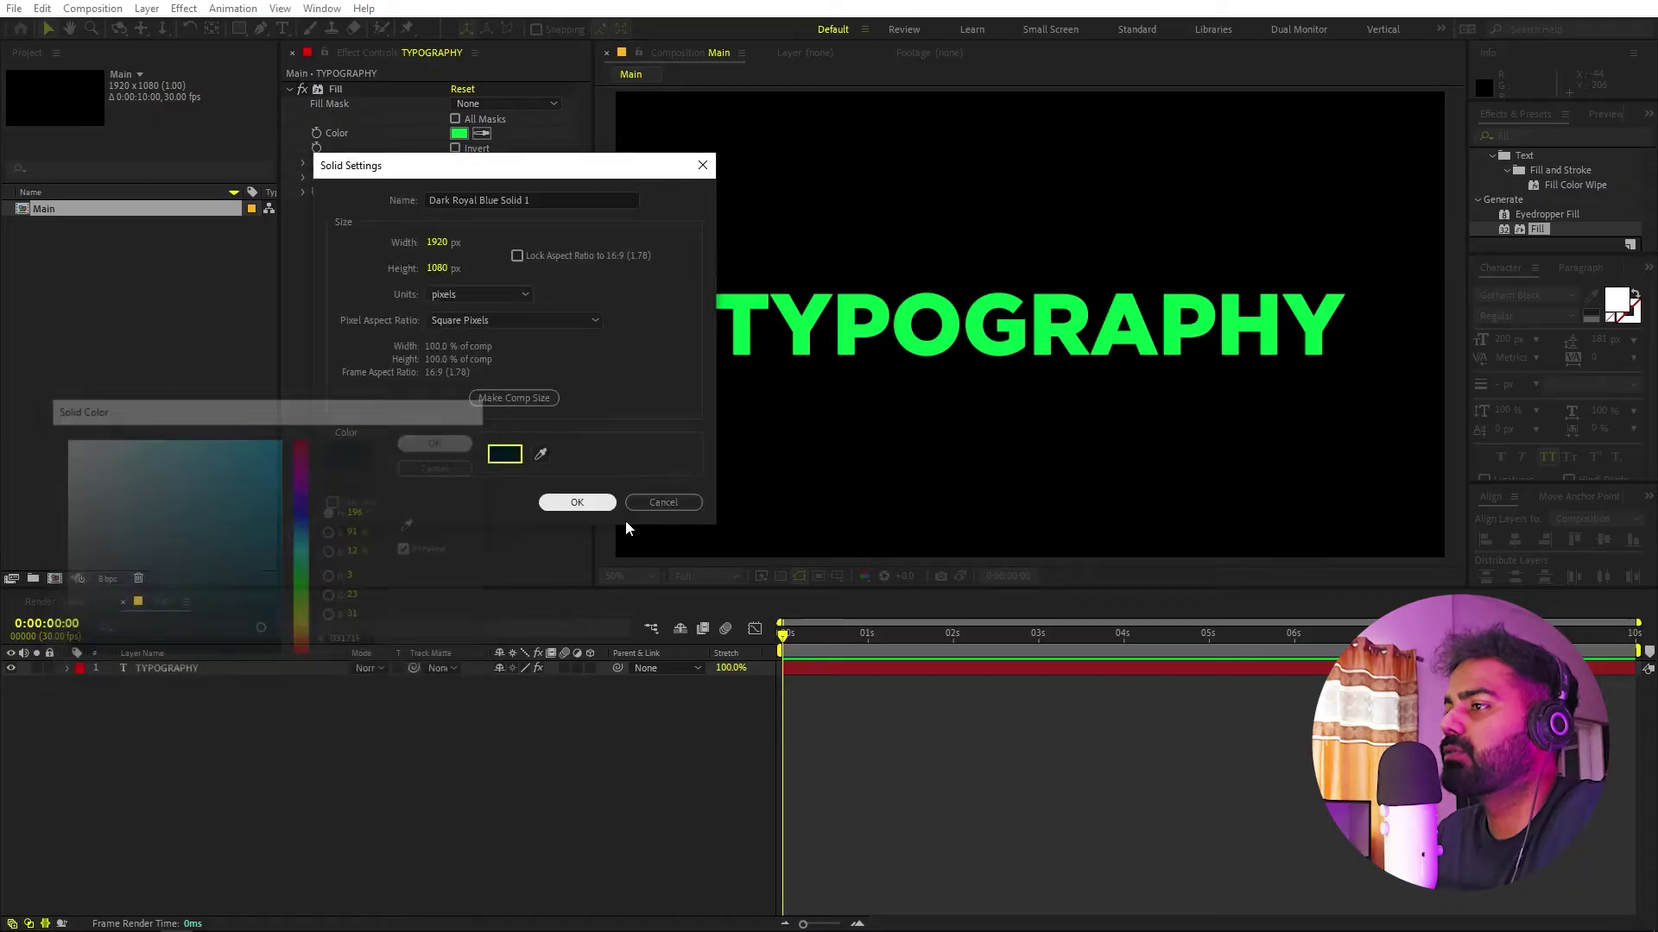
pyautogui.click(576, 502)
pyautogui.moveTo(259, 670); pyautogui.dragTo(276, 741)
pyautogui.click(637, 734)
# Scale the TYPOGRAPHY layer down to about 70.4%
pyautogui.click(218, 670)
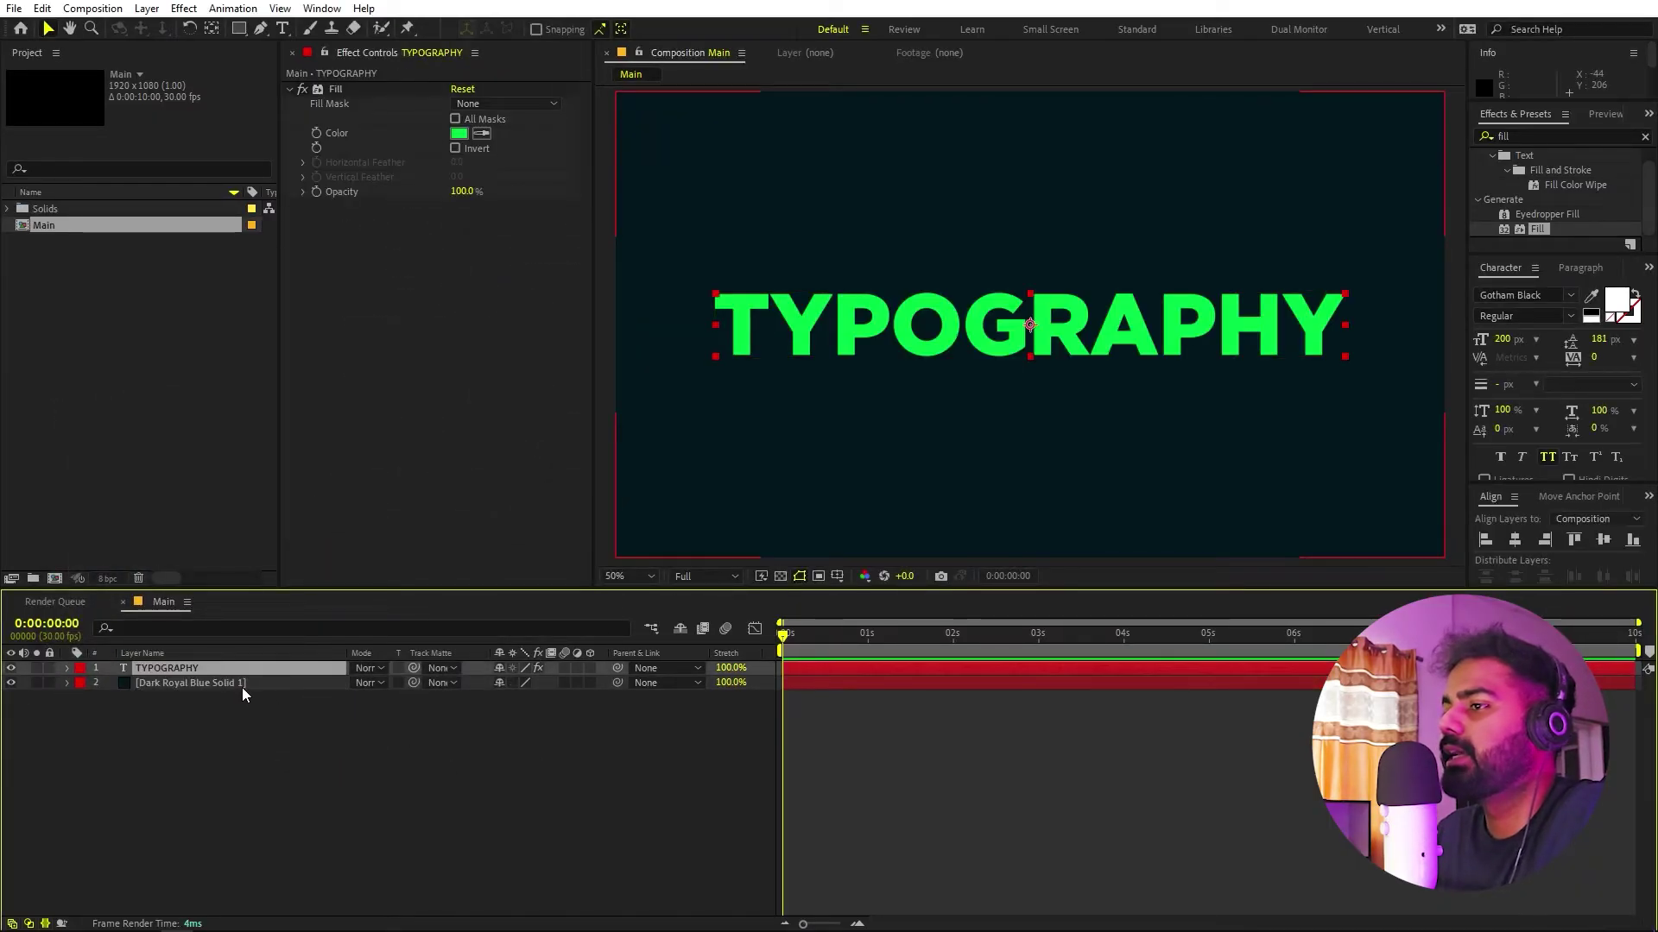
pyautogui.press('s')
pyautogui.moveTo(510, 683); pyautogui.dragTo(484, 682)
pyautogui.click(359, 806)
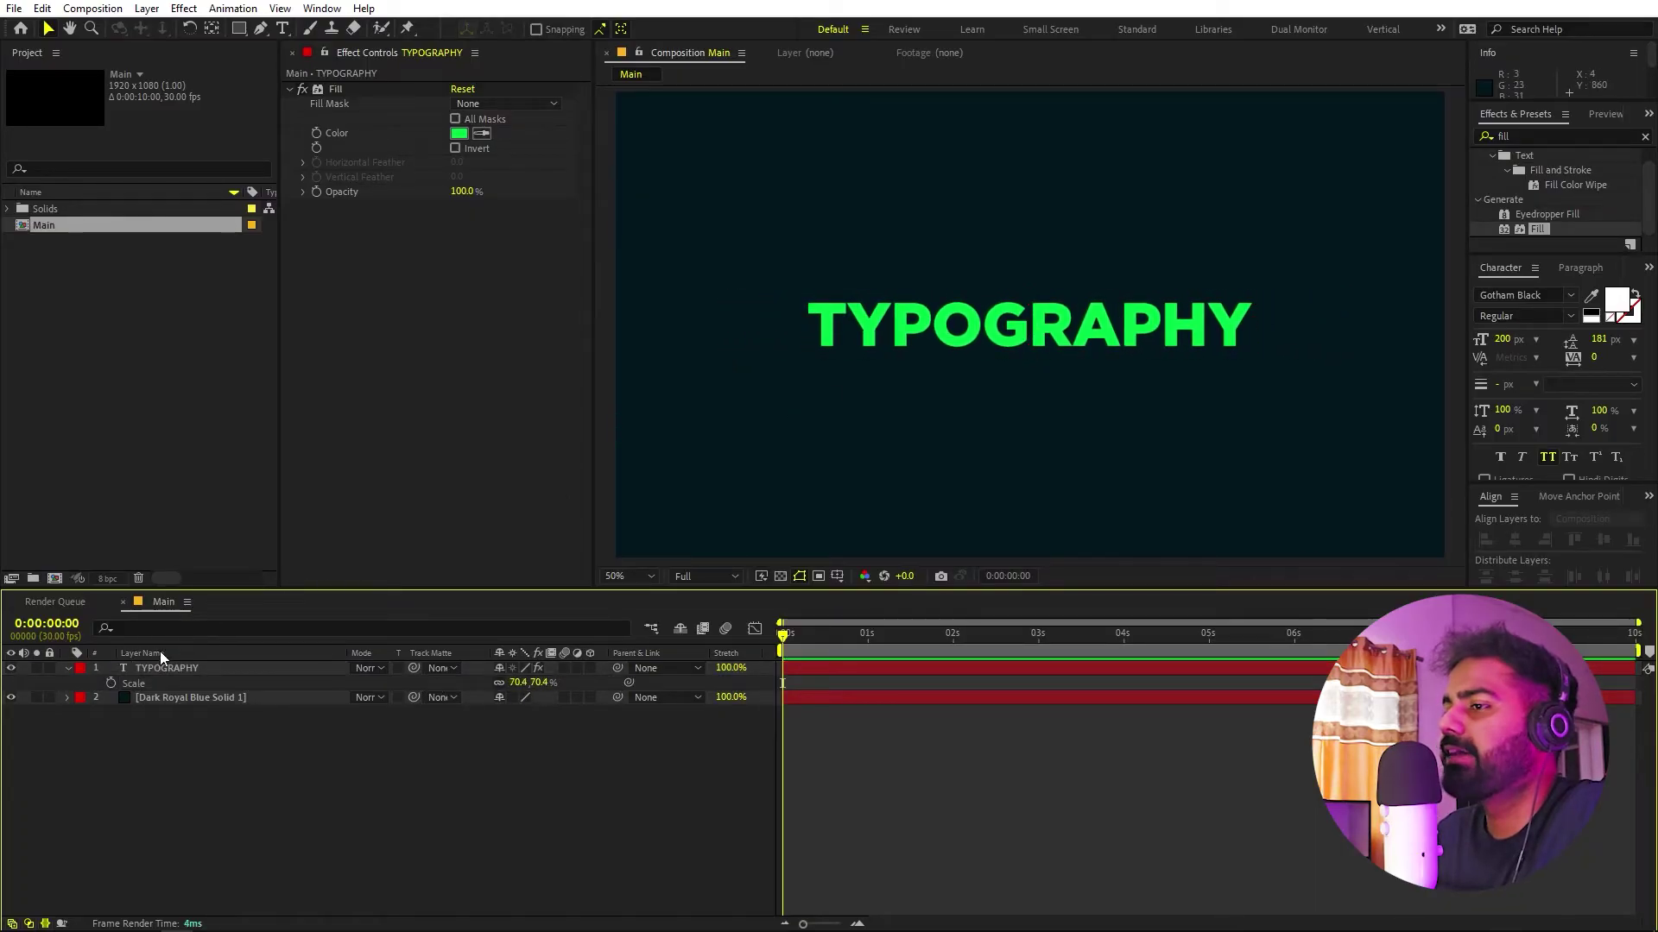
pyautogui.click(67, 669)
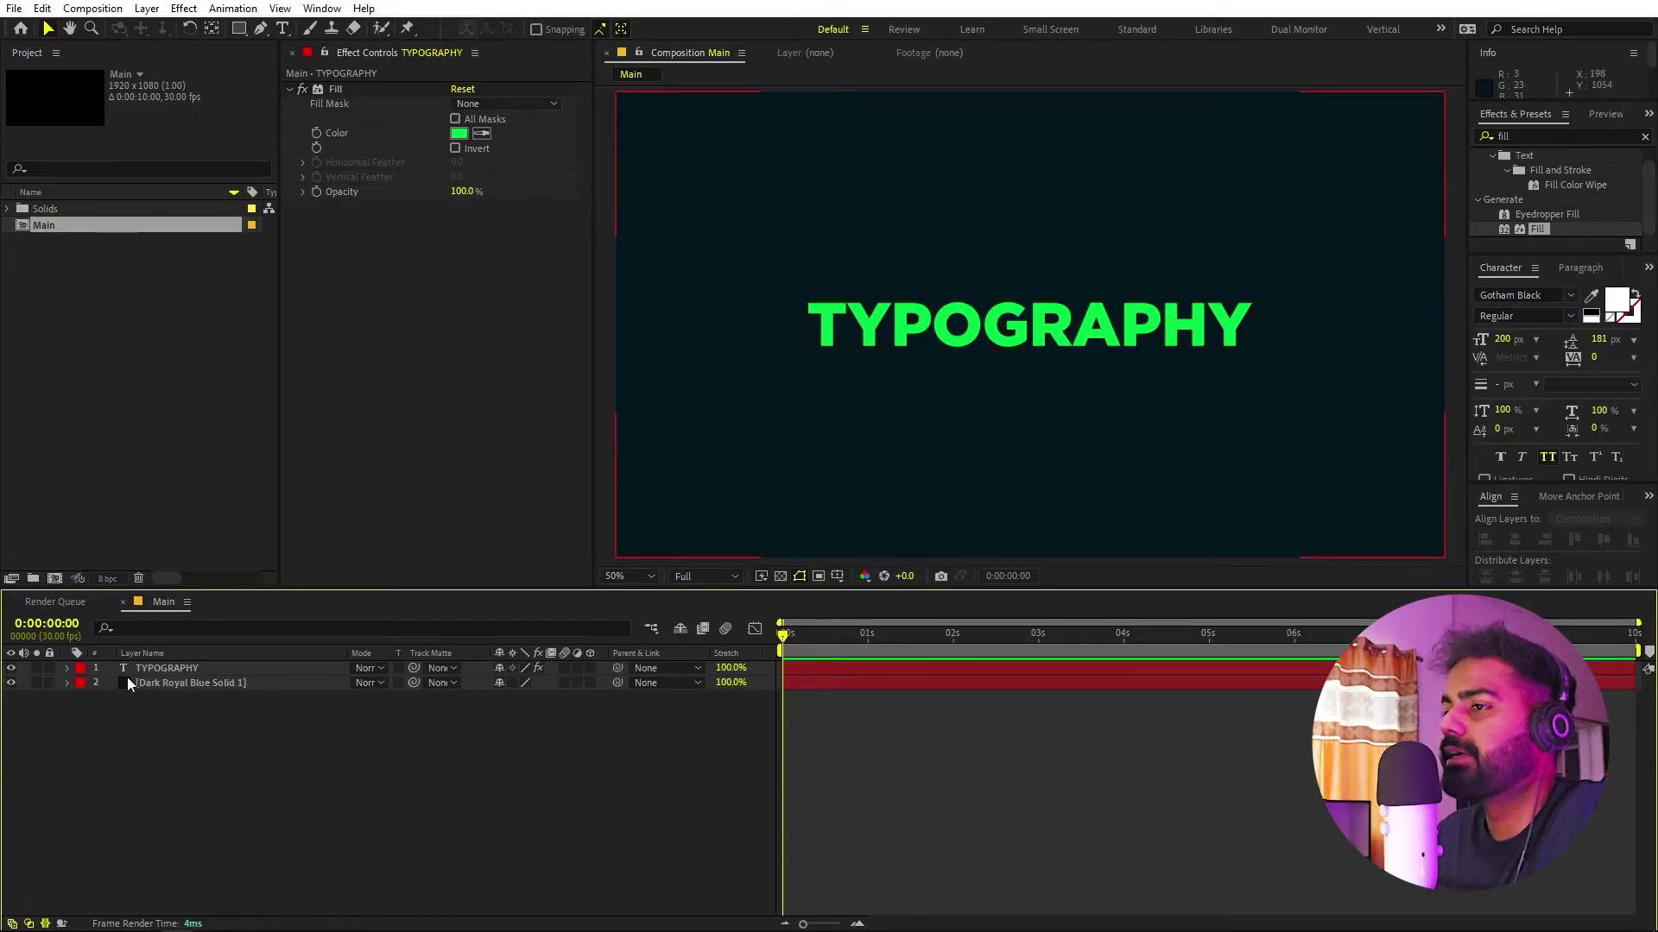
# Add a Skew text animator to the TYPOGRAPHY layer and set its Skew to 6
pyautogui.click(66, 669)
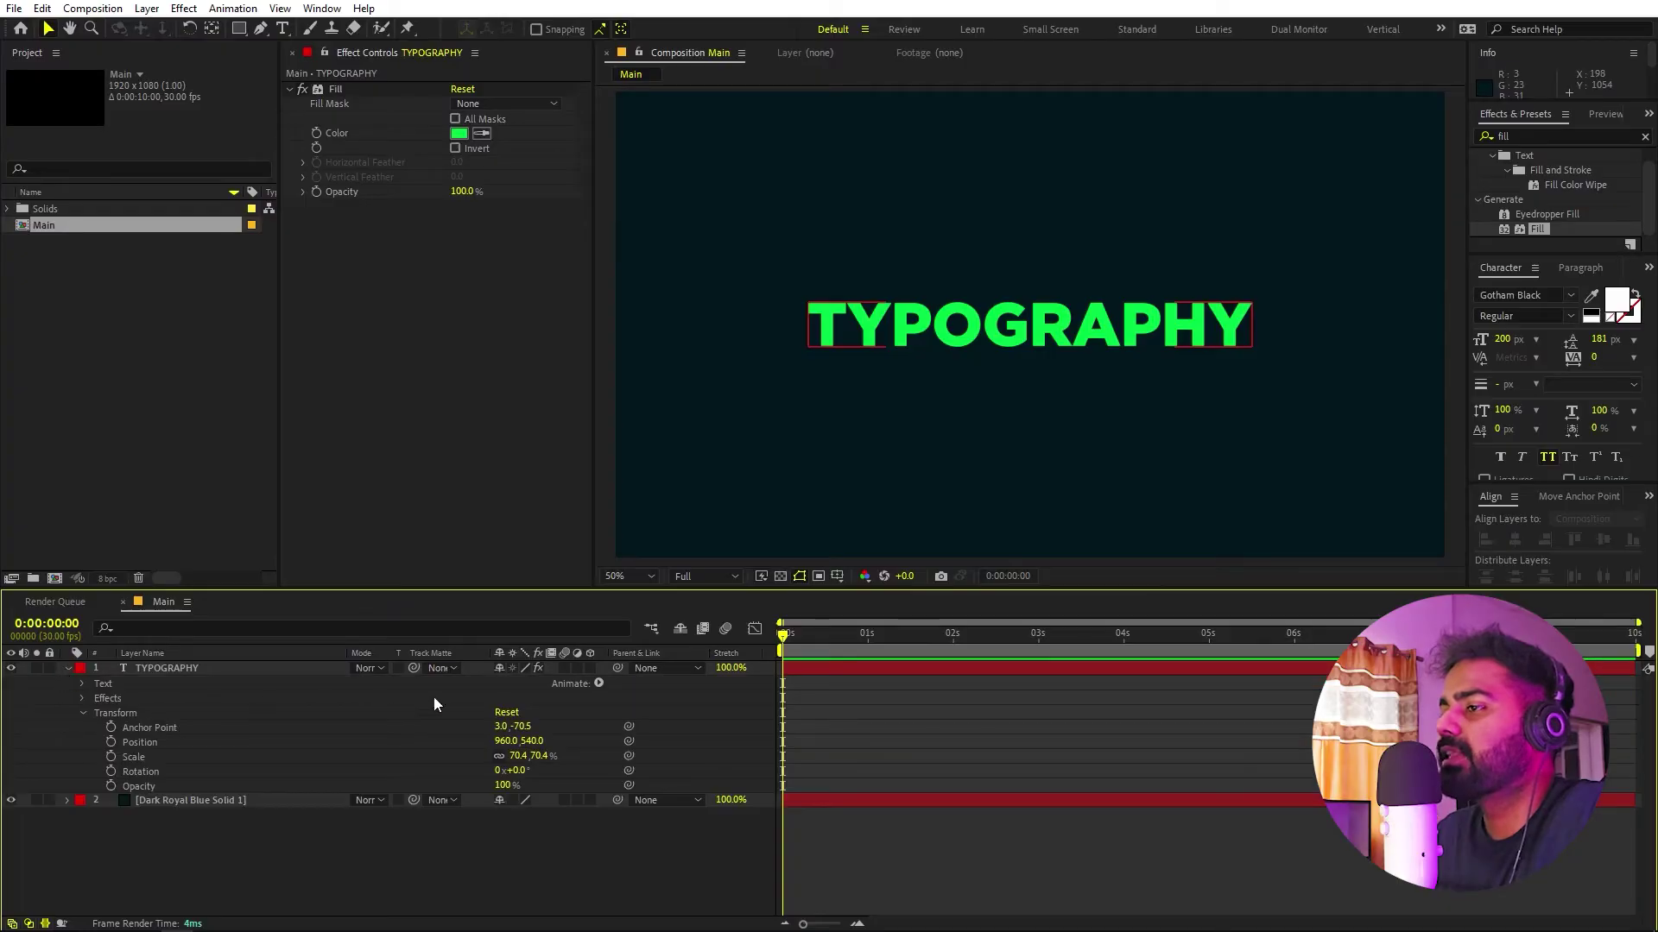
pyautogui.click(598, 683)
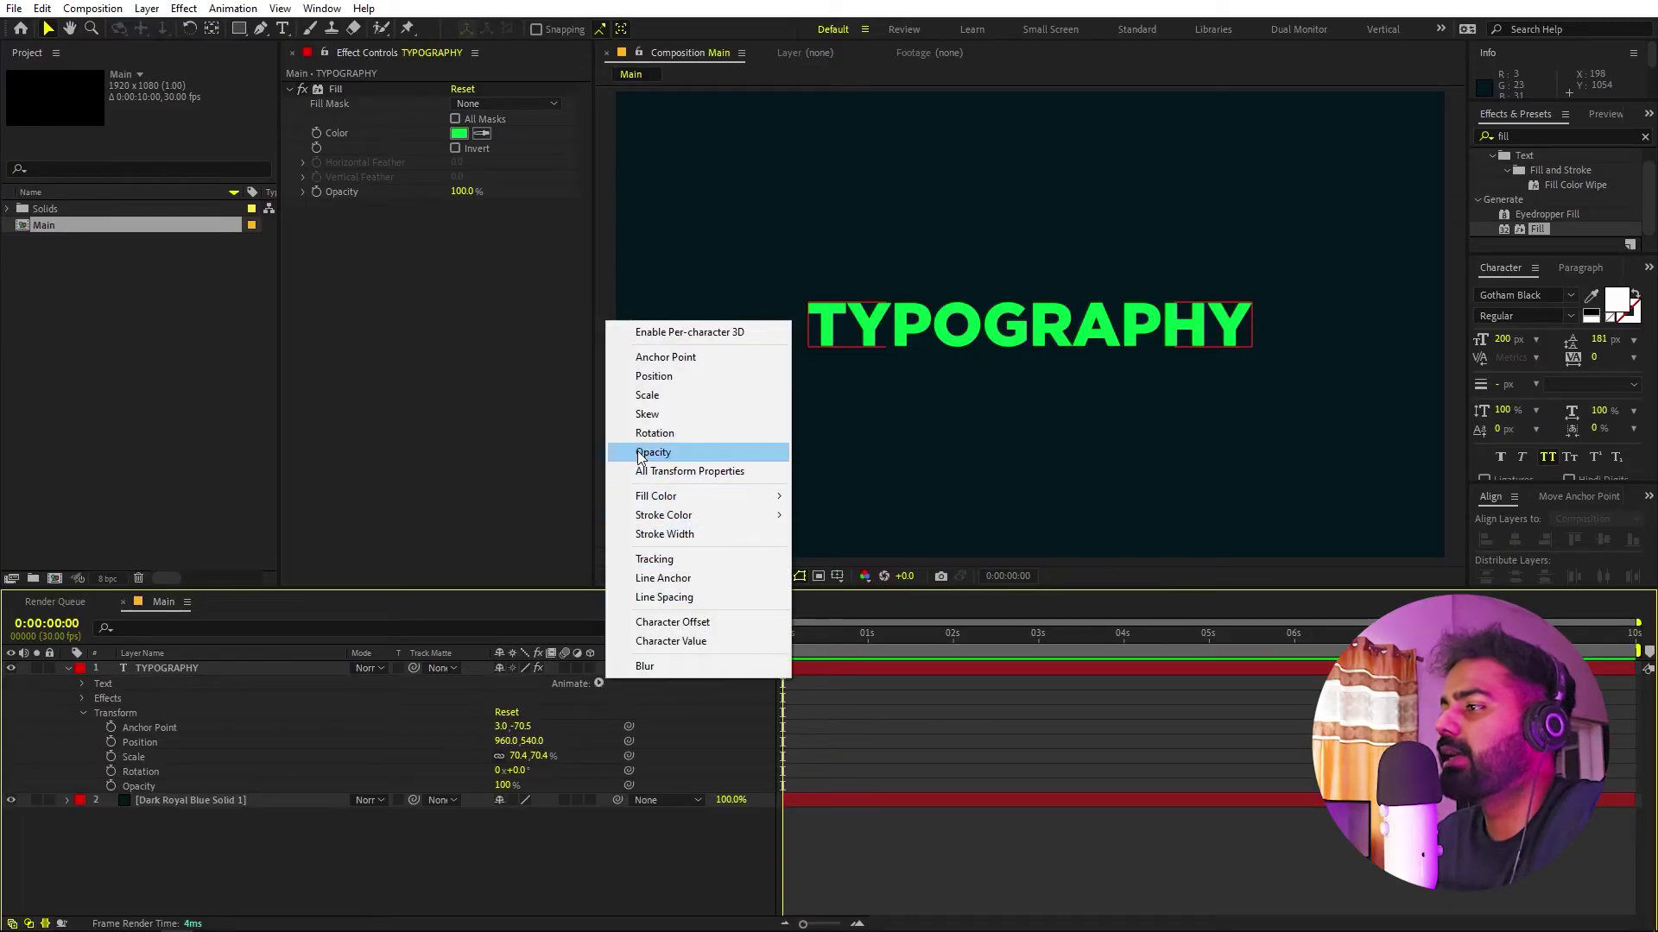
pyautogui.click(648, 415)
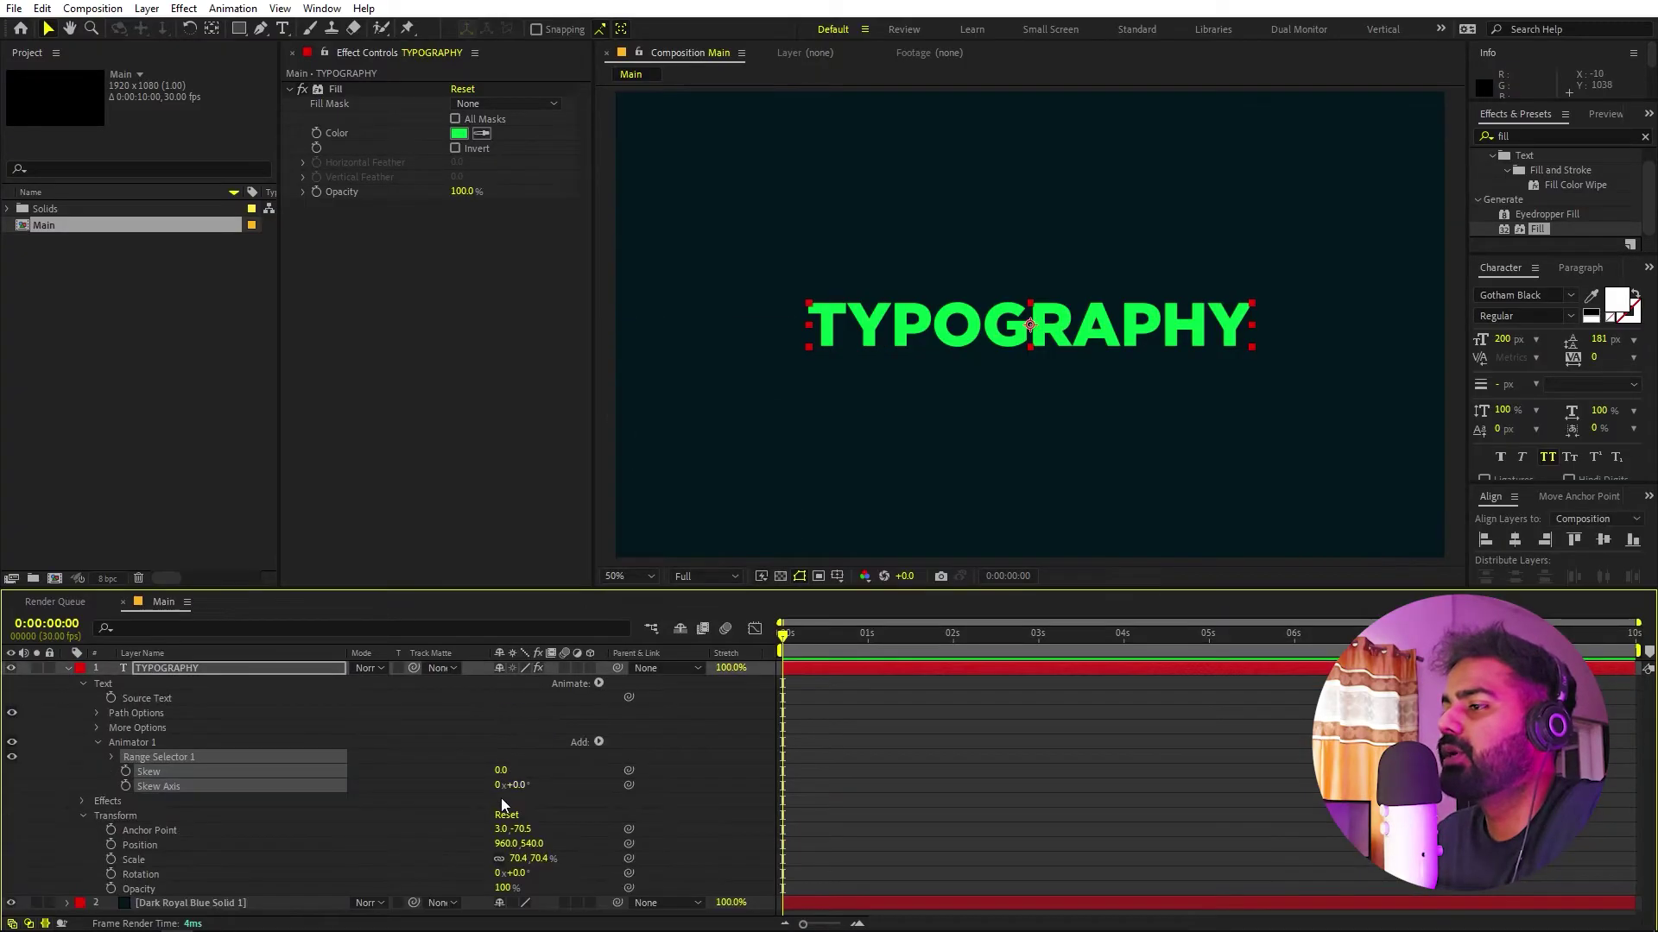
pyautogui.click(161, 771)
pyautogui.click(500, 770)
pyautogui.write('5')
pyautogui.press('Return')
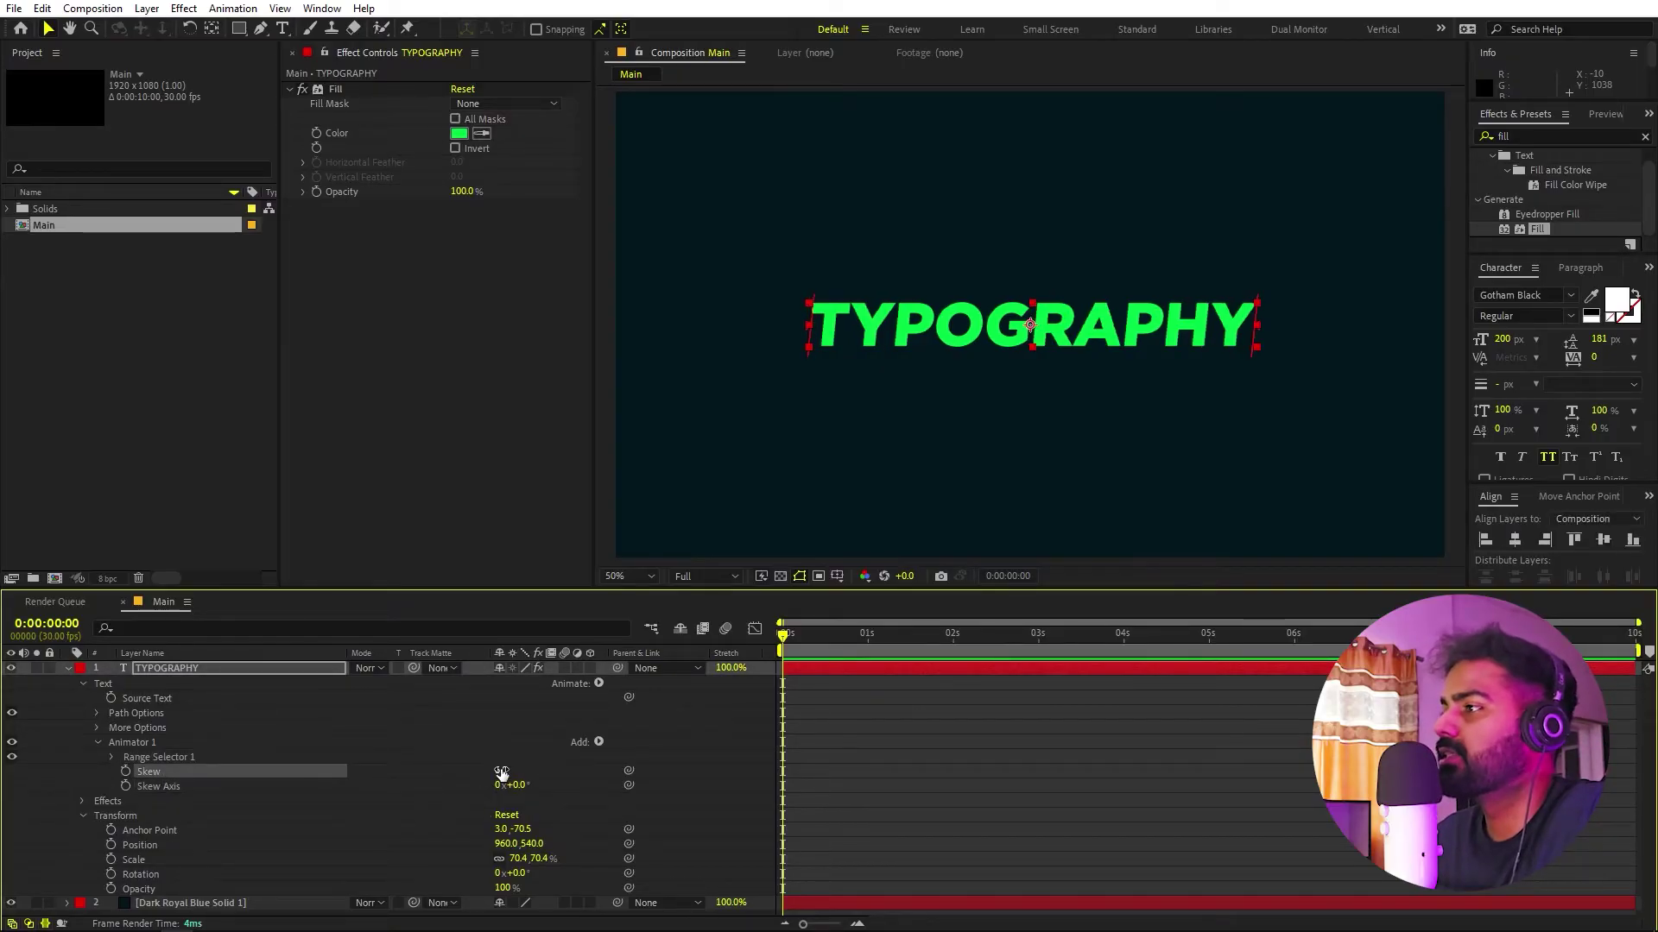
pyautogui.moveTo(519, 786); pyautogui.dragTo(688, 789)
pyautogui.hotkey('ctrl', 'z')
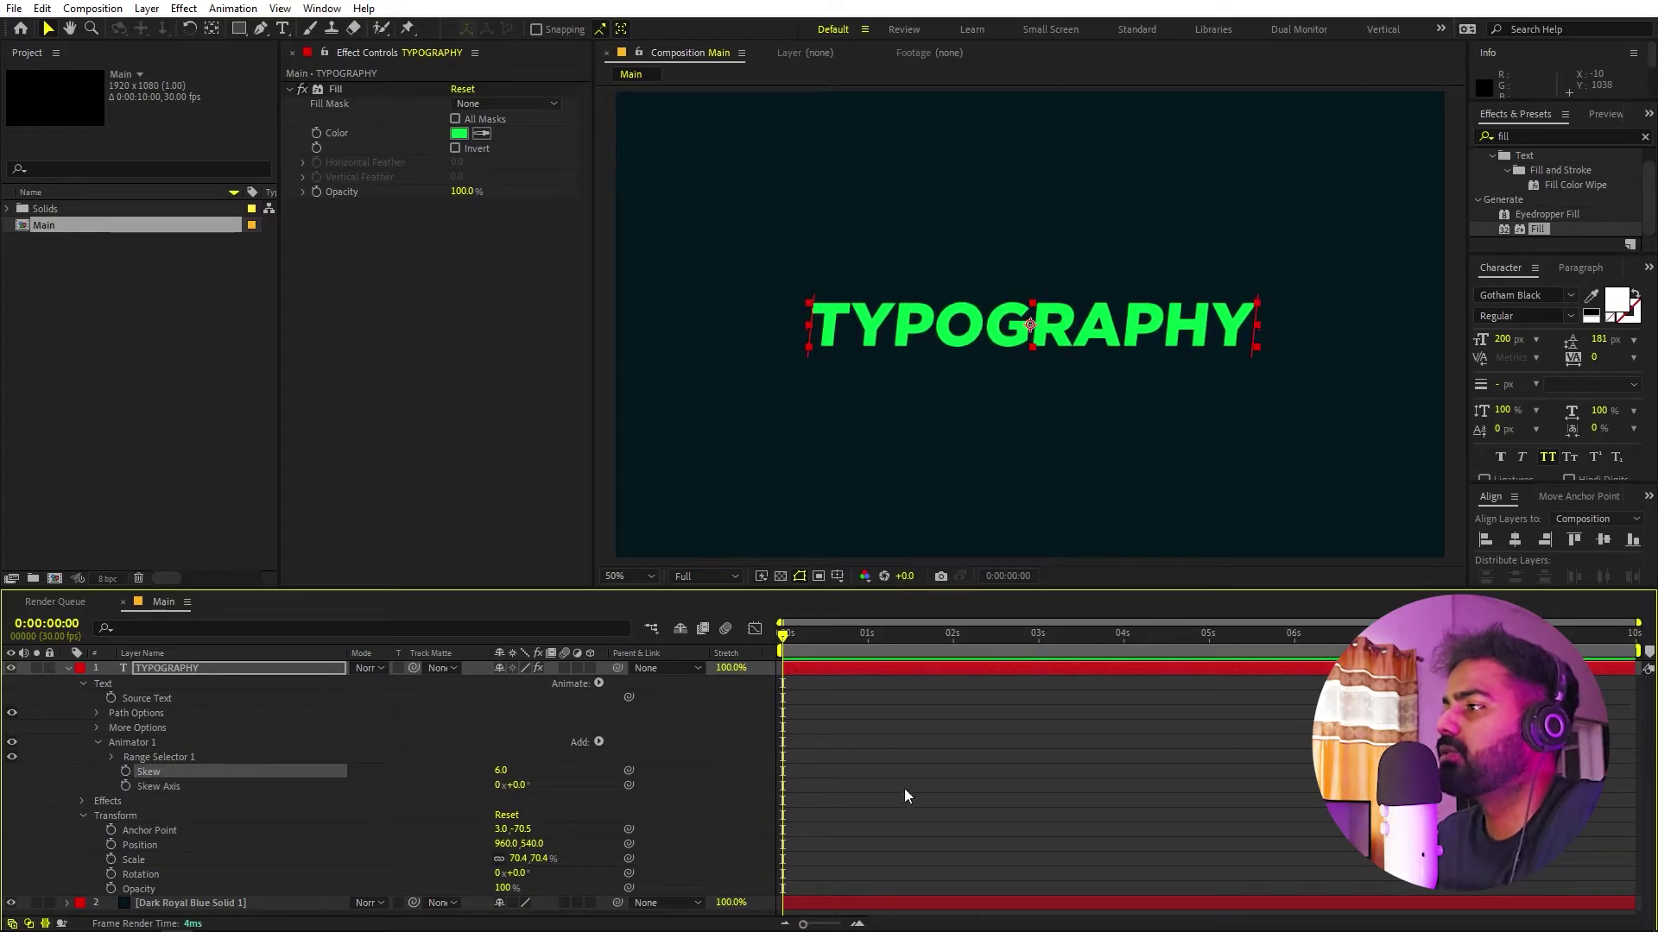
# Set the TYPOGRAPHY layer's rotation to -6 degrees
pyautogui.click(205, 669)
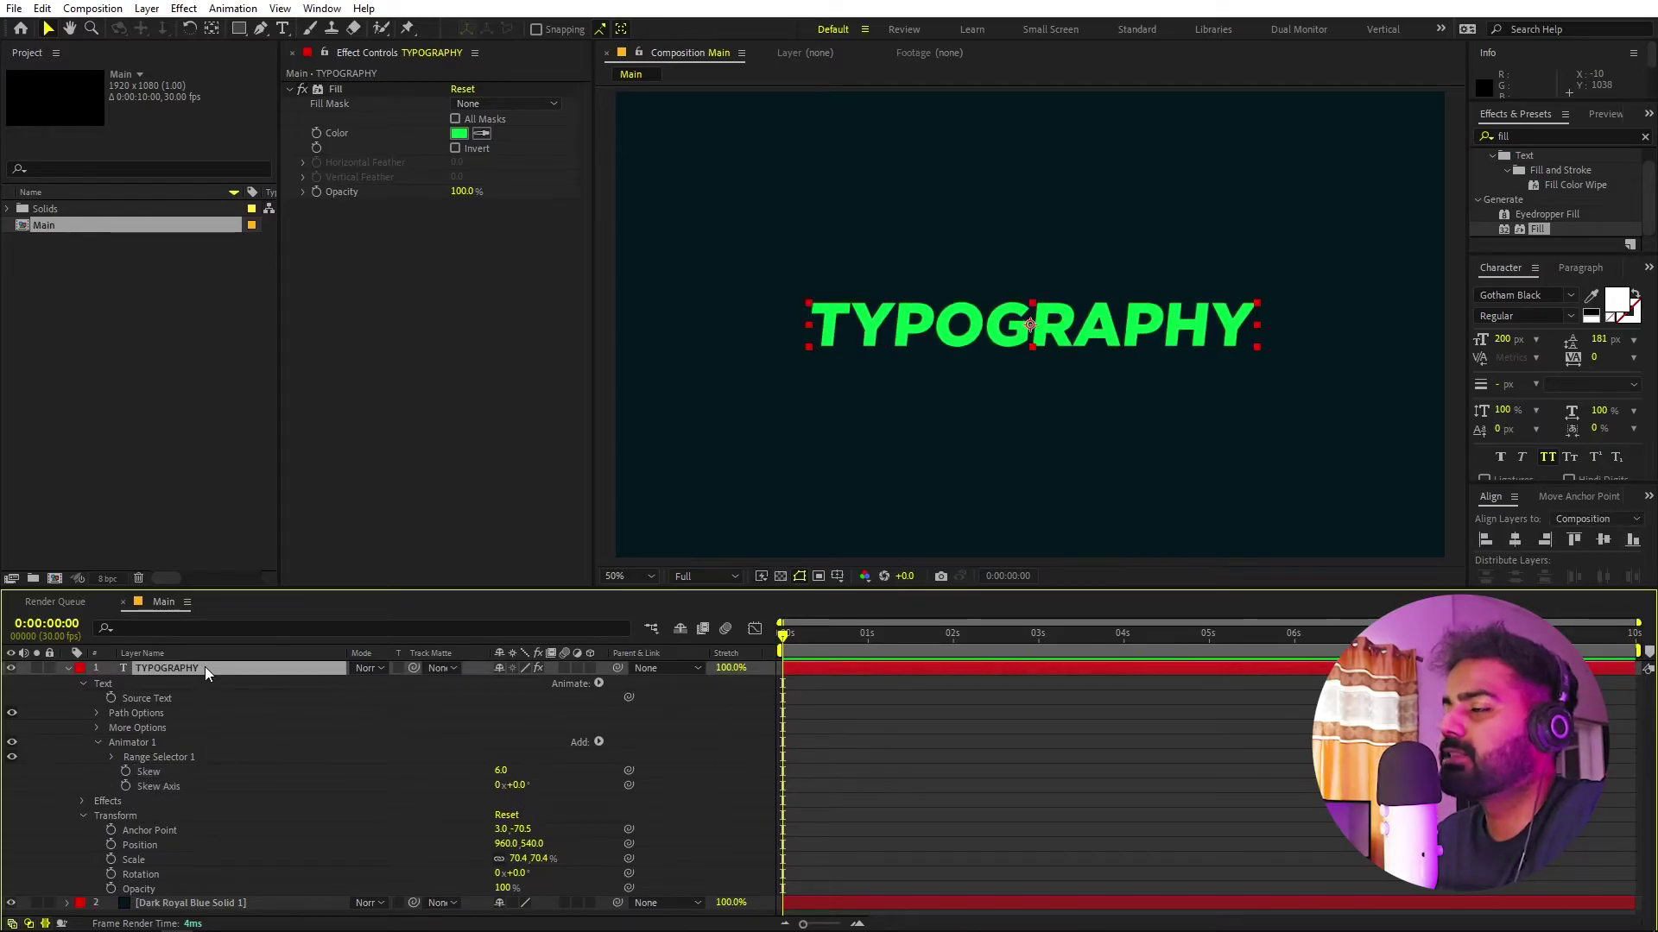
pyautogui.press('r')
pyautogui.moveTo(518, 682); pyautogui.dragTo(507, 683)
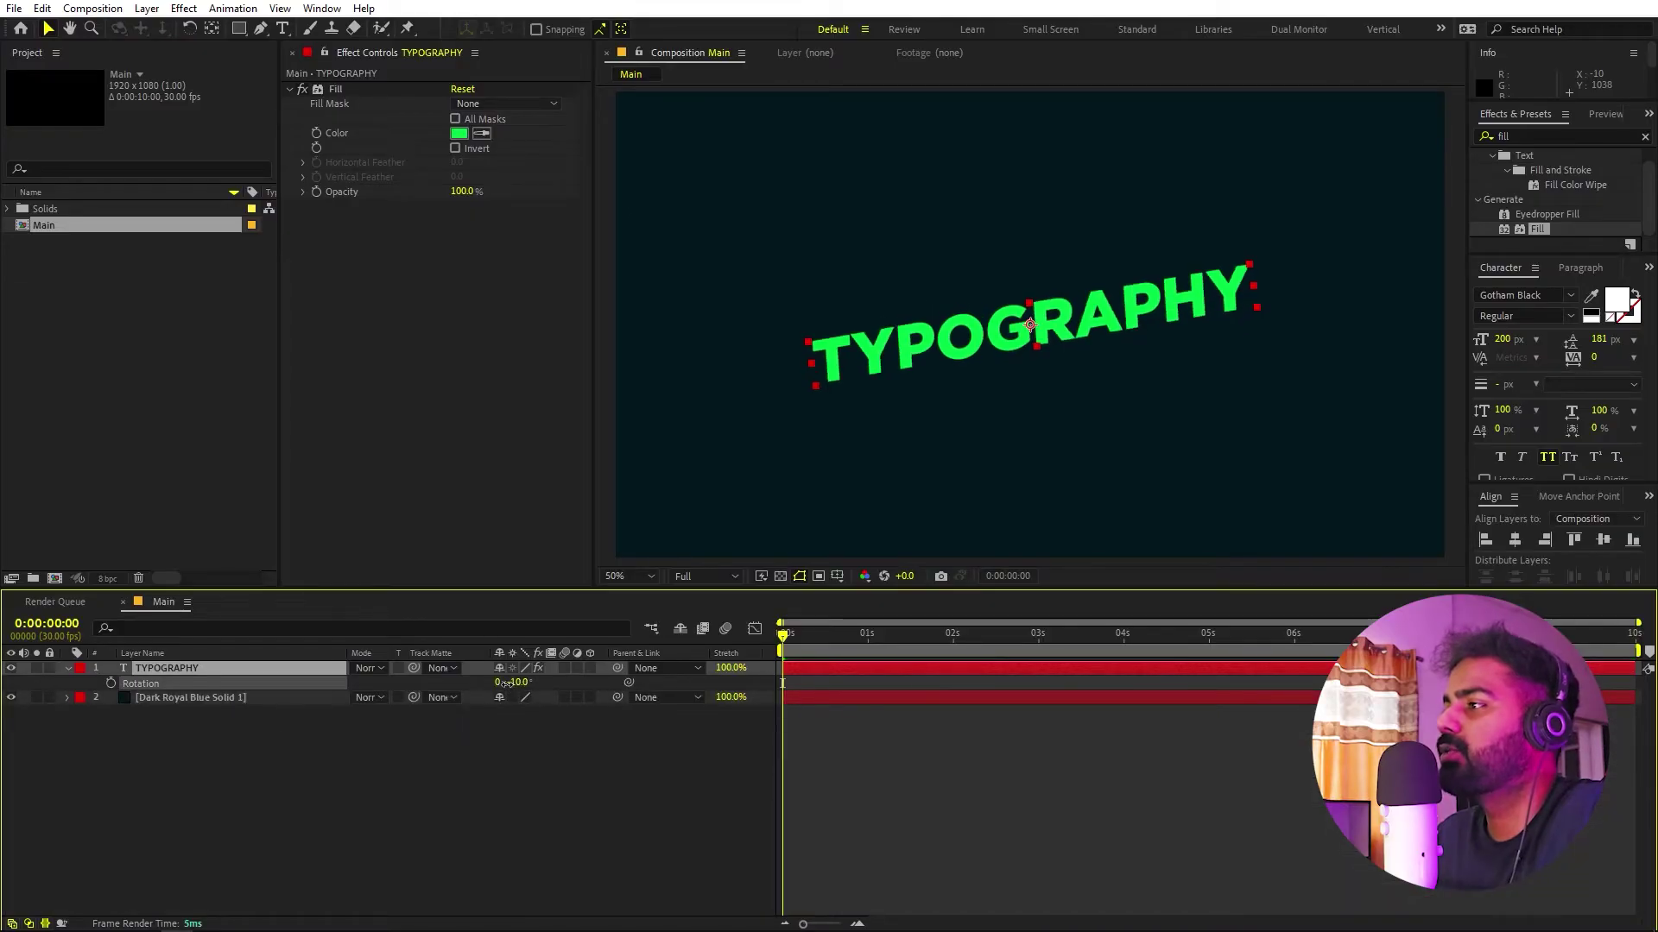
pyautogui.click(515, 682)
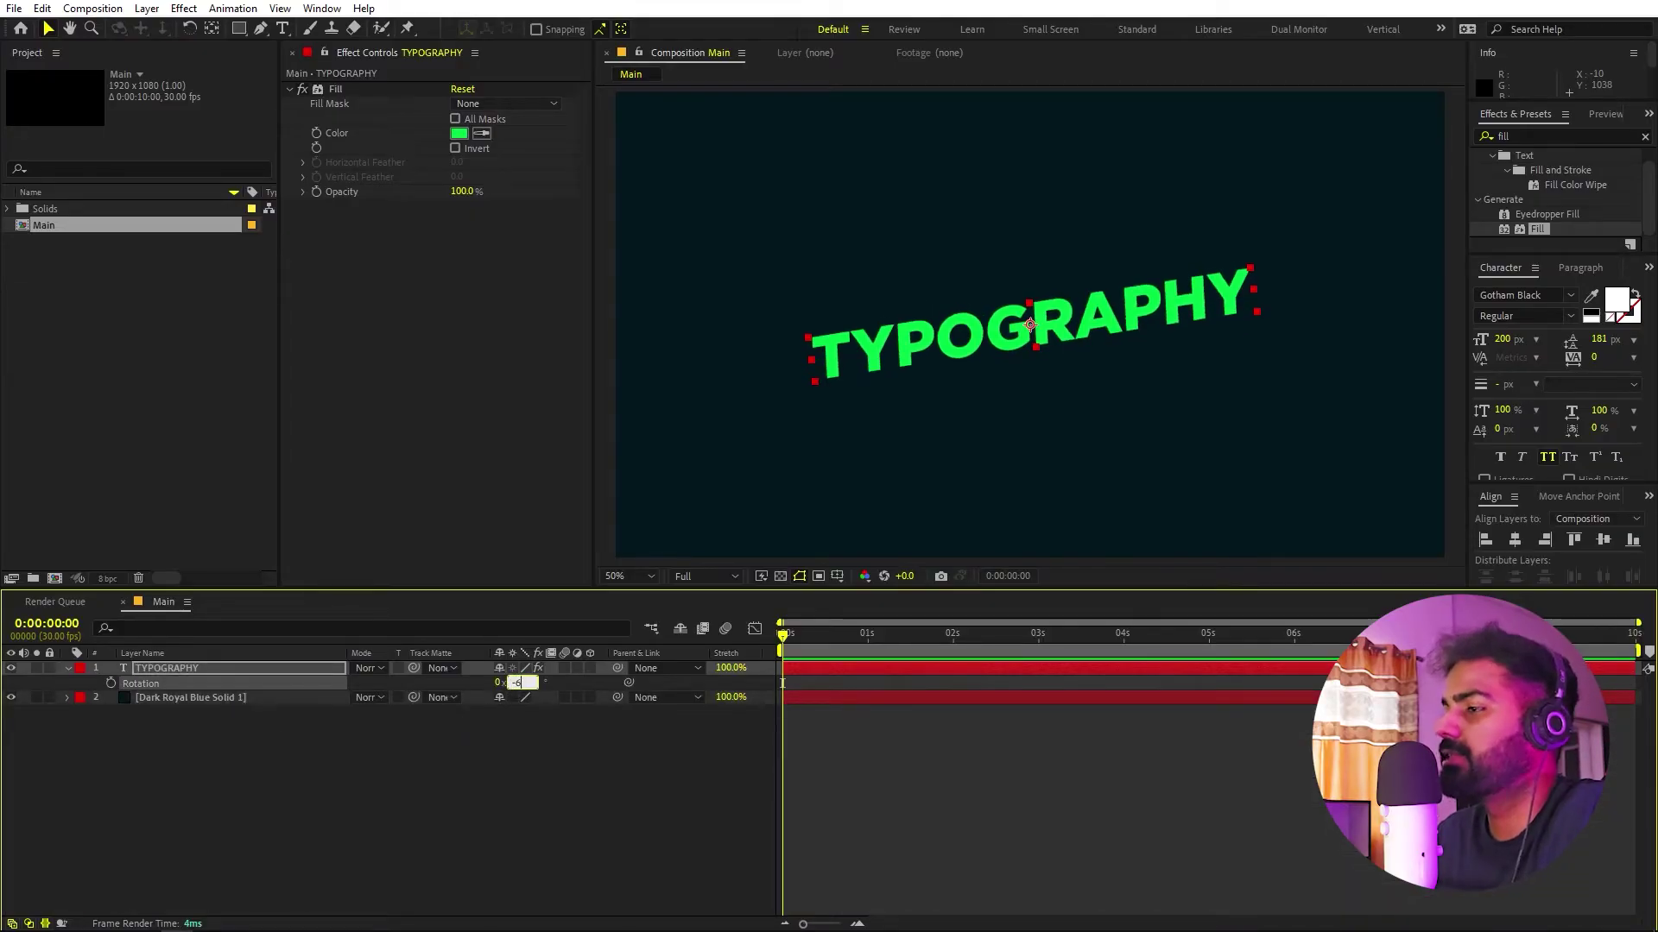
pyautogui.write('-6')
pyautogui.press('Return')
pyautogui.click(583, 810)
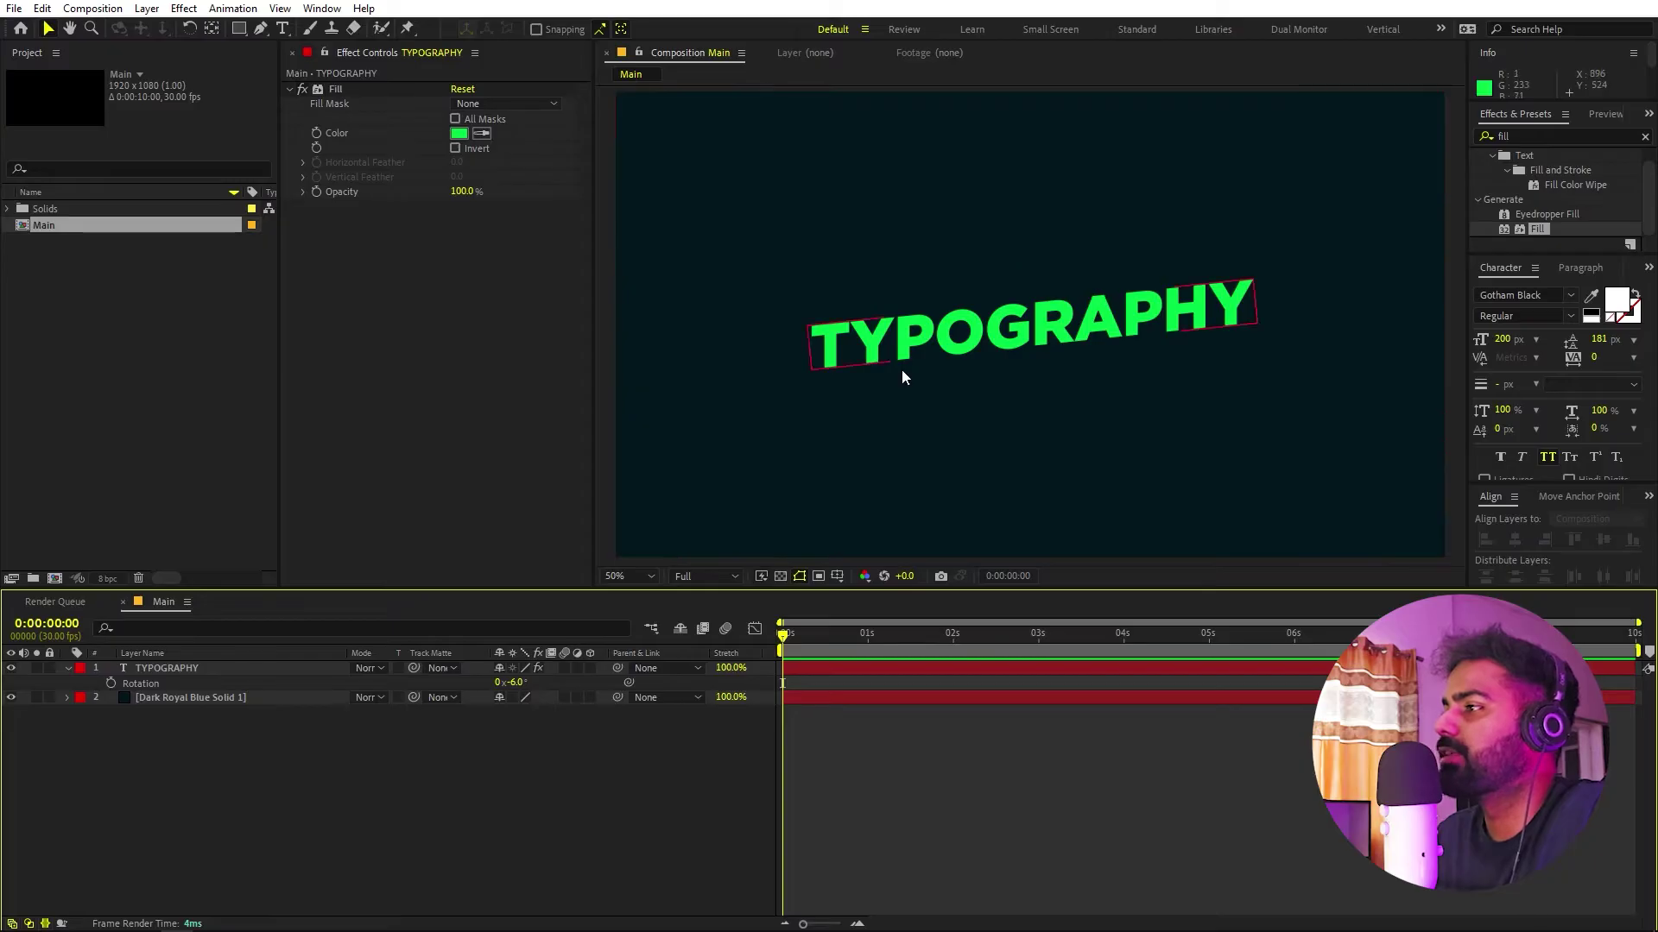
# Add a second text animator with the Position property to the TYPOGRAPHY layer
pyautogui.click(67, 670)
pyautogui.click(67, 670)
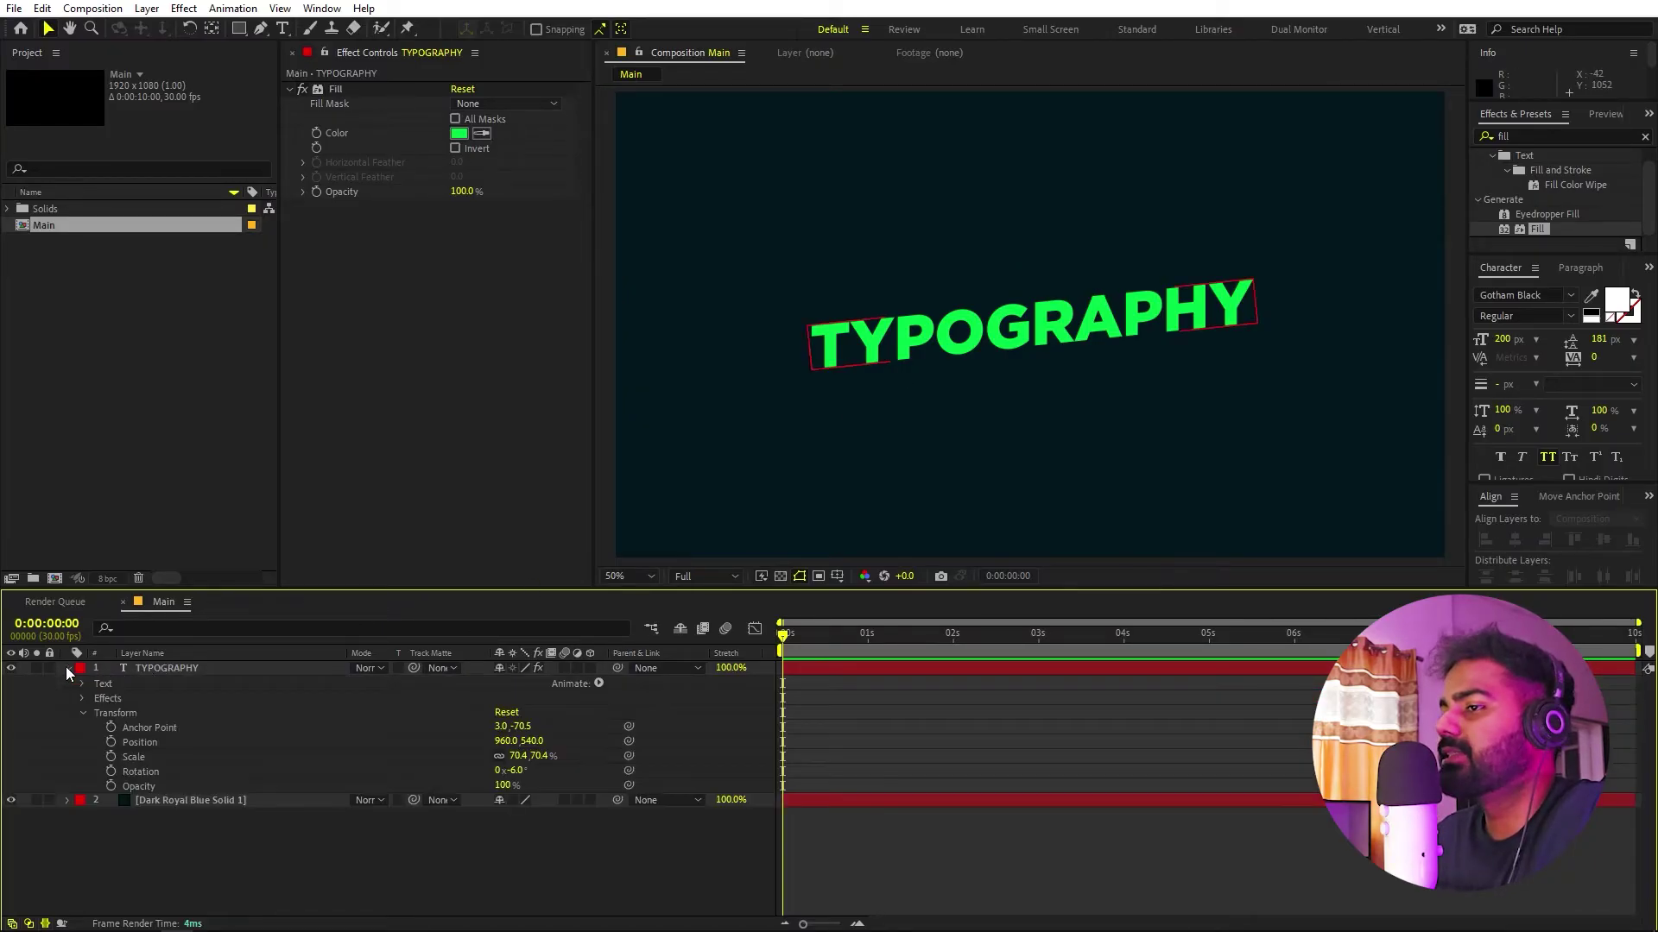
pyautogui.click(598, 683)
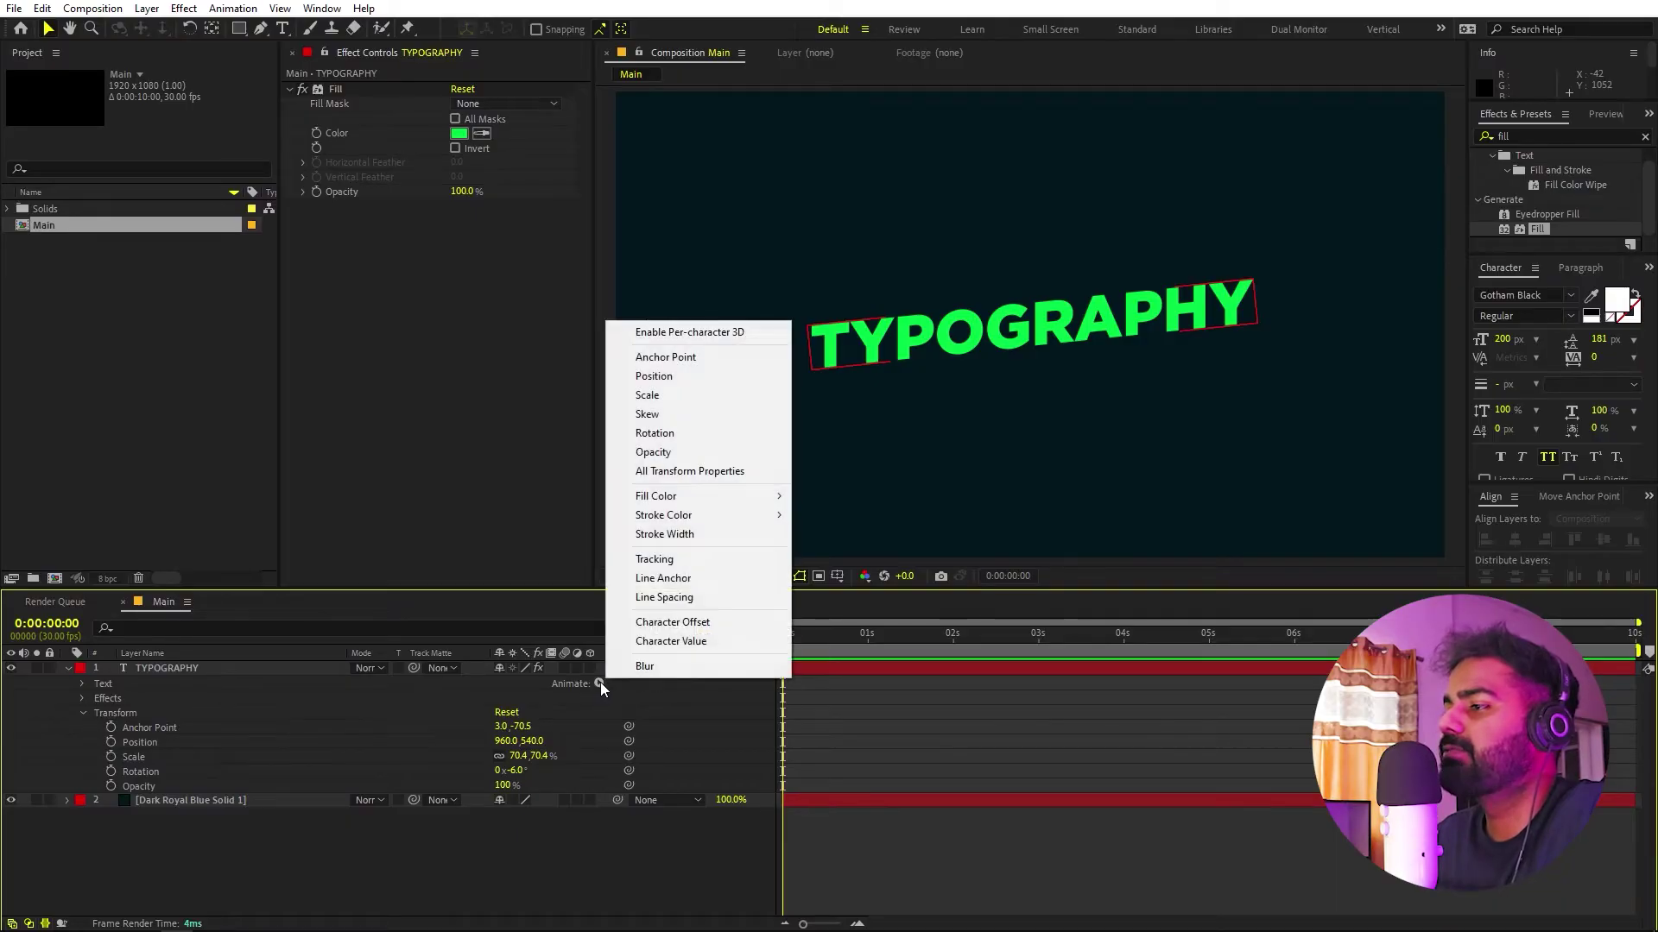
pyautogui.click(684, 378)
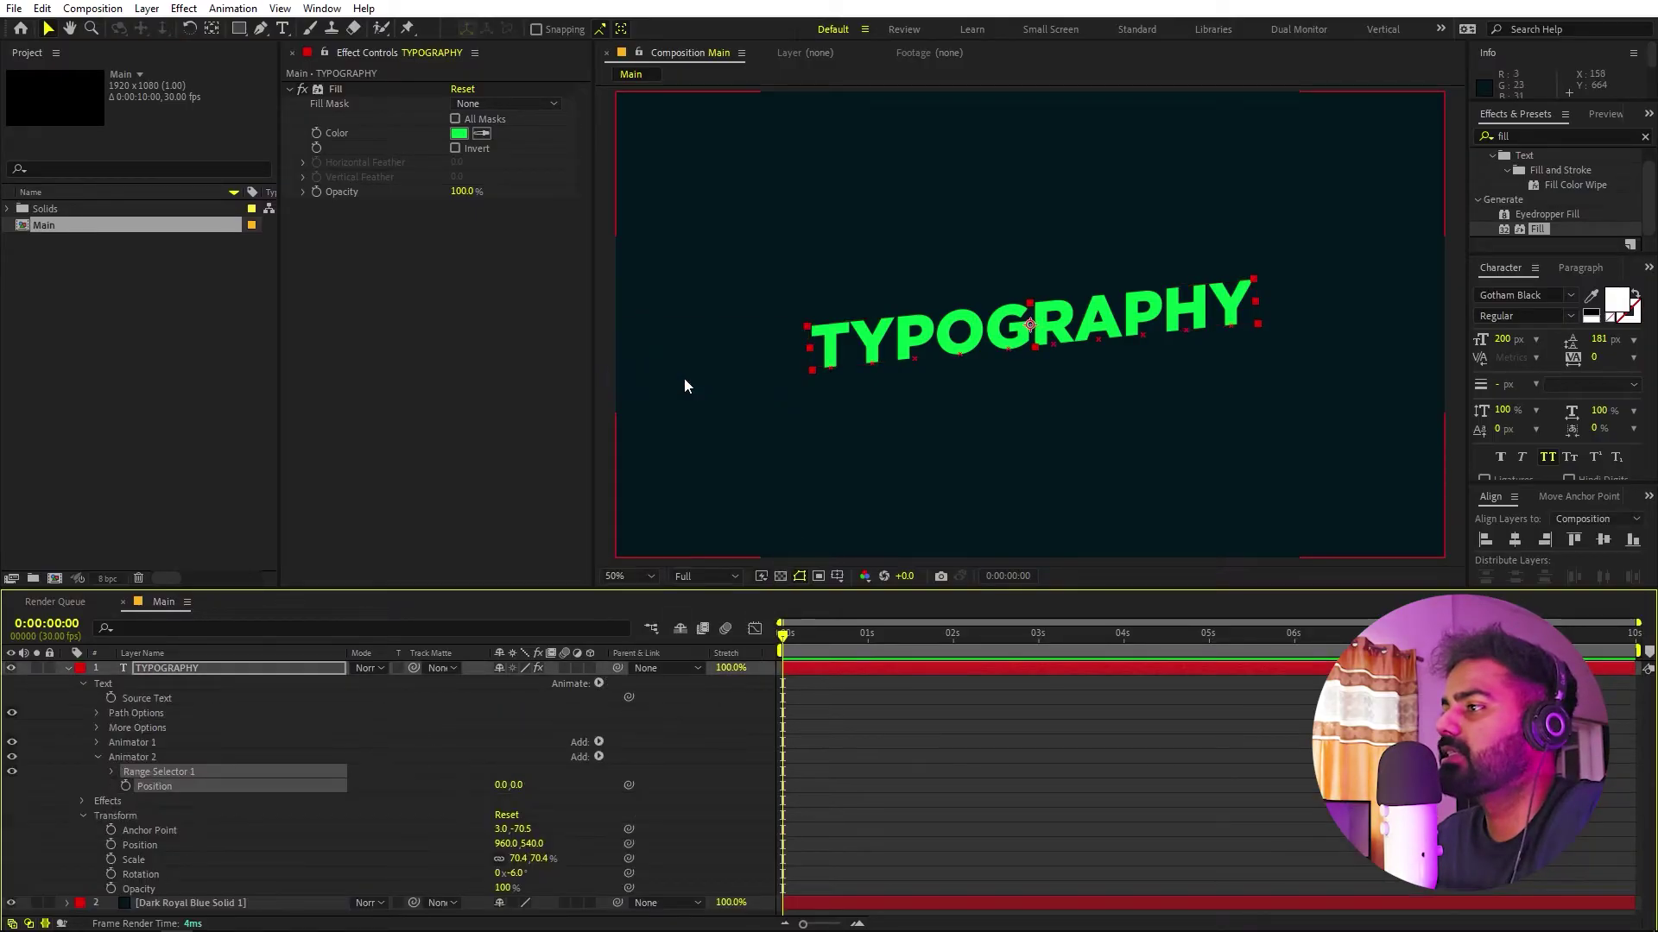
pyautogui.click(90, 784)
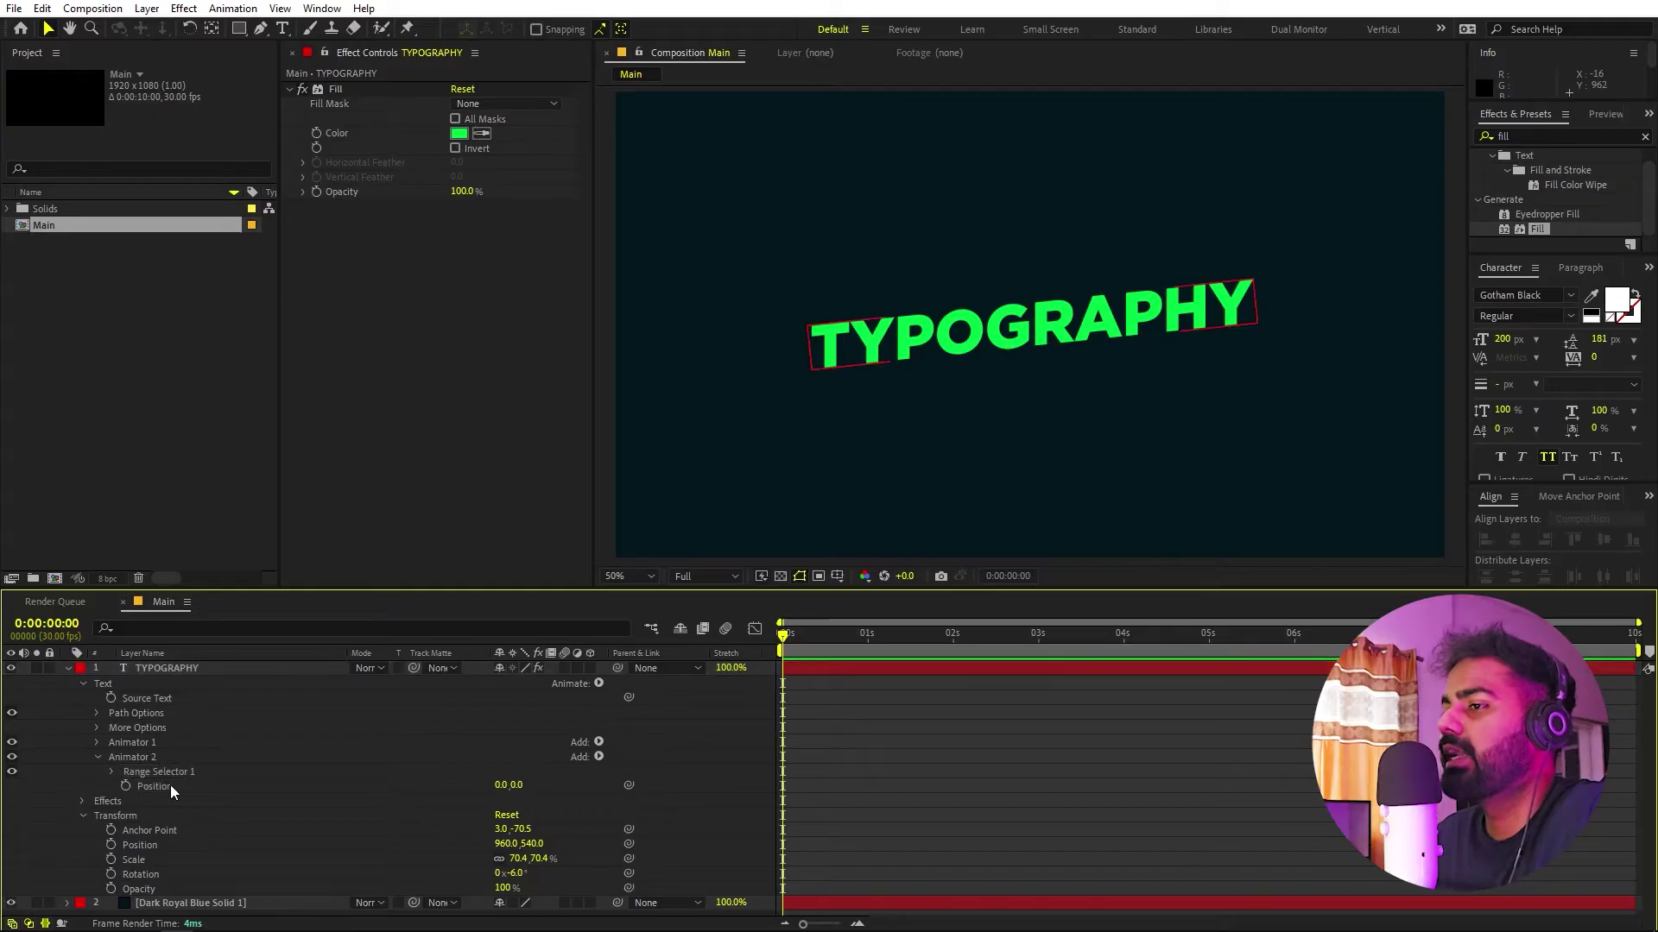
# Set the Position property of the TYPOGRAPHY layer's second text animator to 2160, 0
pyautogui.click(111, 771)
pyautogui.scroll(-1, 100, 790)
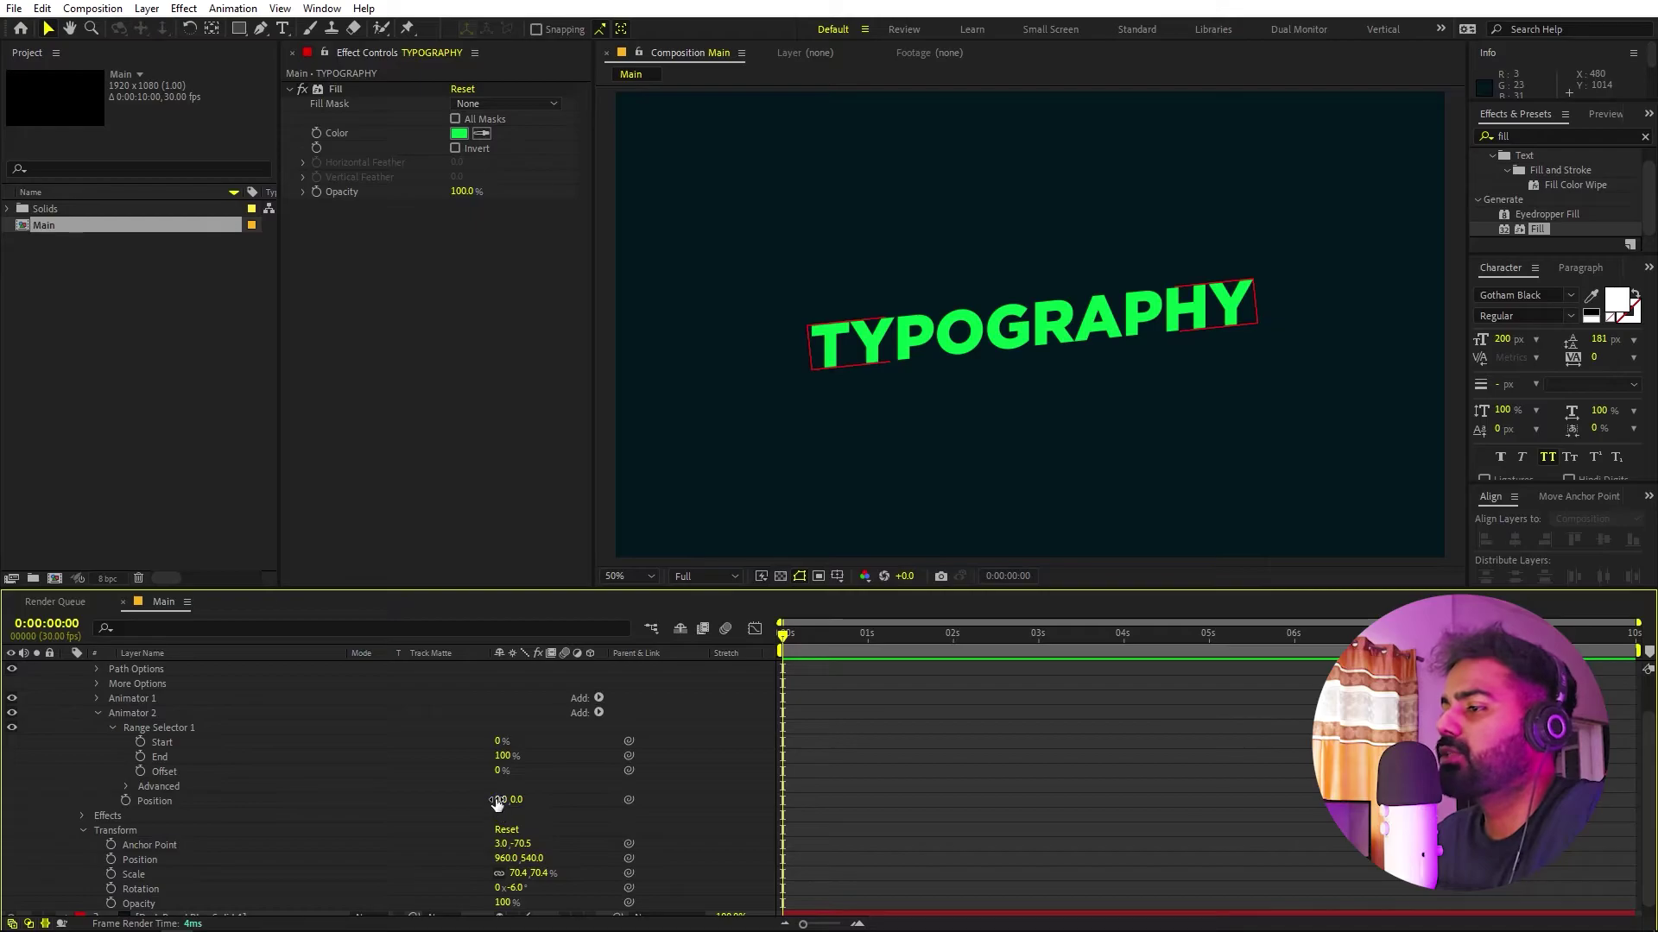
pyautogui.click(1435, 235)
pyautogui.click(599, 773)
pyautogui.click(179, 803)
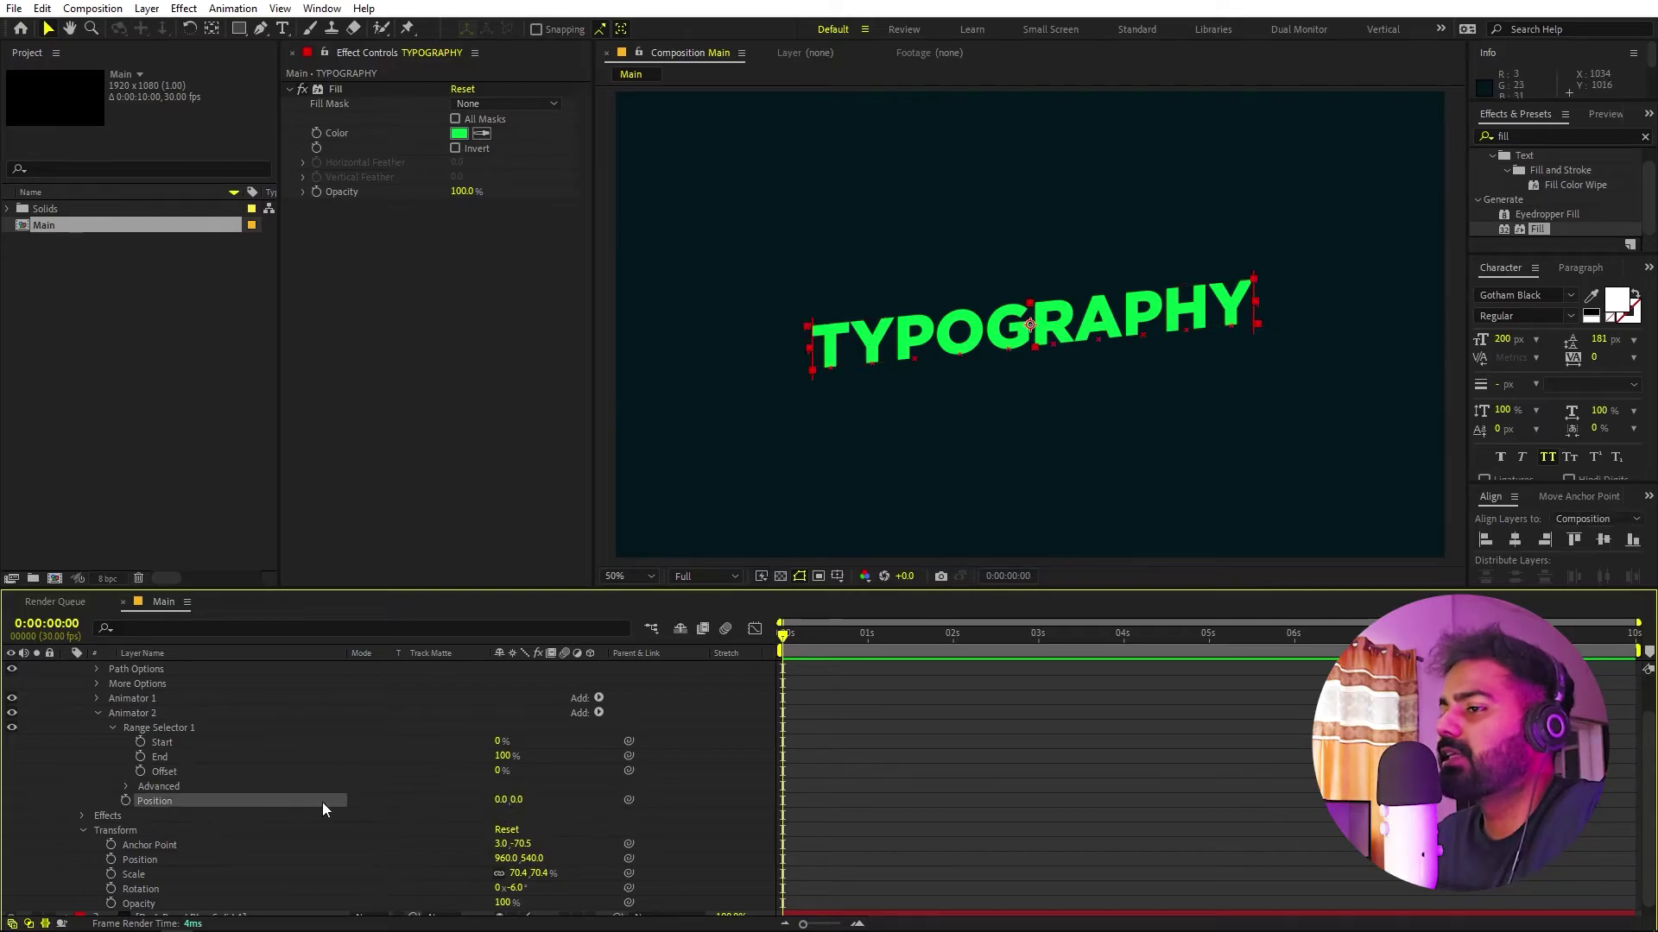
pyautogui.moveTo(496, 801); pyautogui.dragTo(705, 803)
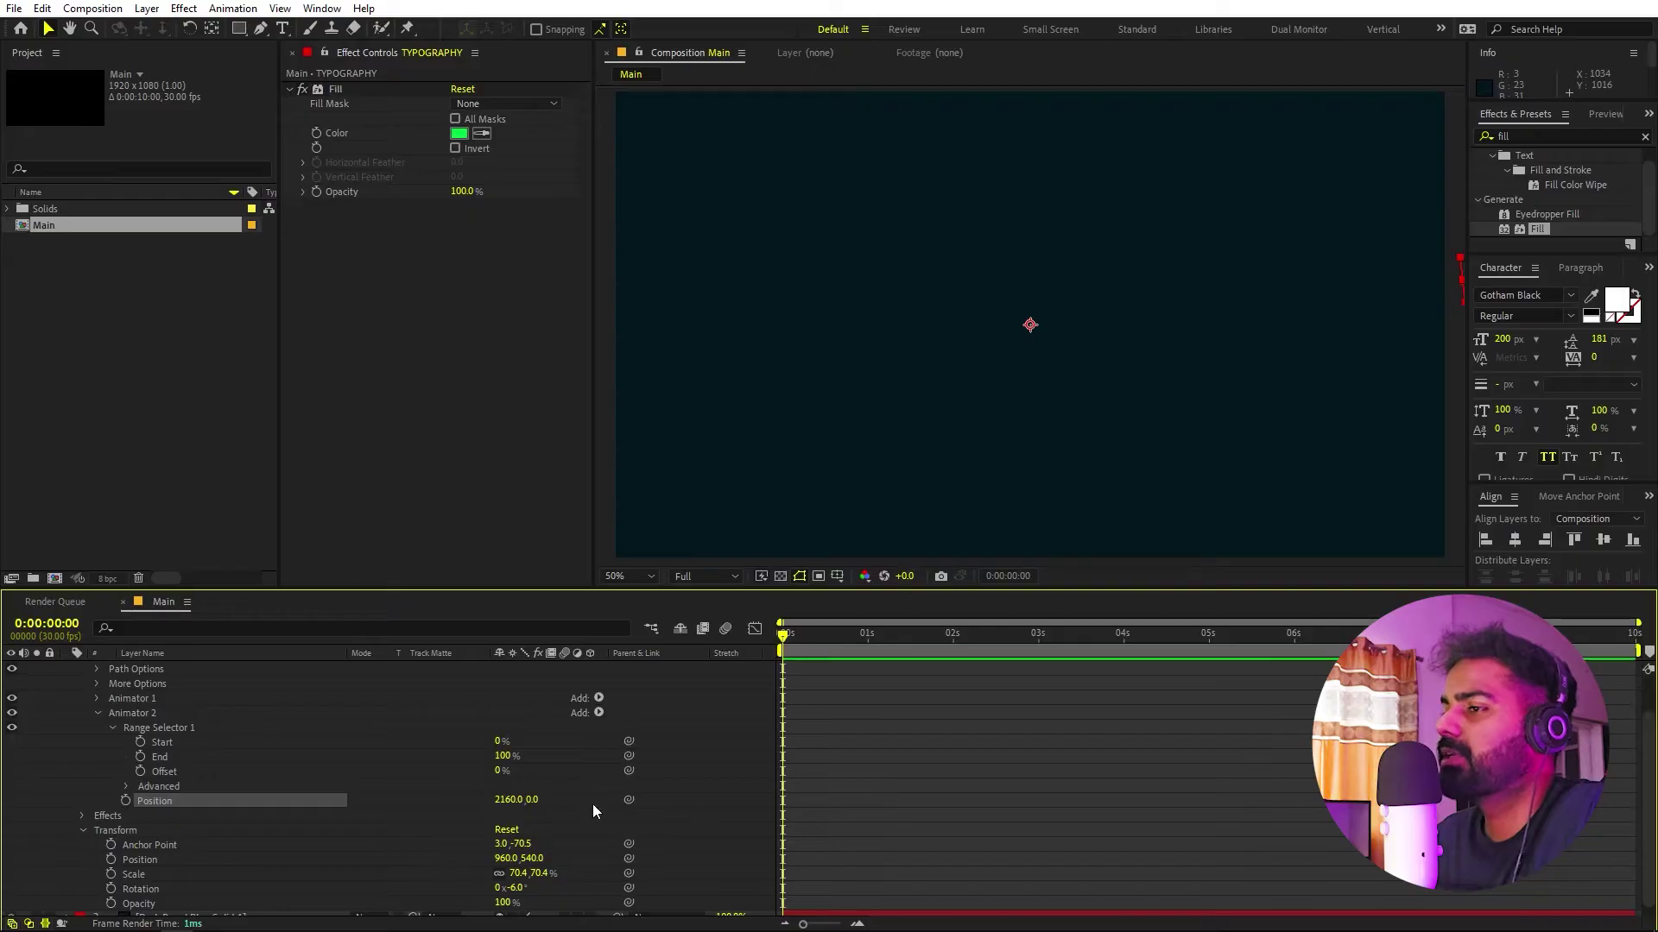
pyautogui.press('F2')
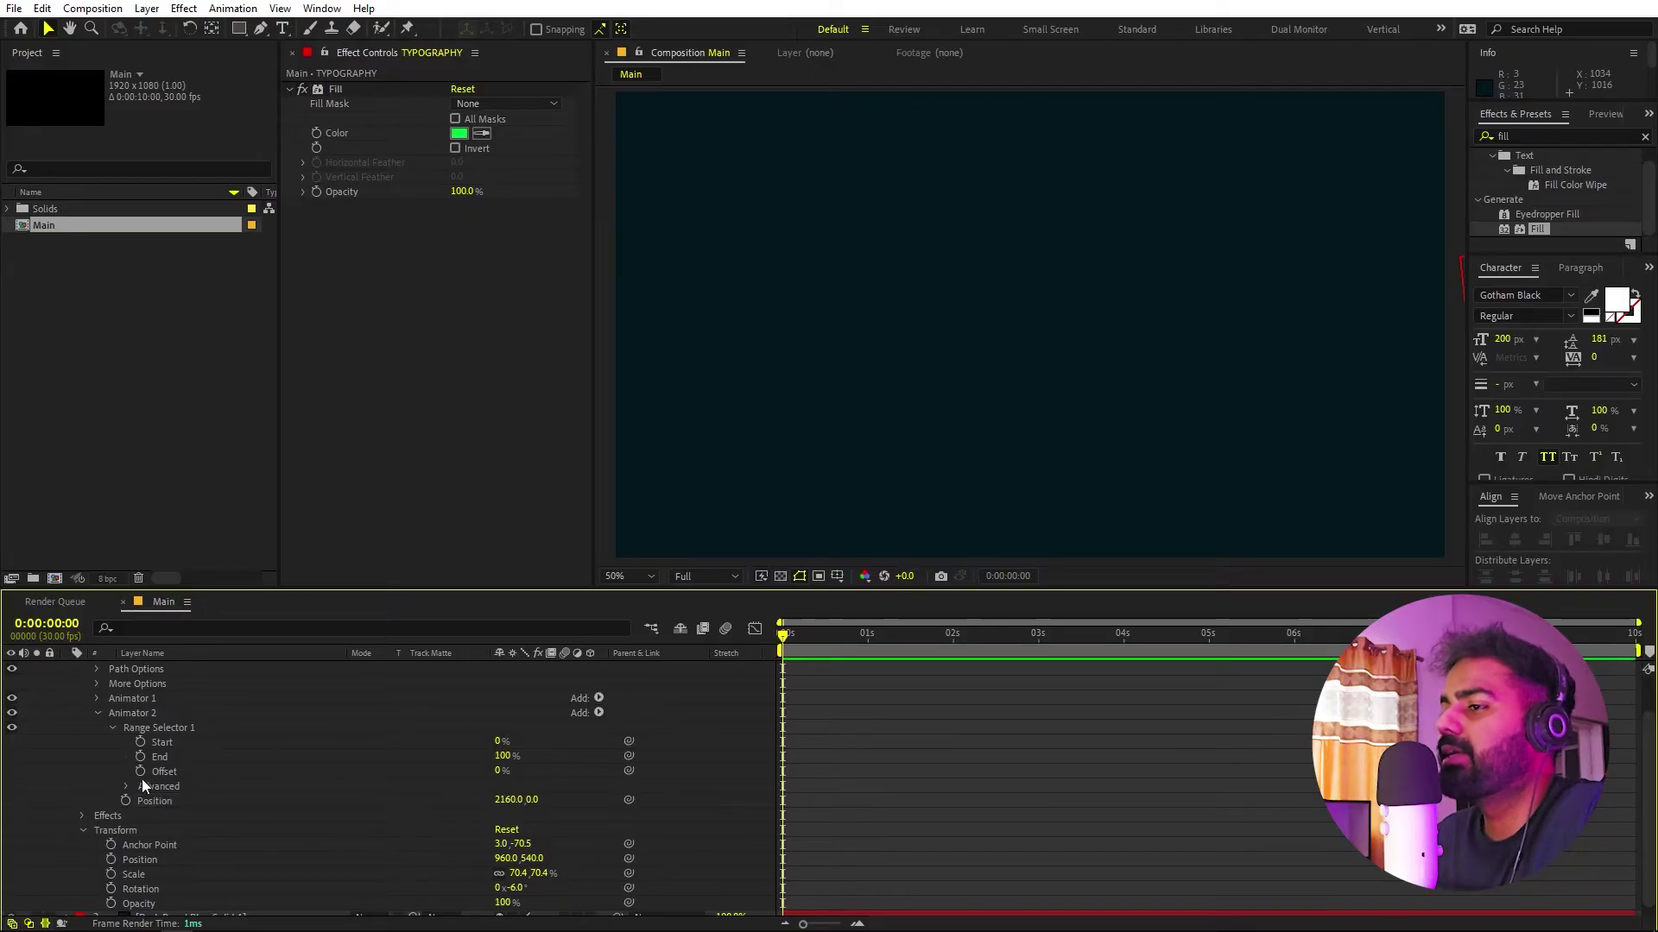
# Keyframe Animator 2's range selector Offset from -100% at the start to 100% at about 1.5 seconds, and preview it
pyautogui.click(140, 771)
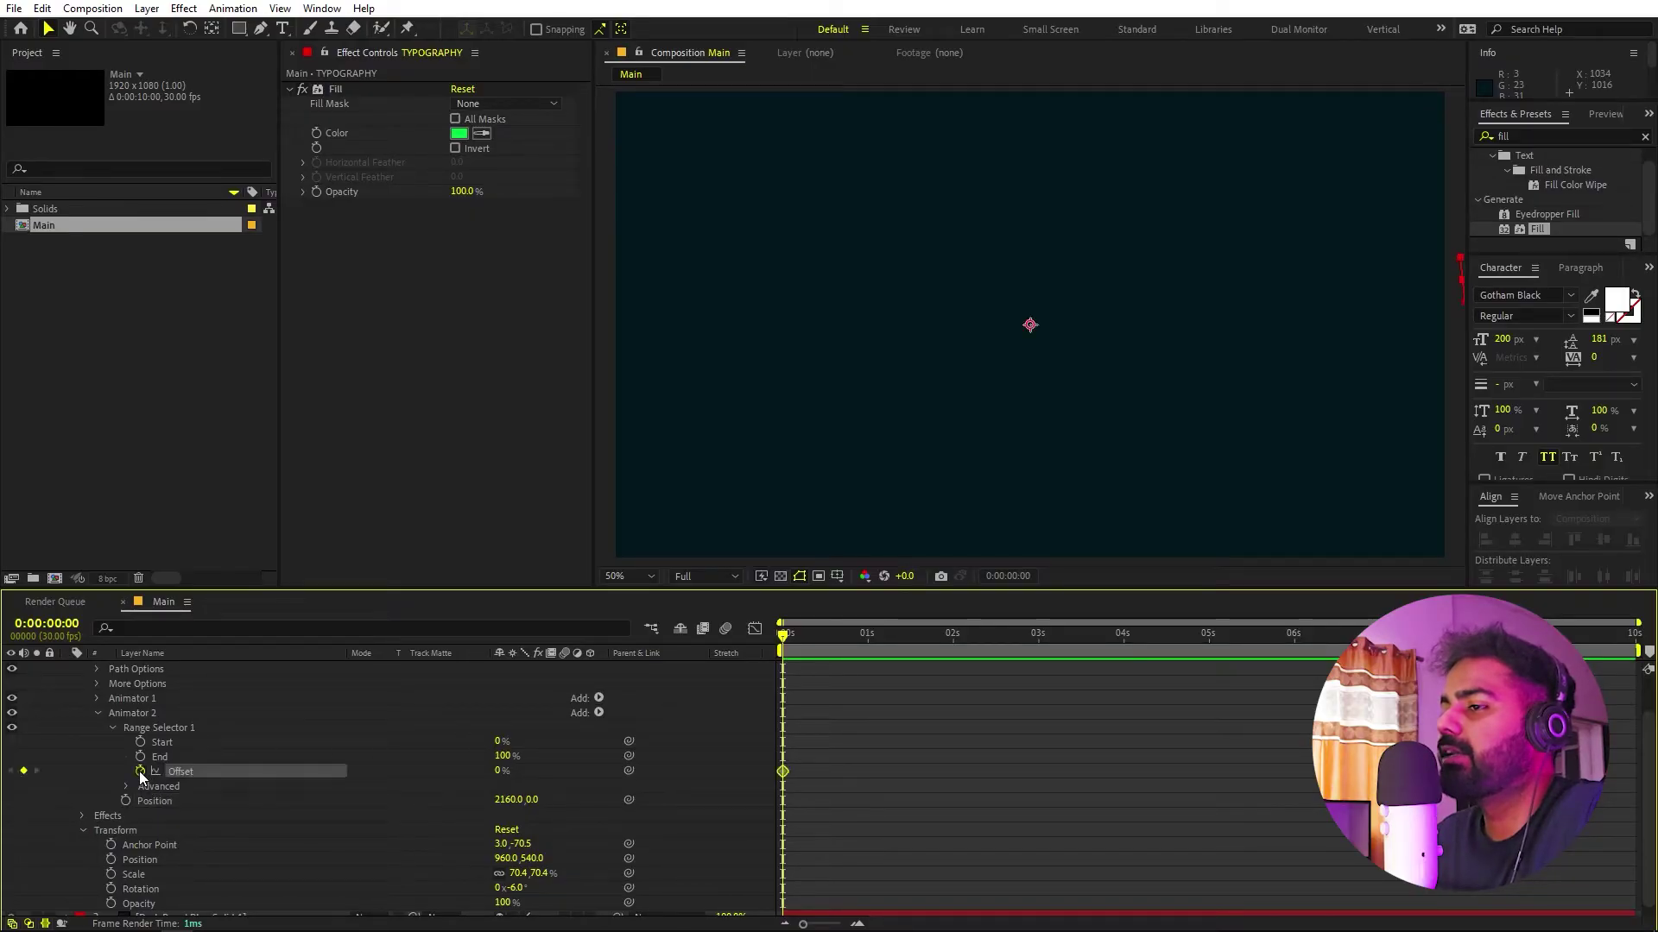
pyautogui.click(499, 771)
pyautogui.write('-1')
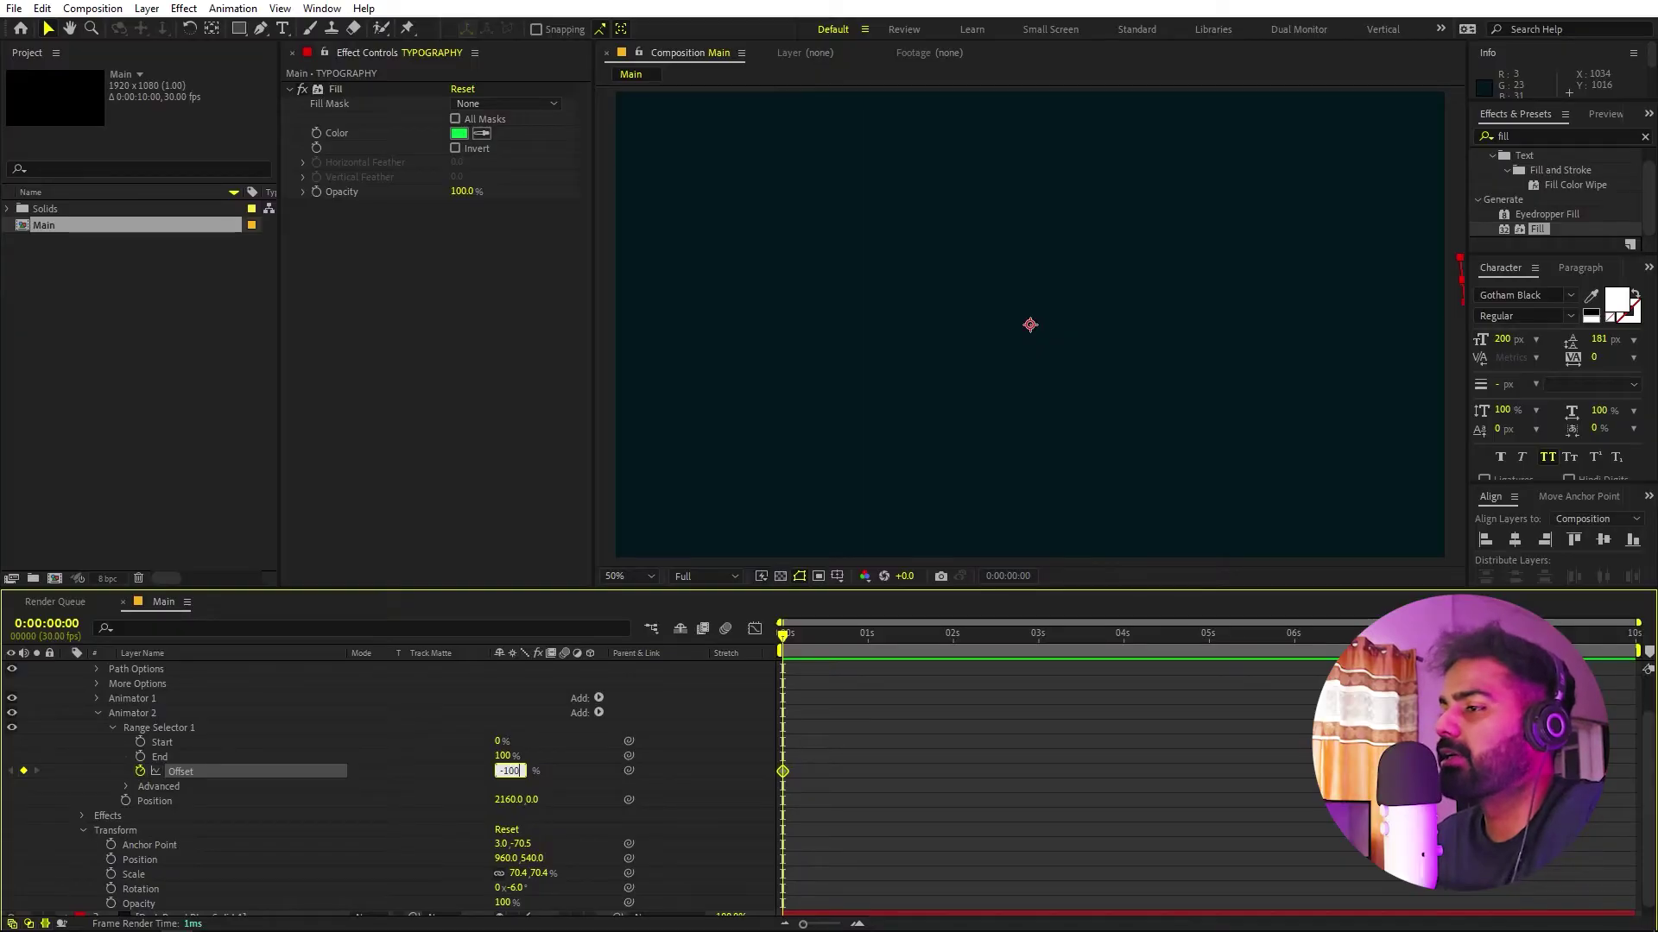
pyautogui.write('00')
pyautogui.press('Return')
pyautogui.moveTo(871, 646); pyautogui.dragTo(908, 649)
pyautogui.moveTo(504, 771); pyautogui.dragTo(927, 774)
pyautogui.moveTo(891, 649); pyautogui.dragTo(629, 671)
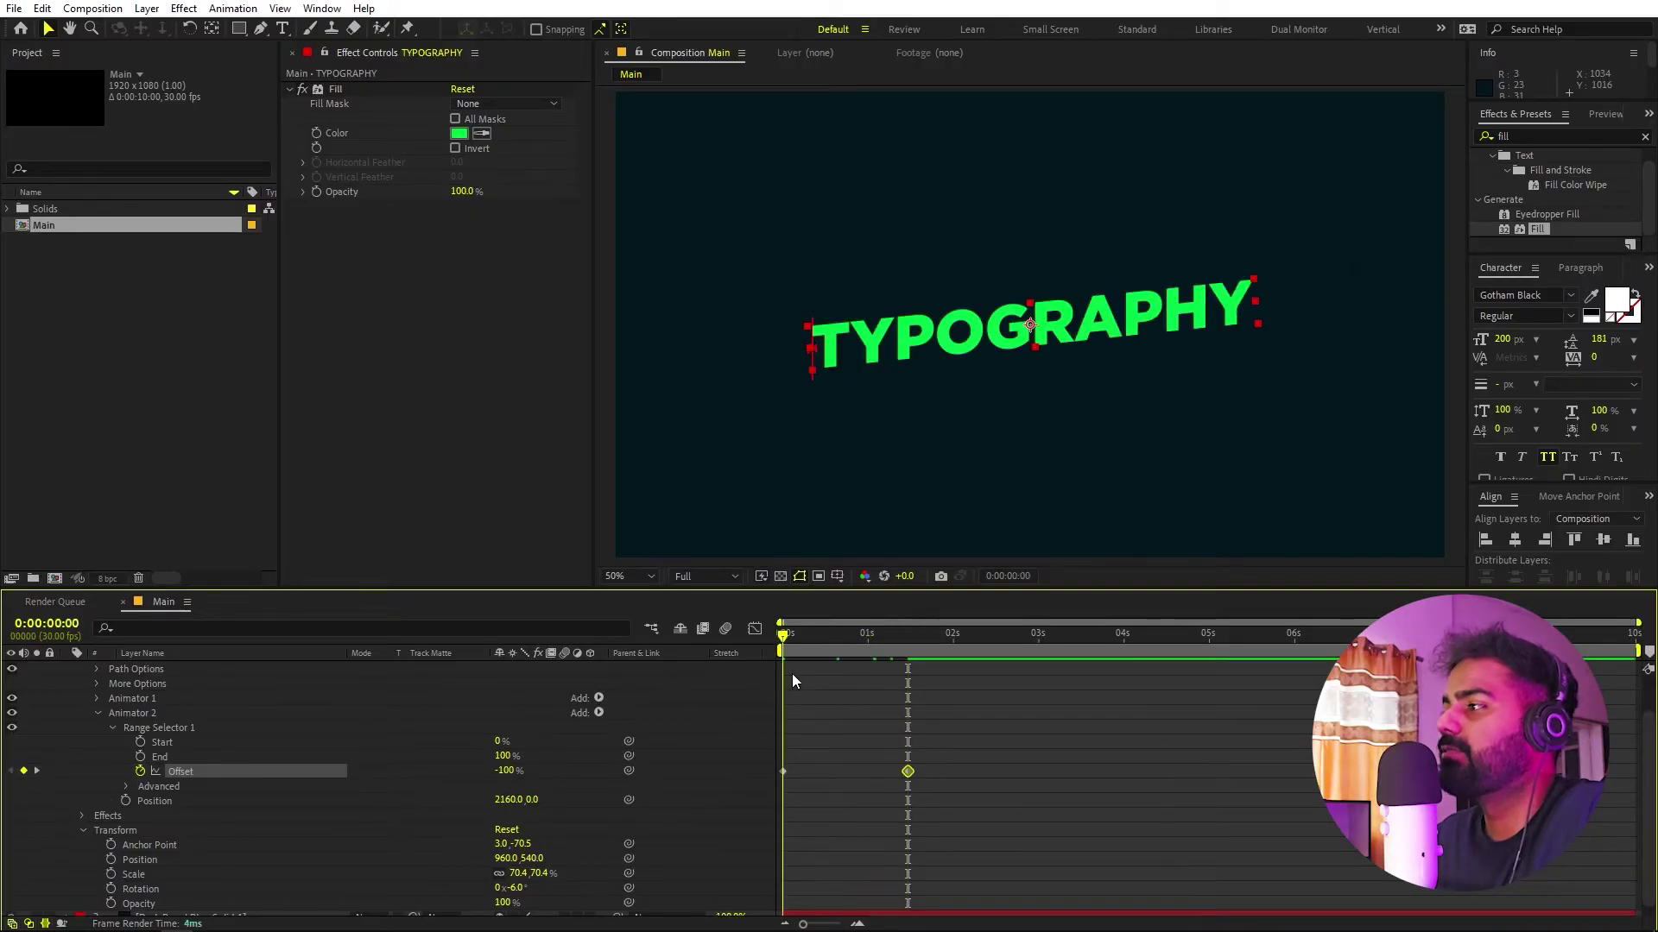
pyautogui.press('space')
pyautogui.press('space')
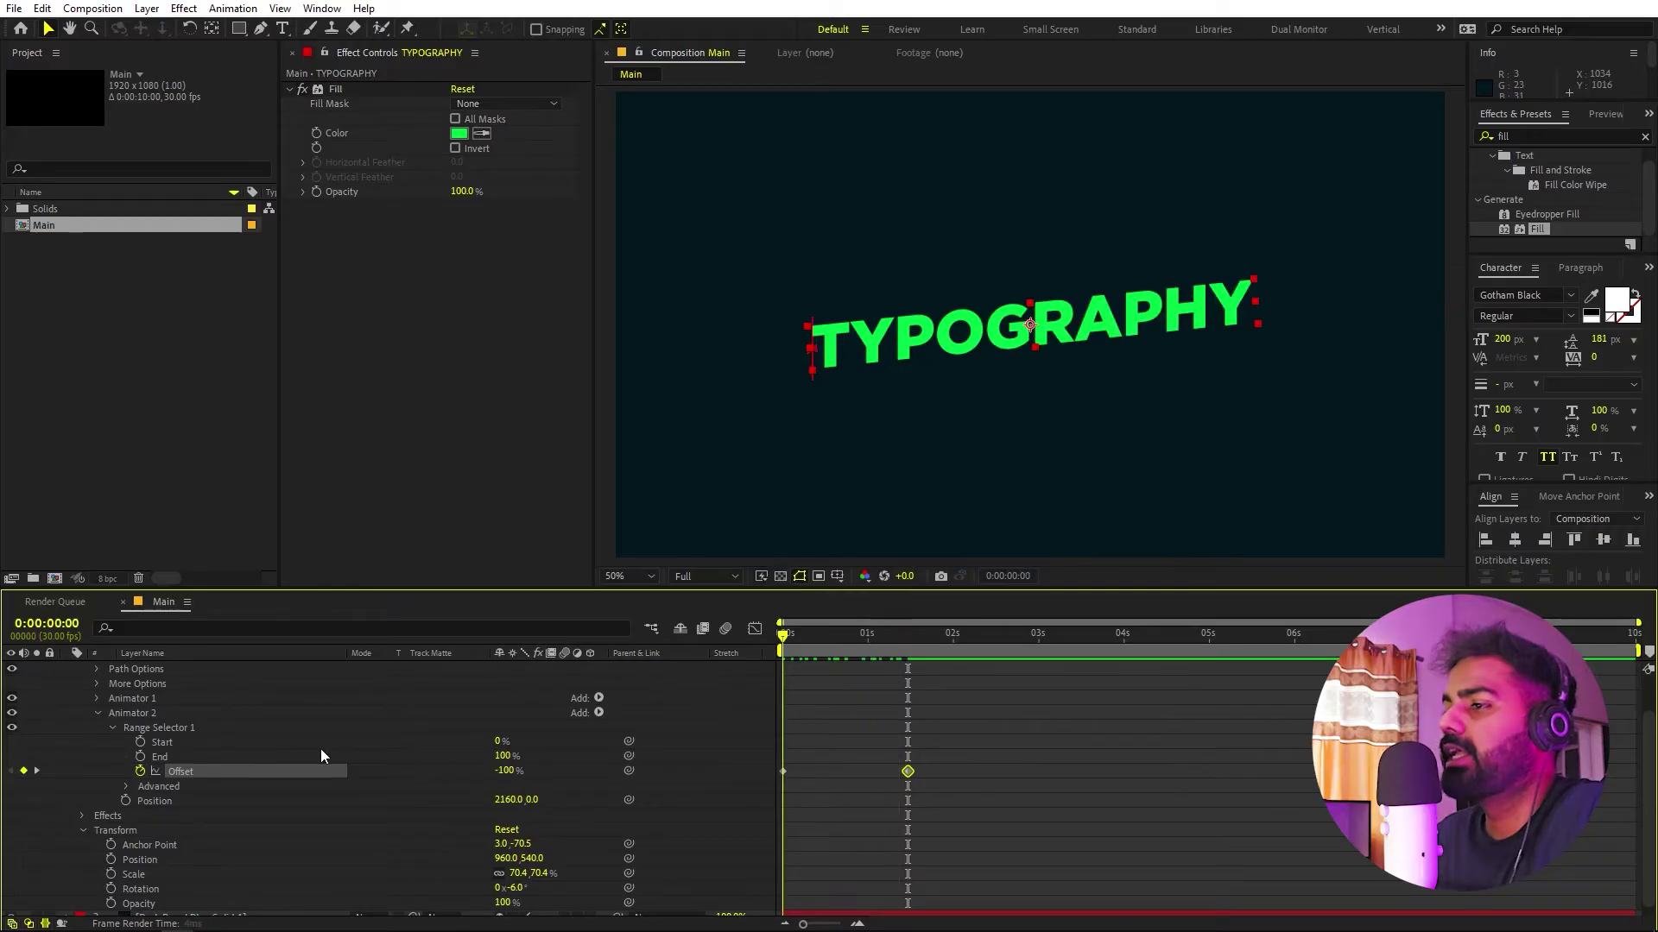
# Set the Shape of Animator 2's range selector to Ramp Up and scrub through the letter animation
pyautogui.click(126, 785)
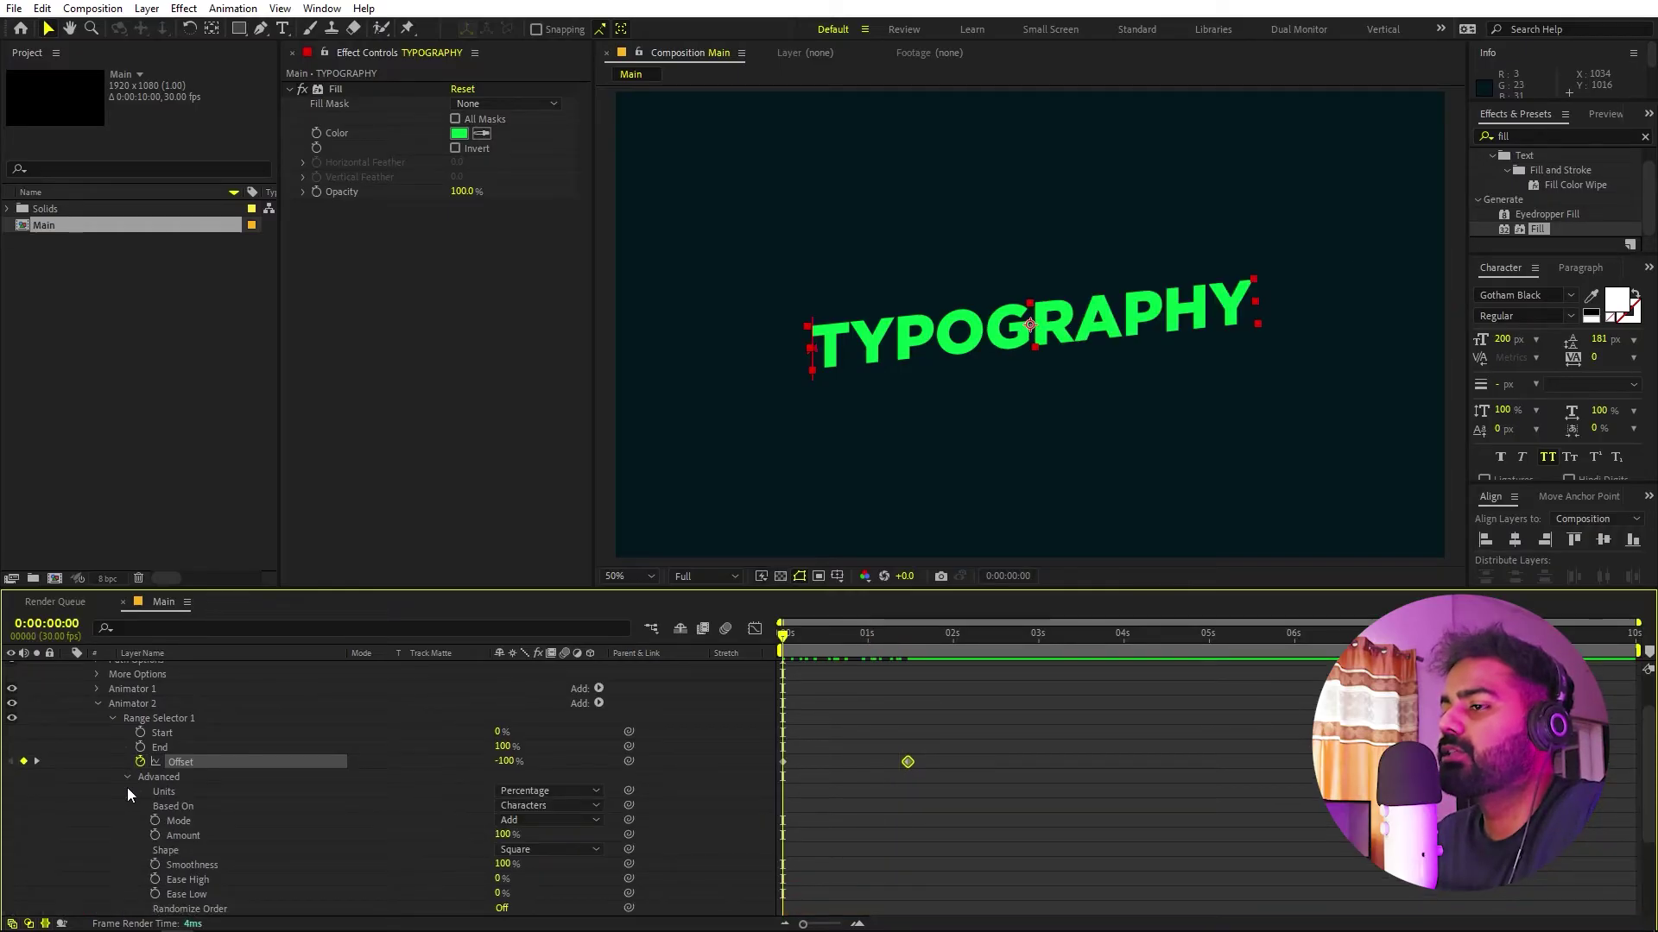
pyautogui.click(94, 827)
pyautogui.click(537, 850)
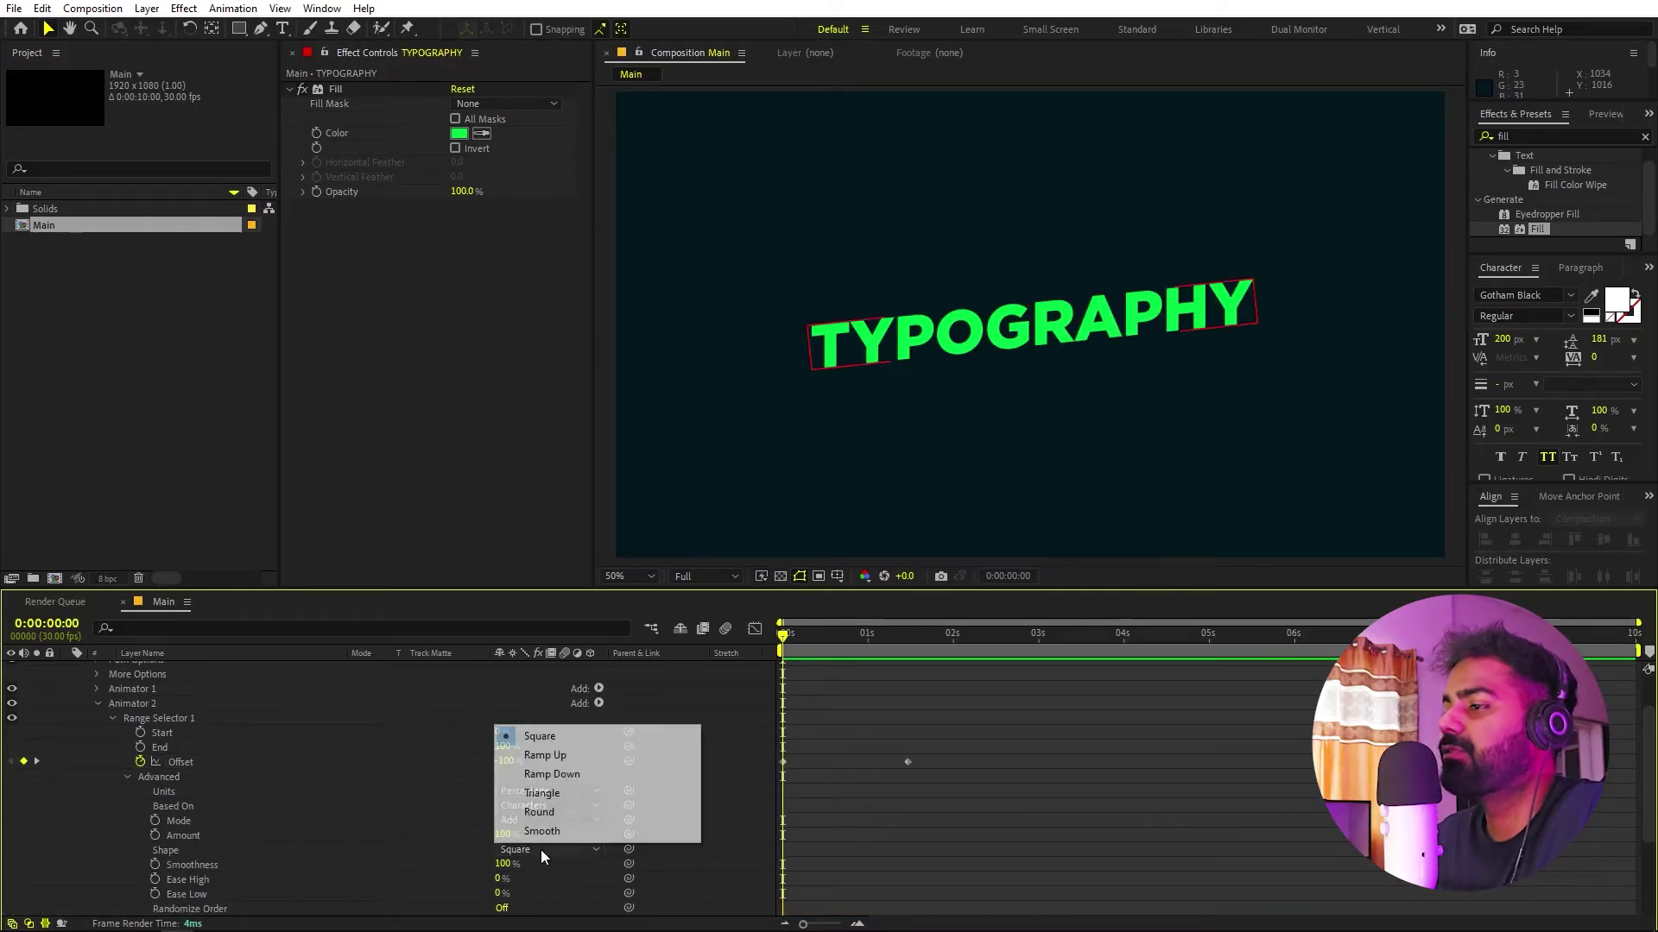
pyautogui.click(589, 755)
pyautogui.moveTo(796, 635); pyautogui.dragTo(859, 654)
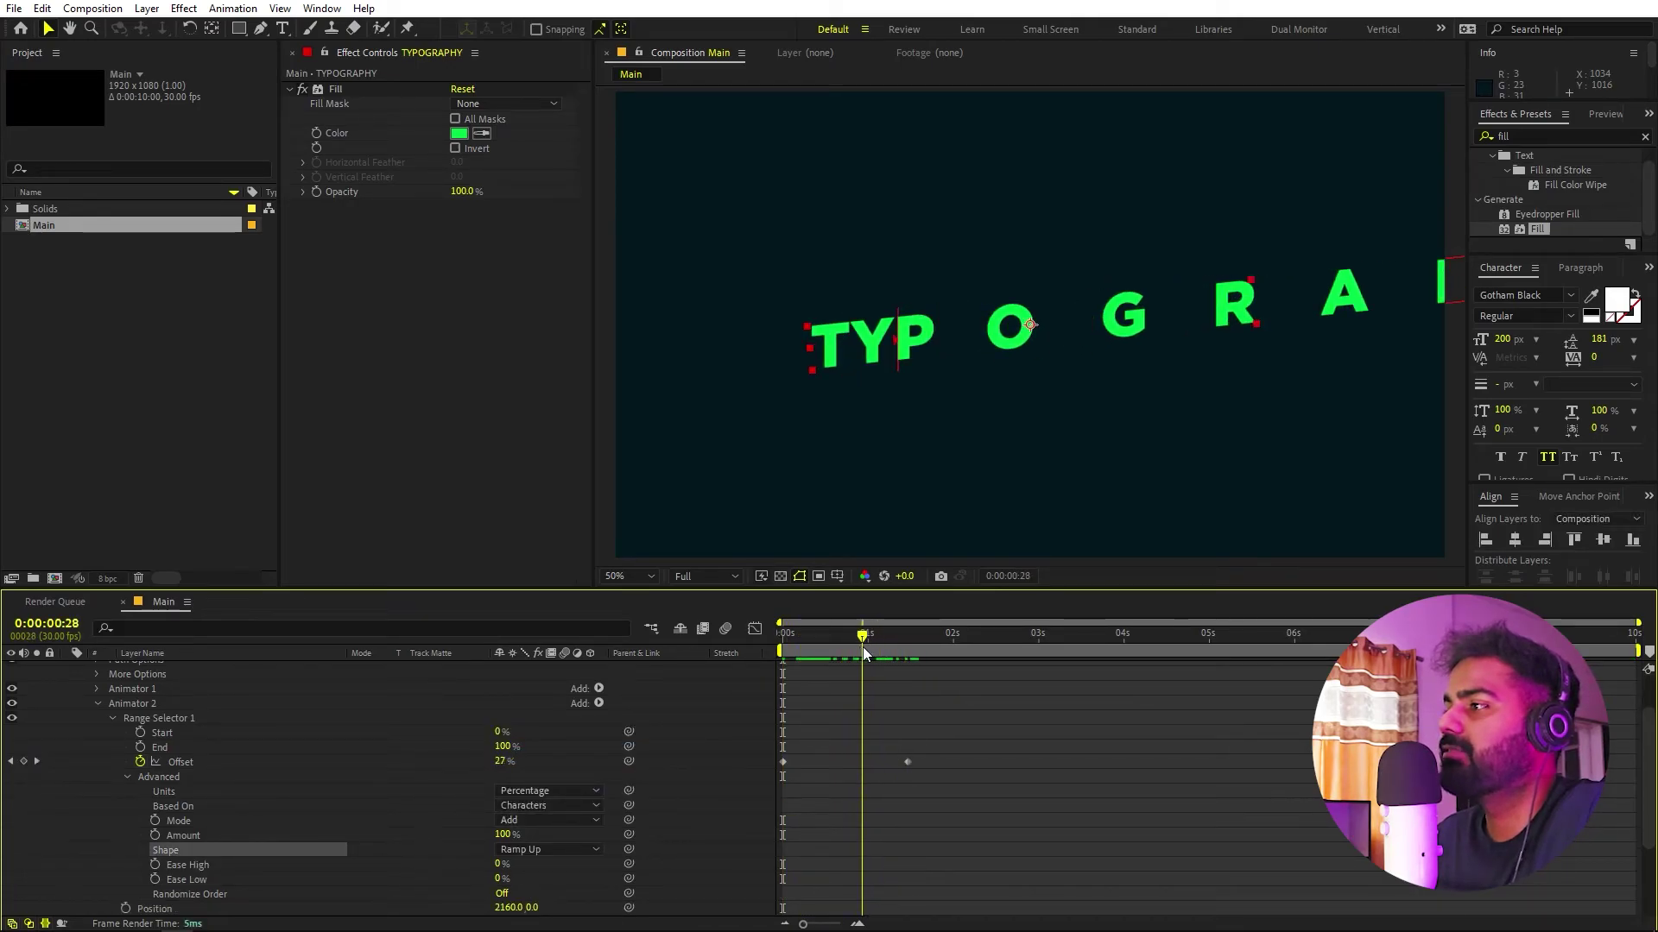
# Set Ease Low of Animator 2's range selector to 100% and play back the animation
pyautogui.click(185, 879)
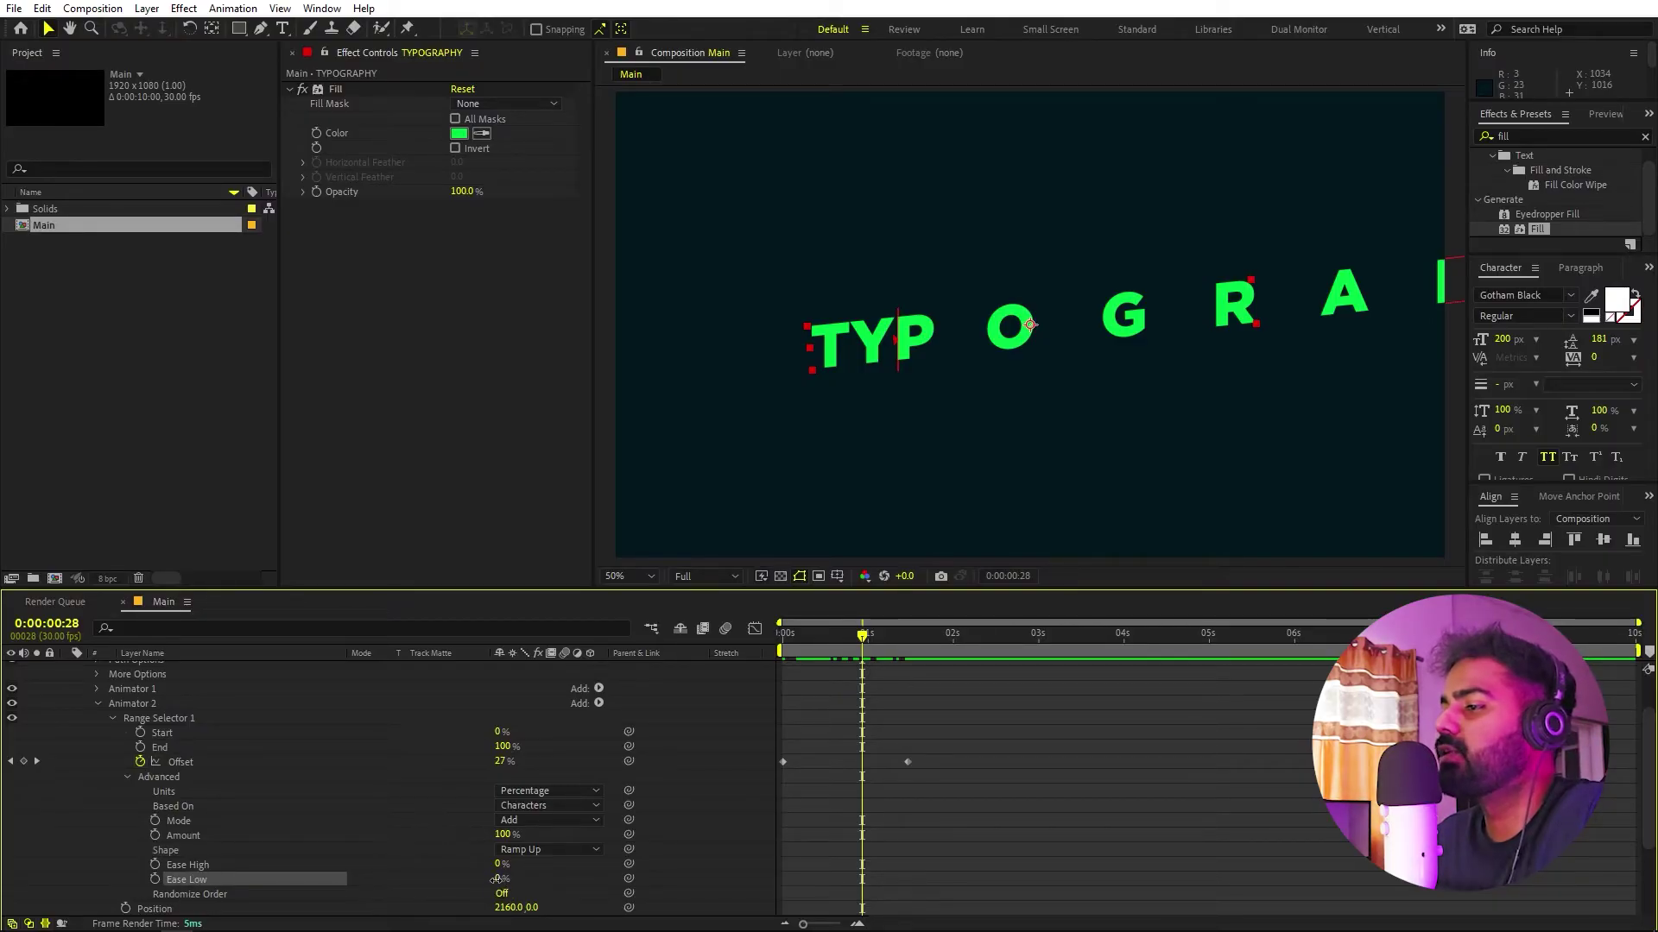
pyautogui.moveTo(496, 879); pyautogui.dragTo(972, 870)
pyautogui.press('space')
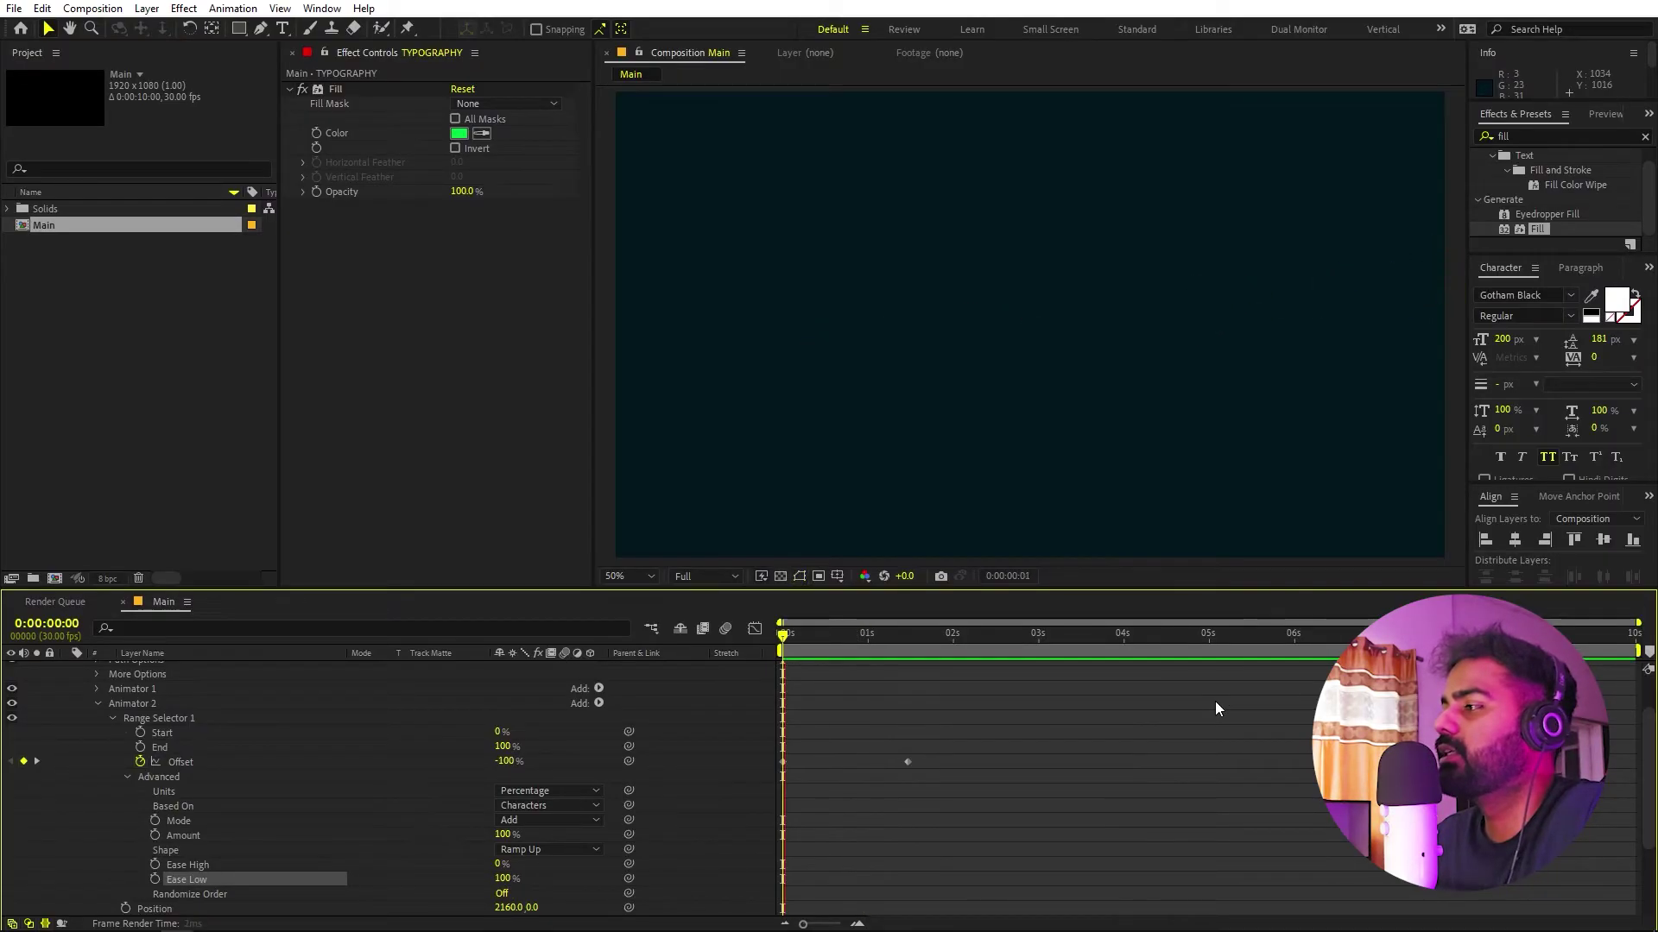
pyautogui.moveTo(942, 636); pyautogui.dragTo(930, 636)
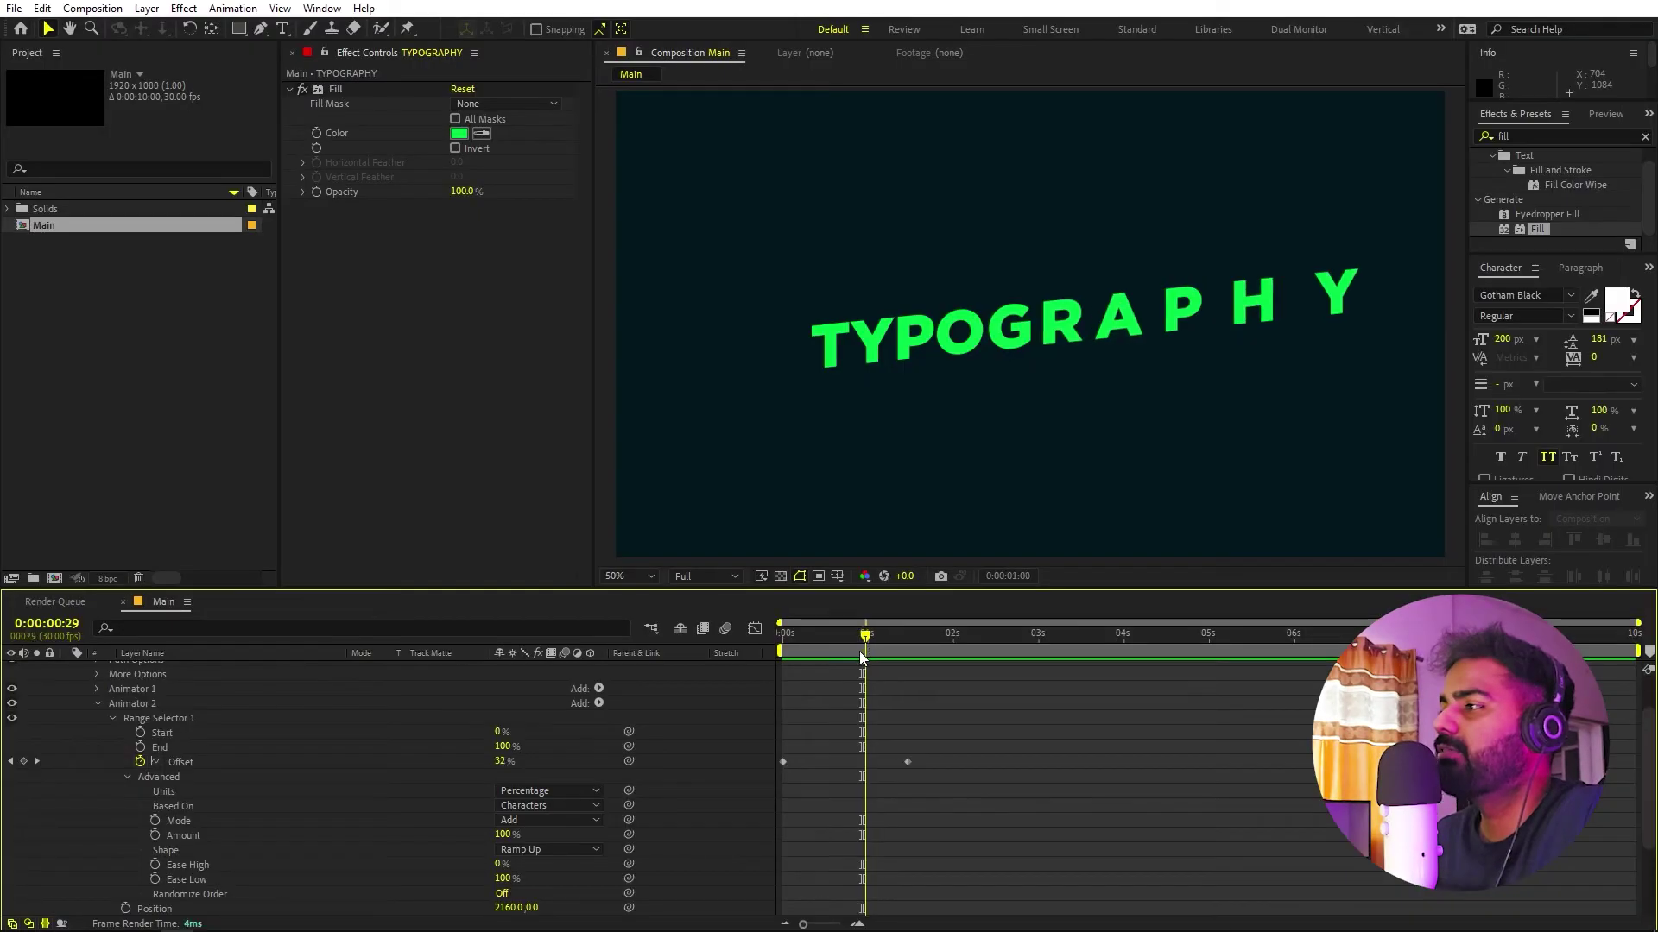
pyautogui.moveTo(862, 655); pyautogui.dragTo(930, 654)
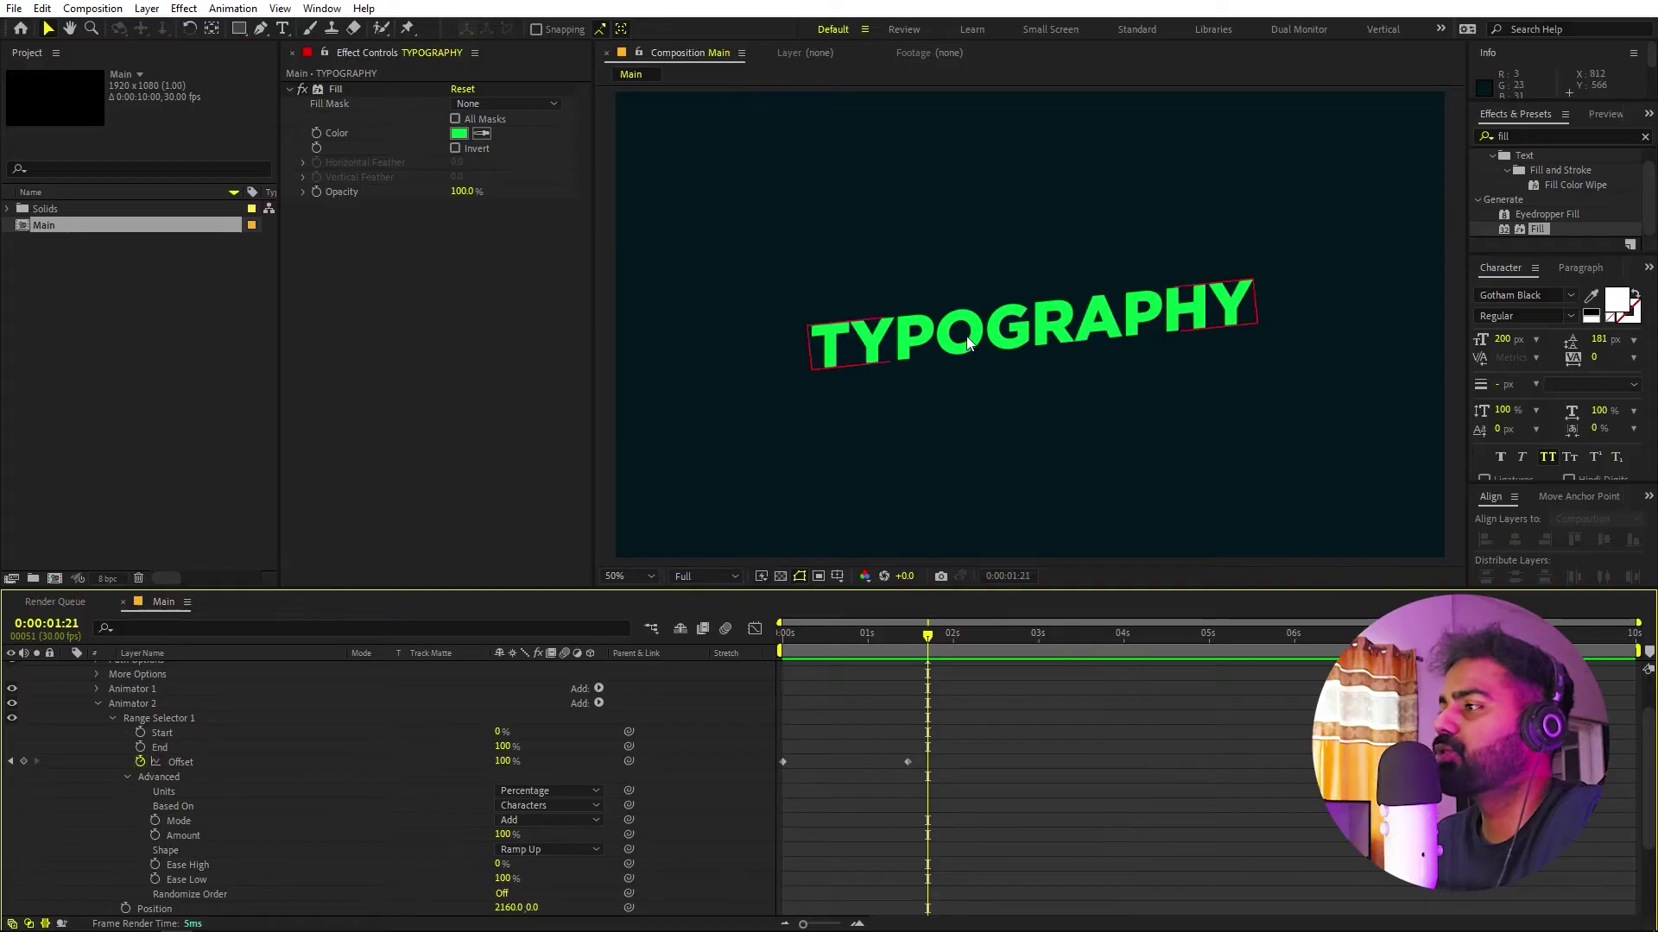
pyautogui.scroll(2, 946, 674)
pyautogui.click(941, 670)
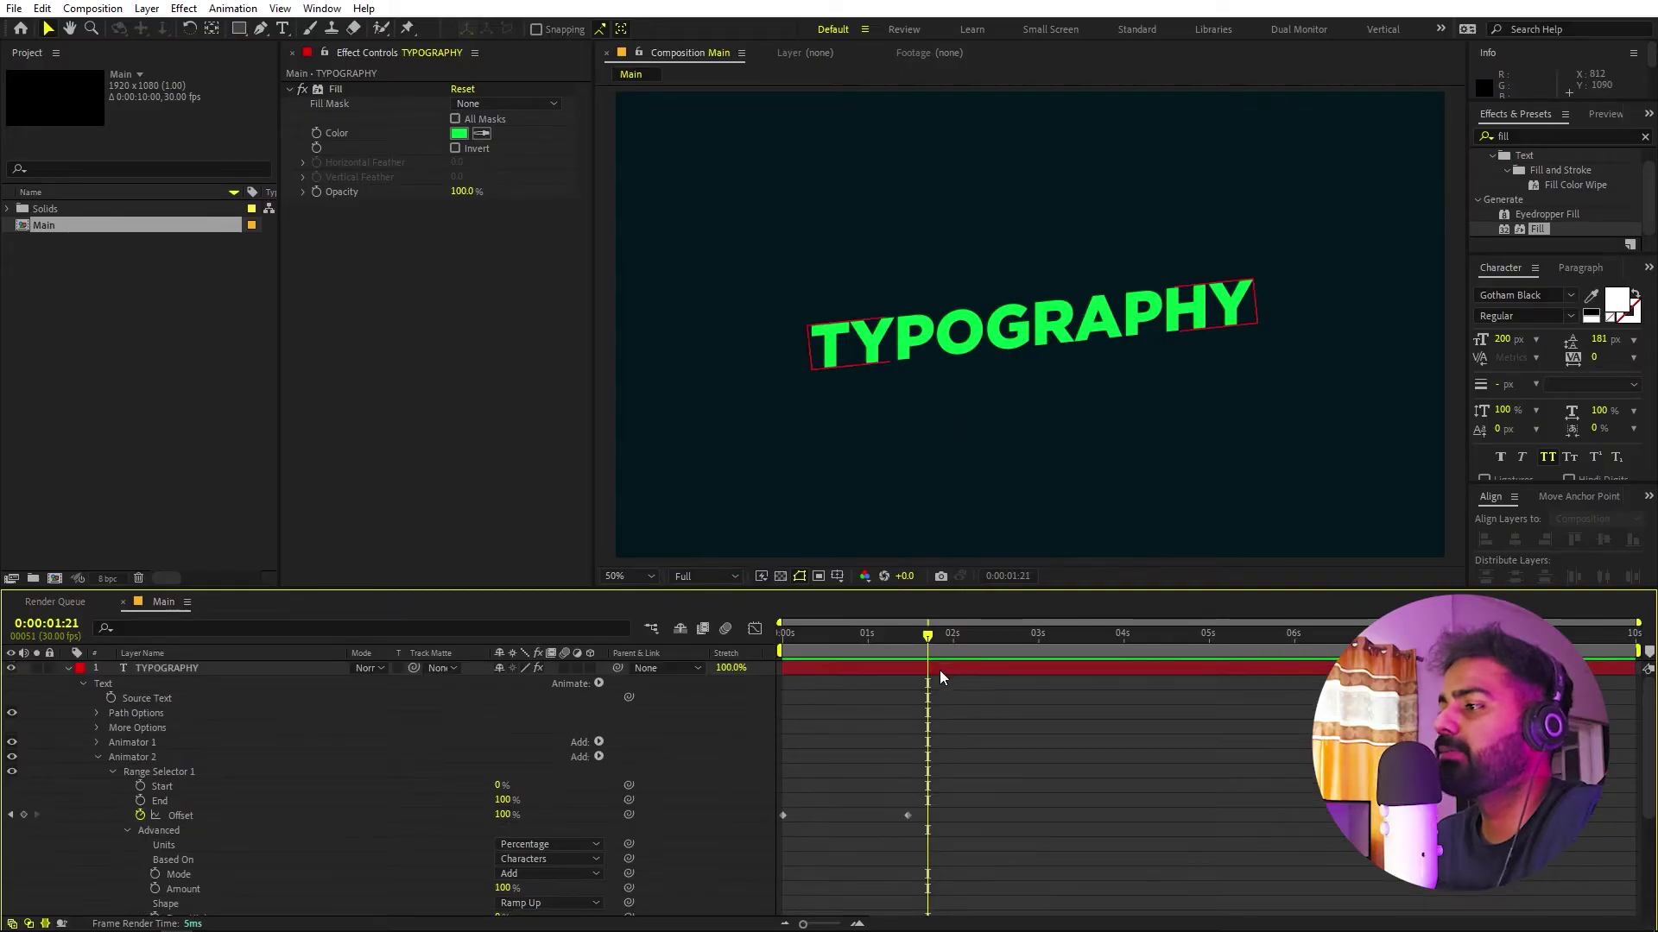
# Apply the Posterize Time effect to the TYPOGRAPHY layer with a frame rate of 12, and preview the animation
pyautogui.click(188, 670)
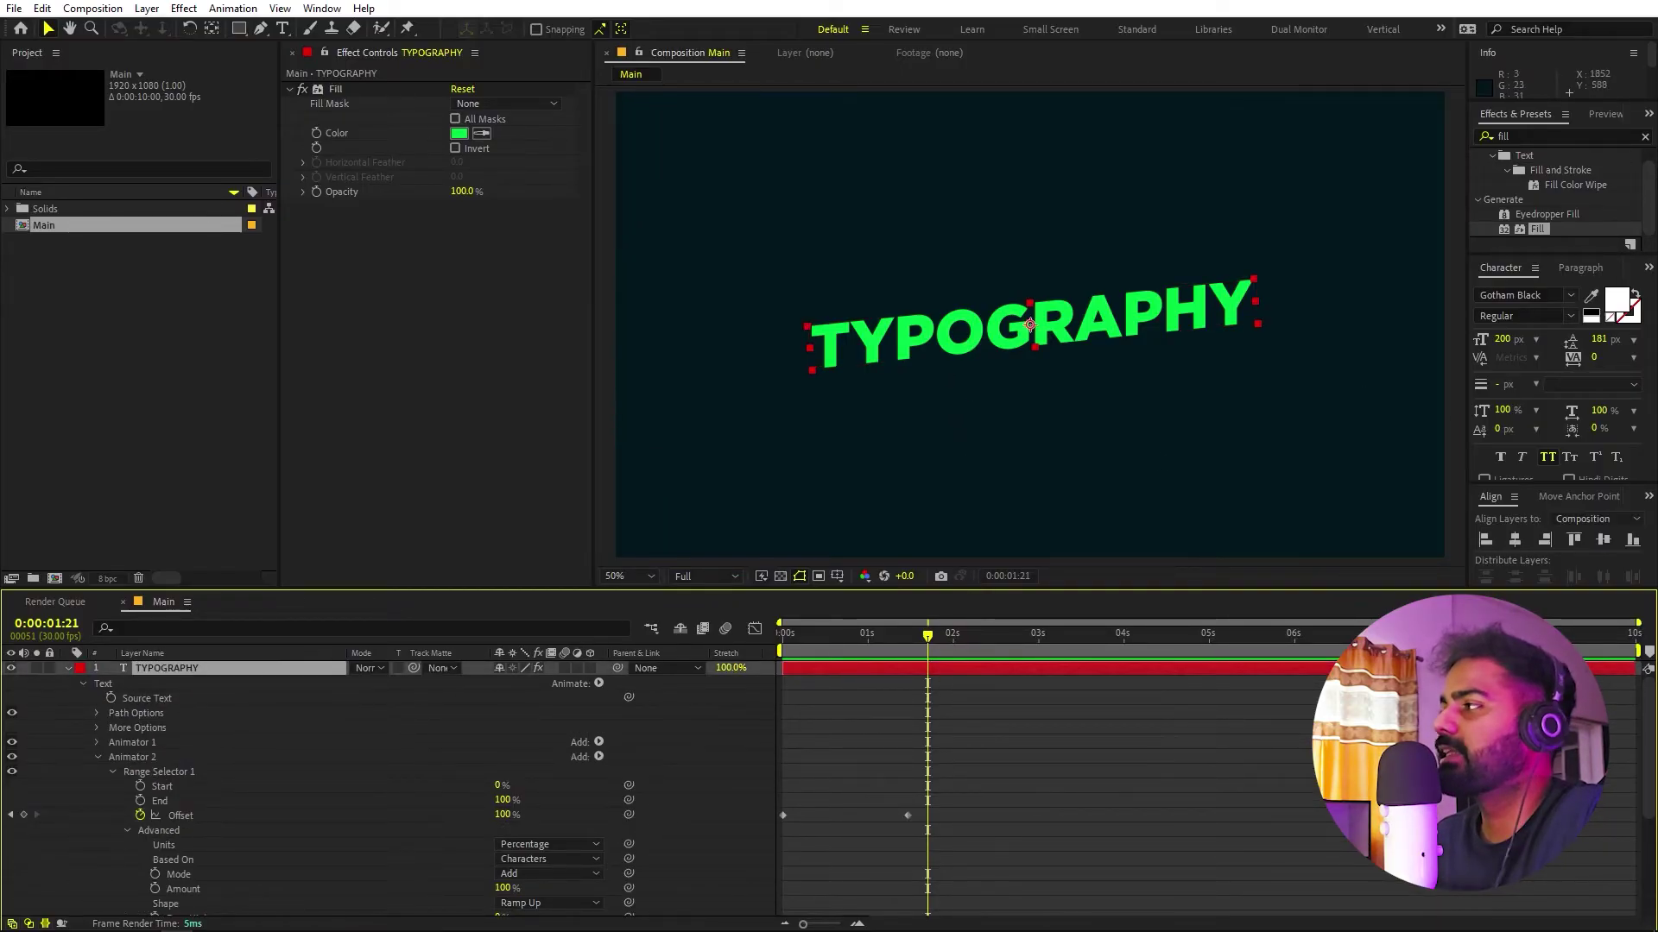
pyautogui.click(1585, 136)
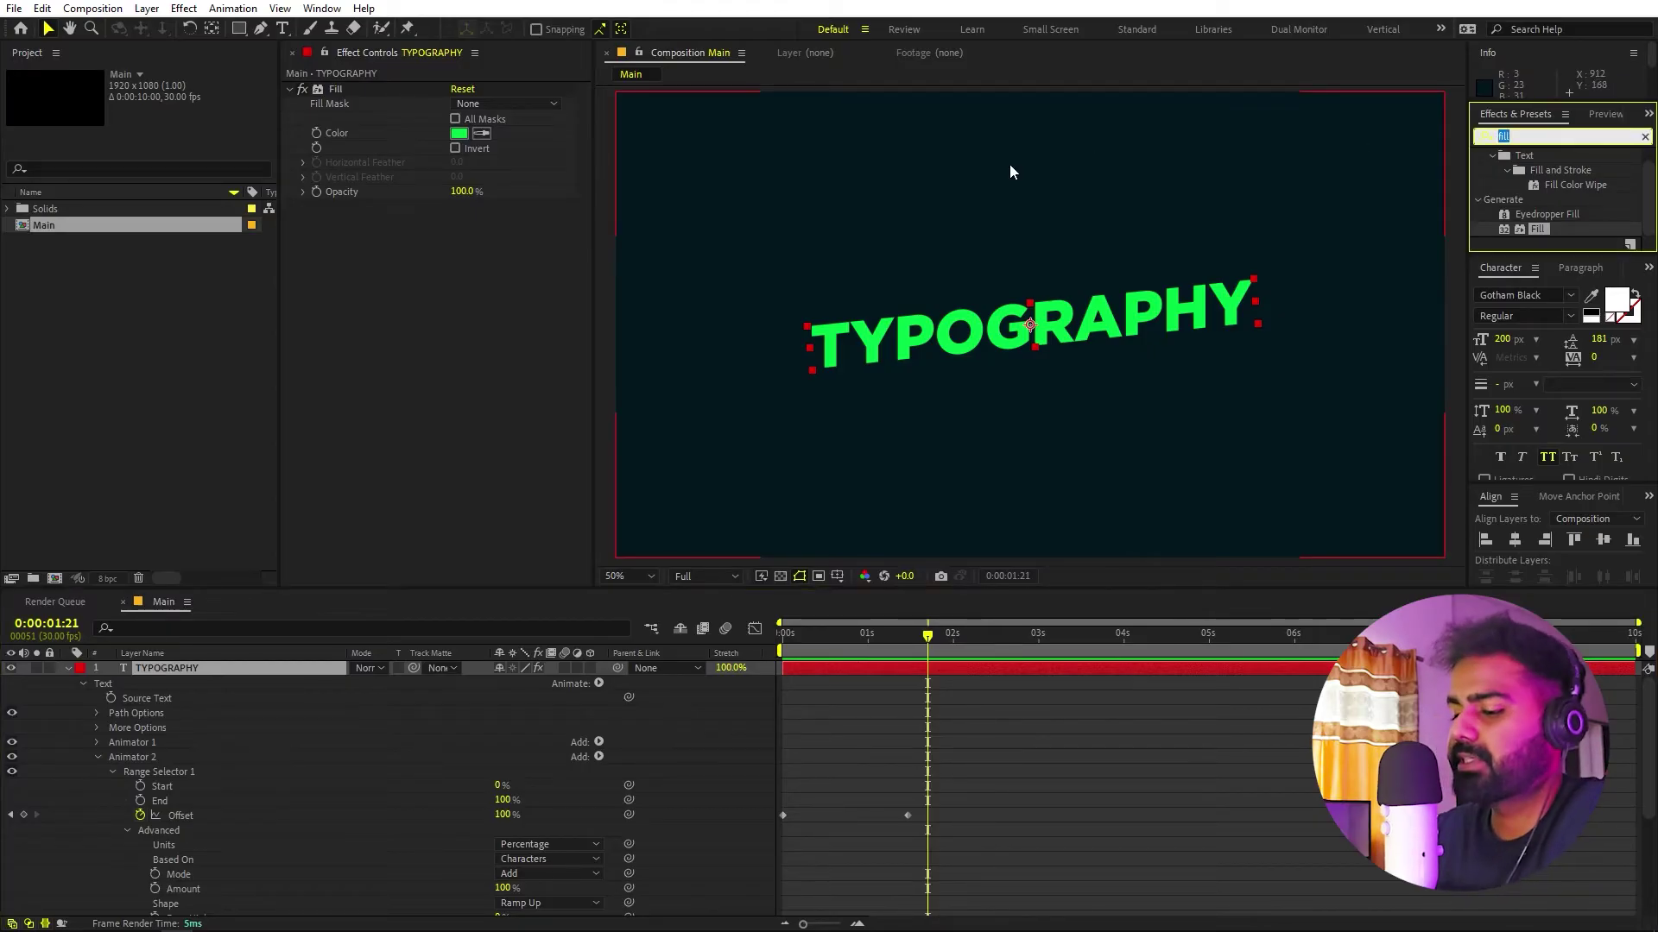
pyautogui.write('poster')
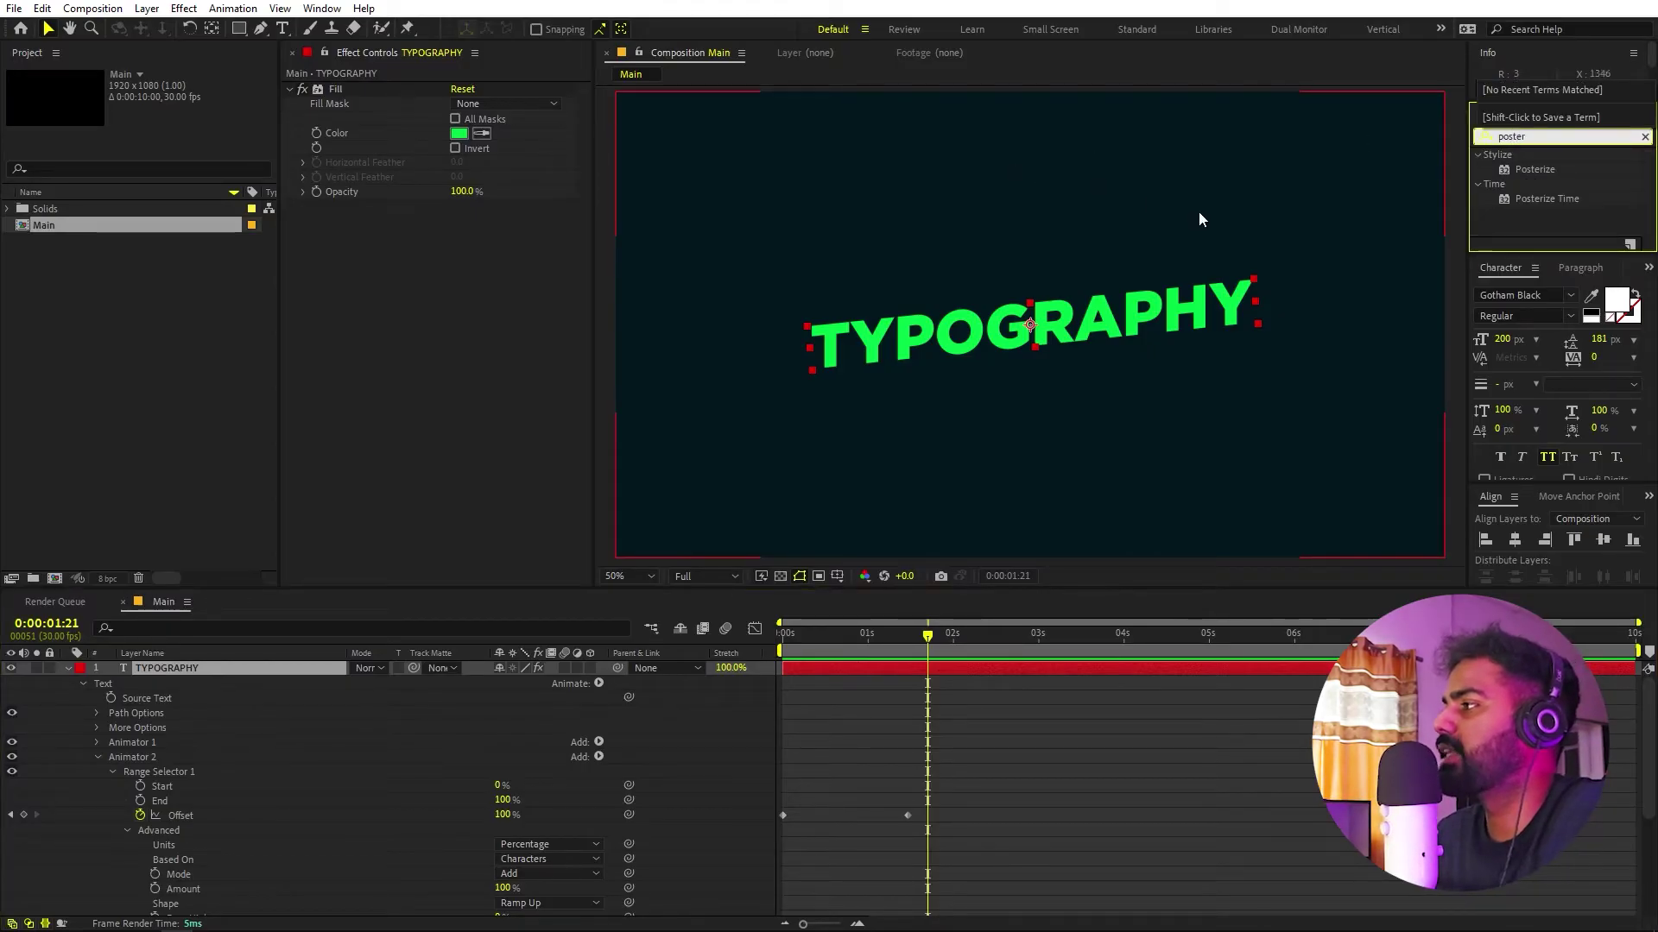
pyautogui.moveTo(1547, 199); pyautogui.dragTo(258, 664)
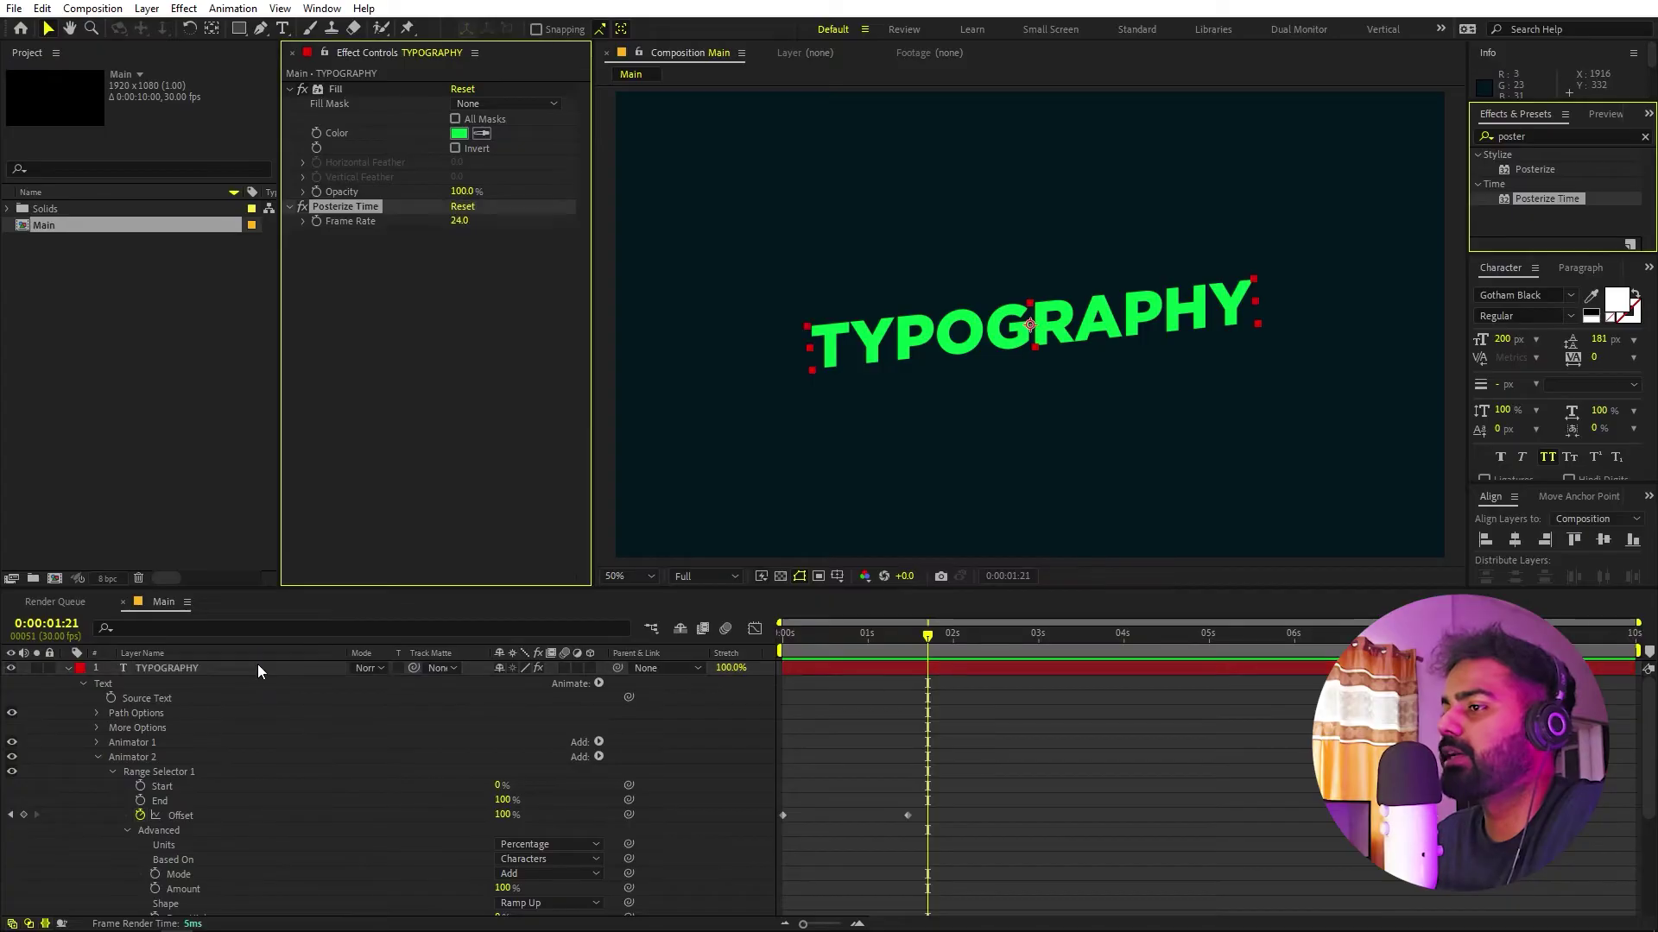
pyautogui.click(461, 221)
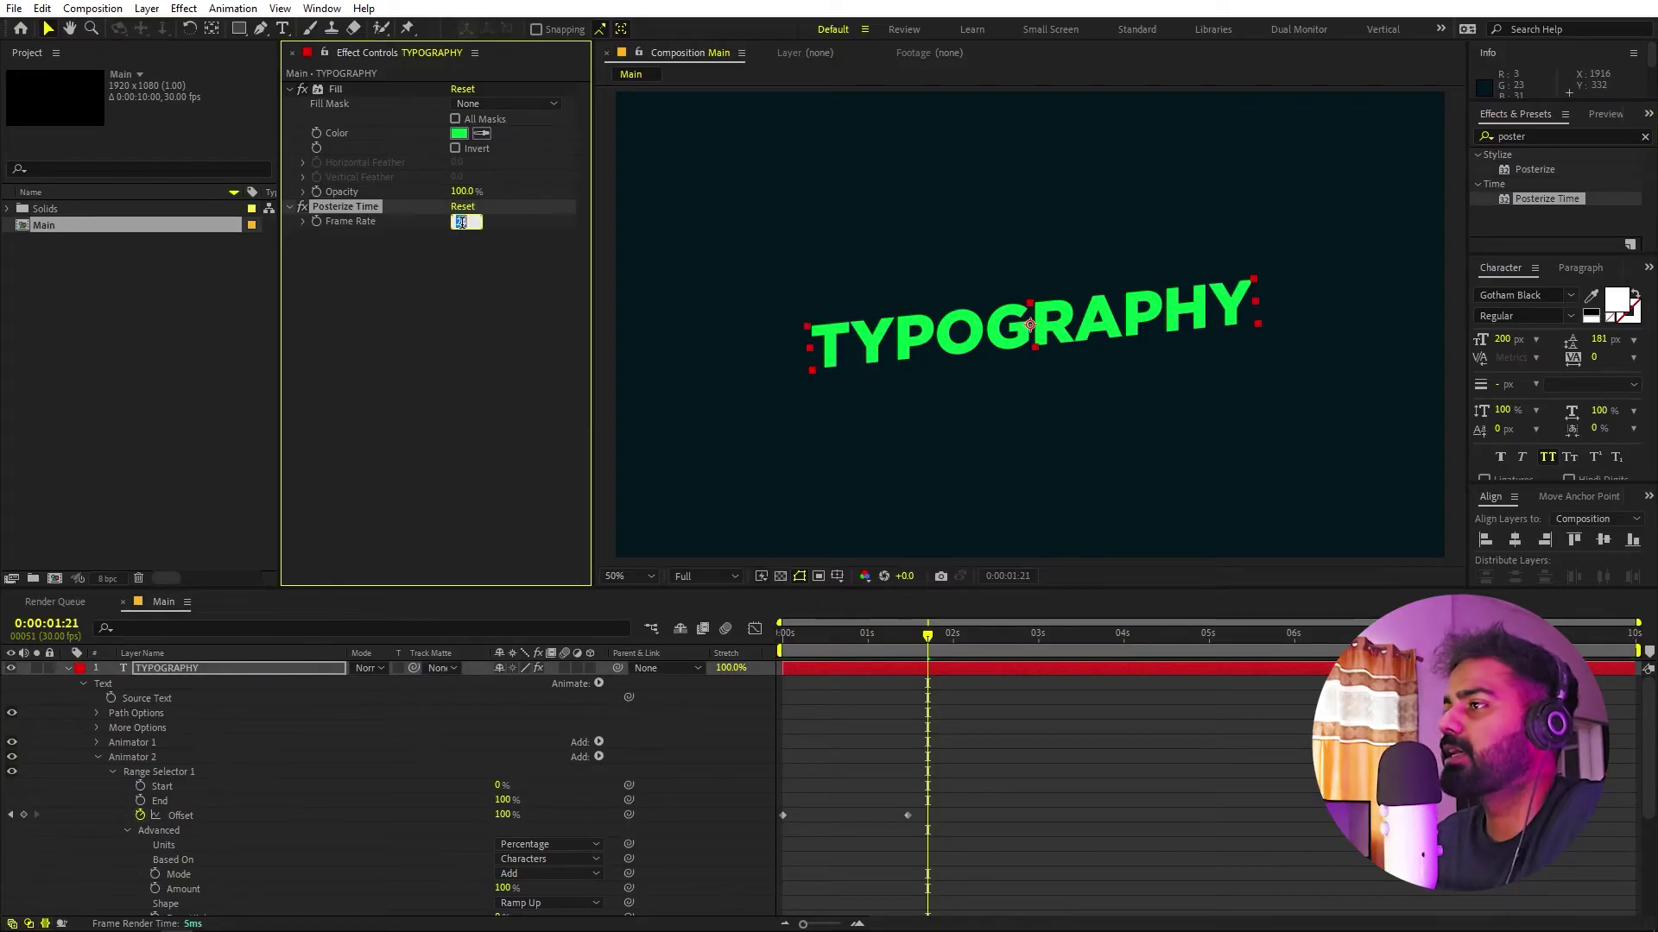
pyautogui.click(1291, 747)
pyautogui.moveTo(916, 646); pyautogui.dragTo(484, 667)
pyautogui.press('space')
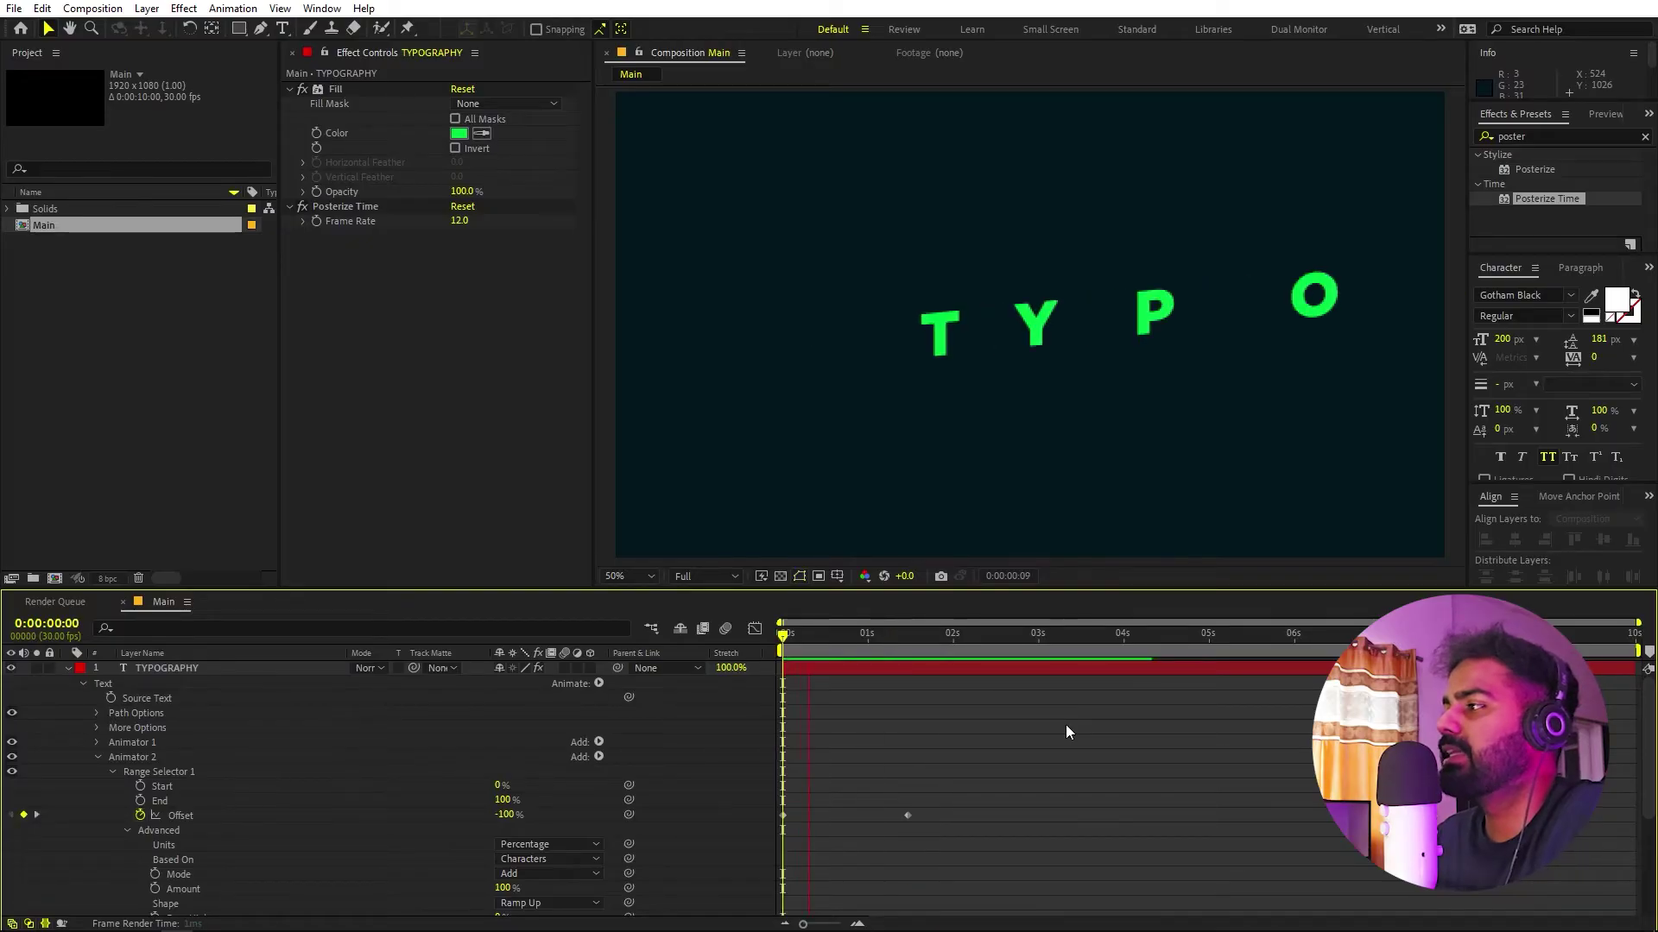
pyautogui.moveTo(929, 637); pyautogui.dragTo(366, 682)
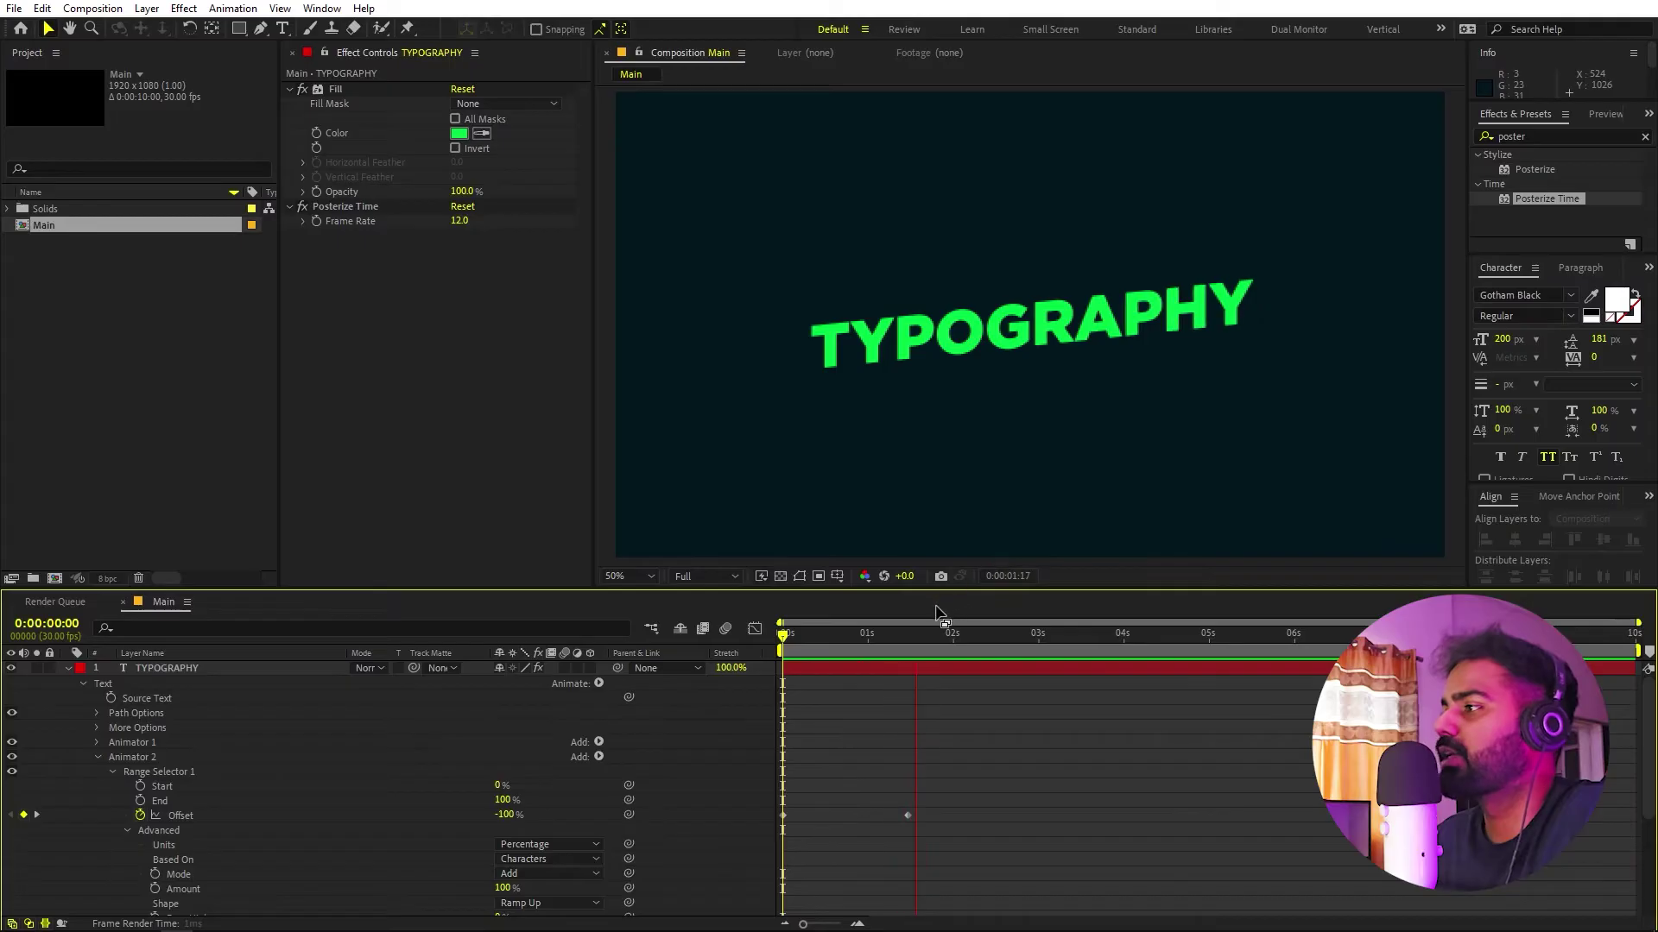
# Duplicate the TYPOGRAPHY layer at 0:00:01:13 and hide the duplicate above the original
pyautogui.moveTo(903, 637); pyautogui.dragTo(910, 693)
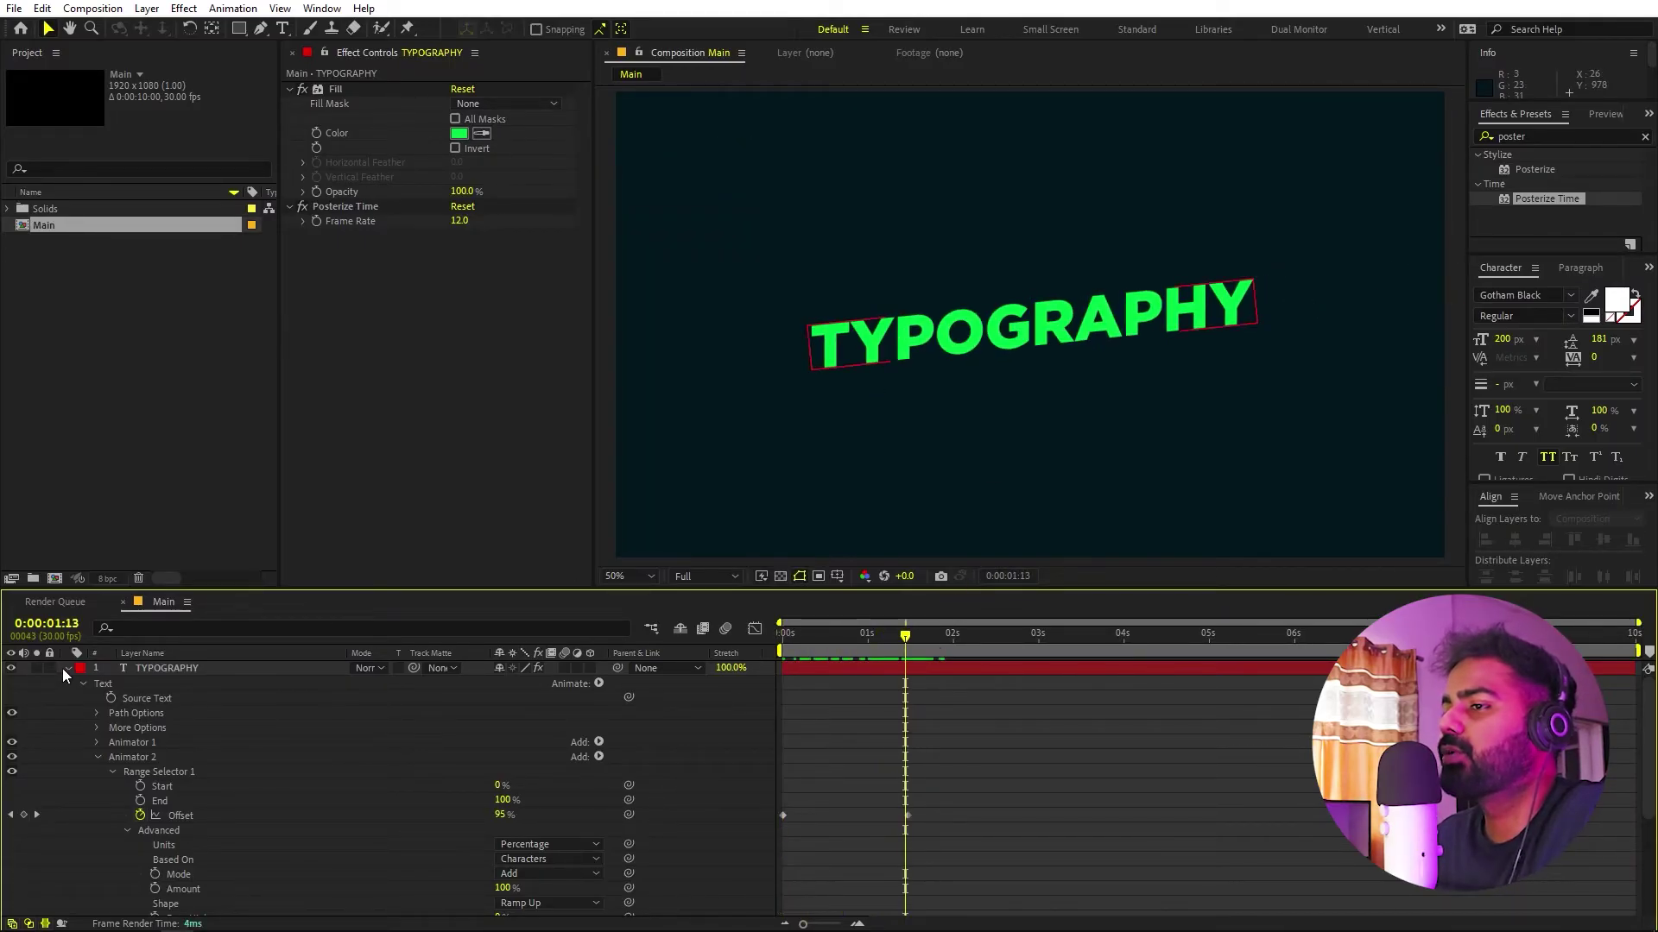
pyautogui.click(152, 668)
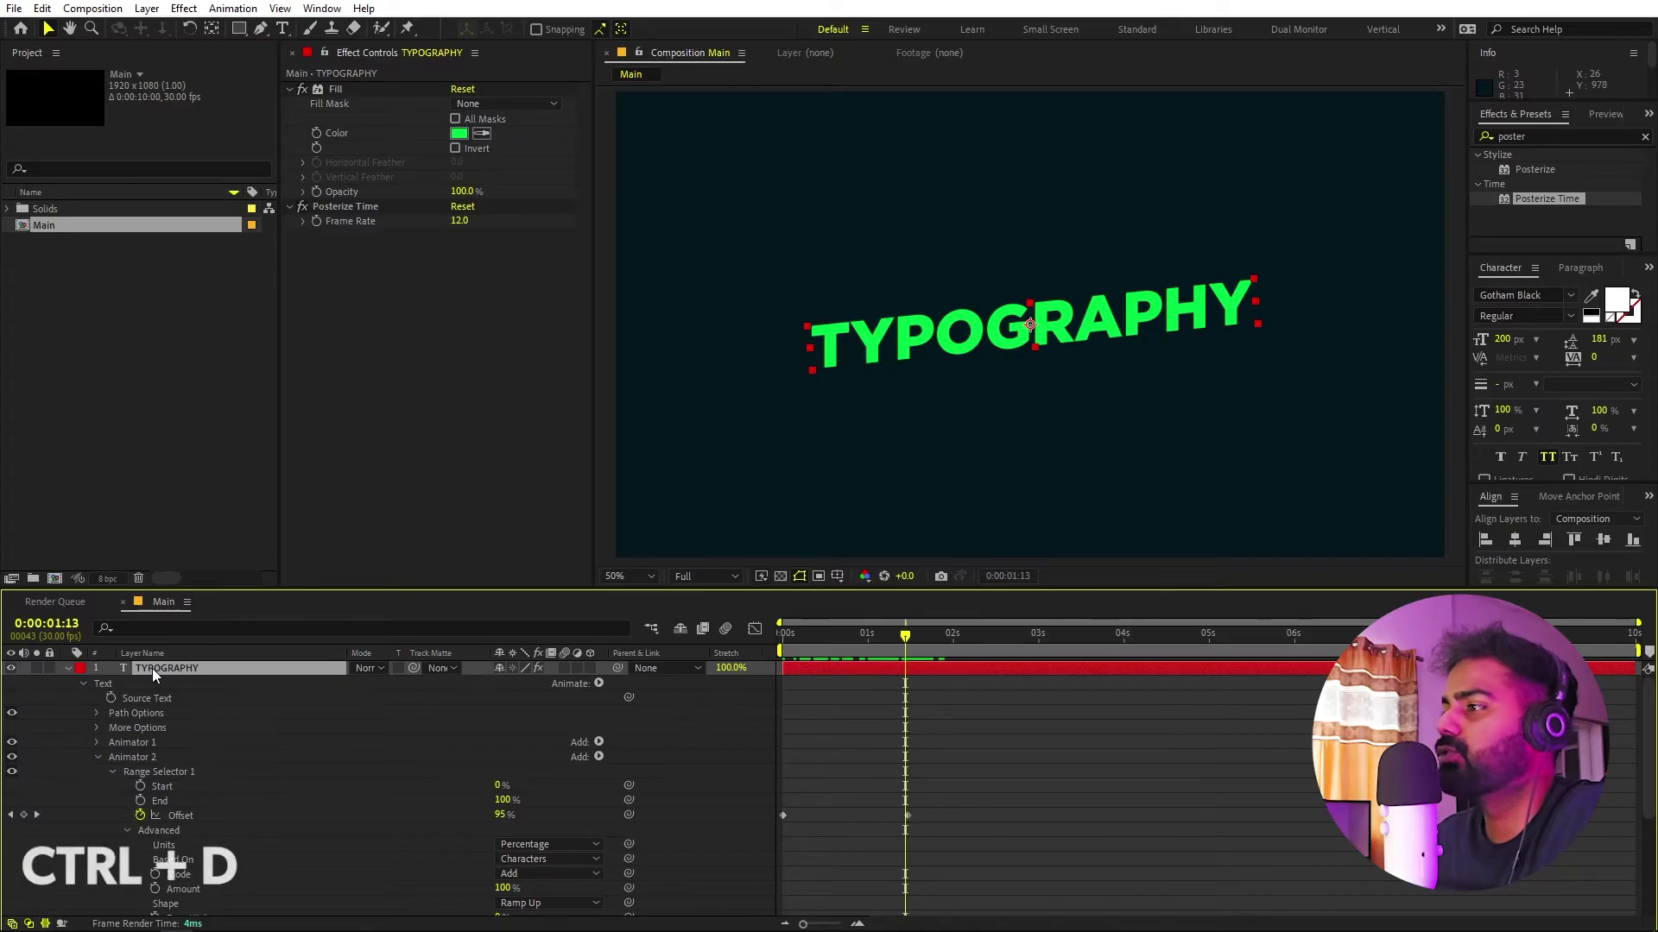
pyautogui.hotkey('ctrl', 'd')
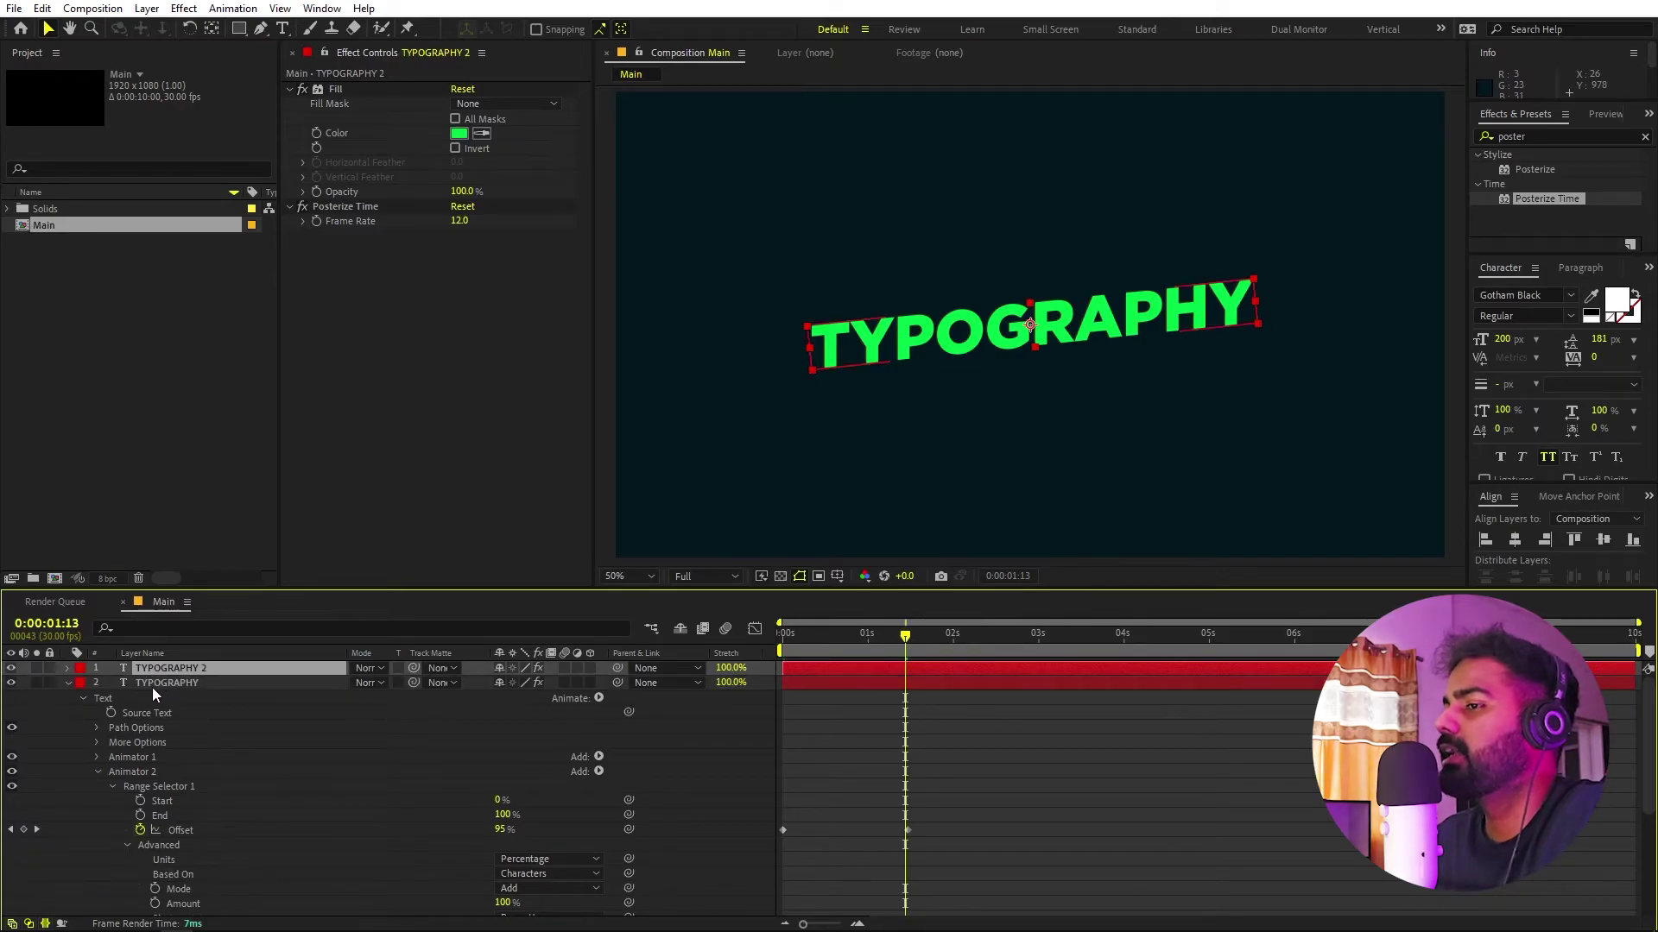
pyautogui.click(157, 683)
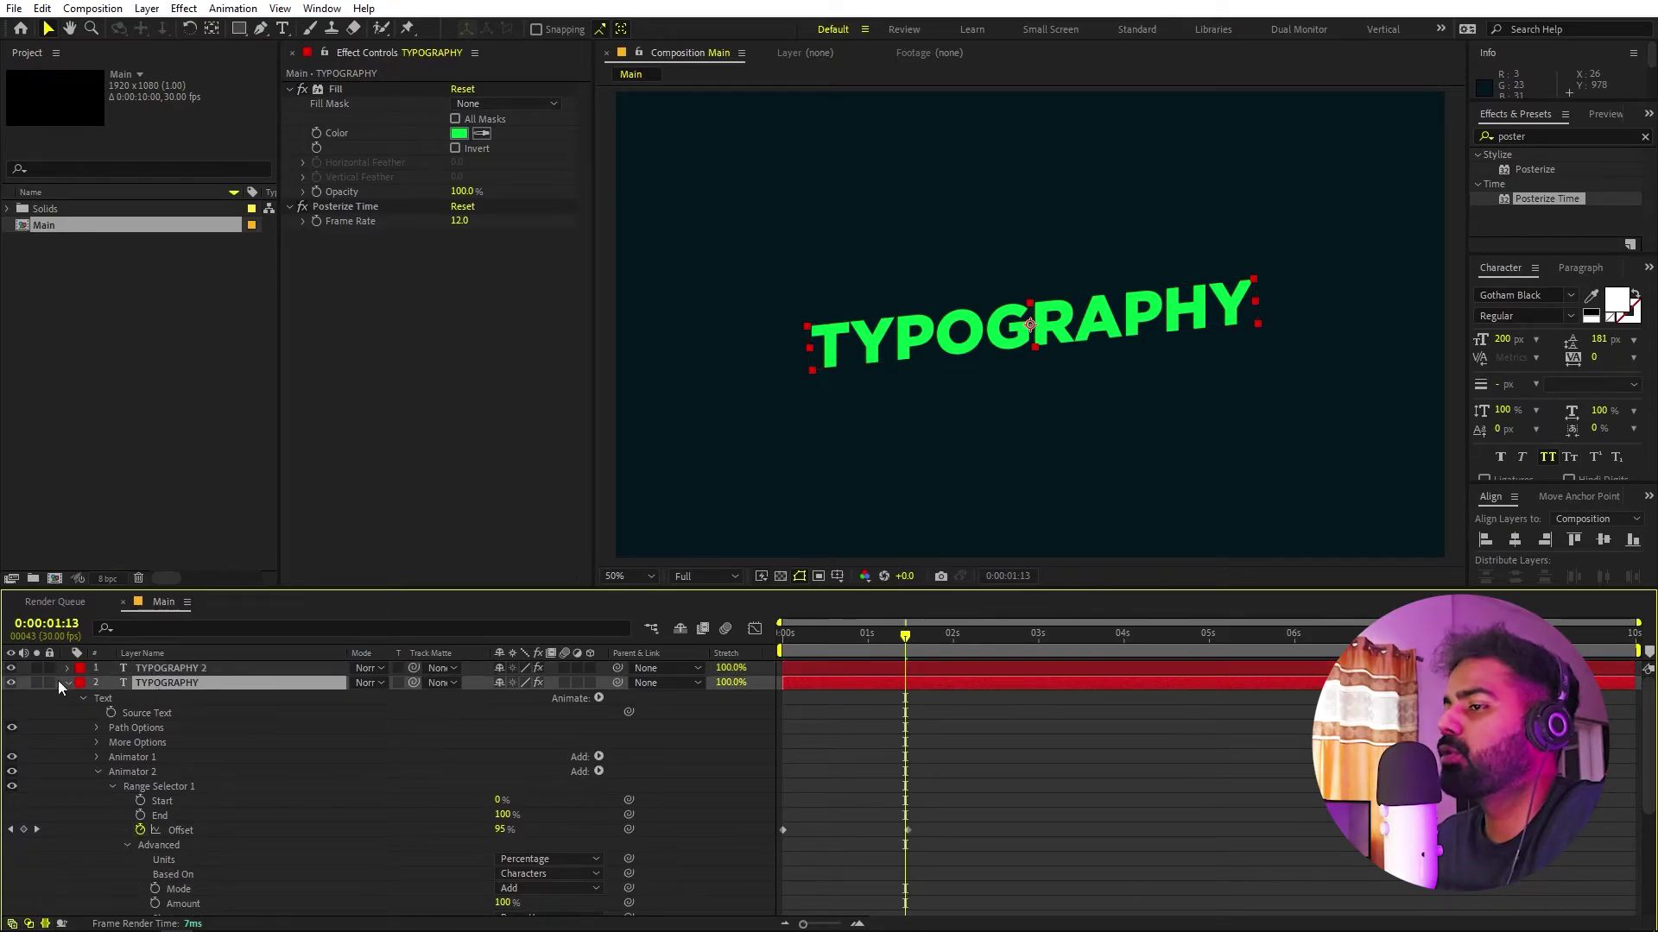
pyautogui.click(10, 669)
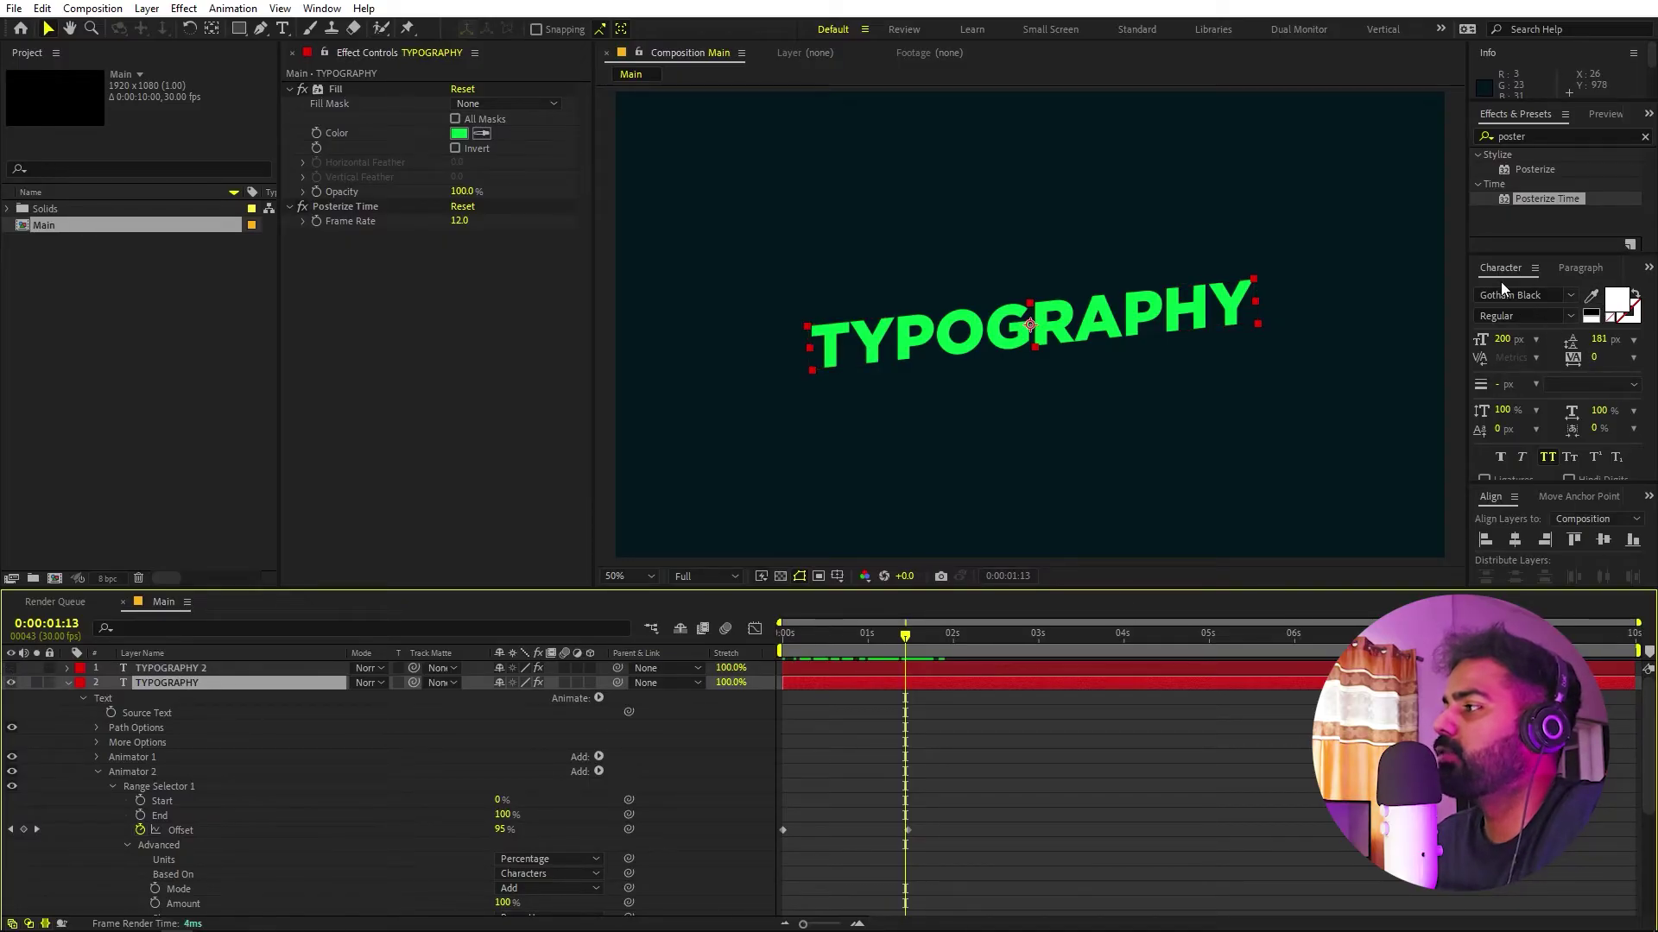
# Remove the original TYPOGRAPHY text's fill and set its stroke color to green 00E947, sampled from the Fill effect's color
pyautogui.click(1611, 321)
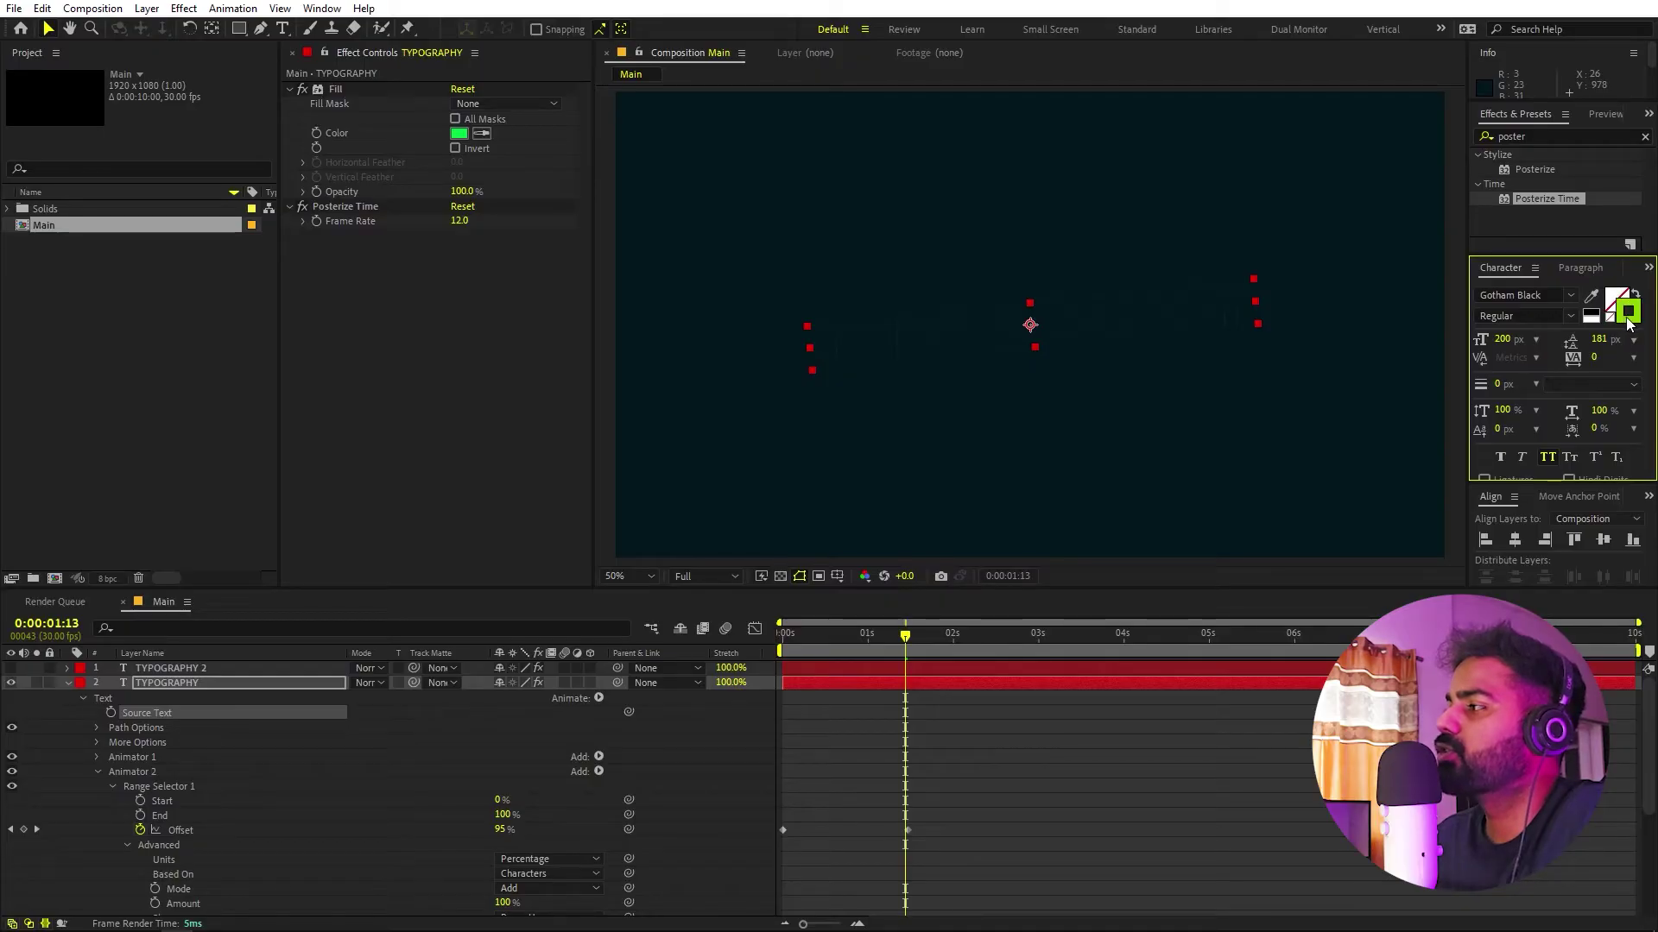
pyautogui.click(1627, 313)
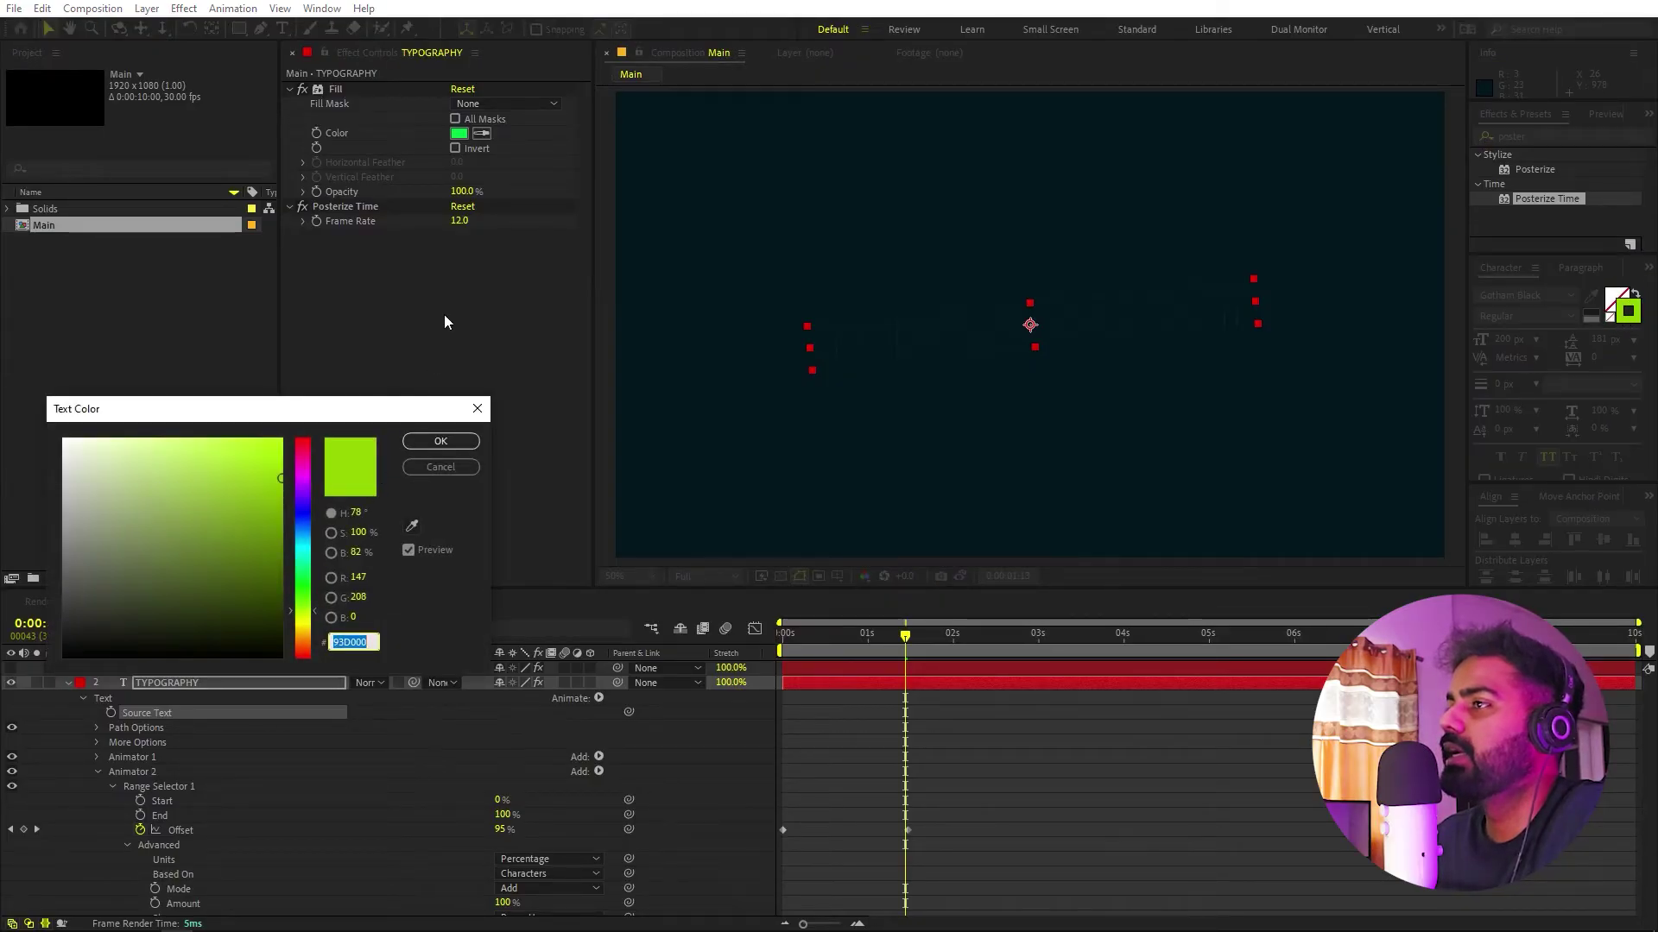
pyautogui.click(464, 134)
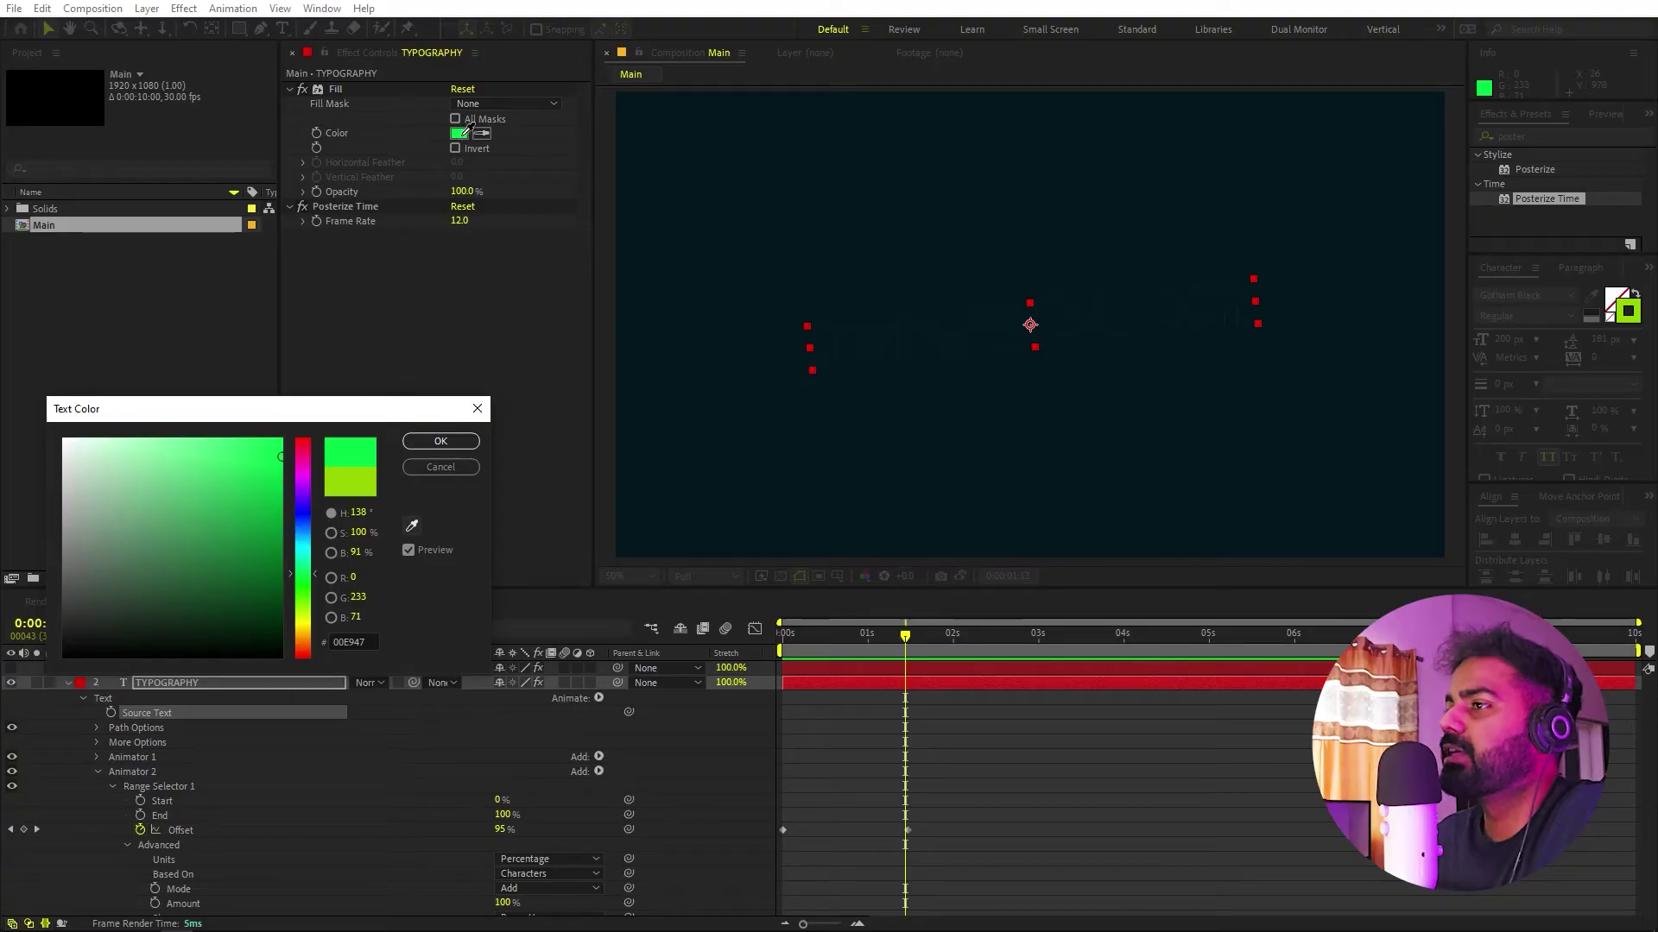
pyautogui.click(439, 442)
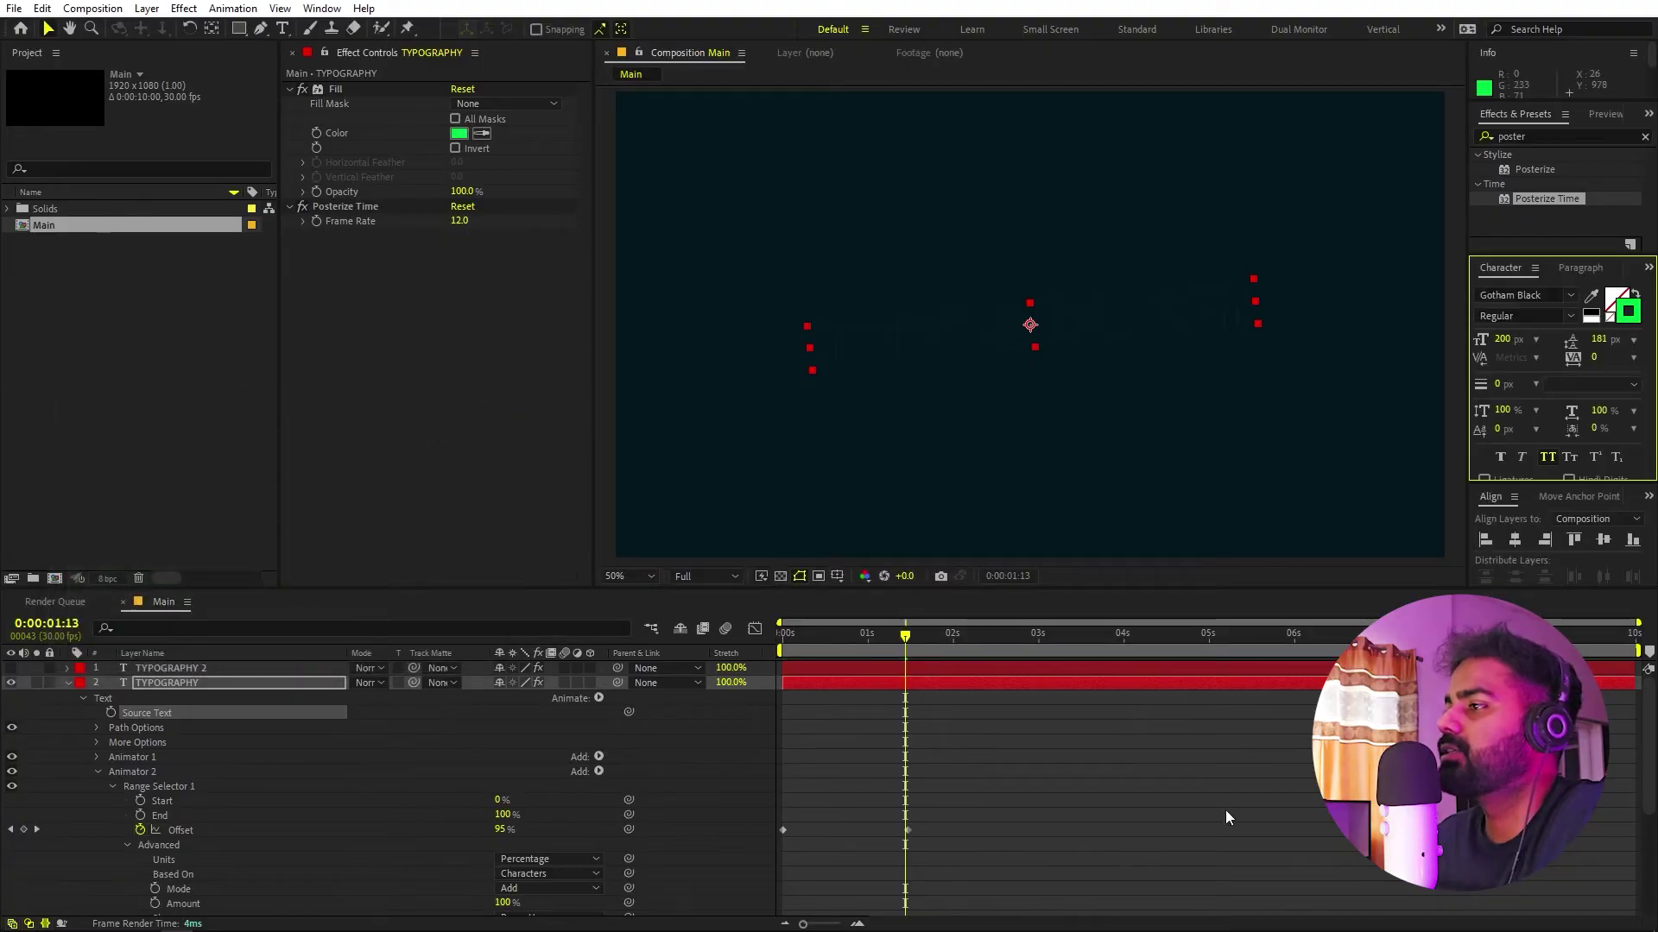
# Set the original TYPOGRAPHY text's stroke width to 3 px and play the outlined animation from the start
pyautogui.moveTo(1500, 386)
pyautogui.mouseDown()
pyautogui.moveTo(1563, 382)
pyautogui.moveTo(1485, 392)
pyautogui.mouseUp()
pyautogui.click(1497, 389)
pyautogui.write('2')
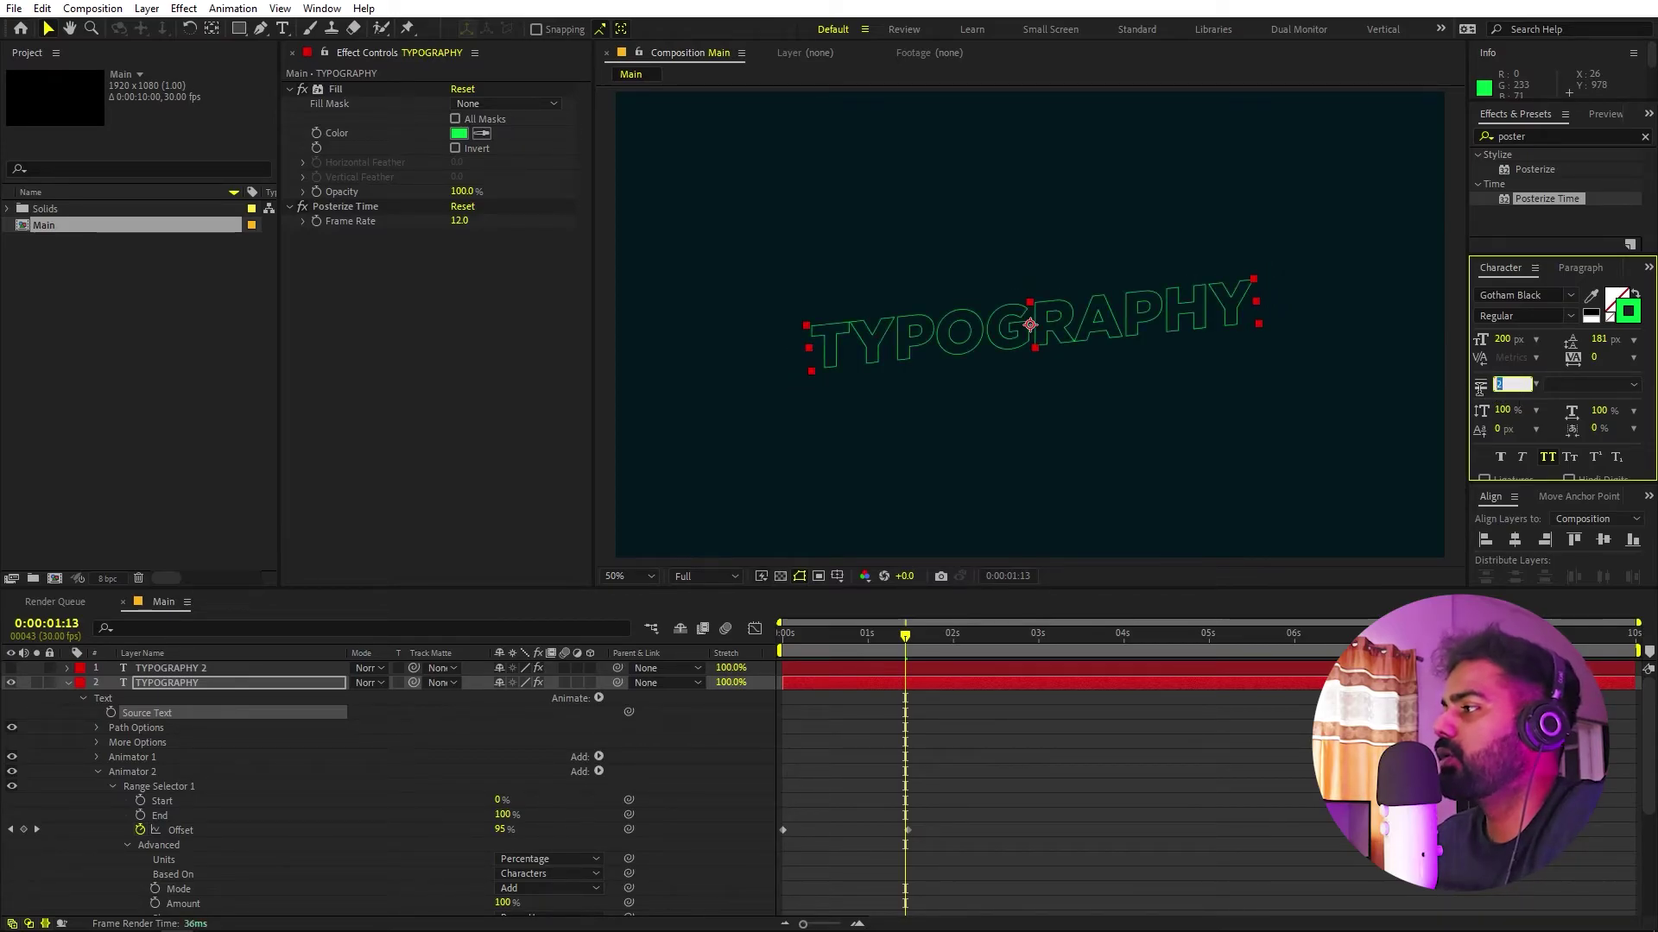
pyautogui.press('Up')
pyautogui.click(1382, 760)
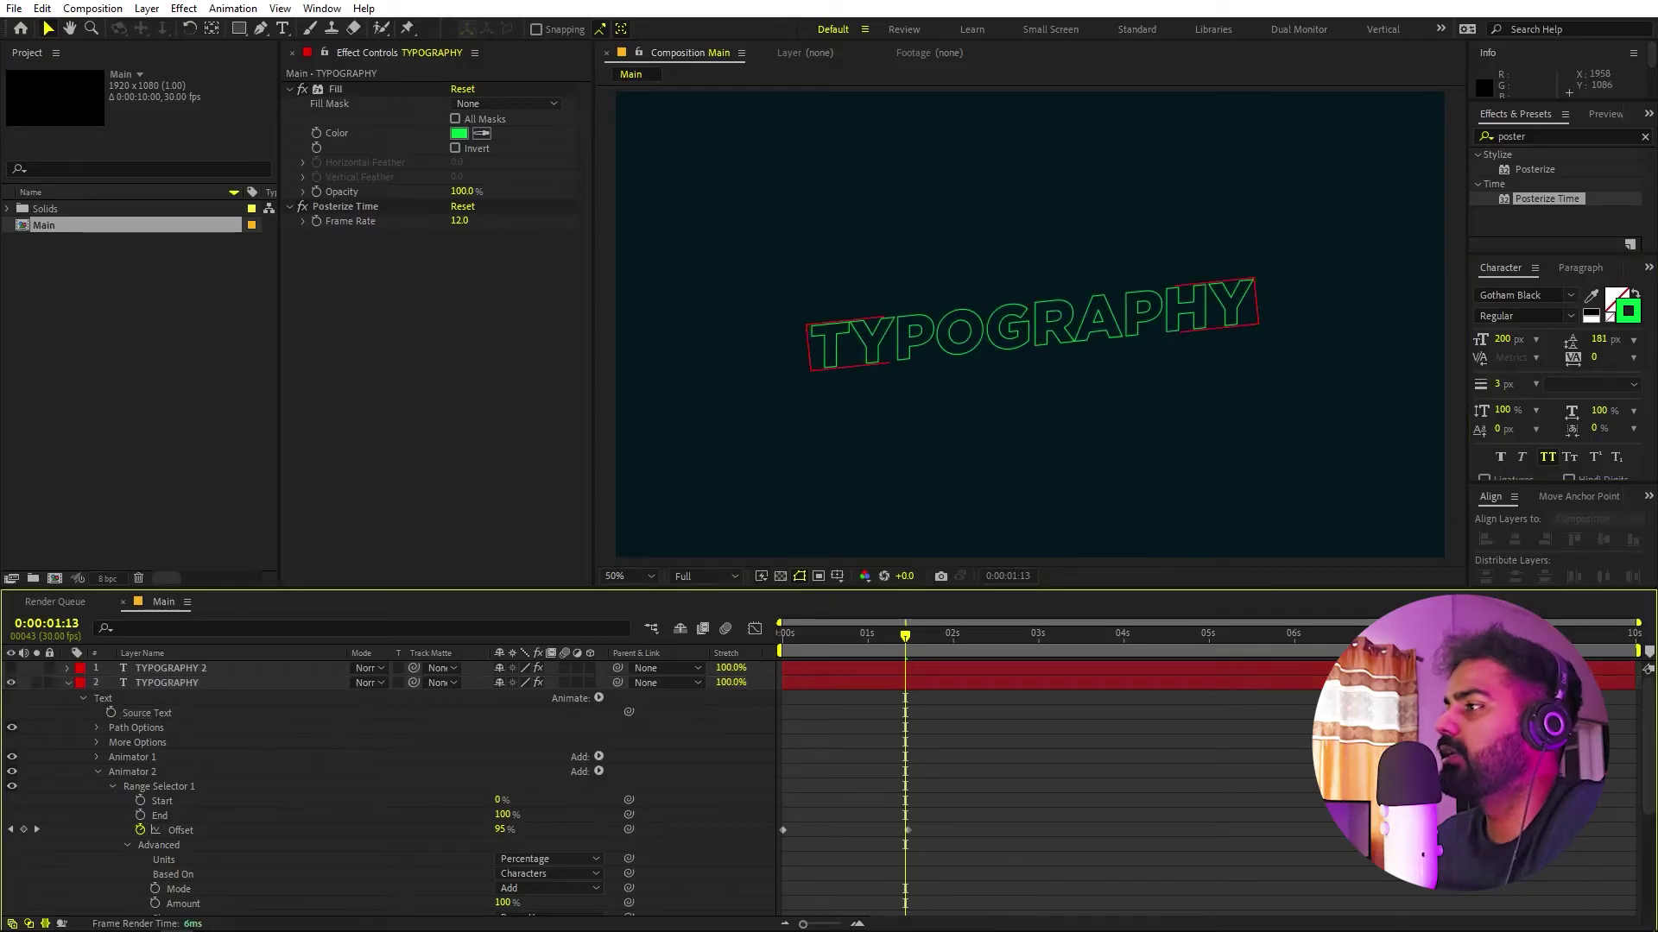
pyautogui.moveTo(908, 648); pyautogui.dragTo(783, 648)
pyautogui.press('space')
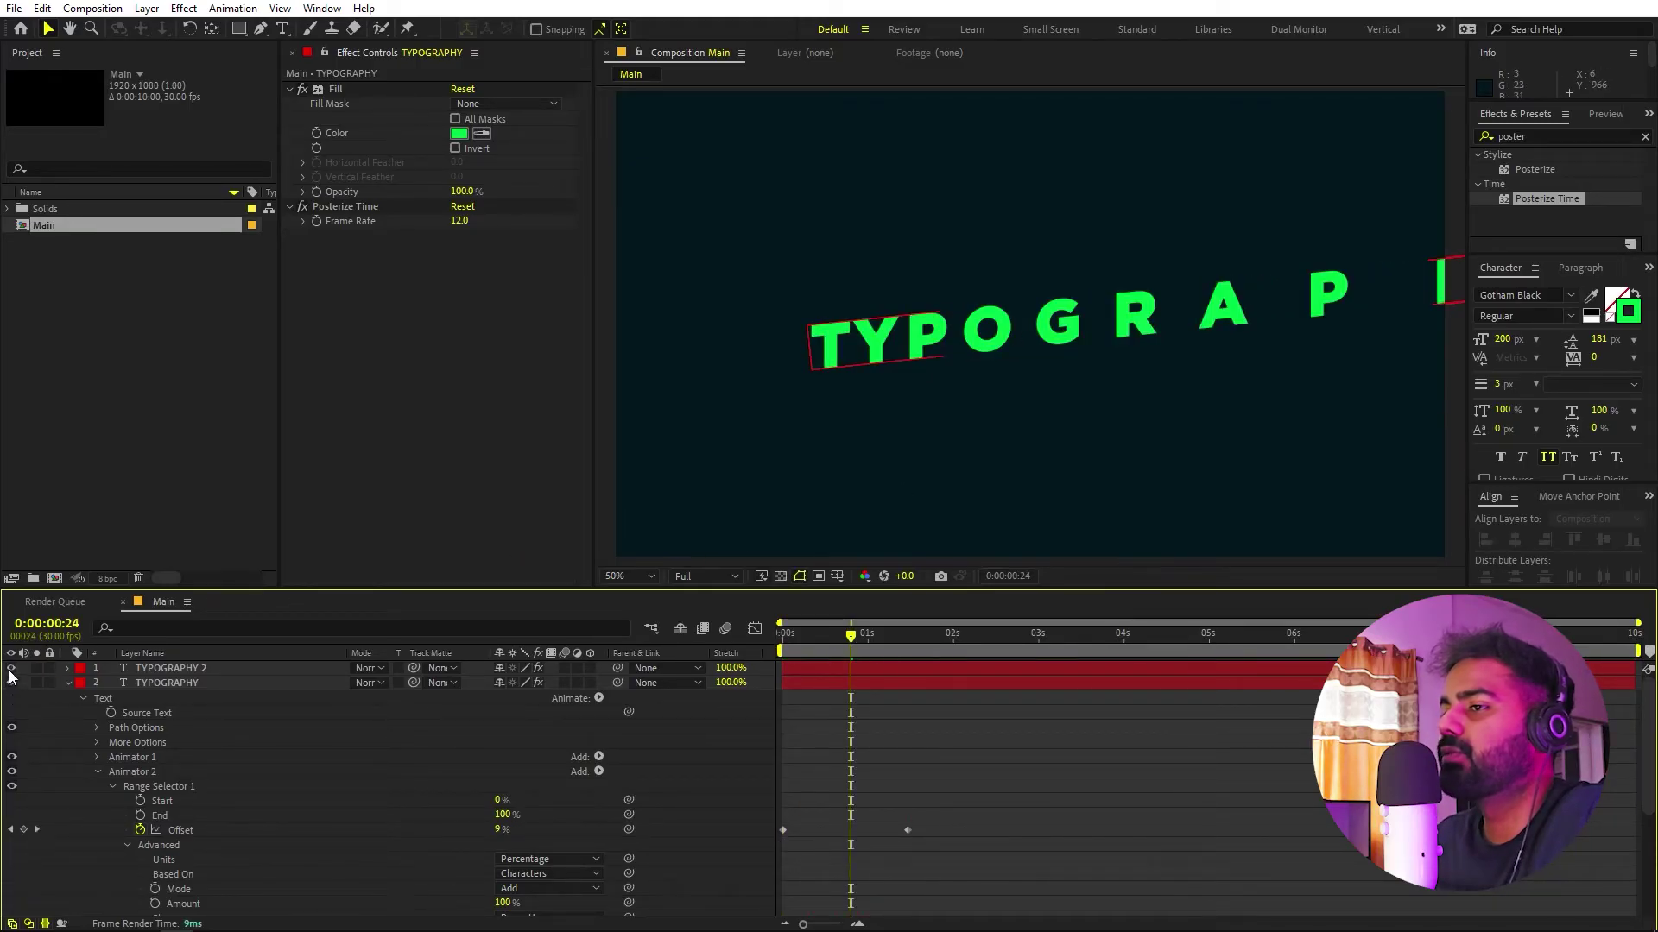
# Add an Opacity animator to the TYPOGRAPHY 2 layer's text and set its opacity to 0%
pyautogui.moveTo(845, 654)
pyautogui.mouseDown()
pyautogui.moveTo(900, 639)
pyautogui.moveTo(876, 639)
pyautogui.mouseUp()
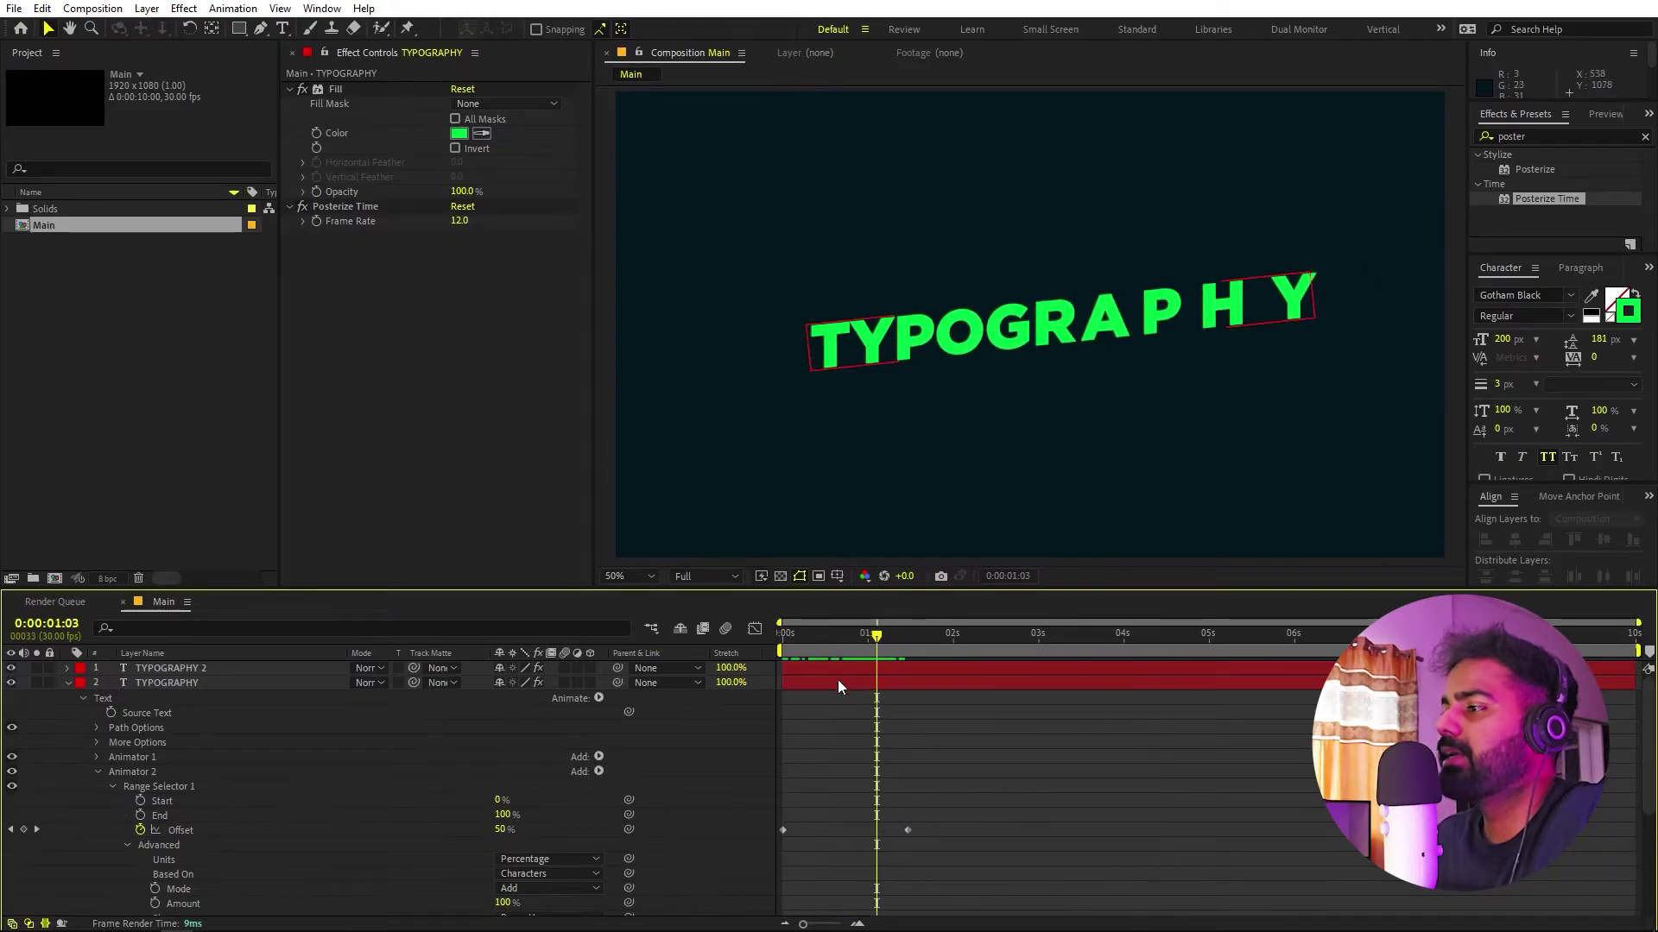
pyautogui.click(67, 682)
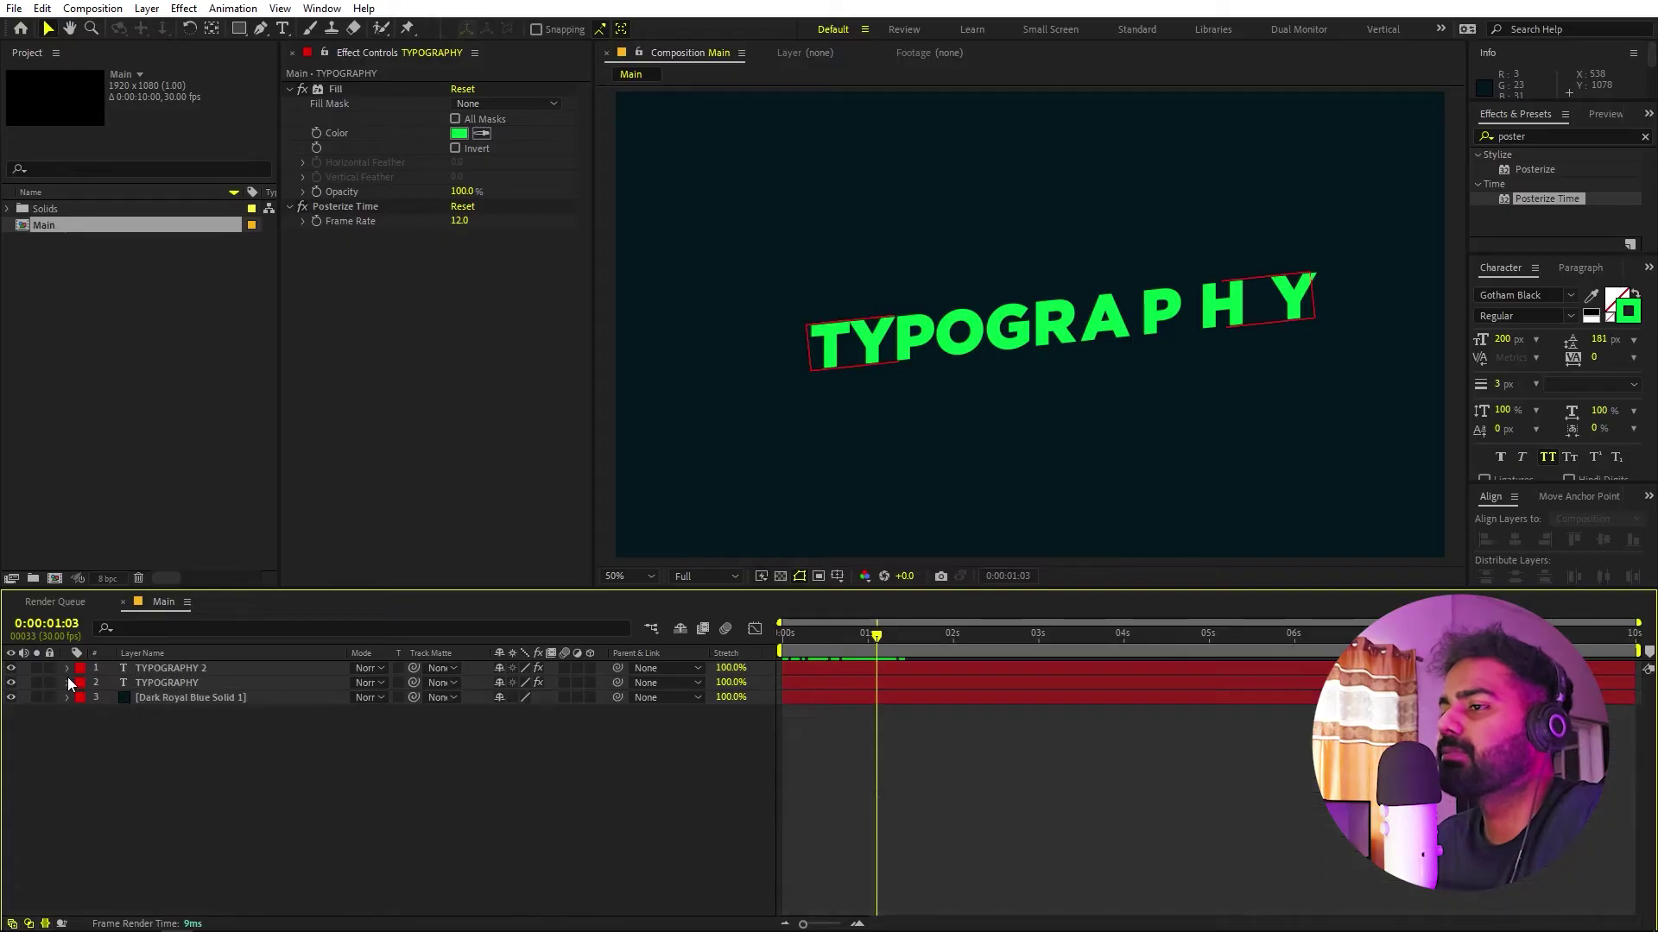
pyautogui.click(152, 669)
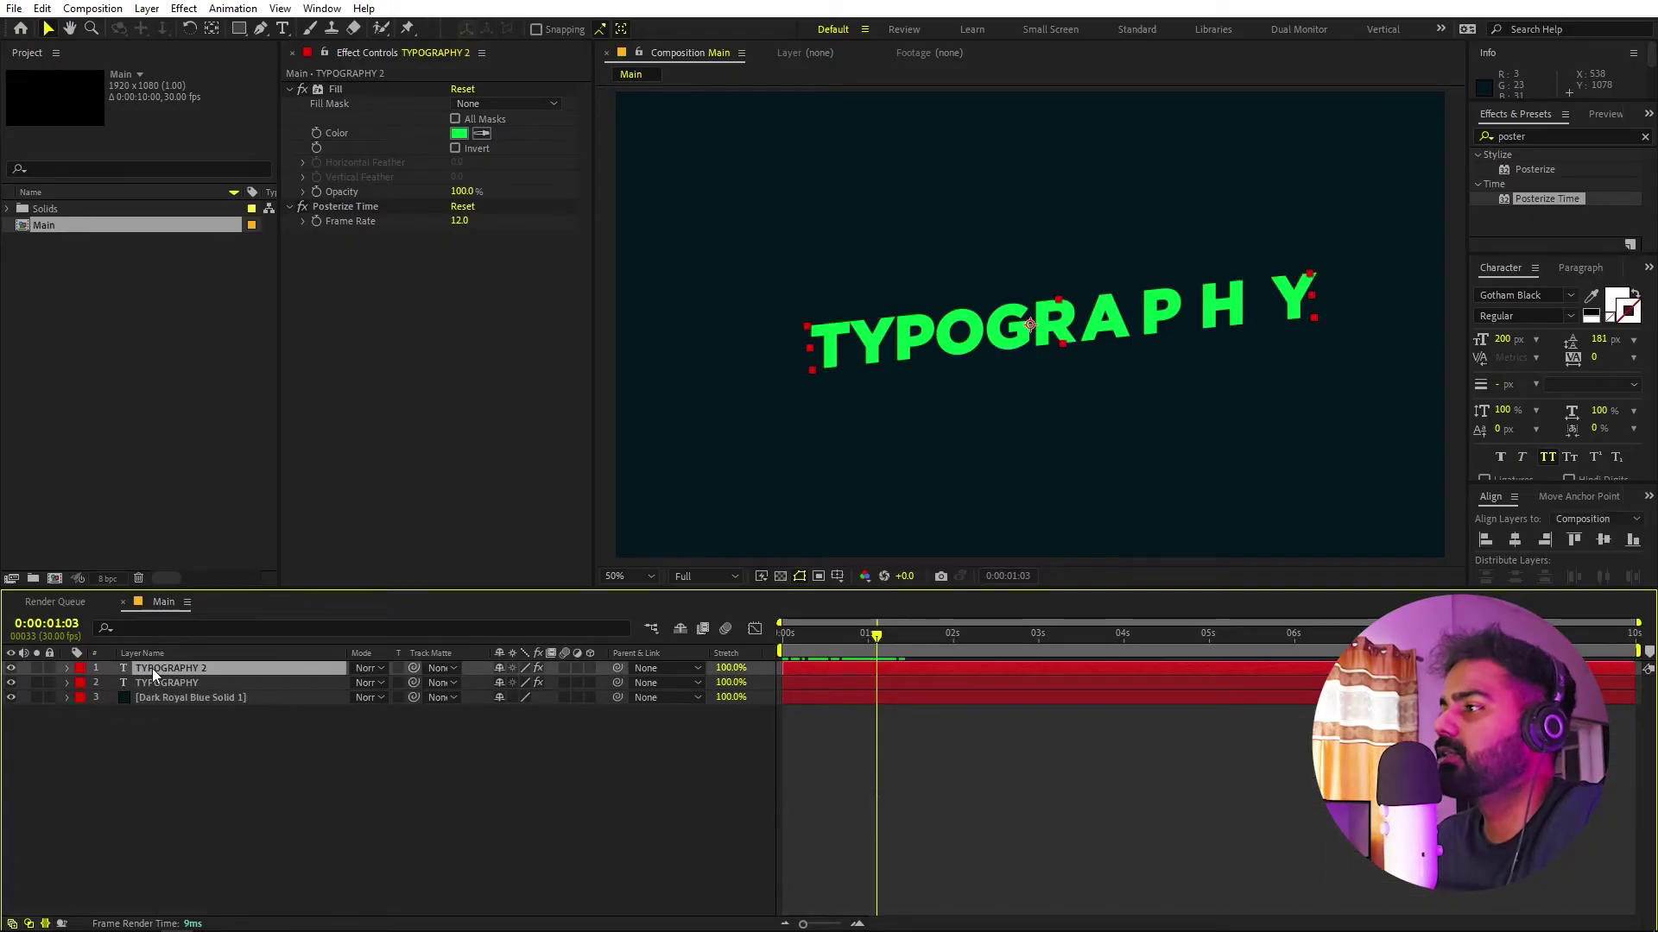
pyautogui.click(67, 669)
pyautogui.click(82, 684)
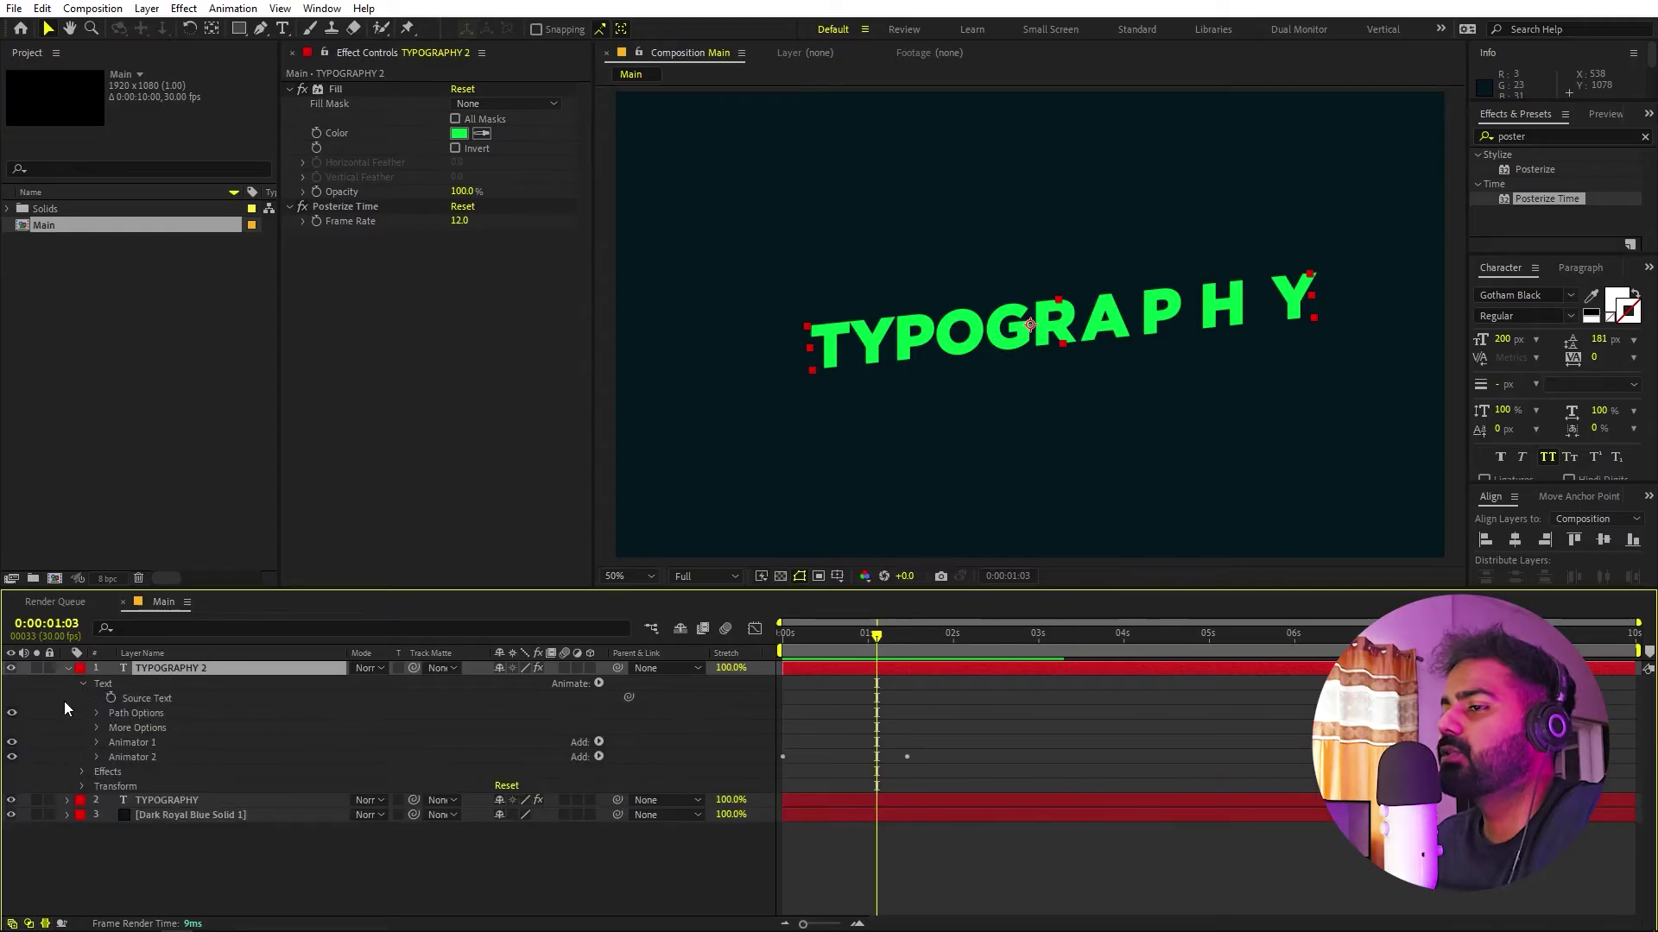
pyautogui.click(600, 683)
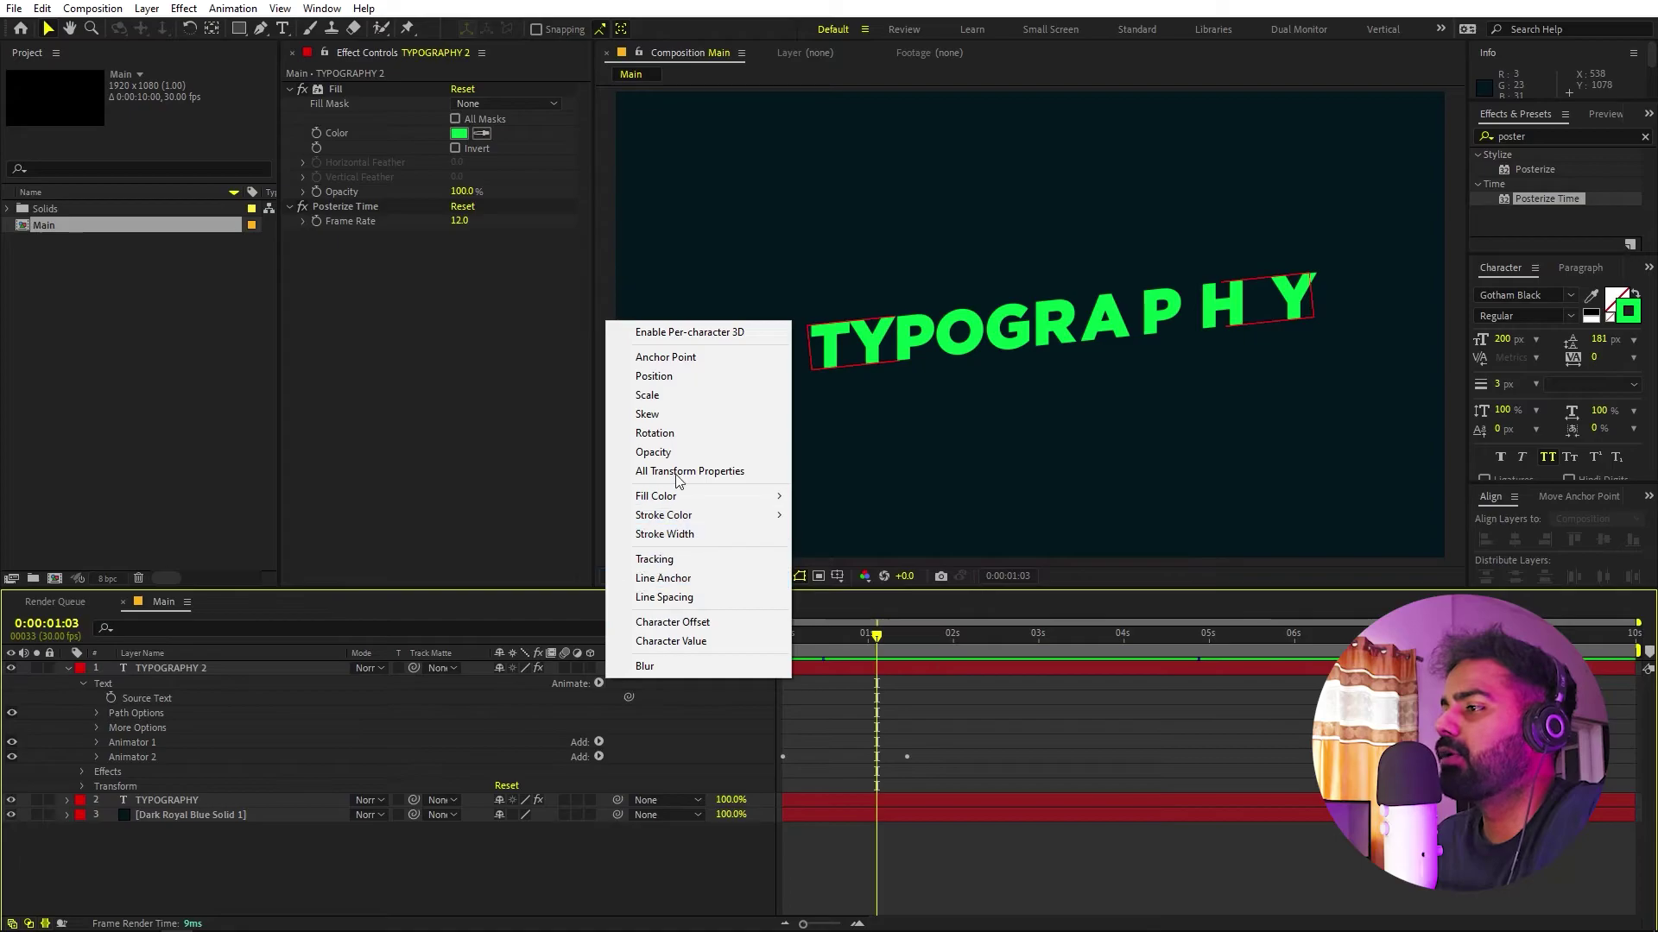
pyautogui.click(680, 449)
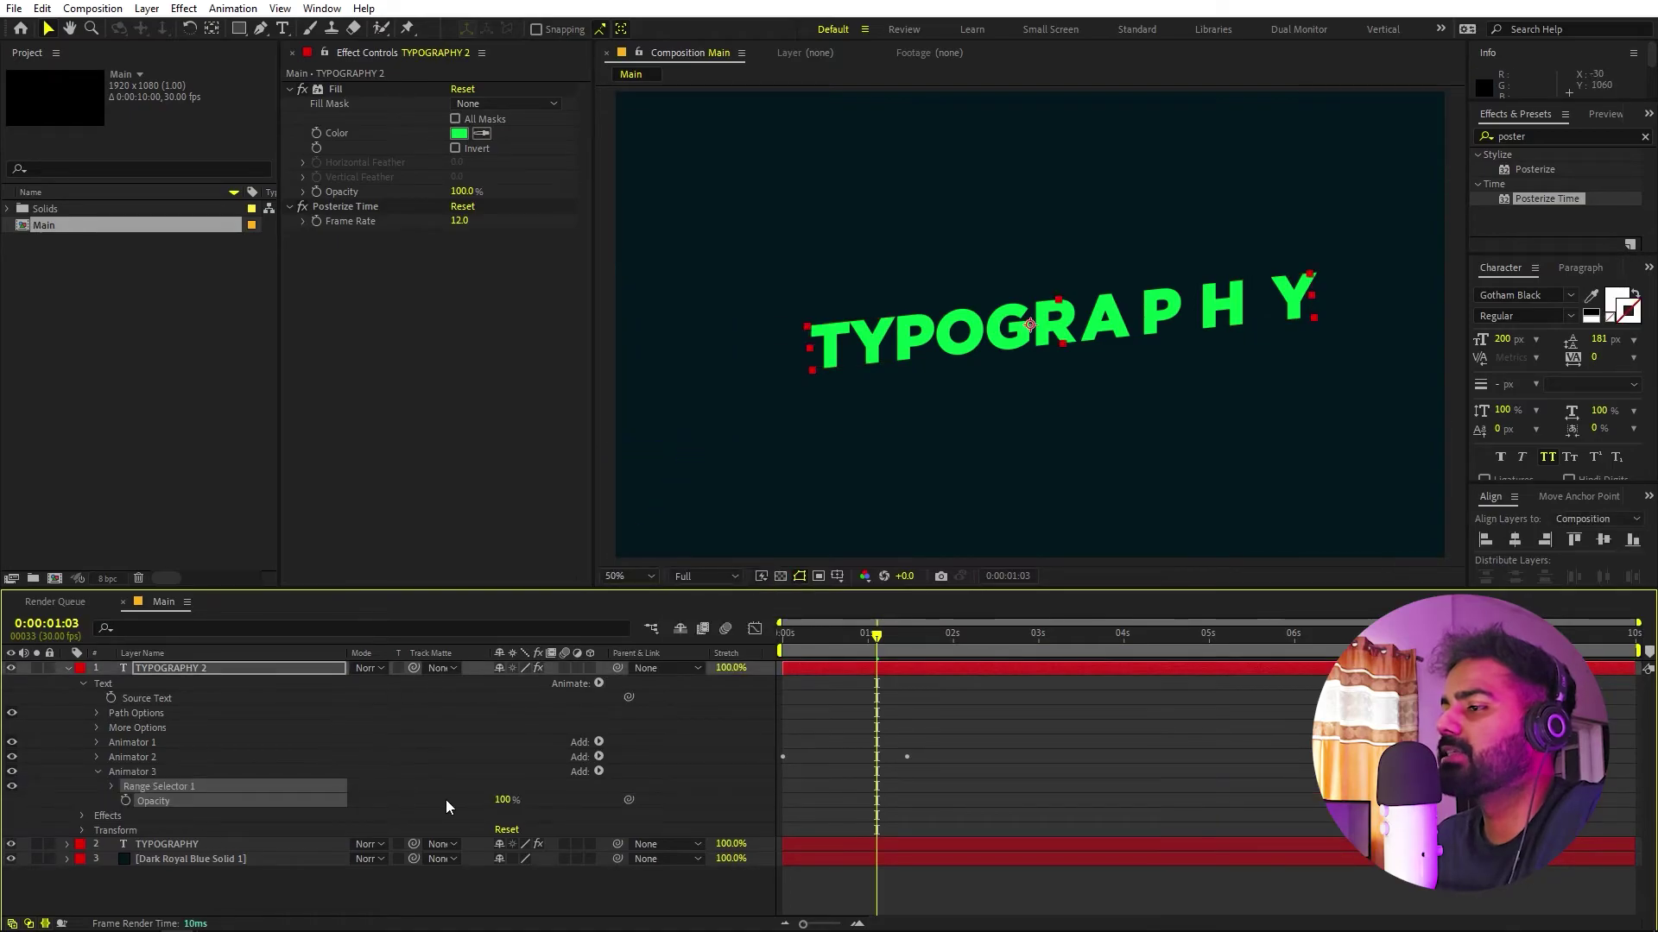
pyautogui.click(535, 807)
pyautogui.moveTo(505, 799); pyautogui.dragTo(117, 795)
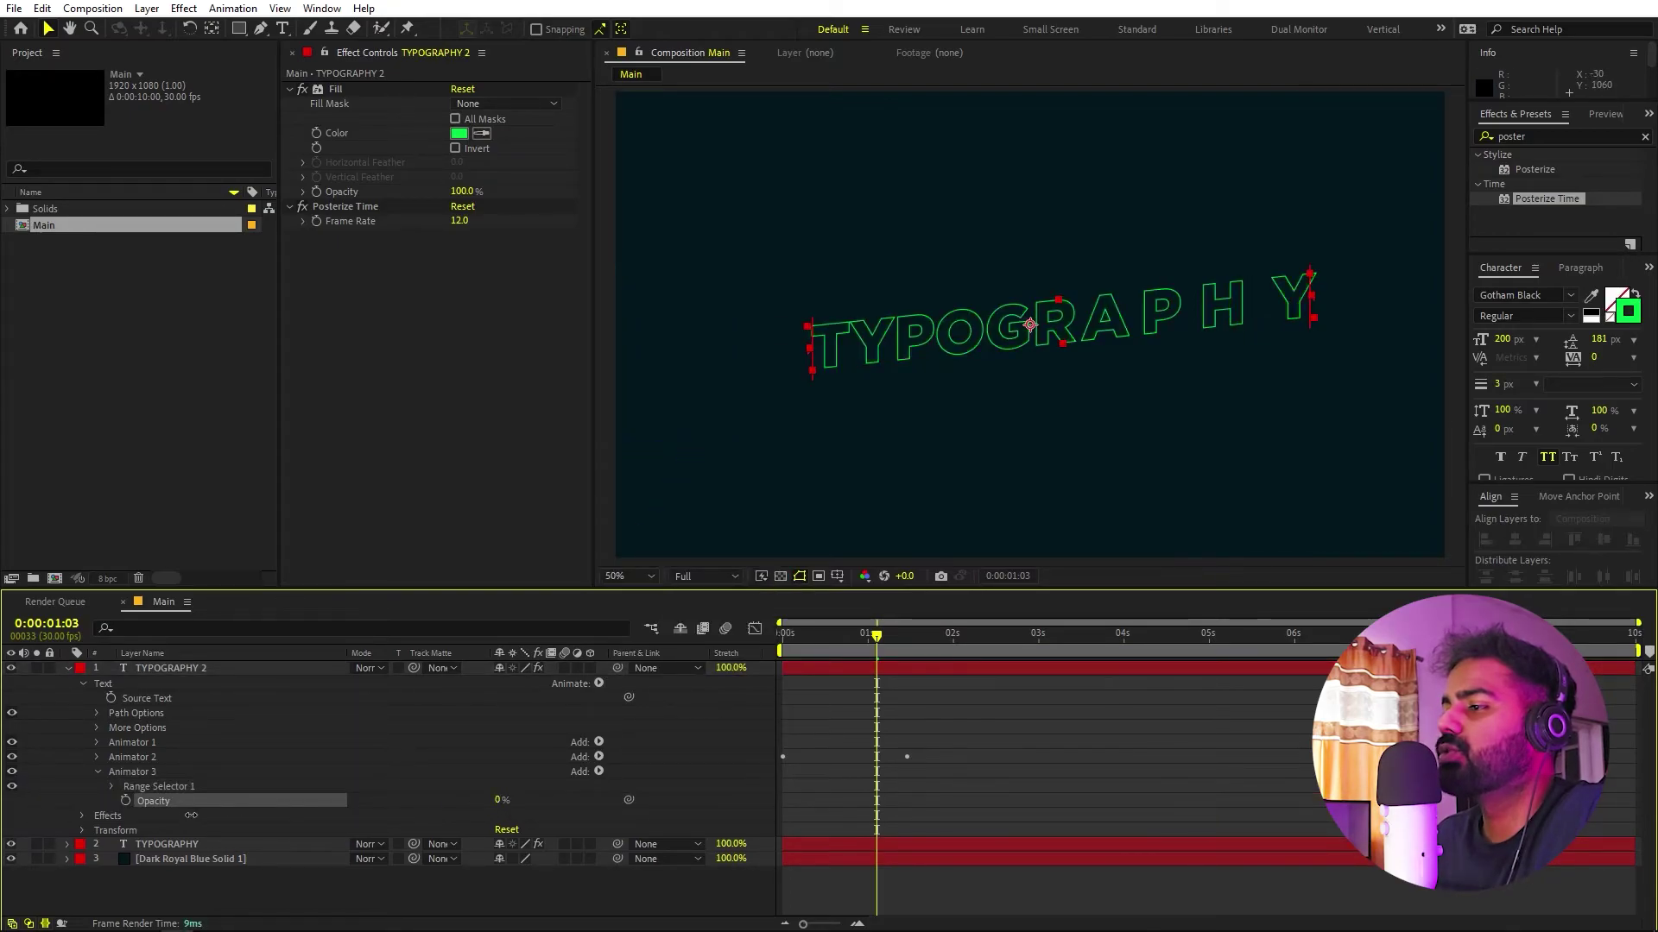
# Keyframe the opacity animator's range selector End from 100% at 0:00:00:00 to 0% at 0:00:01:14, and preview the fill reveal
pyautogui.click(112, 787)
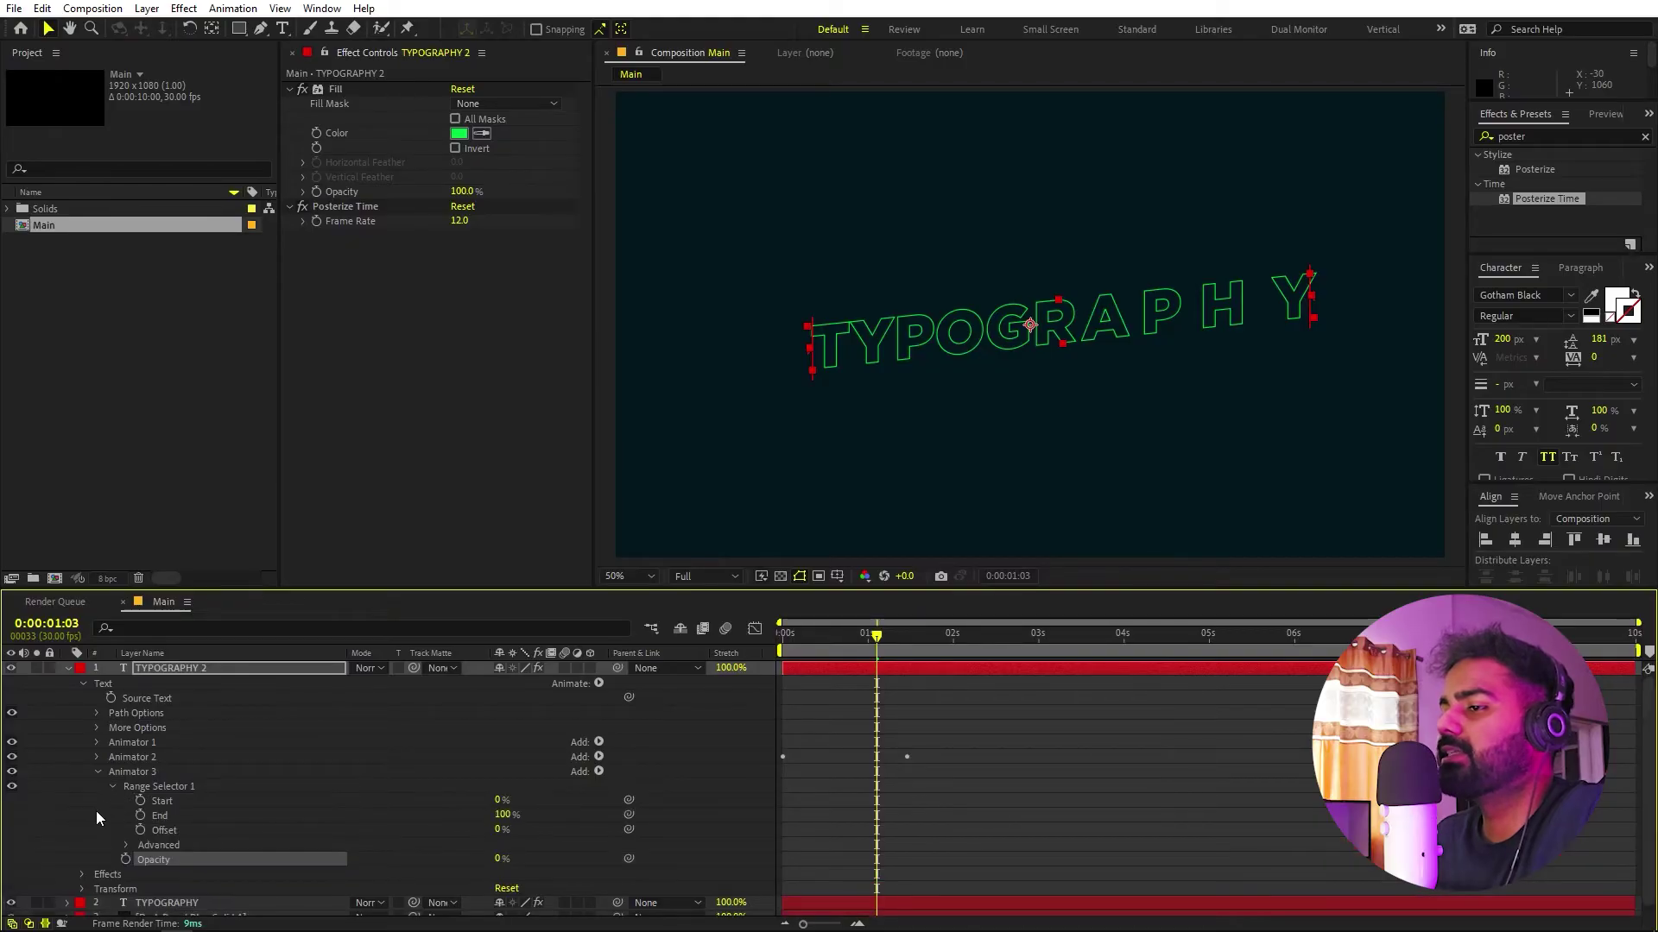
pyautogui.click(101, 819)
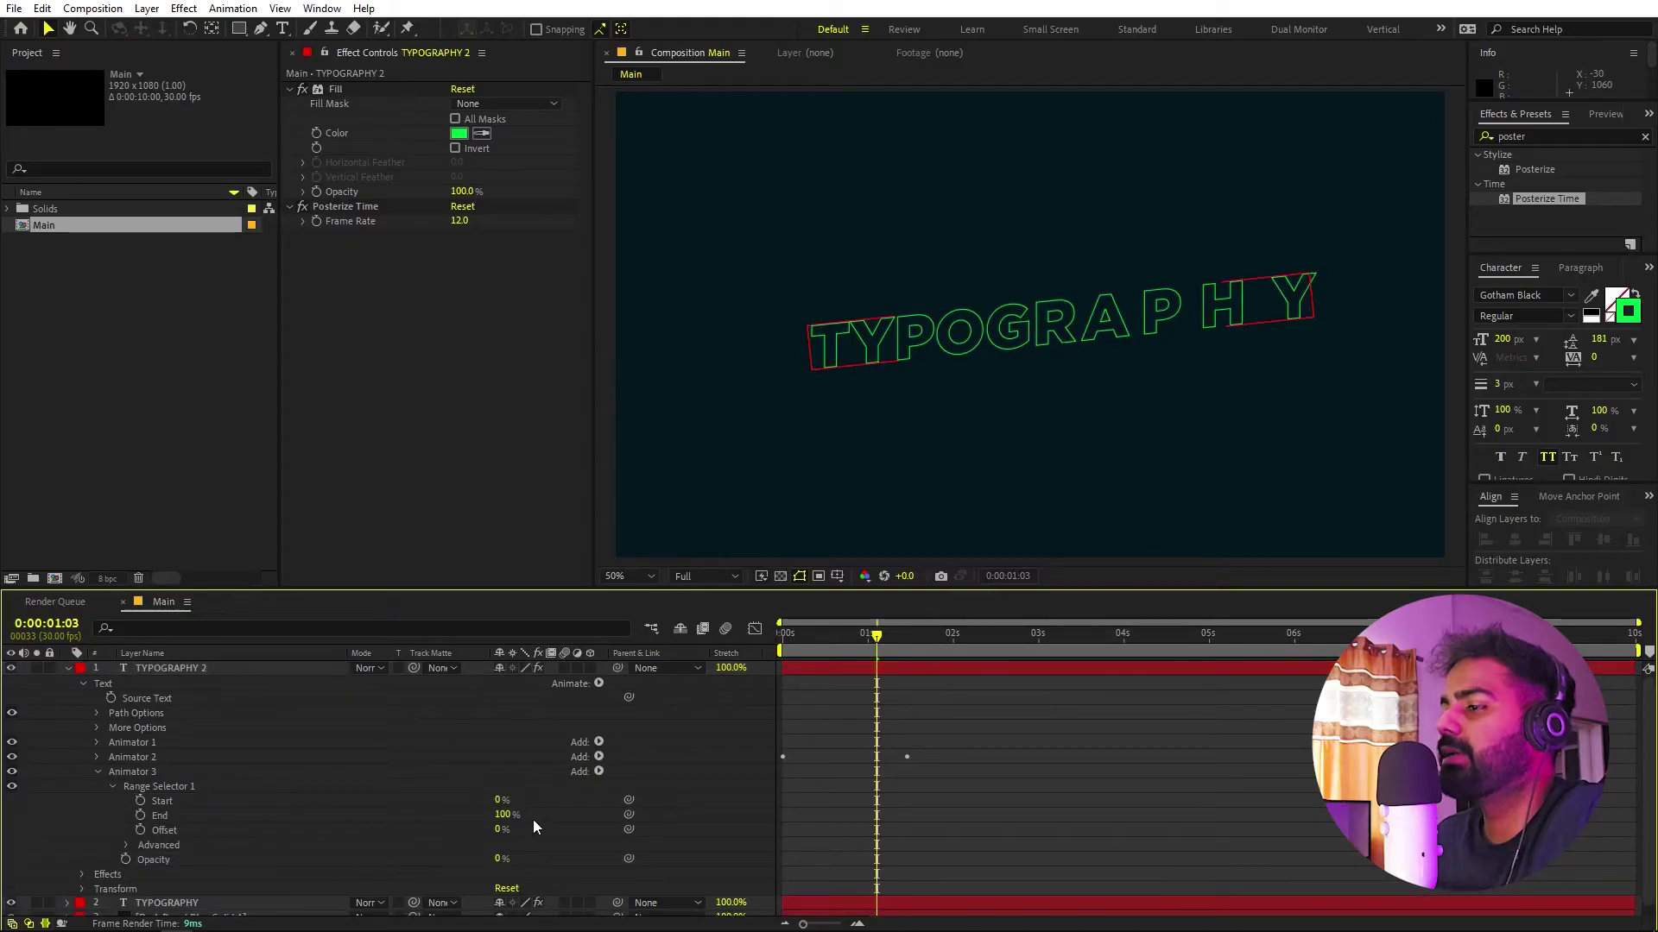
pyautogui.moveTo(502, 813)
pyautogui.mouseDown()
pyautogui.moveTo(432, 812)
pyautogui.moveTo(509, 812)
pyautogui.mouseUp()
pyautogui.moveTo(825, 649); pyautogui.dragTo(767, 656)
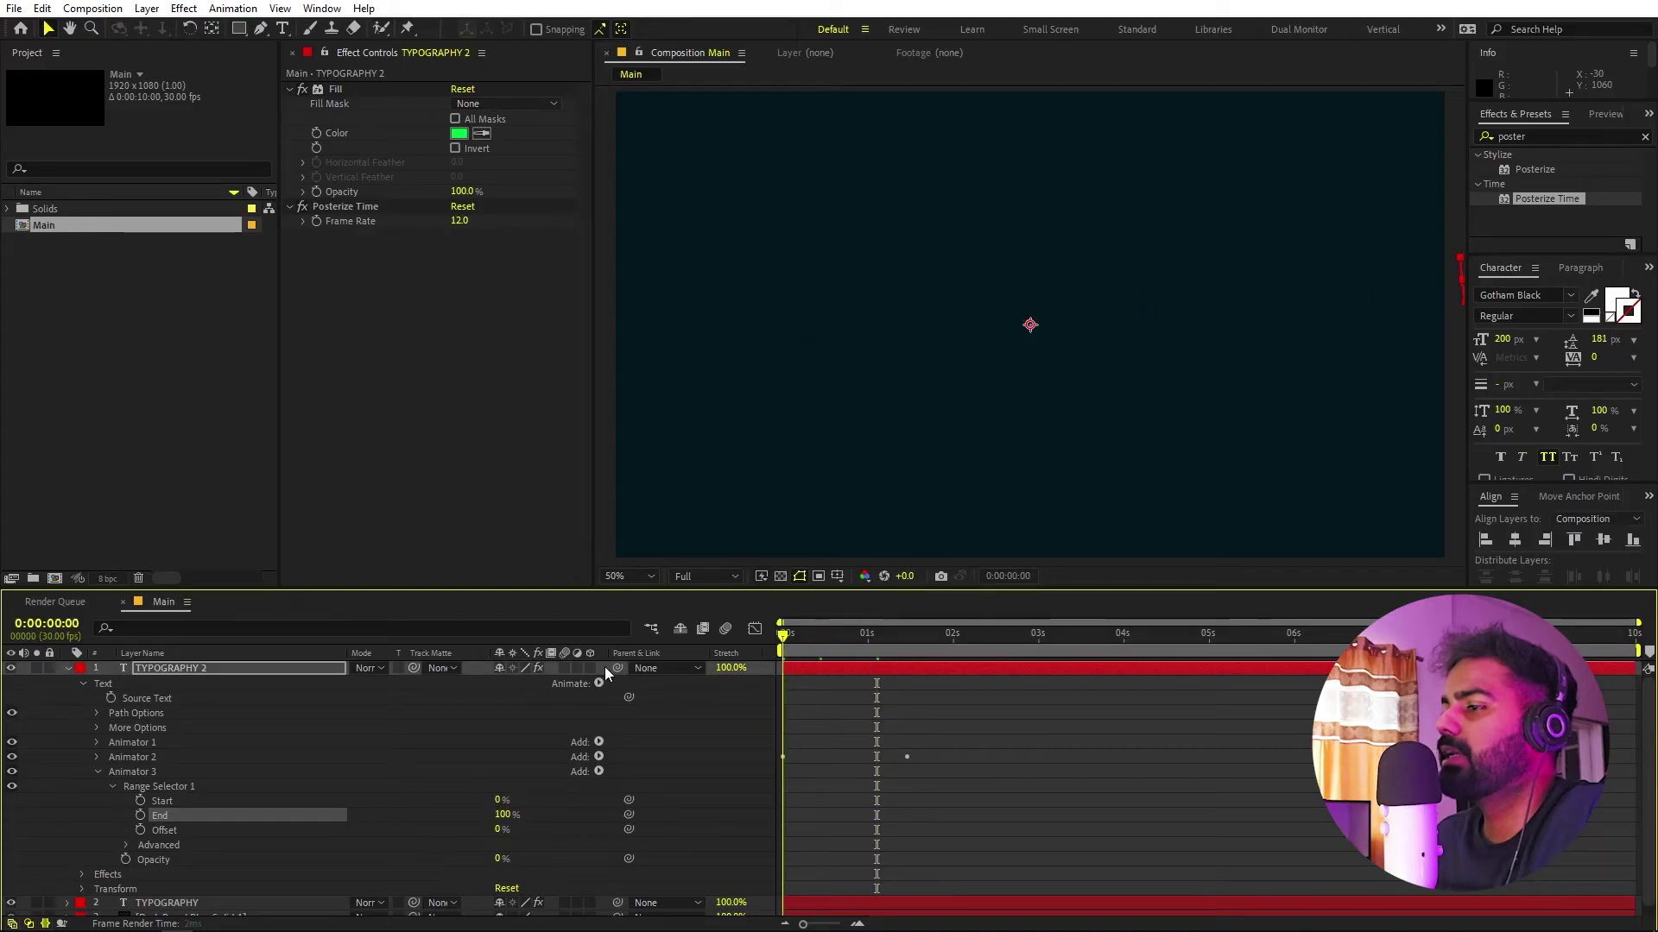
pyautogui.click(140, 815)
pyautogui.moveTo(805, 656); pyautogui.dragTo(909, 662)
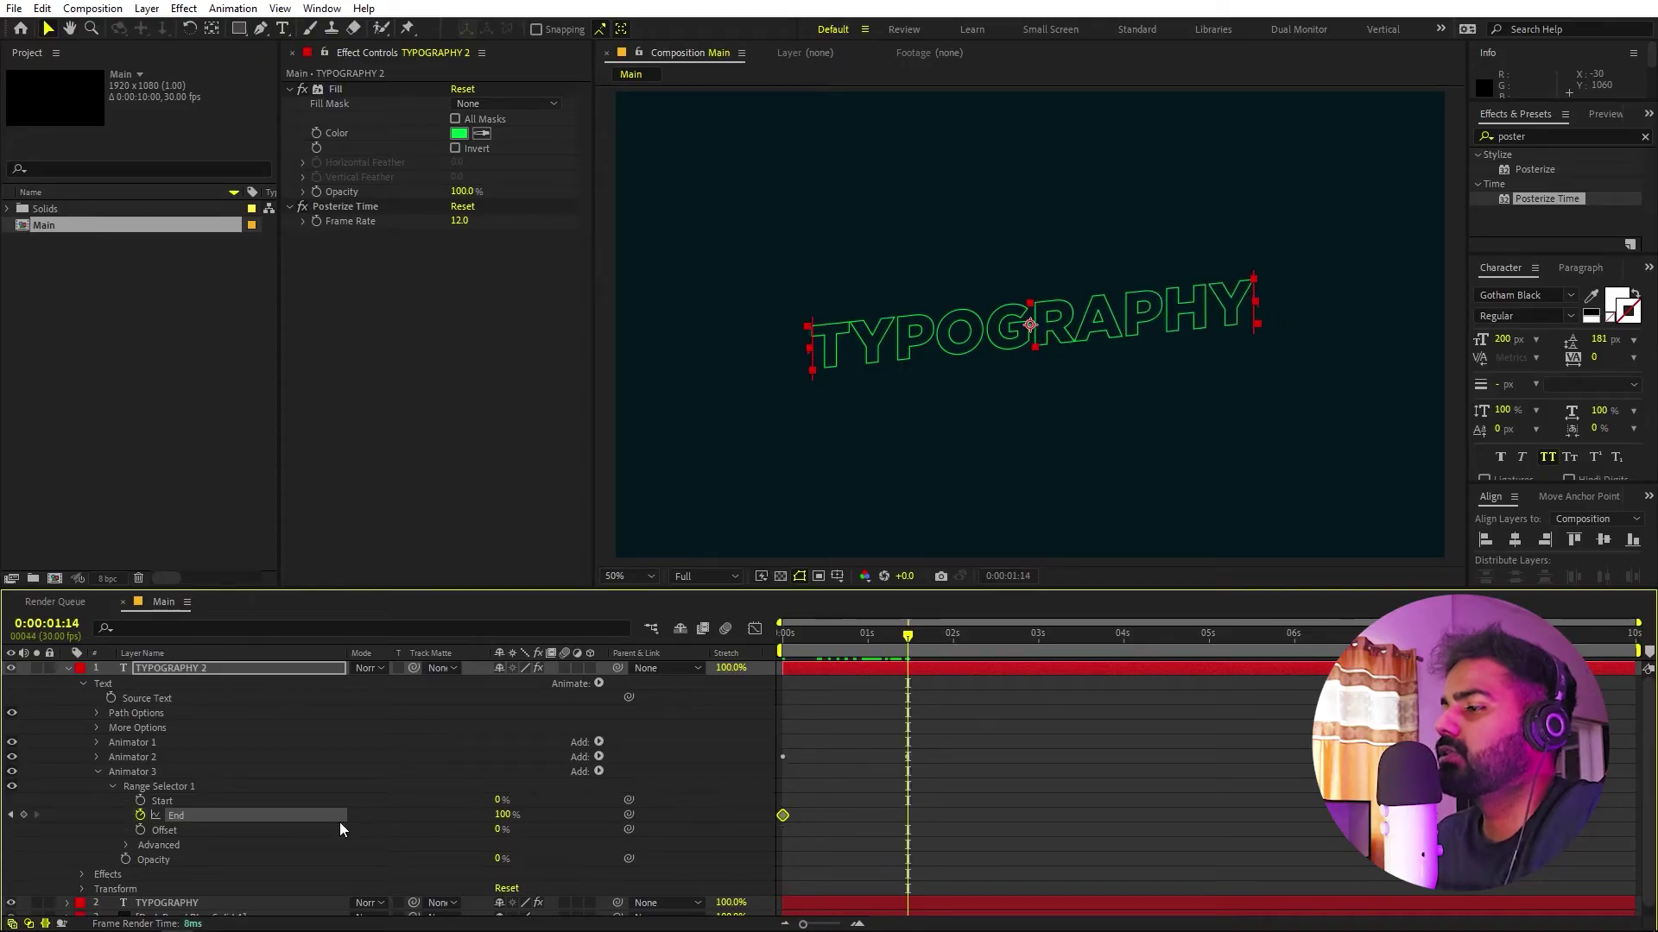
pyautogui.moveTo(496, 816); pyautogui.dragTo(202, 822)
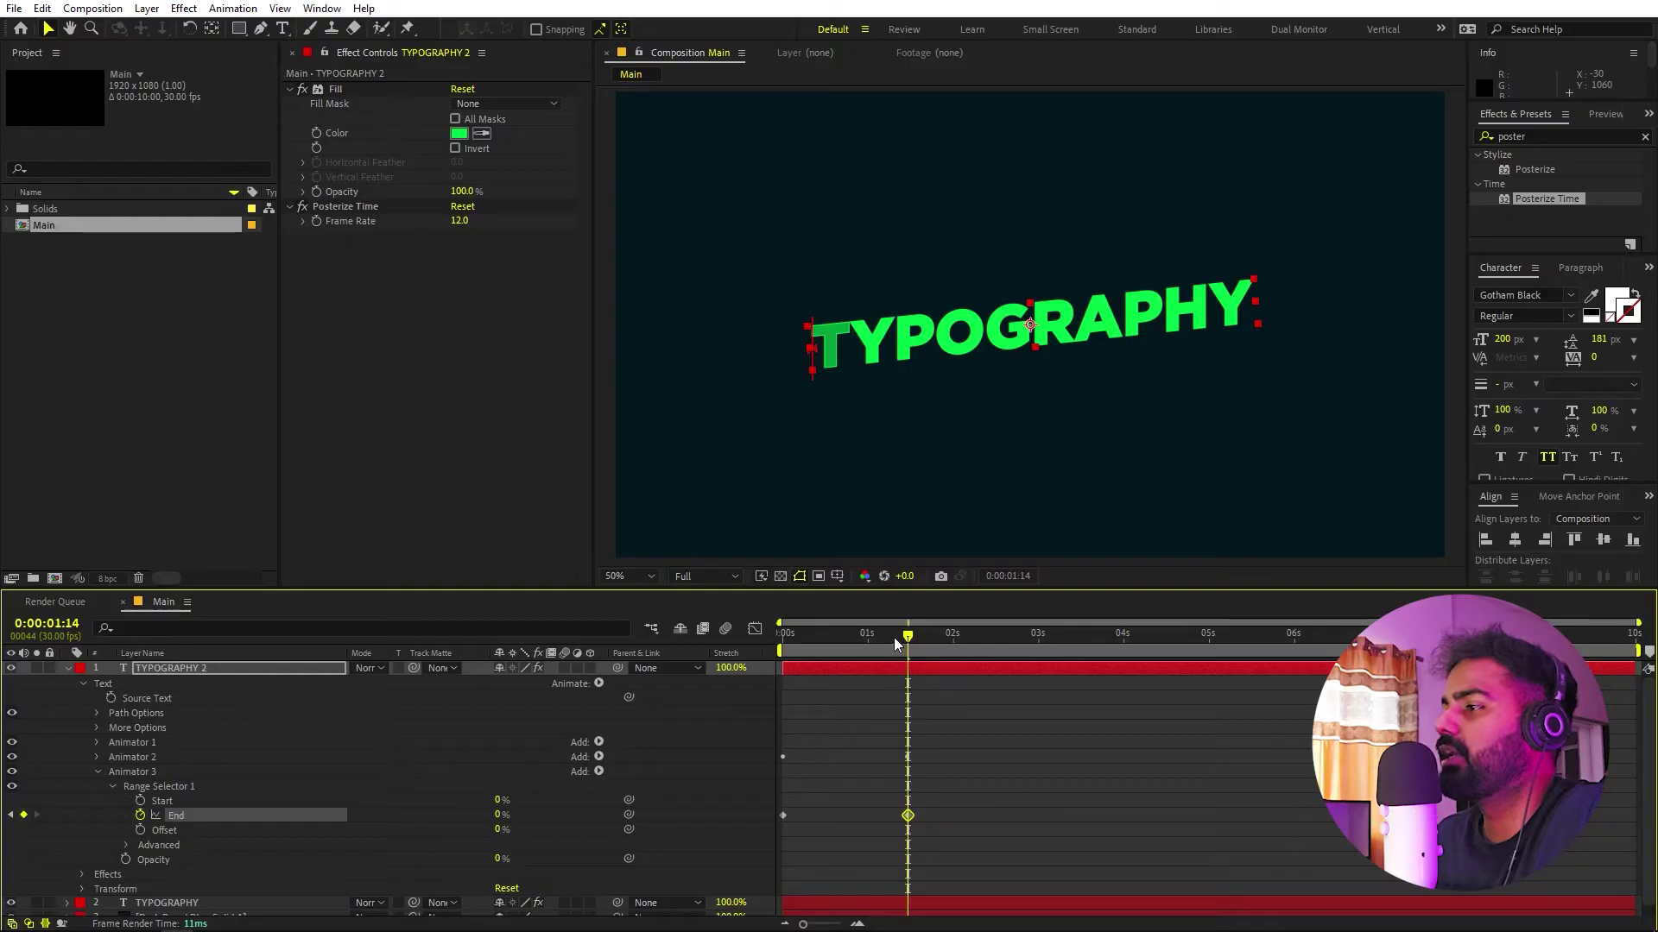
pyautogui.moveTo(902, 641); pyautogui.dragTo(698, 658)
pyautogui.press('space')
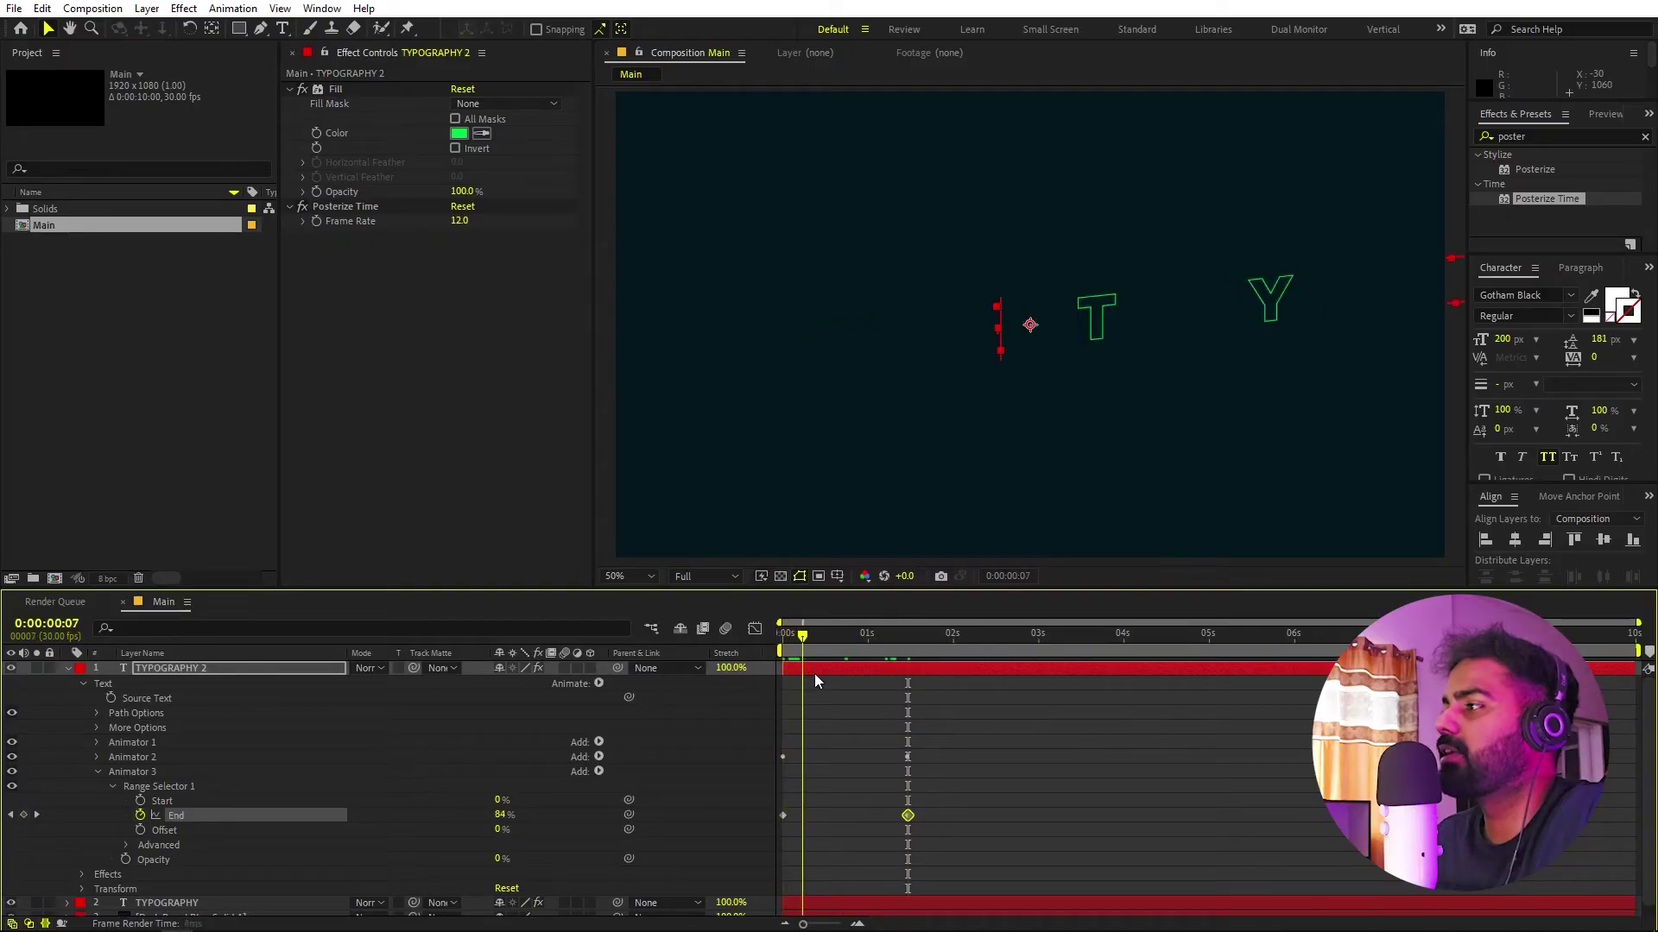
pyautogui.click(874, 680)
pyautogui.moveTo(839, 648); pyautogui.dragTo(873, 657)
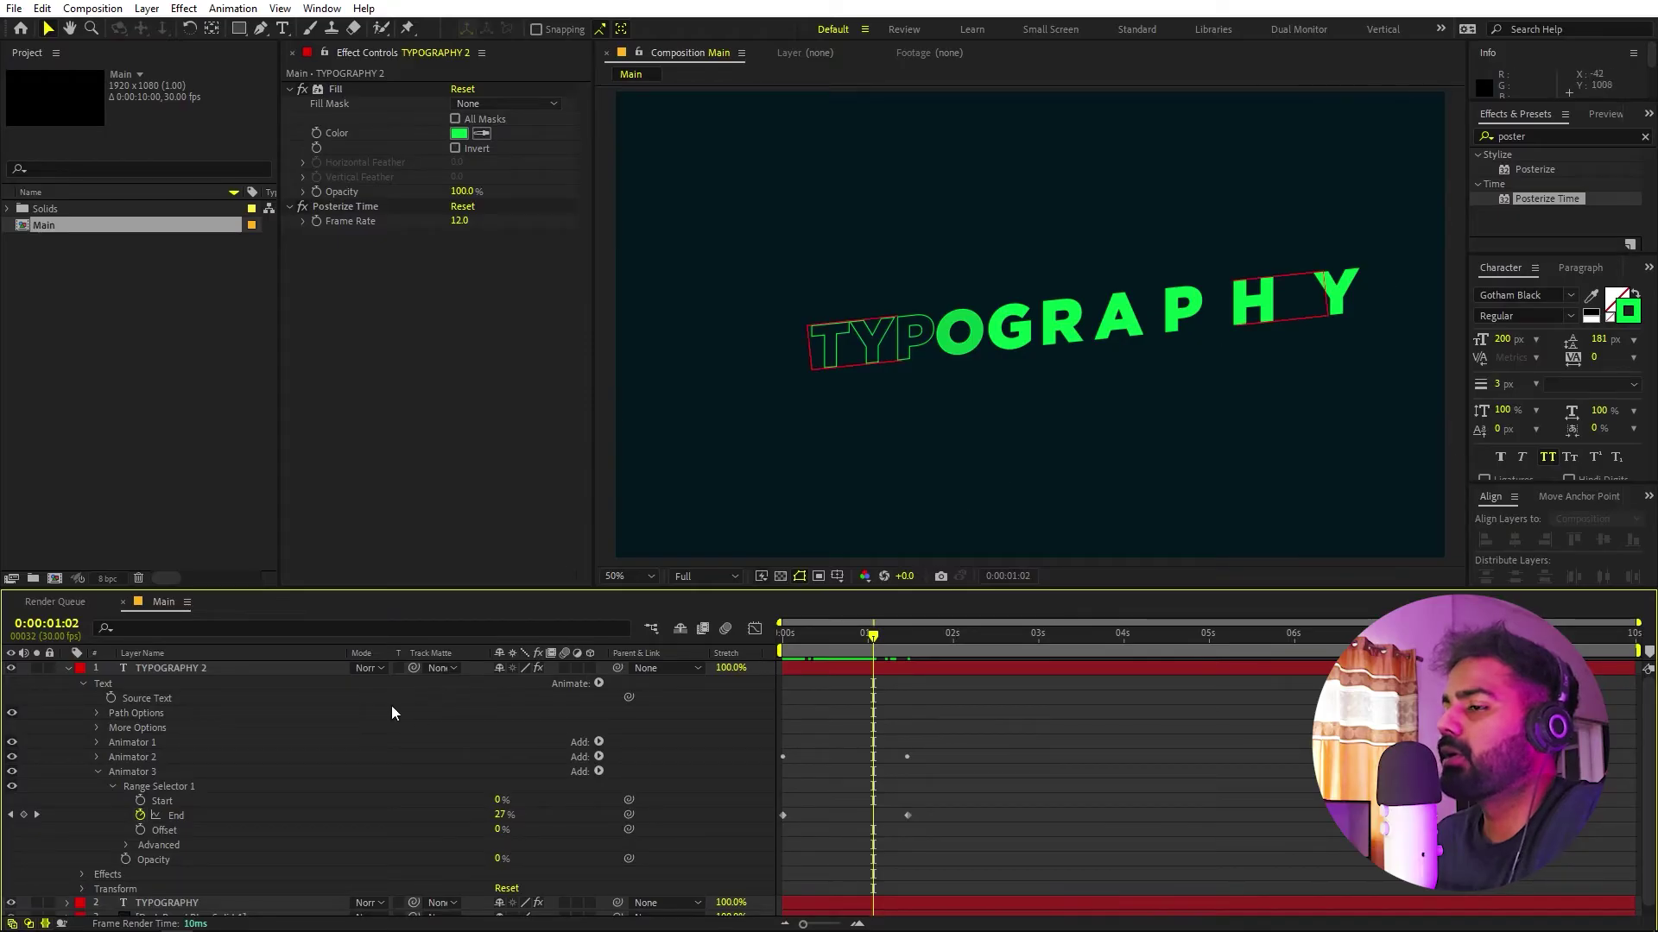
# Turn on Randomize Order for the opacity animator's range selector and play the animation from the start
pyautogui.click(127, 846)
pyautogui.scroll(-4, 125, 852)
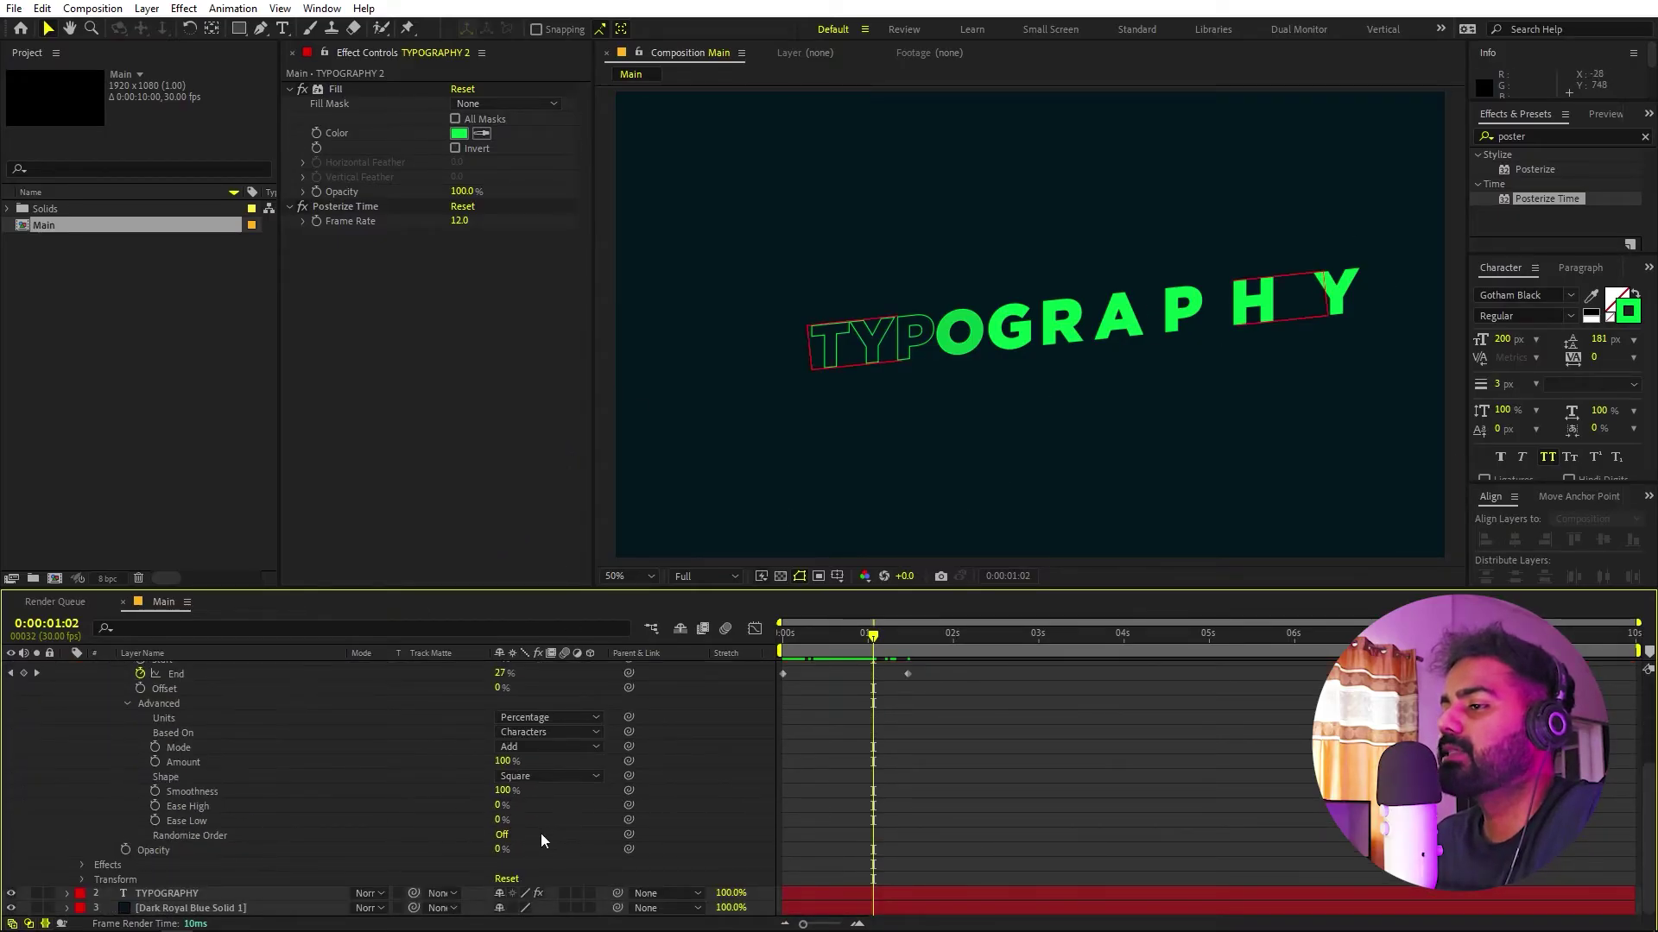
pyautogui.click(502, 835)
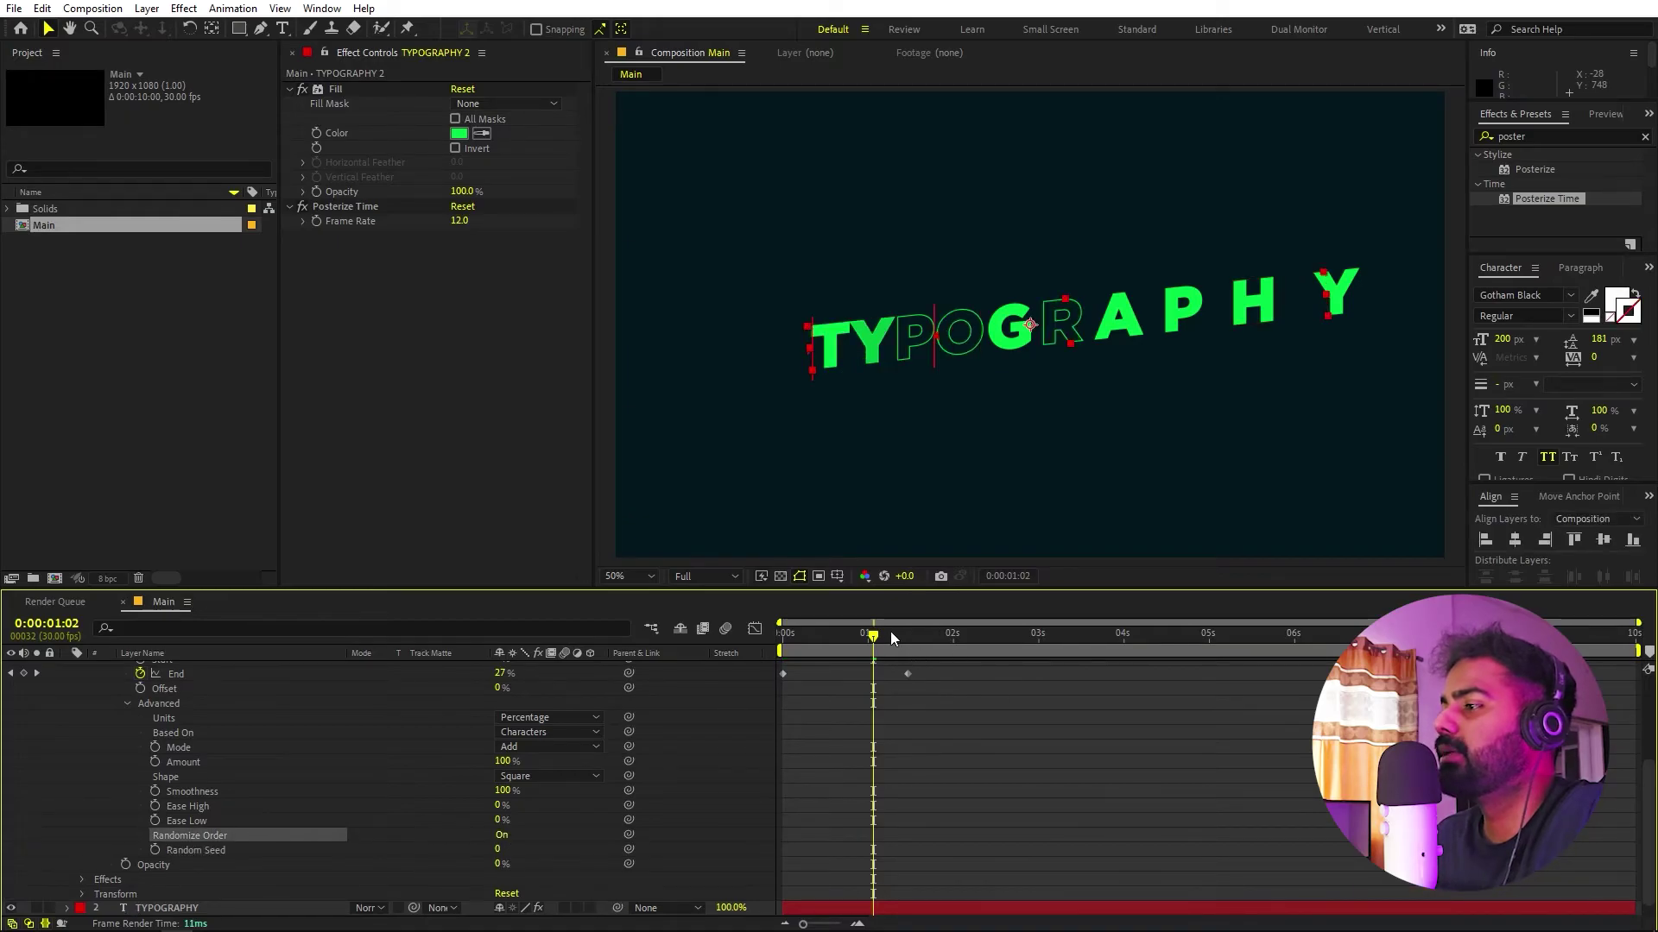
pyautogui.moveTo(815, 643); pyautogui.dragTo(329, 672)
pyautogui.press('space')
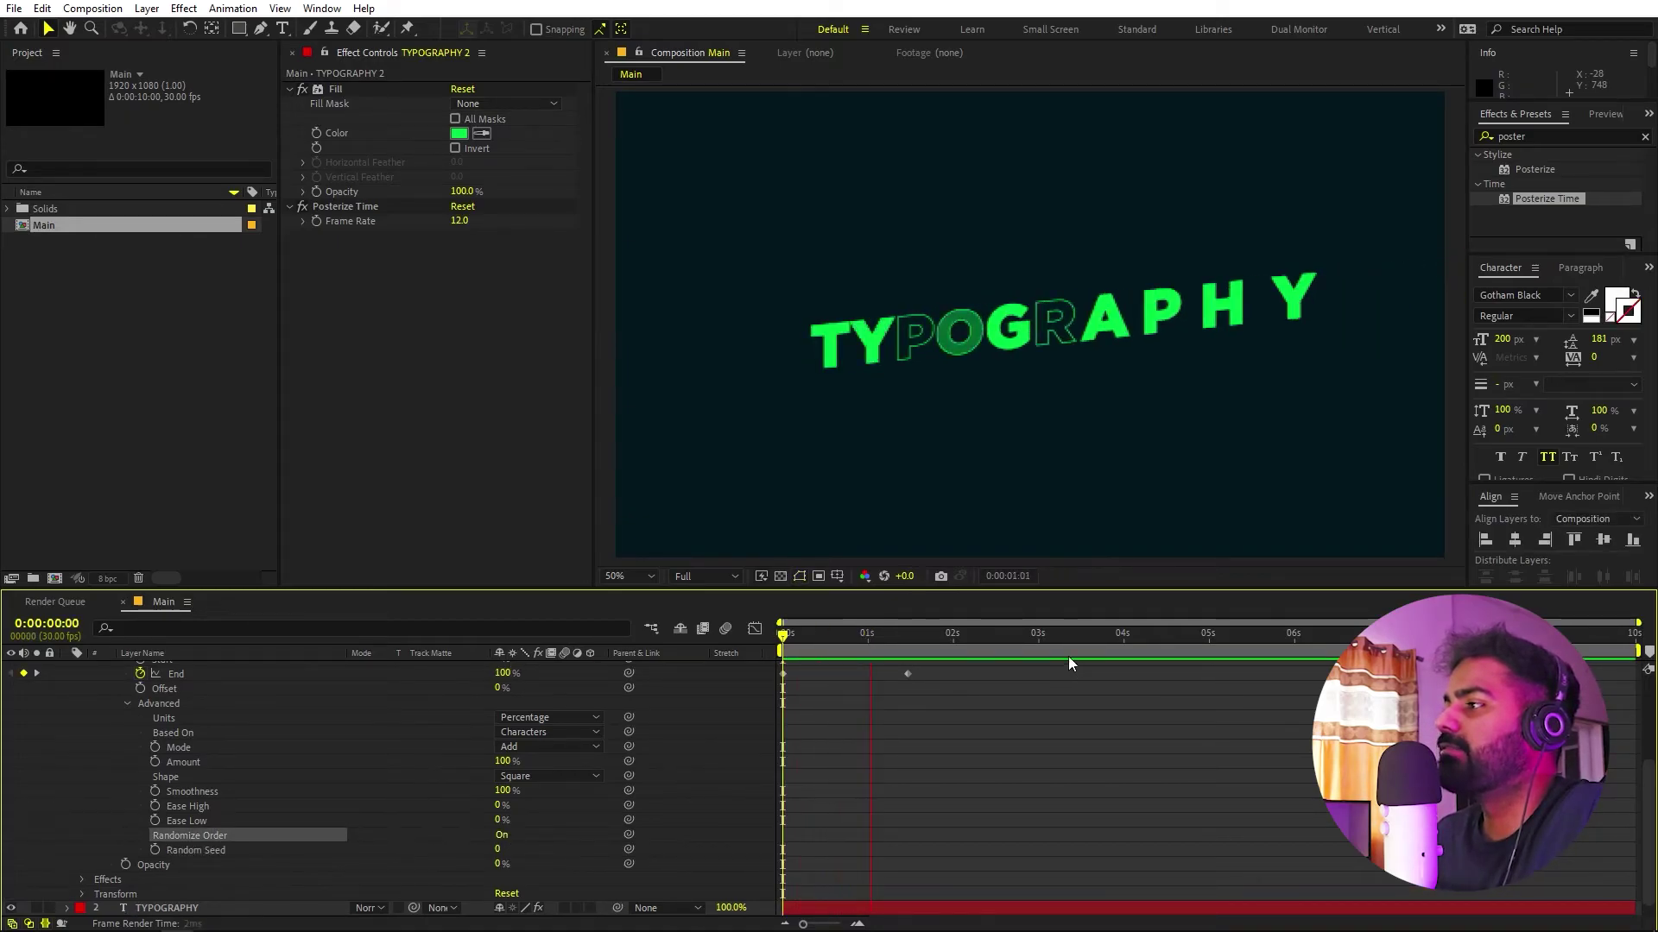
pyautogui.press('space')
# Retime the End keyframes of TYPOGRAPHY 2's opacity animator, preview the randomized fill, and collapse the layer's keyframes
pyautogui.moveTo(845, 640)
pyautogui.mouseDown()
pyautogui.moveTo(796, 652)
pyautogui.moveTo(836, 661)
pyautogui.mouseUp()
pyautogui.scroll(3, 852, 667)
pyautogui.press('u')
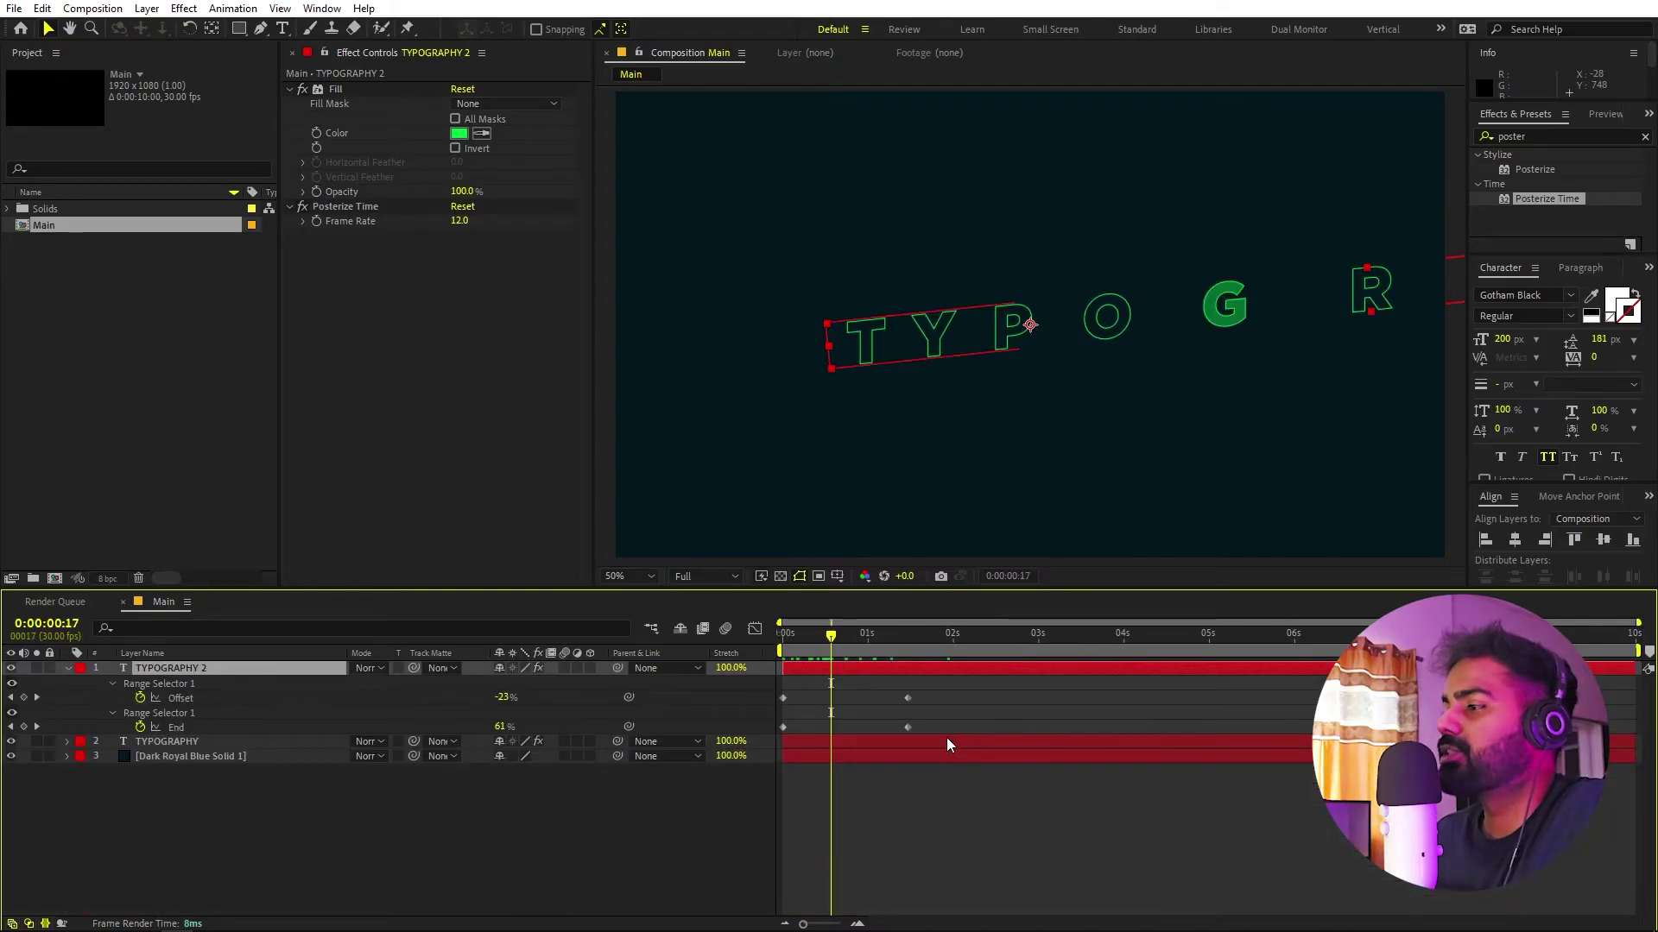
pyautogui.moveTo(783, 726); pyautogui.dragTo(873, 728)
pyautogui.press('j')
pyautogui.press('j')
pyautogui.press('space')
pyautogui.press('space')
pyautogui.moveTo(880, 669); pyautogui.dragTo(922, 668)
pyautogui.press('u')
pyautogui.click(340, 822)
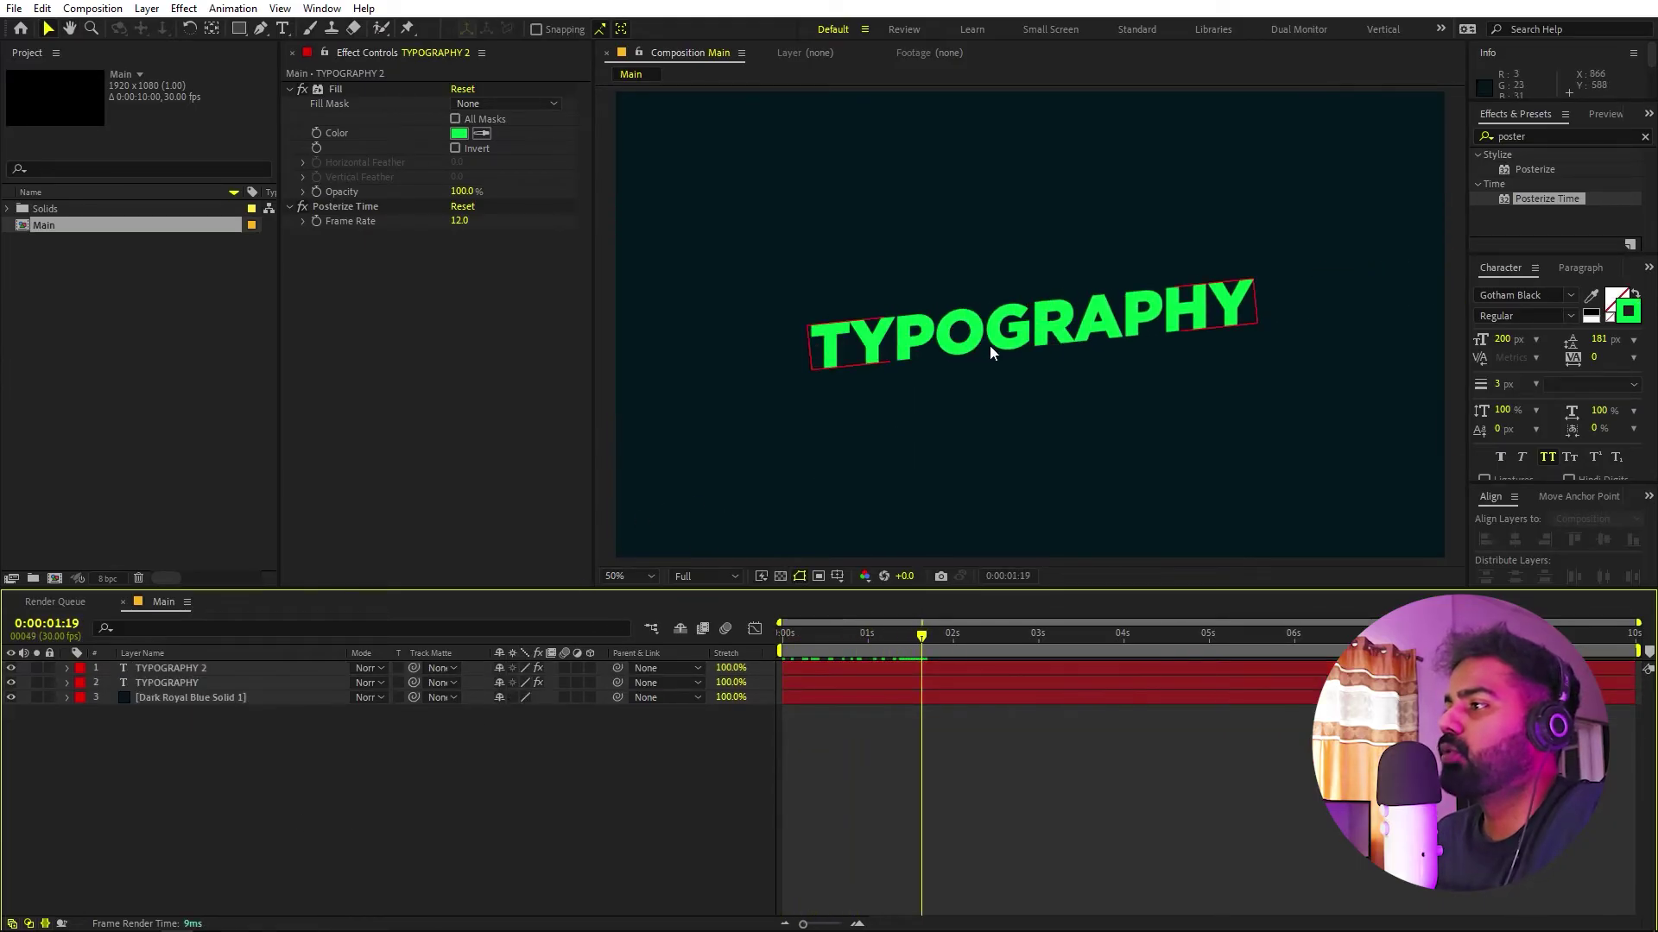
# Duplicate the outlined TYPOGRAPHY layer, order the copy below the original, and move its text down just beneath the green title
pyautogui.click(168, 682)
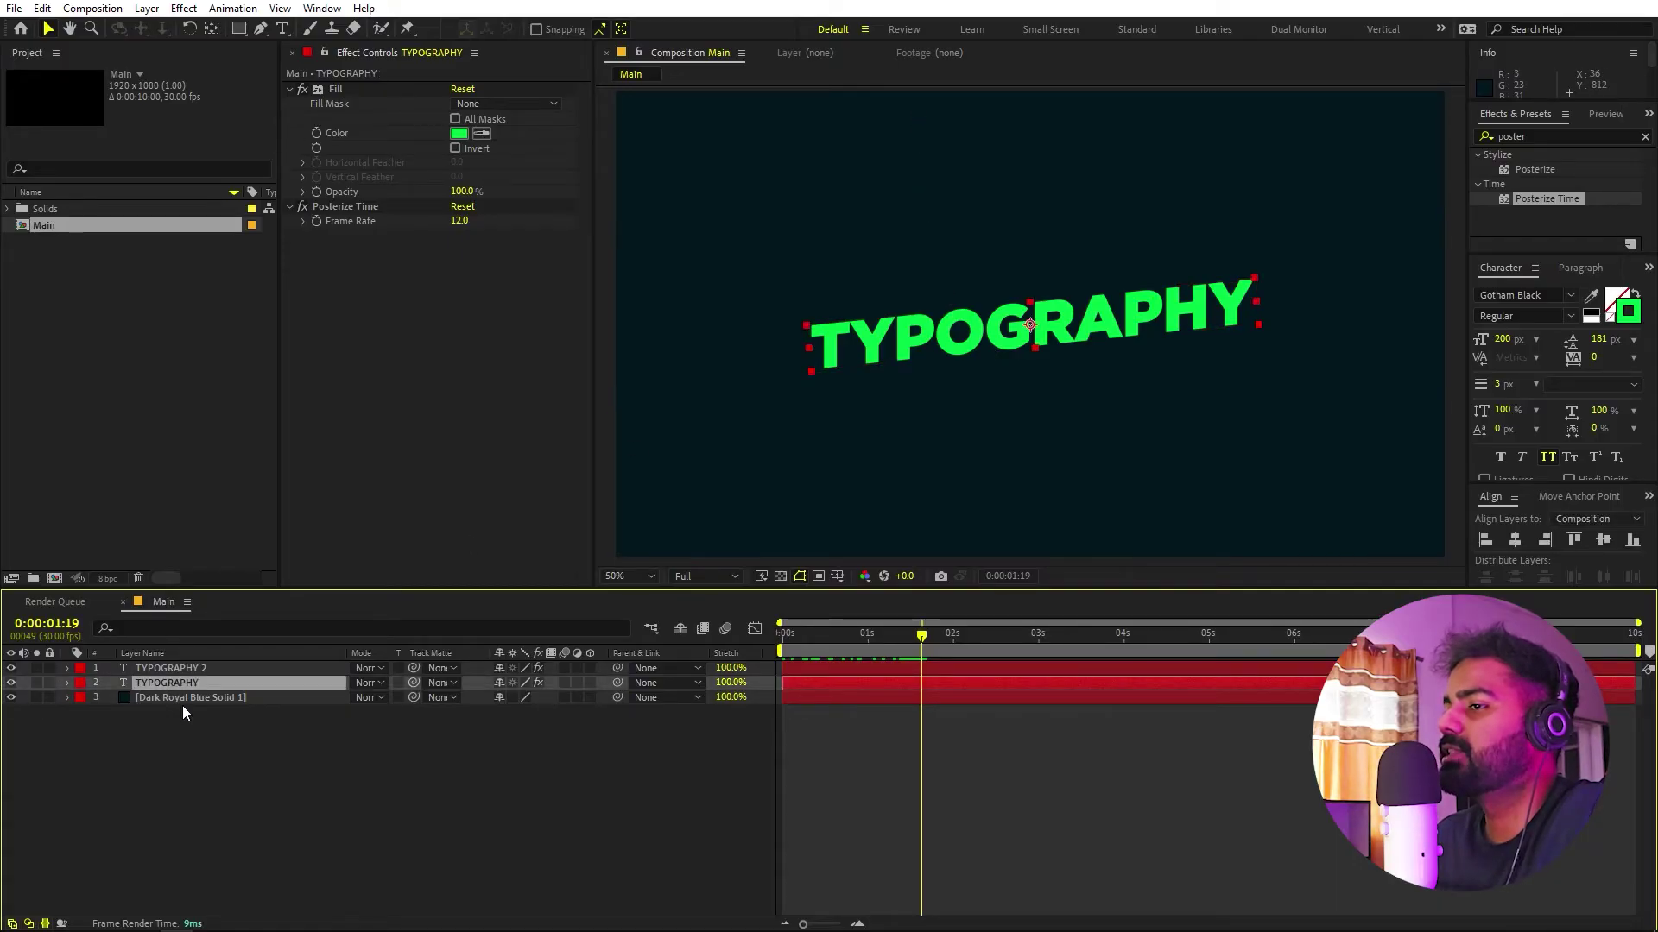
pyautogui.hotkey('ctrl', 'd')
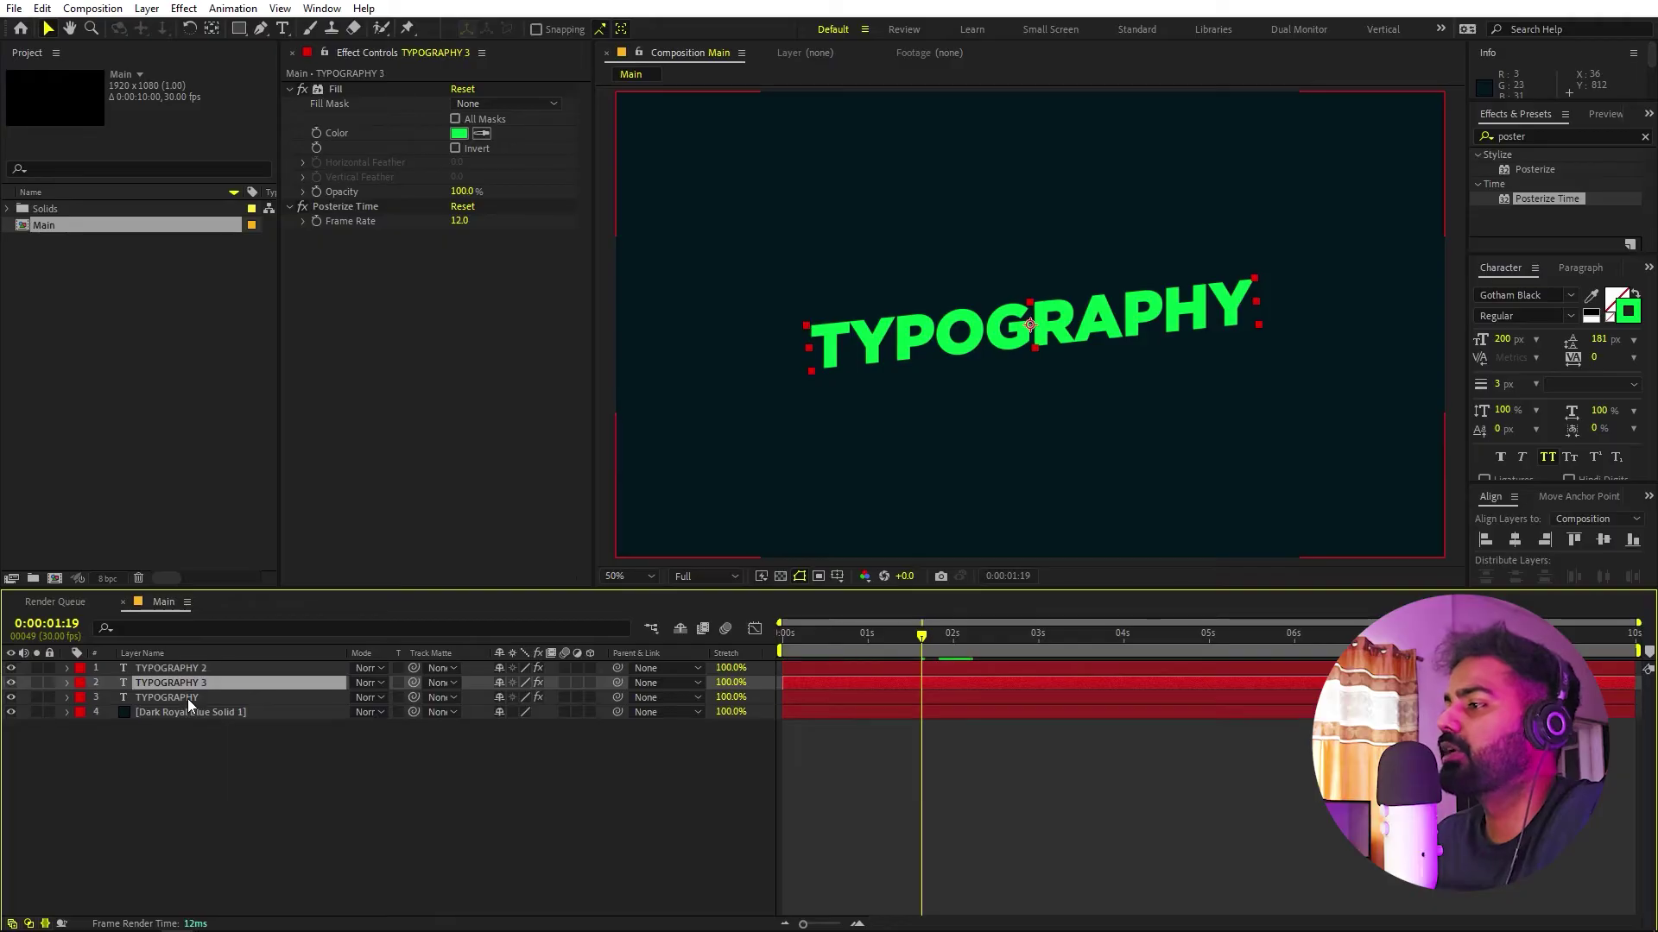
pyautogui.moveTo(164, 692); pyautogui.dragTo(169, 698)
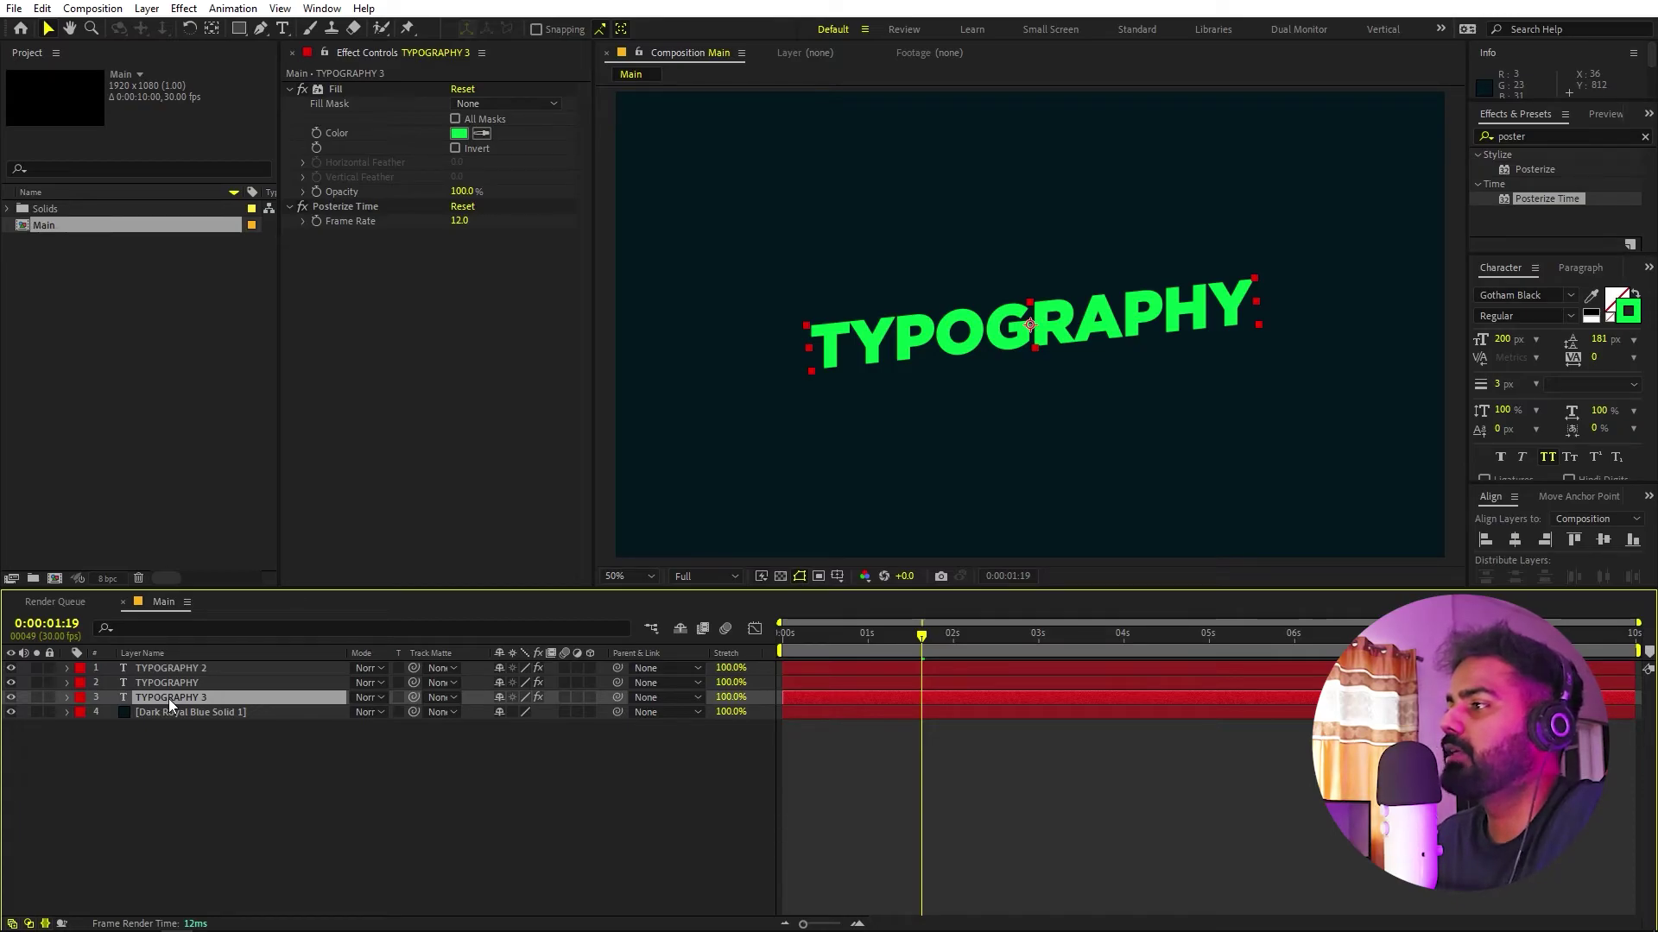
pyautogui.hotkey('shift', 'Down')
pyautogui.hotkey('shift', 'Down')
pyautogui.hotkey('shift', 'Down')
pyautogui.hotkey('shift', 'Down')
pyautogui.hotkey('shift', 'Down')
pyautogui.hotkey('shift', 'Down')
pyautogui.hotkey('shift', 'Down')
pyautogui.hotkey('shift', 'Down')
pyautogui.hotkey('shift', 'Down')
pyautogui.hotkey('shift', 'Down')
pyautogui.hotkey('shift', 'Down')
pyautogui.hotkey('shift', 'Down')
pyautogui.hotkey('shift', 'Down')
pyautogui.hotkey('shift', 'Down')
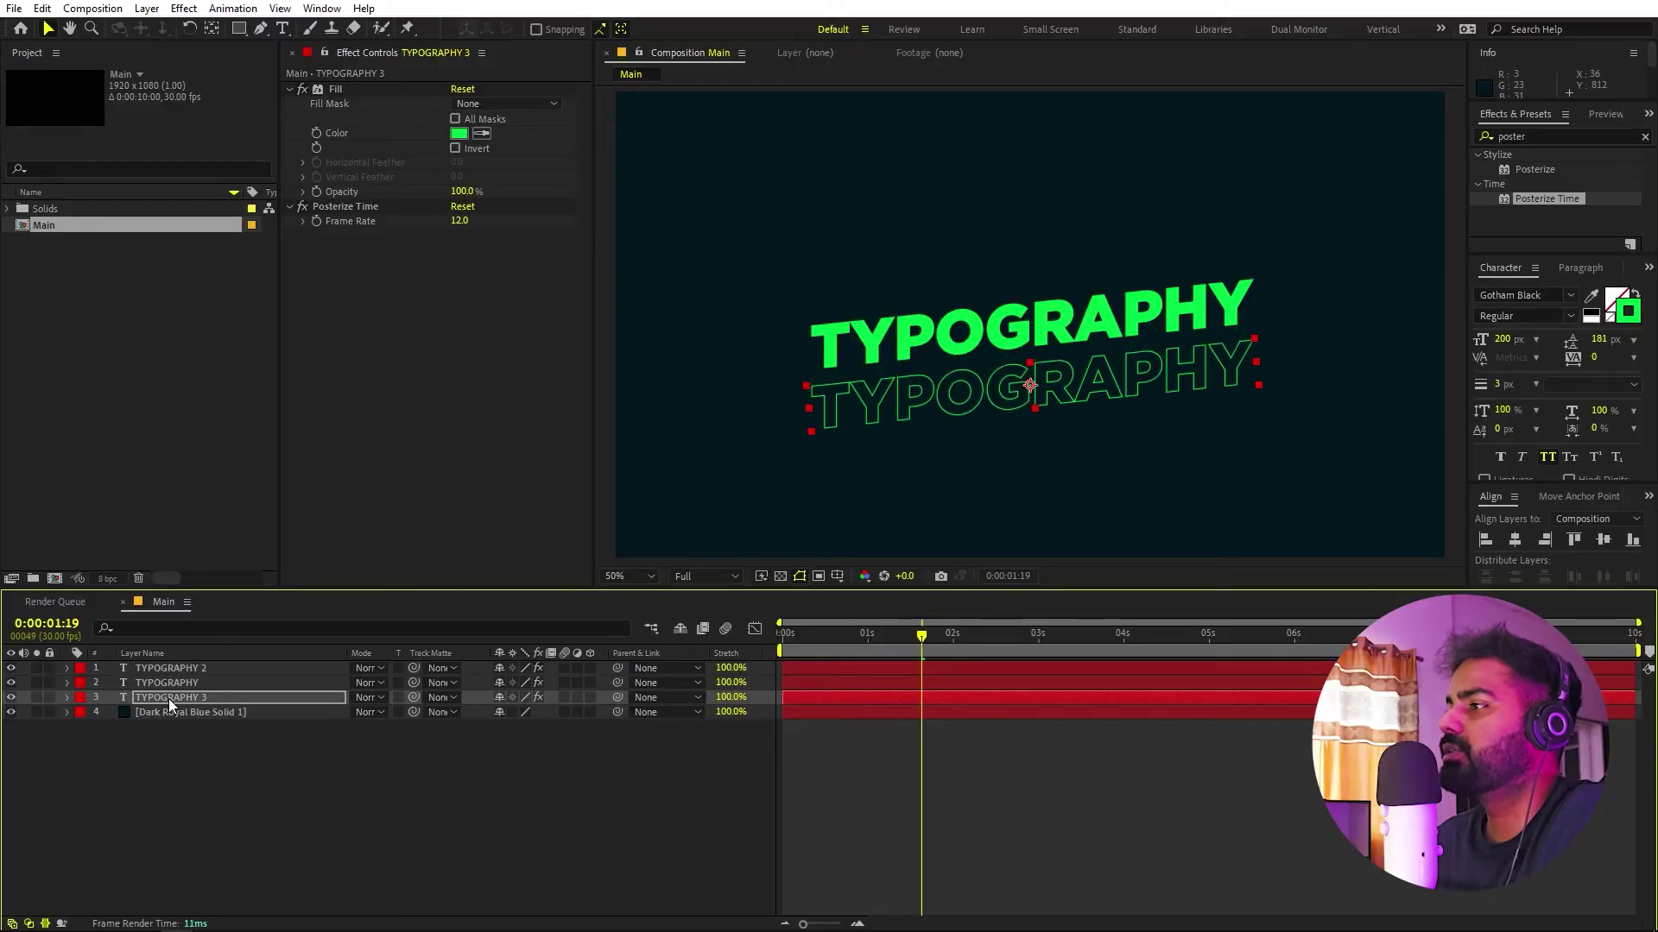
# Set the Fill effect color of TYPOGRAPHY 3 to white FFFFFF and scrub through the fly-in
pyautogui.click(458, 132)
pyautogui.moveTo(156, 505); pyautogui.dragTo(62, 438)
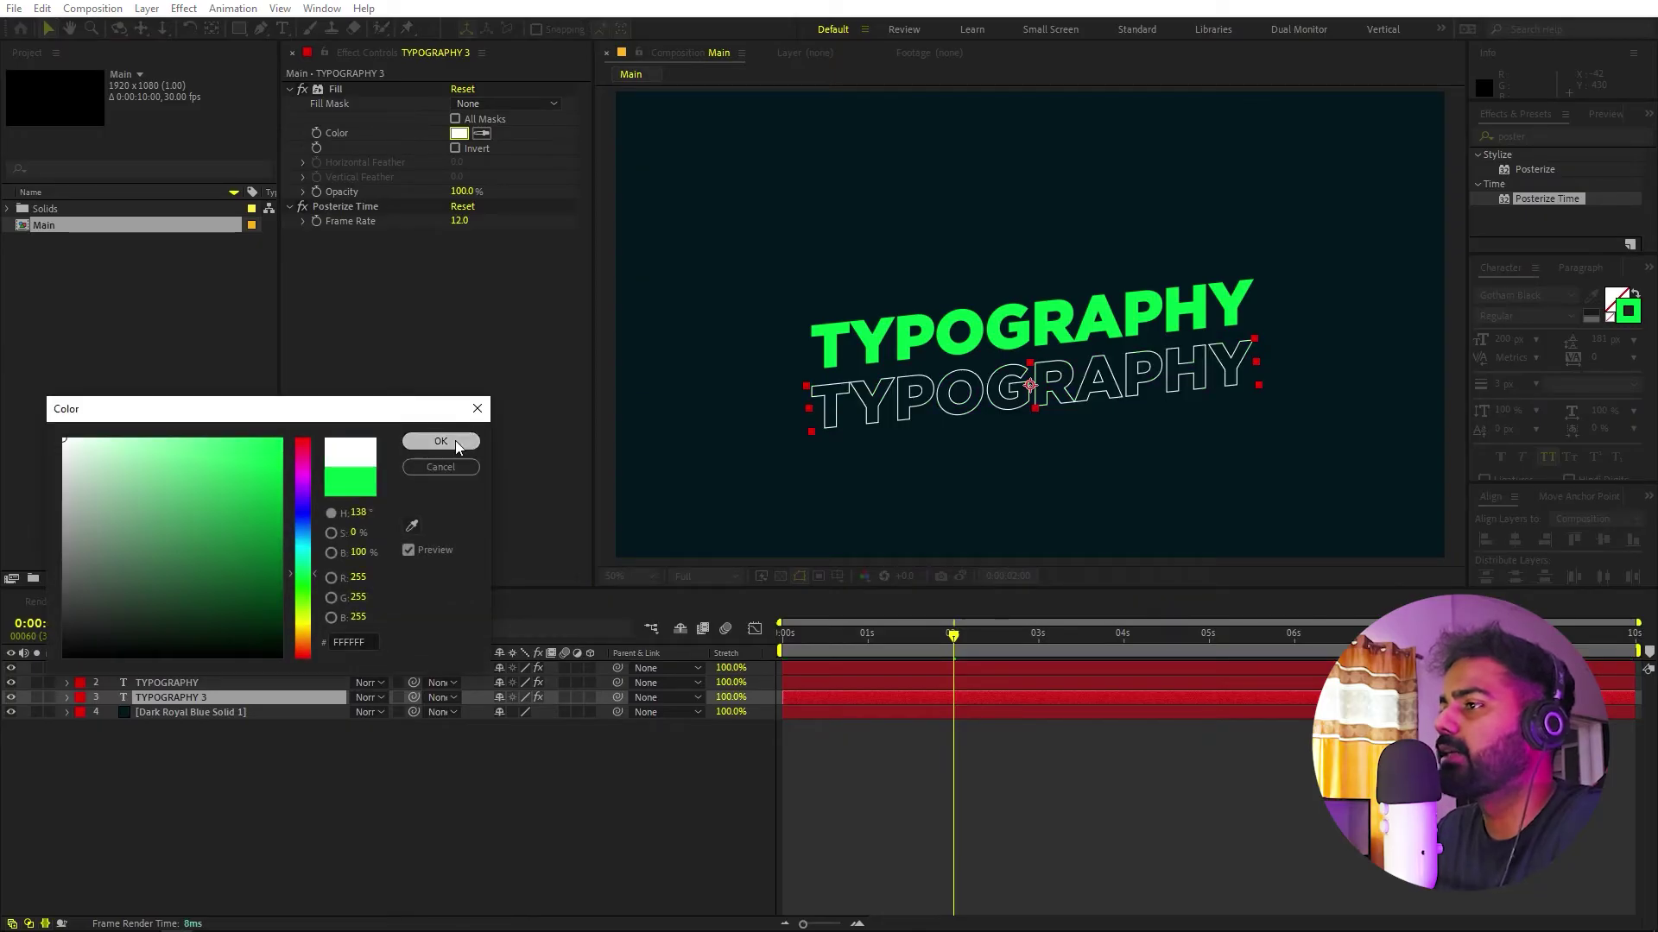
pyautogui.click(446, 441)
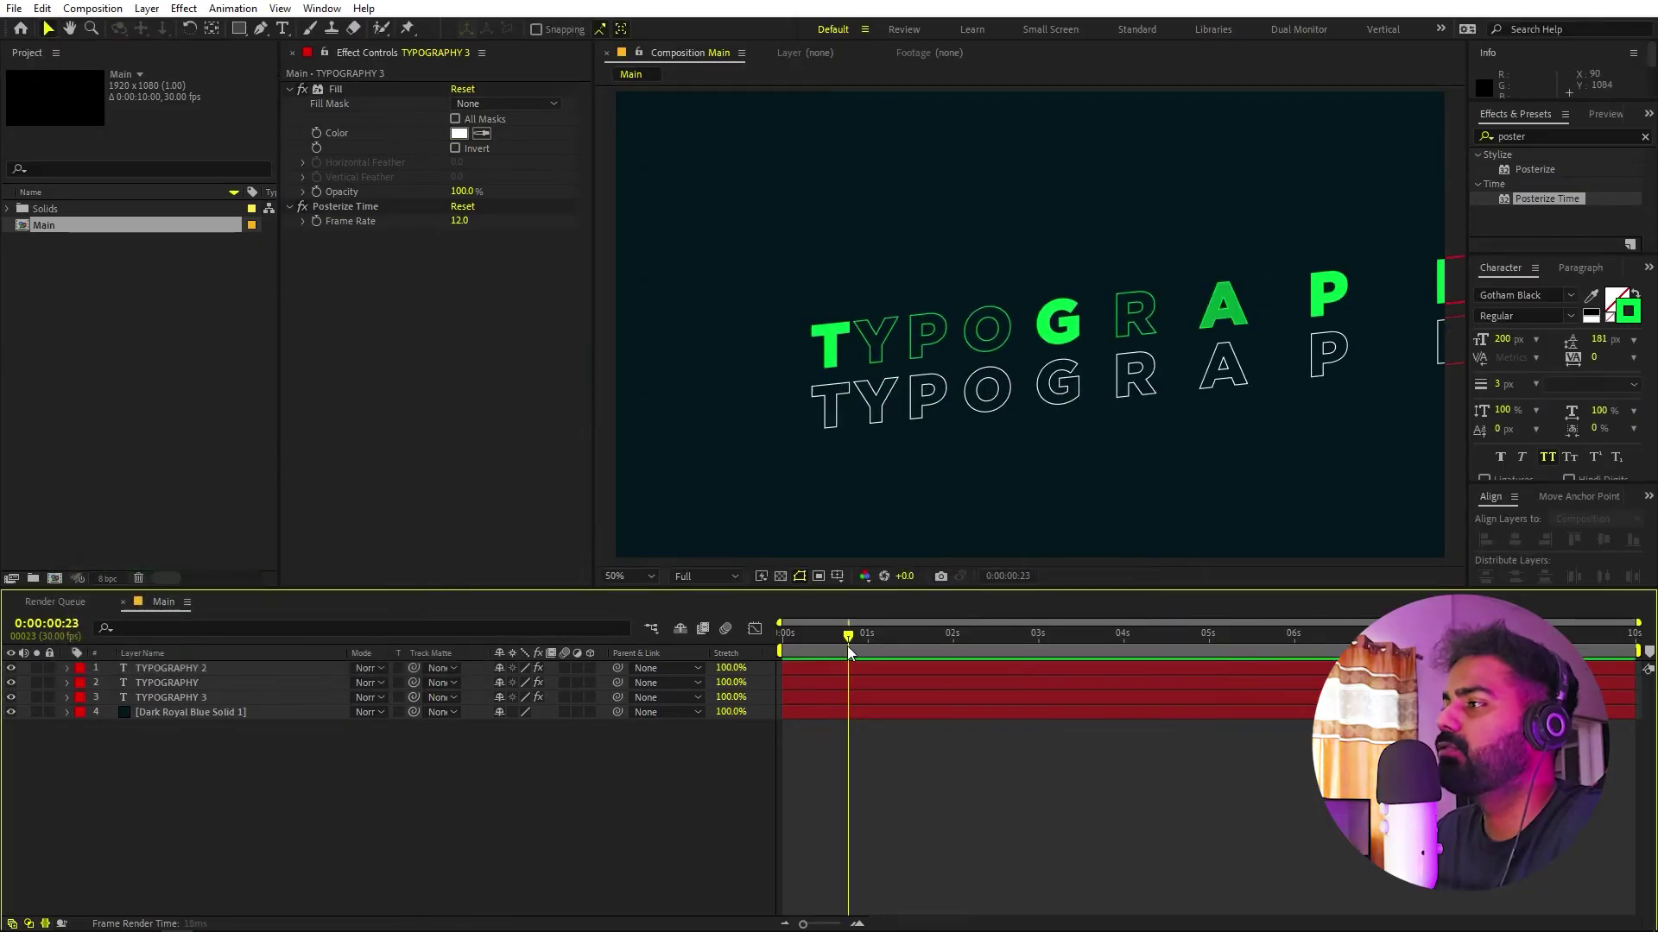
pyautogui.moveTo(849, 649); pyautogui.dragTo(889, 656)
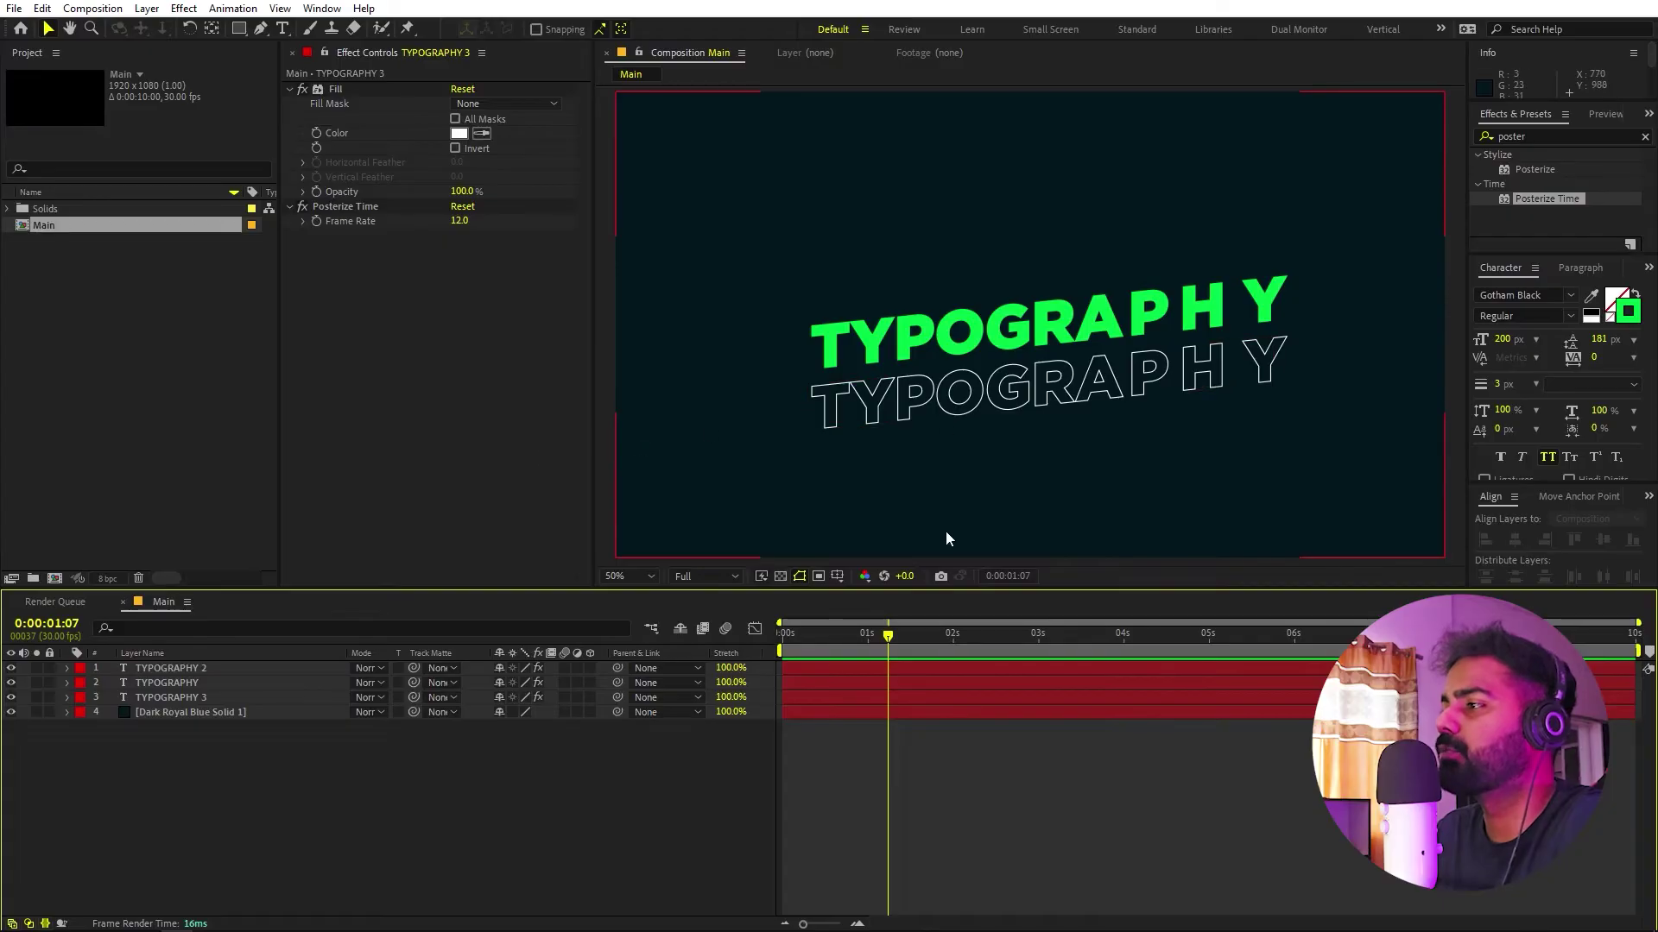
pyautogui.click(883, 646)
pyautogui.moveTo(883, 645); pyautogui.dragTo(880, 646)
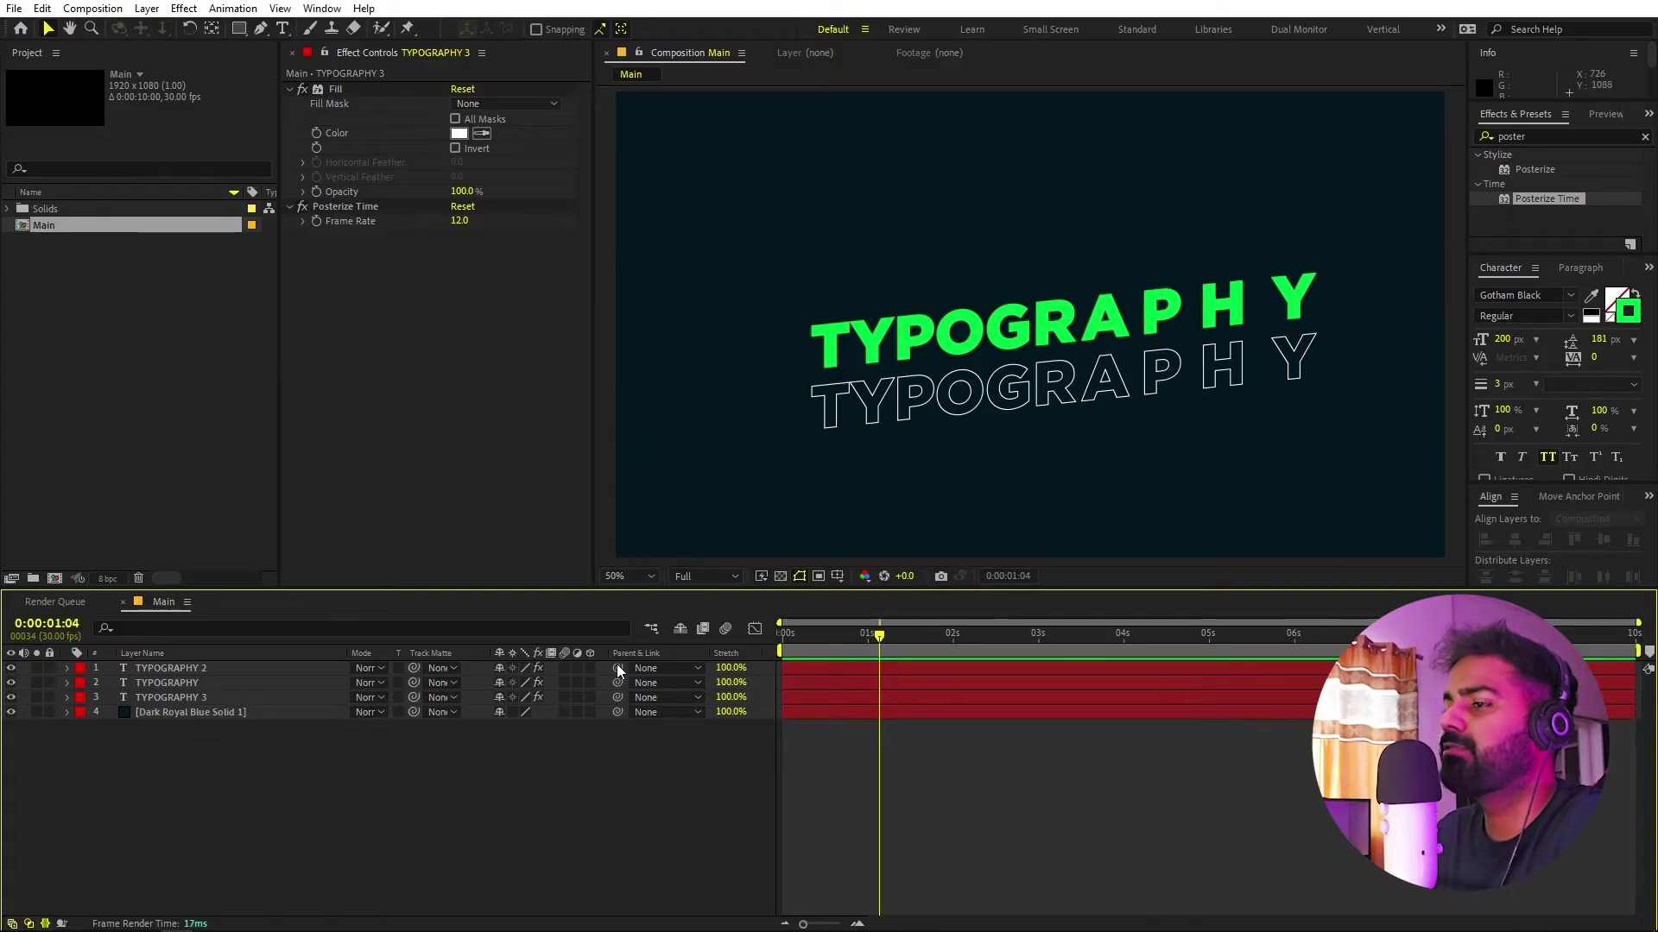
# Set the X position of Animator 2 on TYPOGRAPHY 3 to -662 so its letters fly in from the opposite side
pyautogui.click(207, 698)
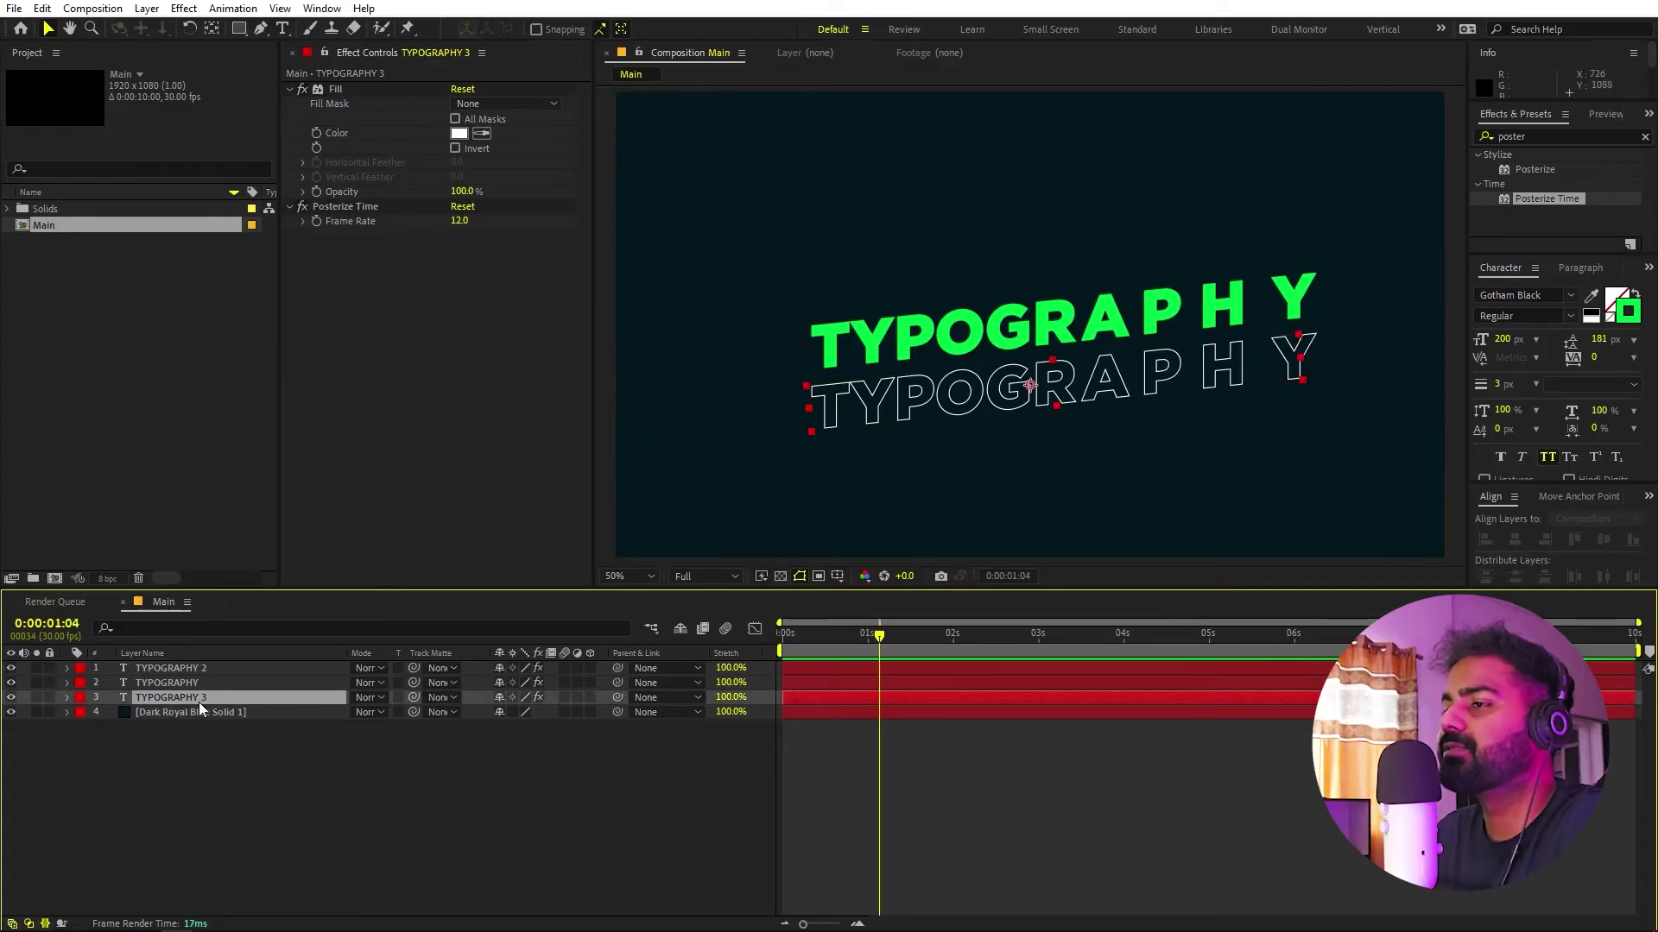
pyautogui.click(68, 697)
pyautogui.click(148, 787)
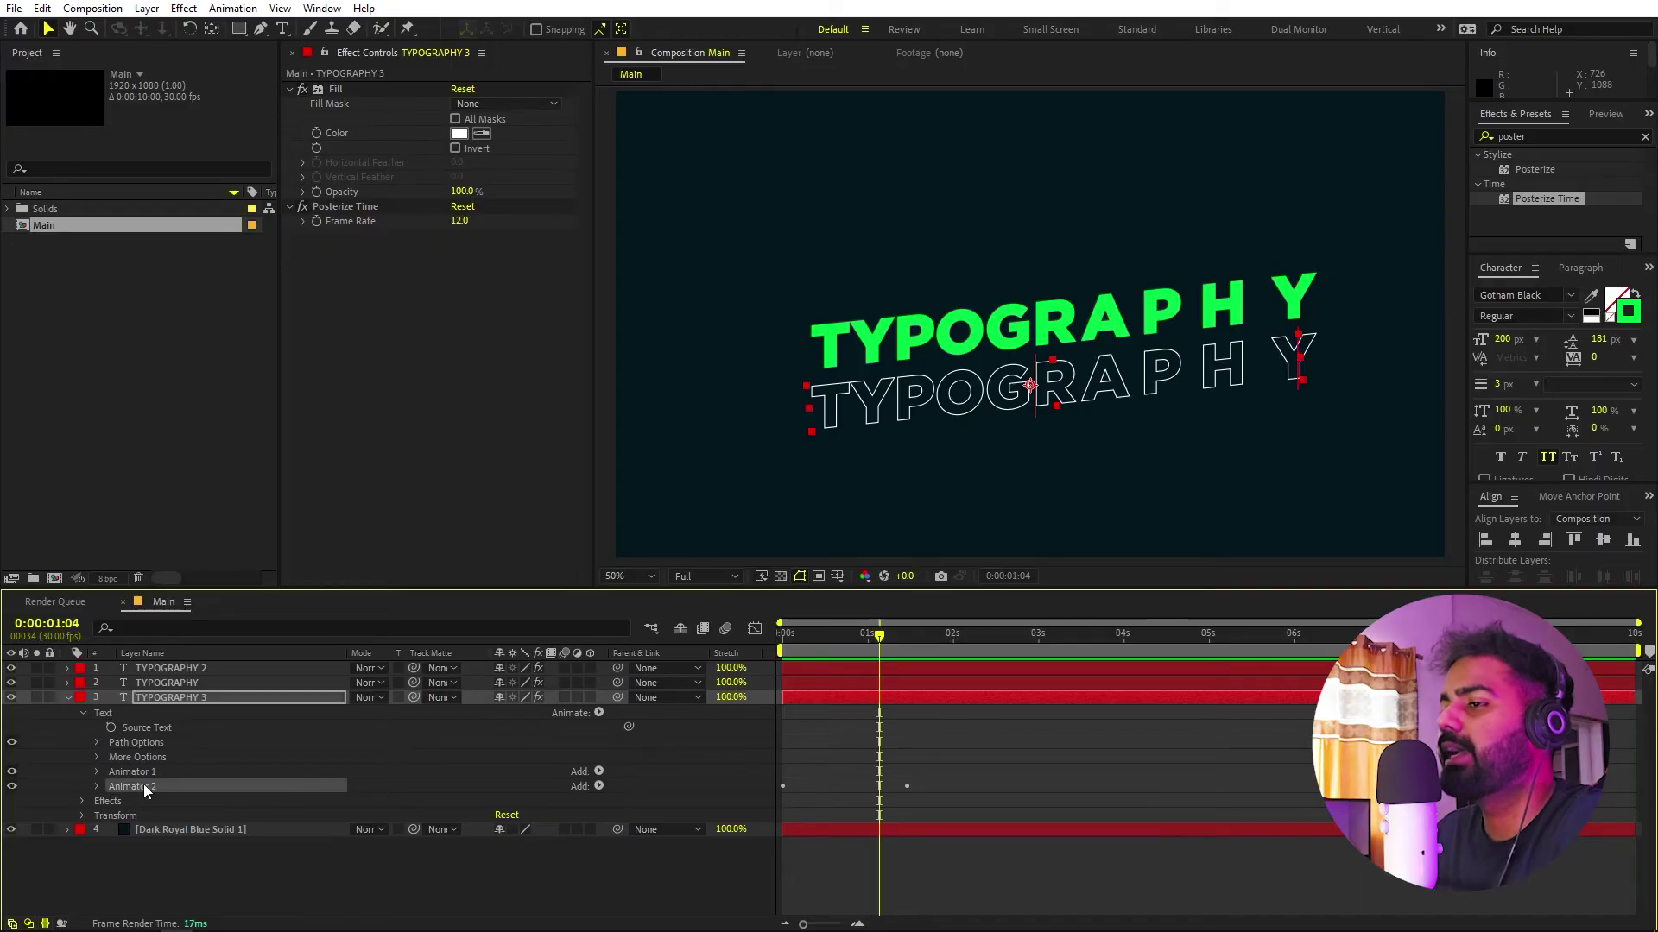
pyautogui.click(97, 786)
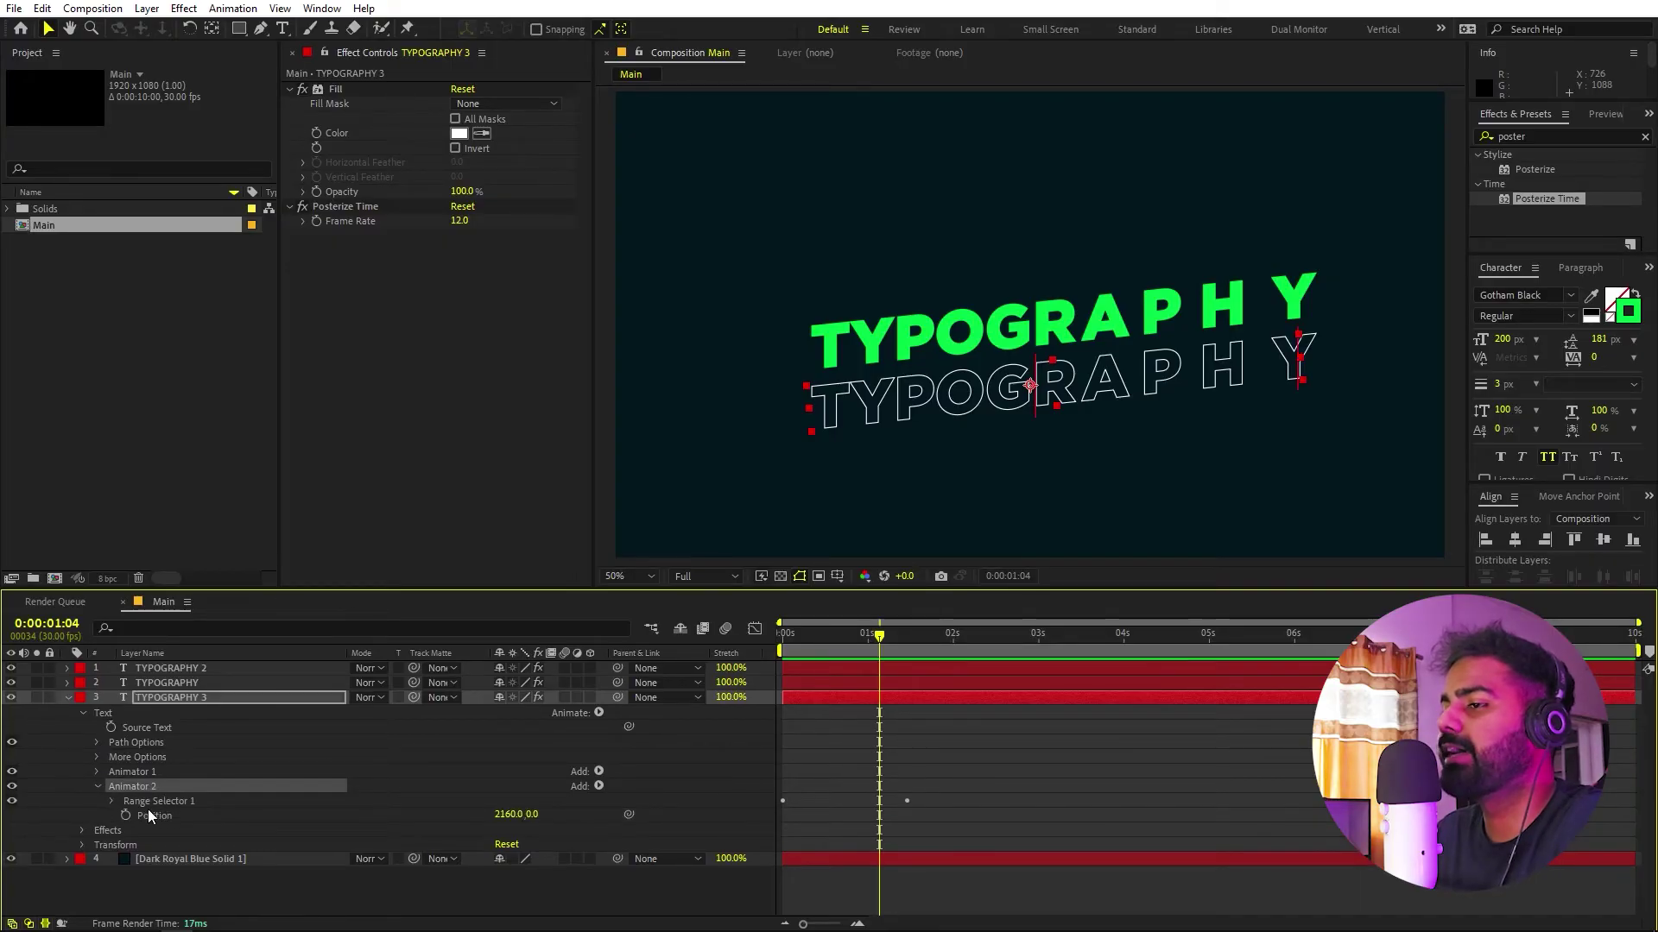
pyautogui.click(110, 803)
pyautogui.click(111, 845)
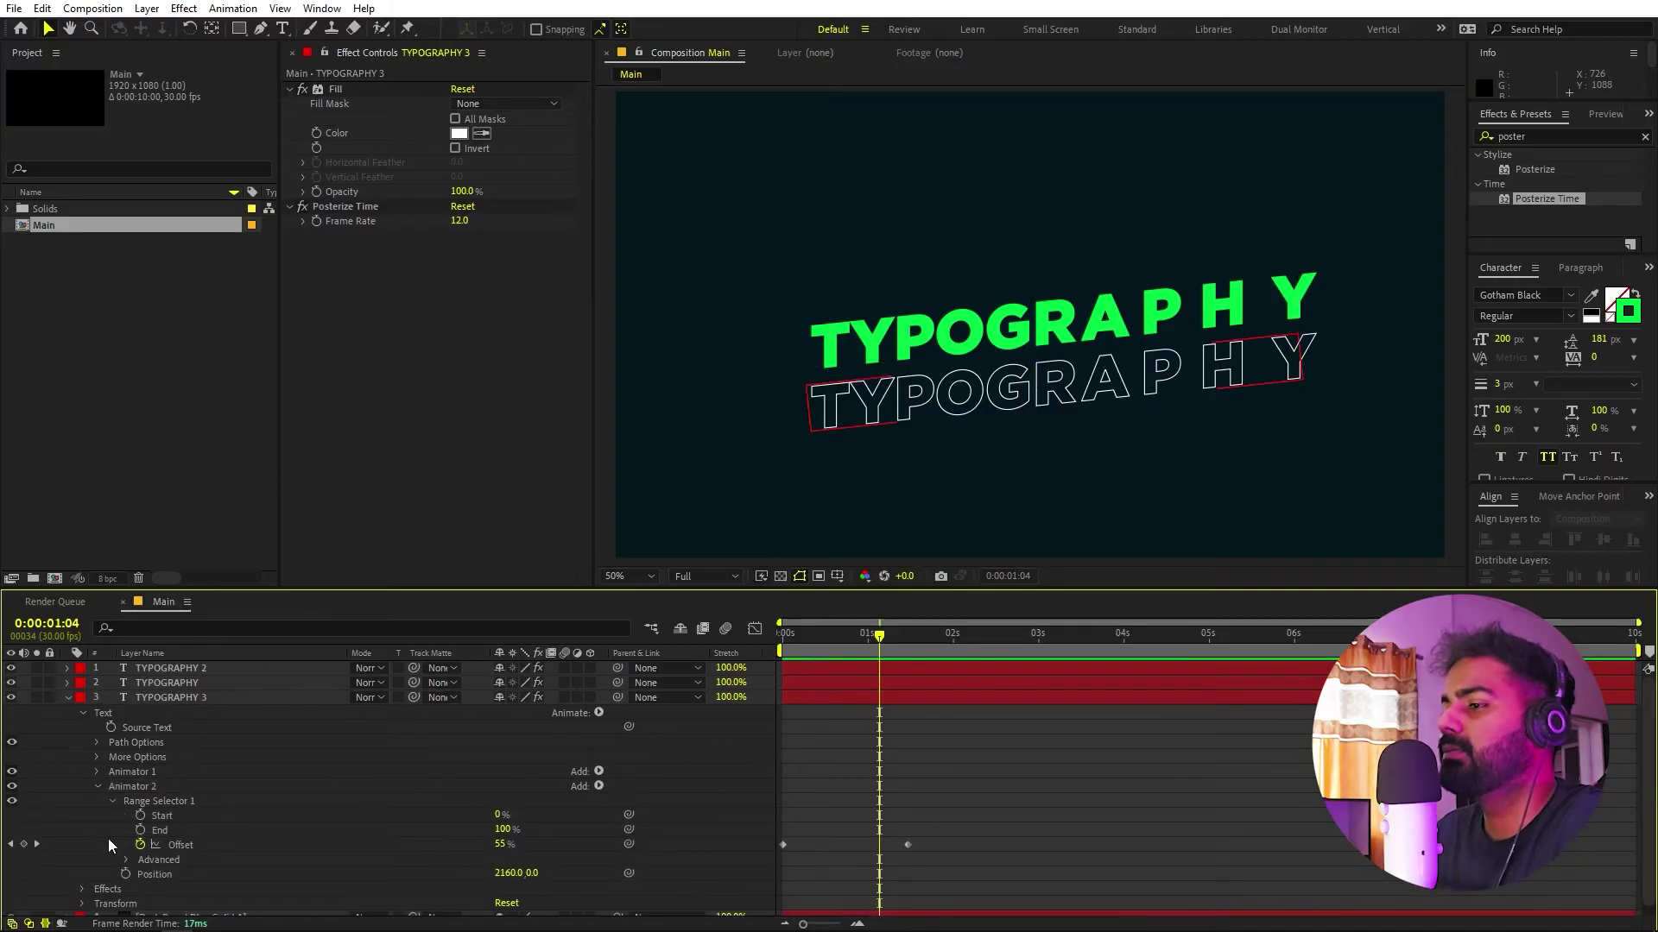
pyautogui.click(128, 860)
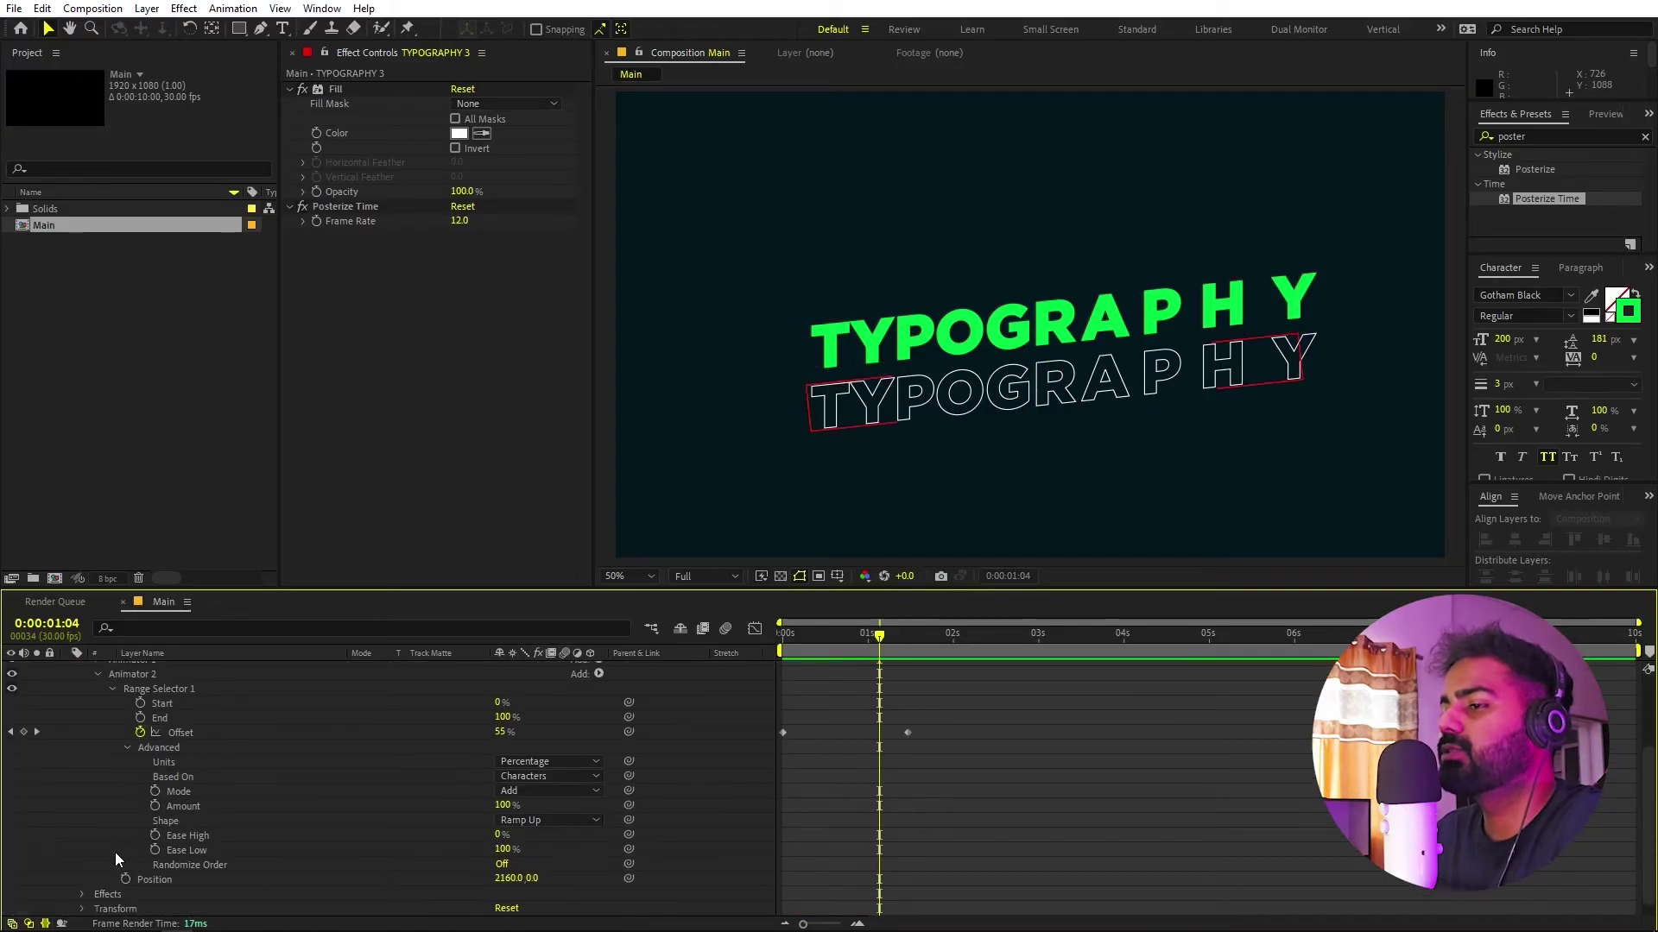
pyautogui.click(861, 616)
pyautogui.moveTo(860, 640); pyautogui.dragTo(836, 646)
pyautogui.click(831, 658)
pyautogui.scroll(-1, 86, 842)
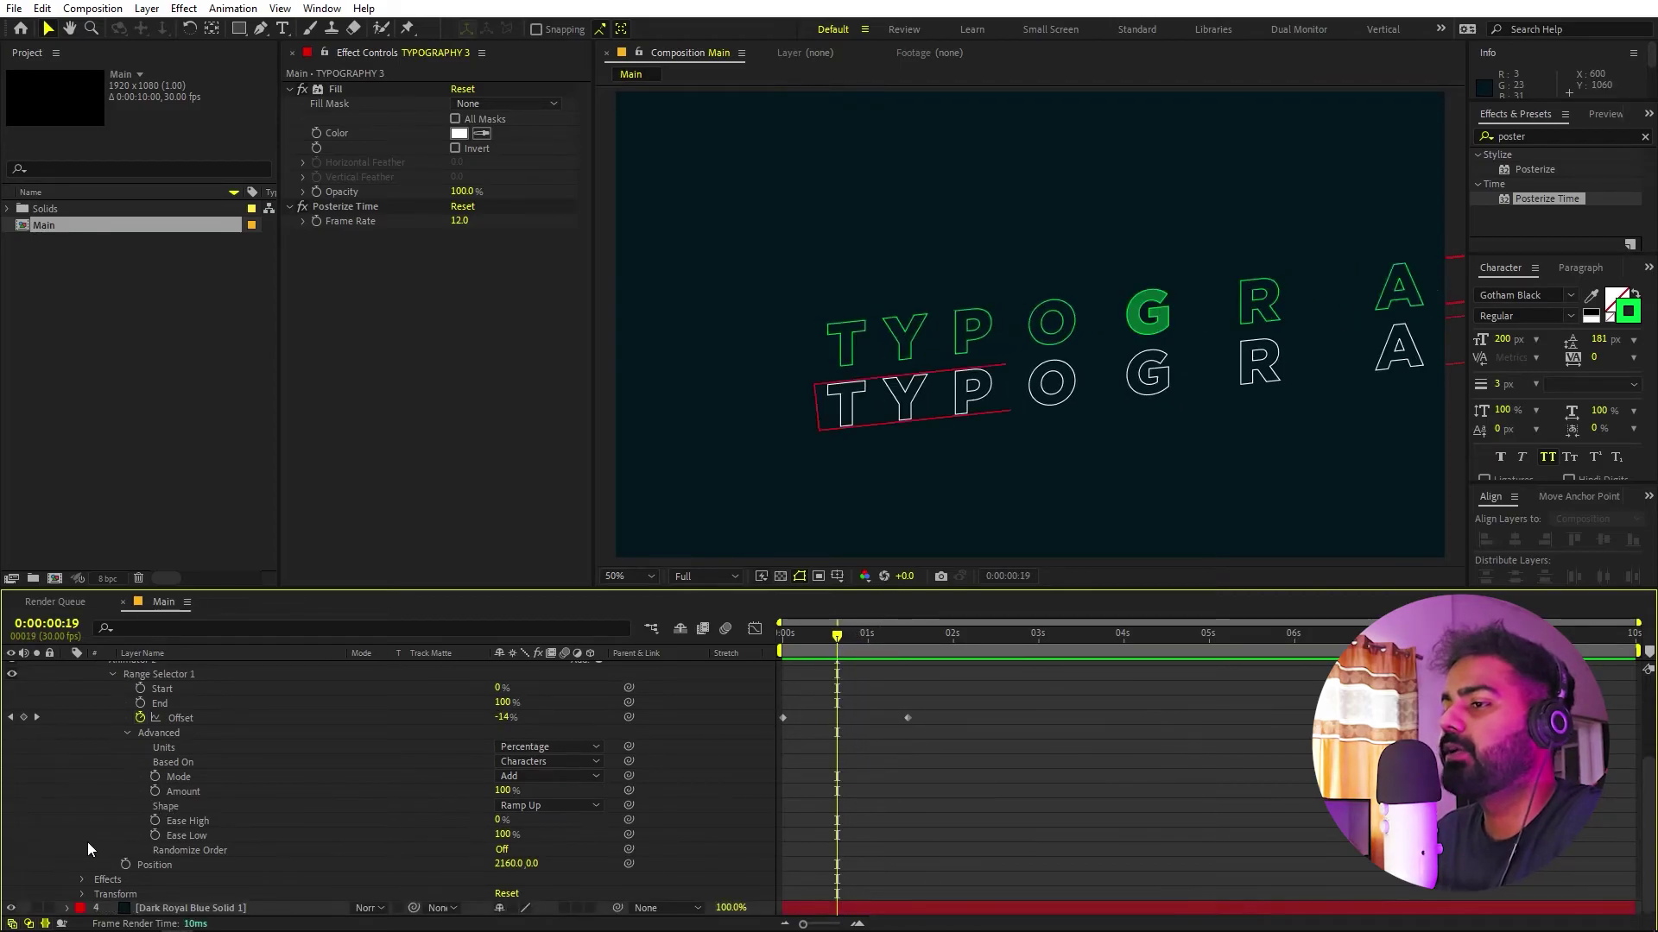
pyautogui.click(164, 864)
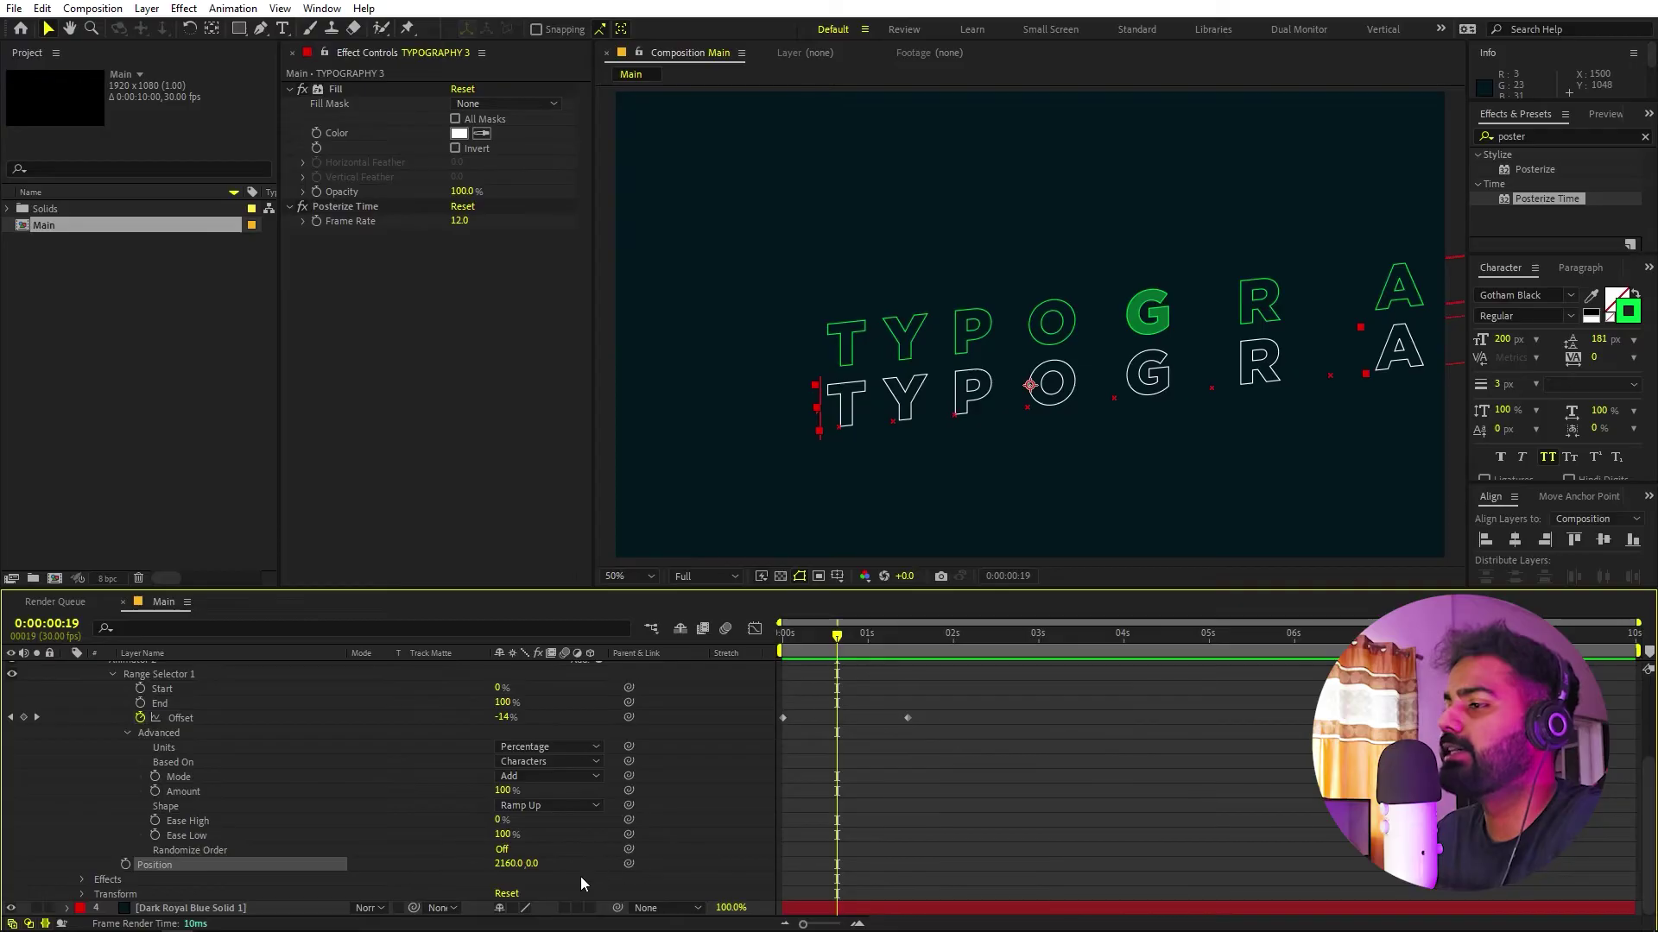
pyautogui.moveTo(485, 863); pyautogui.dragTo(345, 866)
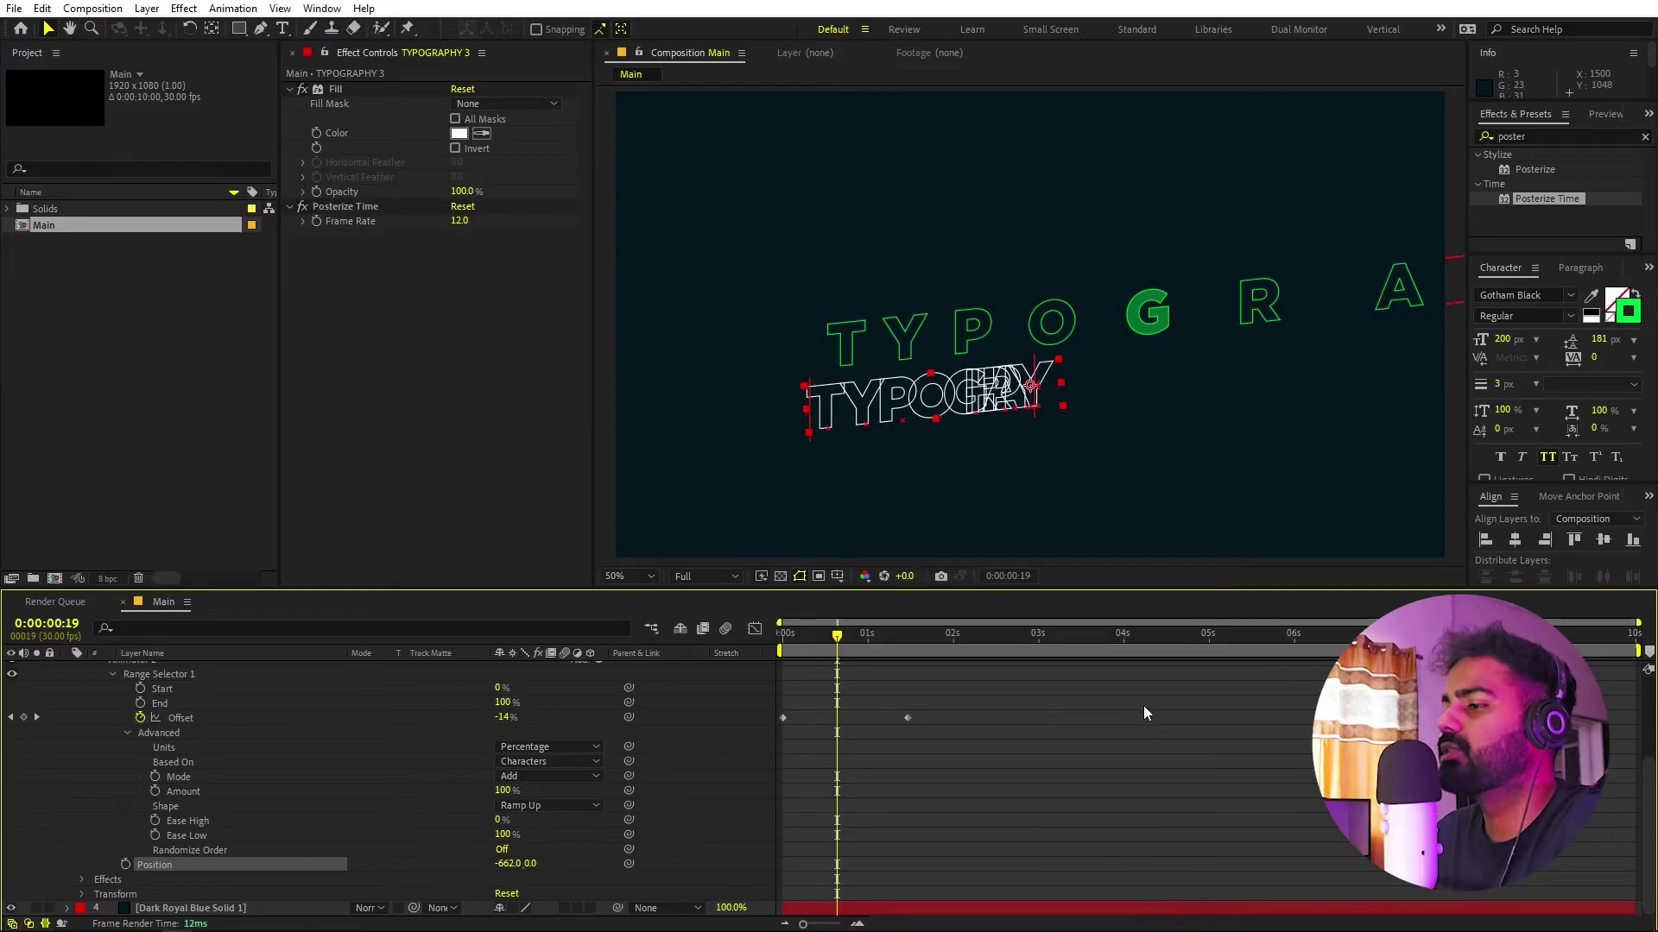
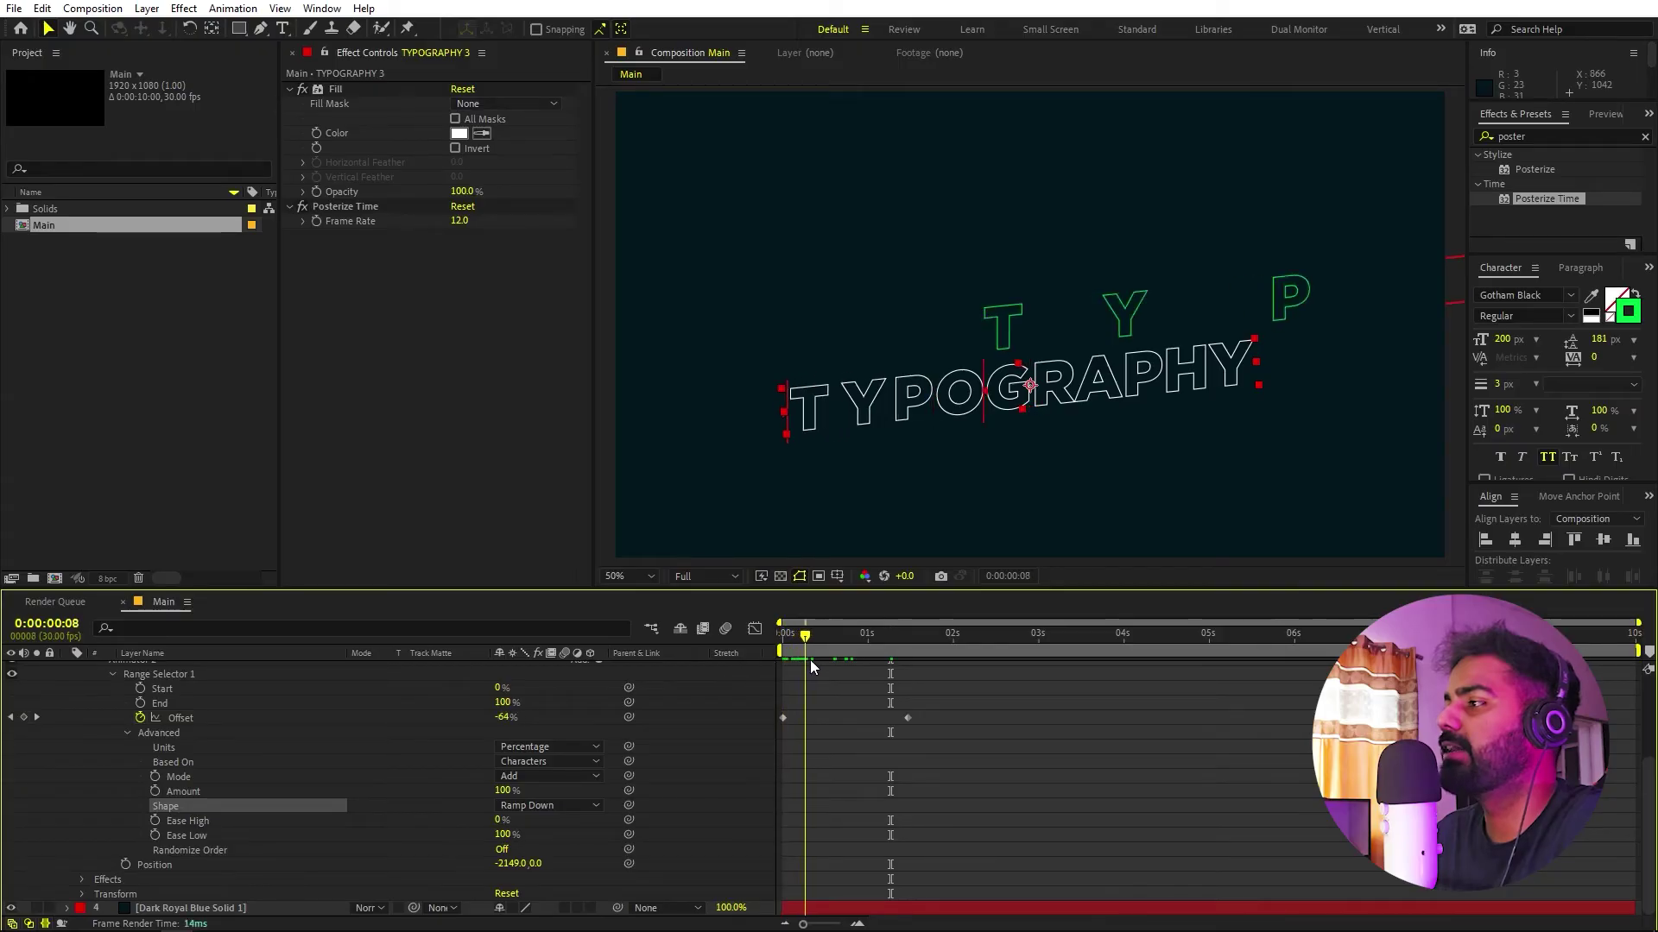
pyautogui.press('space')
# Set the Offset keyframe at the first frame of Animator 2's range selector on TYPOGRAPHY 3 to 100%
pyautogui.scroll(3, 777, 786)
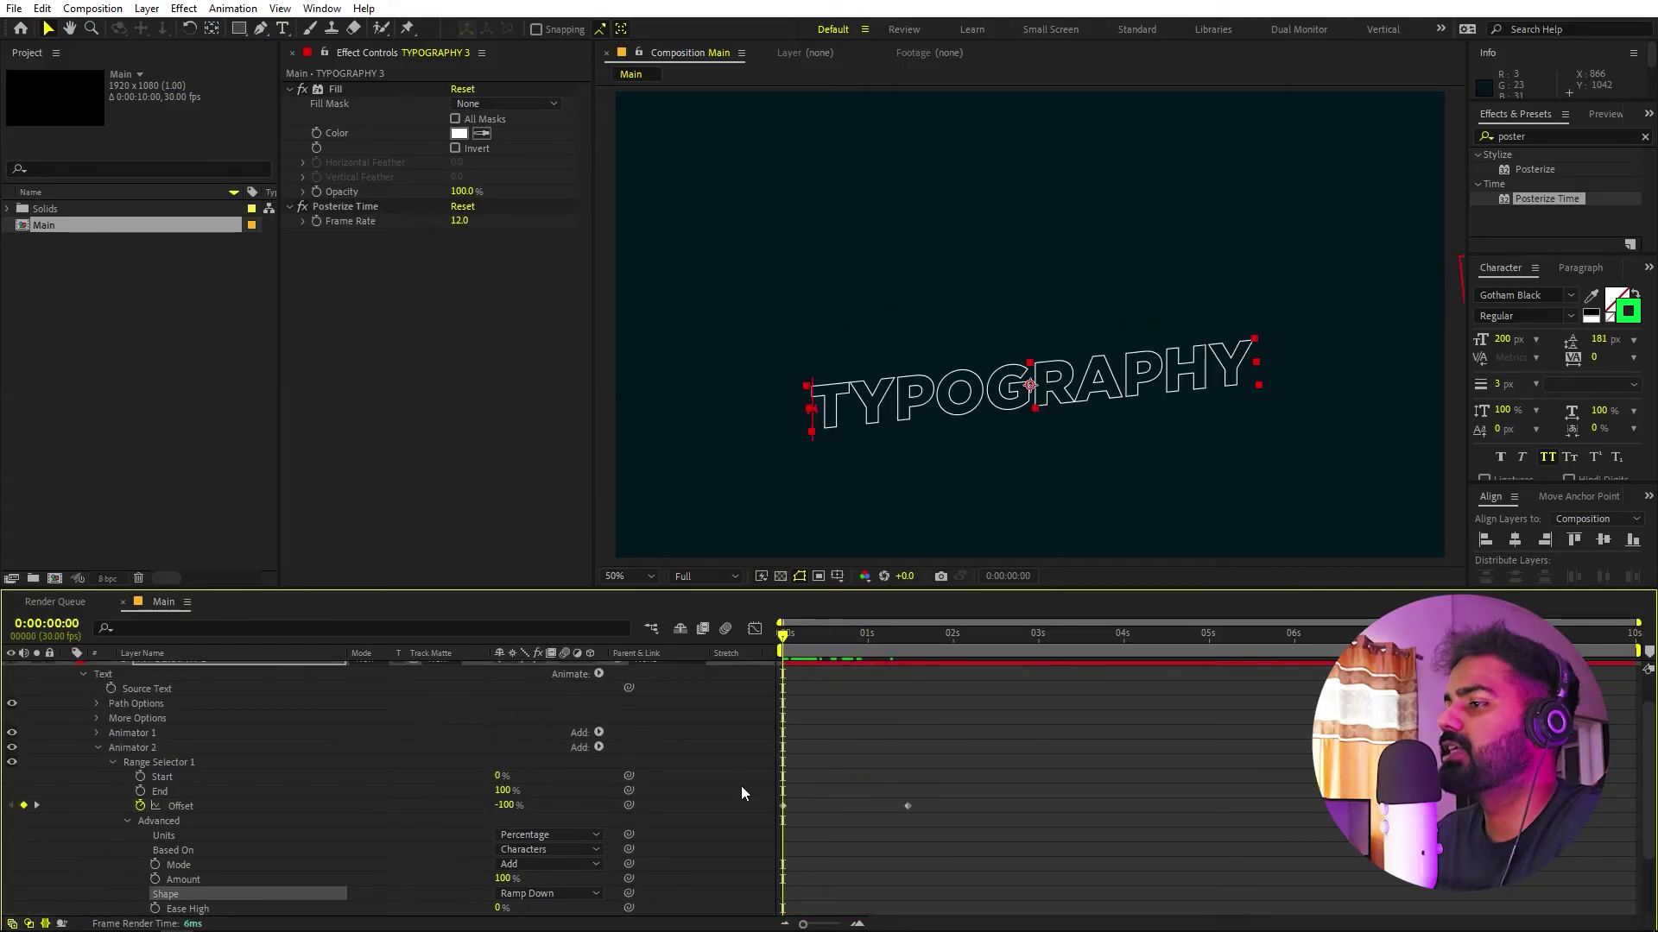
pyautogui.click(346, 804)
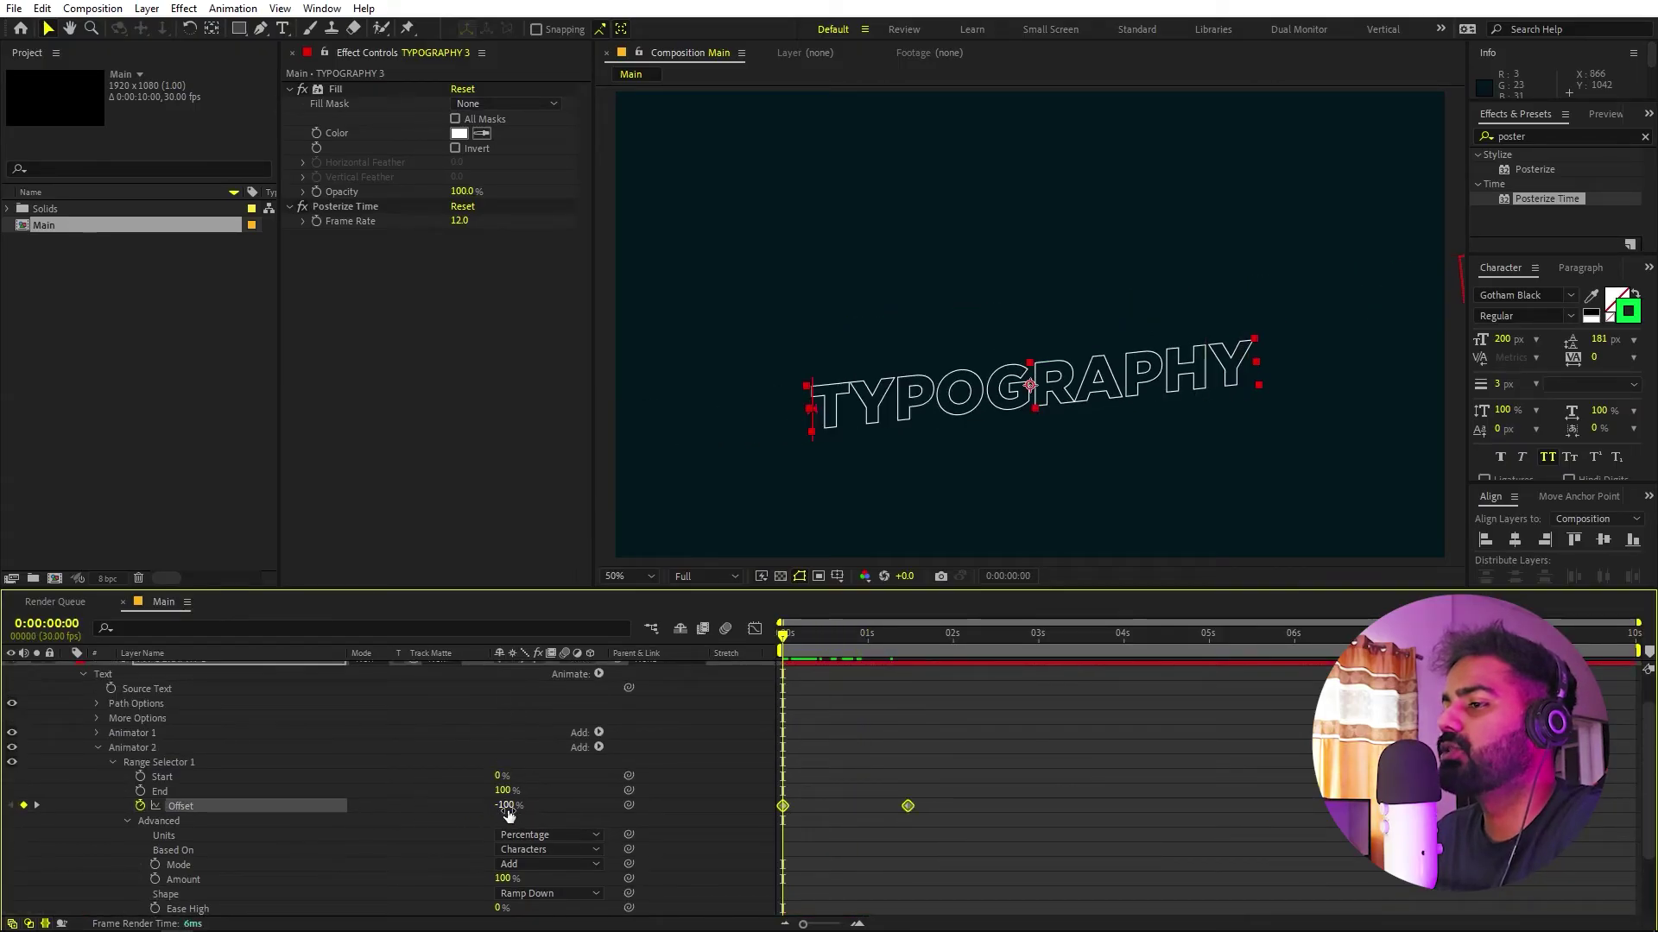
pyautogui.moveTo(519, 805); pyautogui.dragTo(699, 798)
# Set the Offset keyframe at 0:00:01:14 on TYPOGRAPHY 3 to -100%, preview the reversed fly-in, and collapse the layer
pyautogui.moveTo(819, 651); pyautogui.dragTo(910, 646)
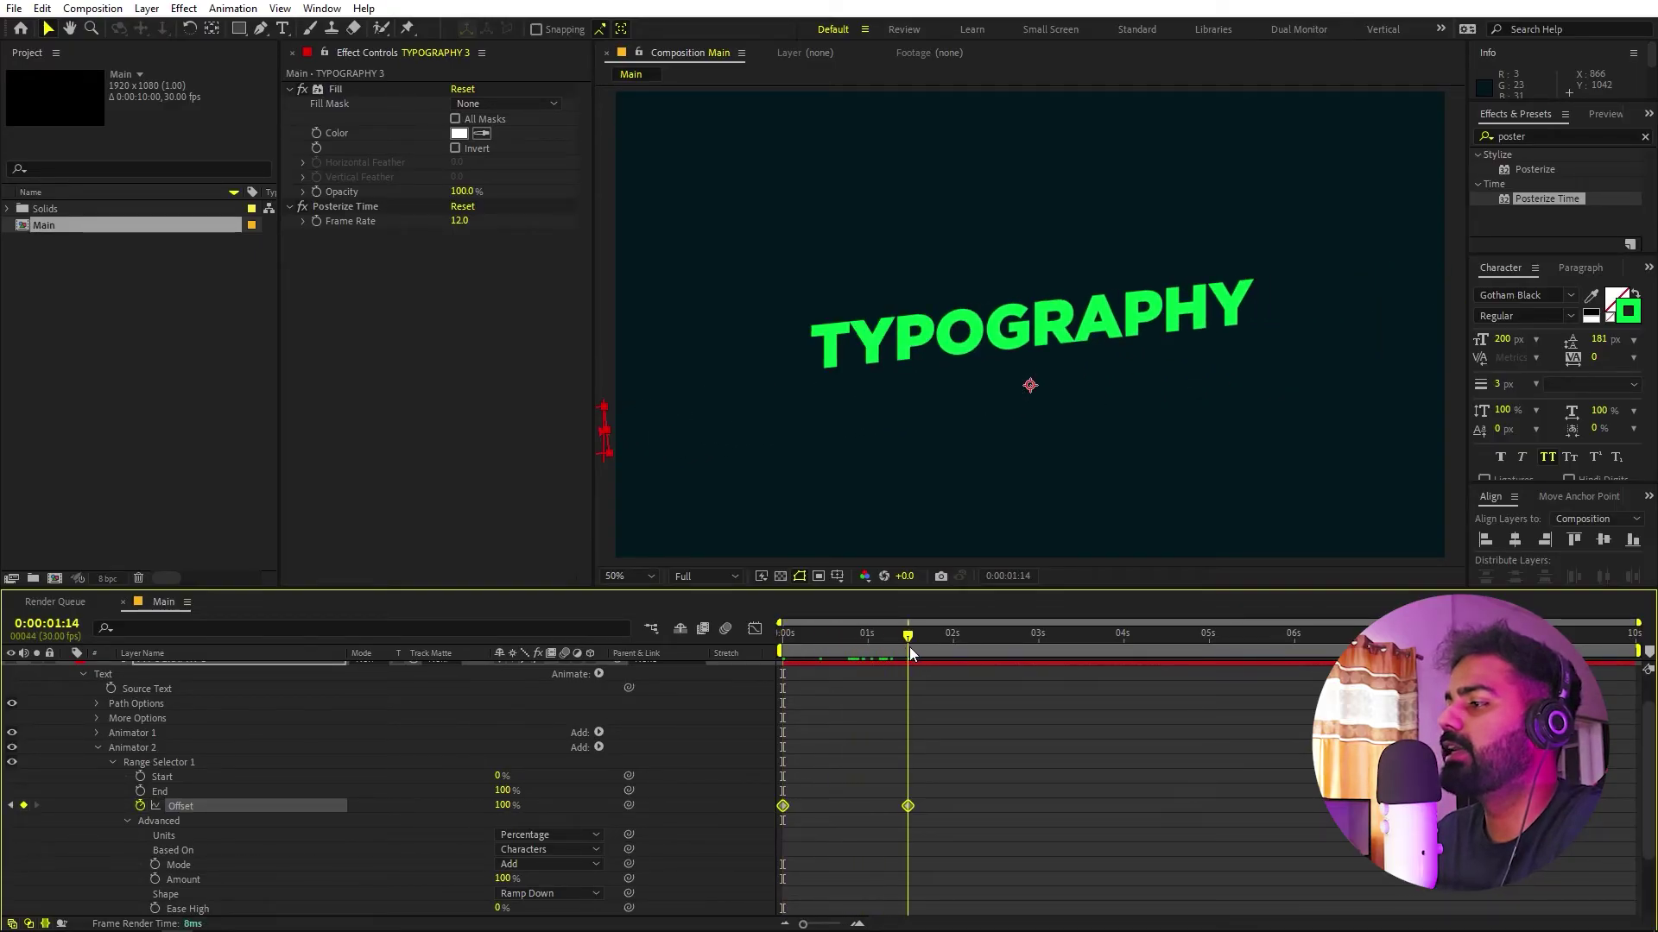
pyautogui.click(503, 805)
pyautogui.write('-100')
pyautogui.press('Return')
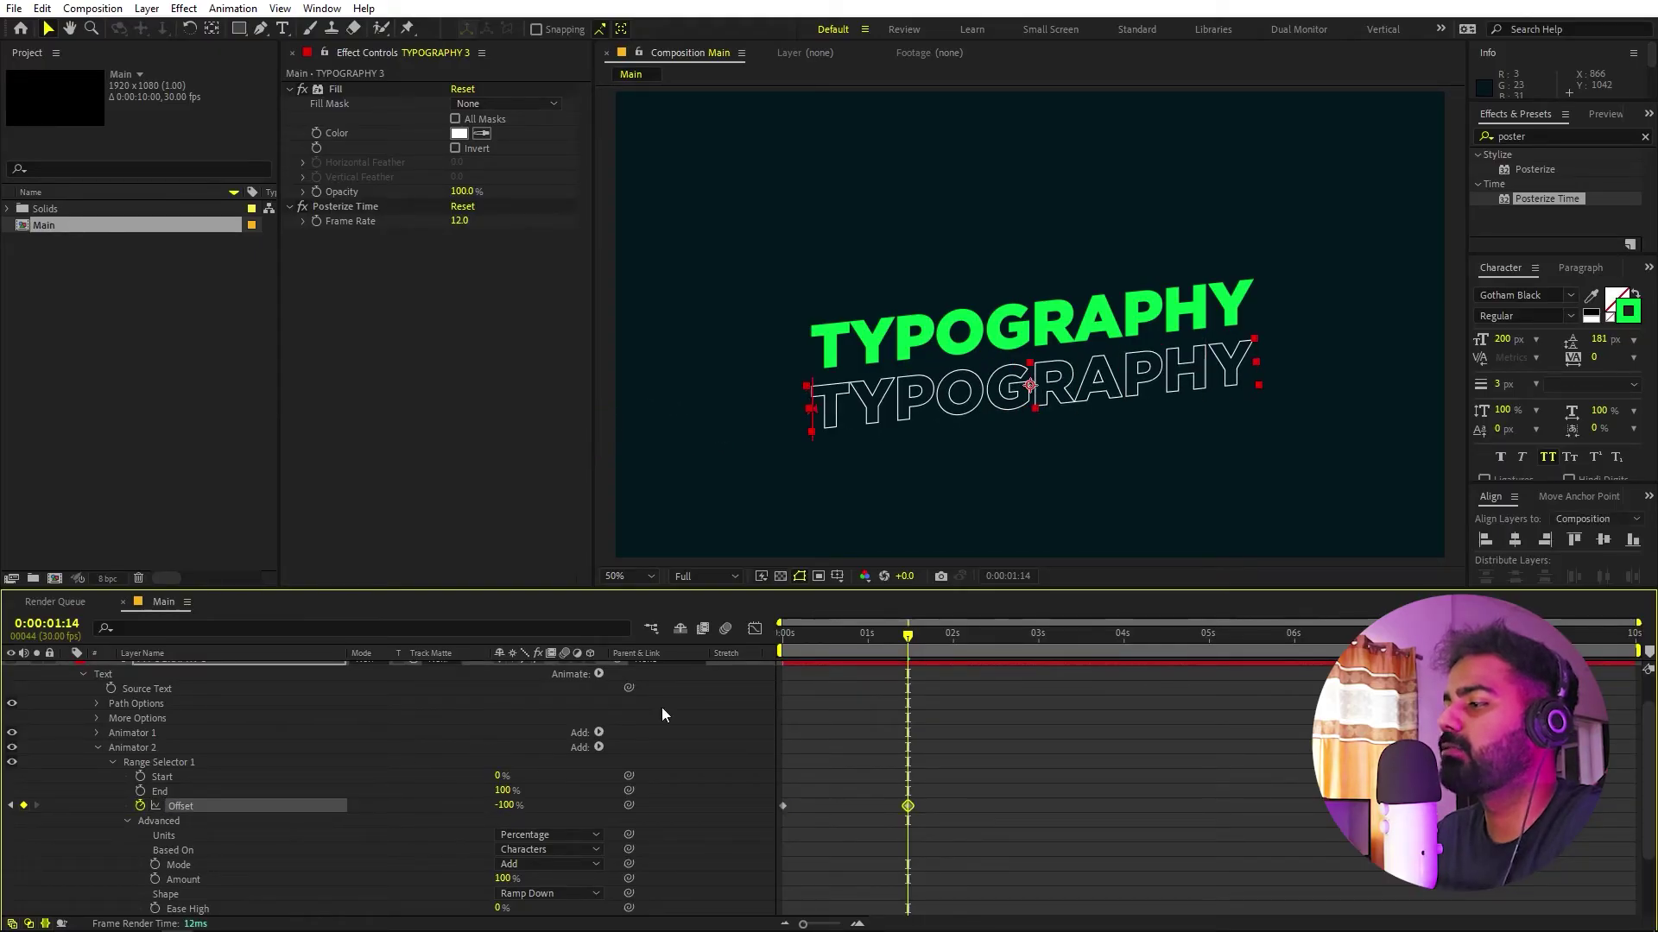
pyautogui.press('Home')
pyautogui.press('space')
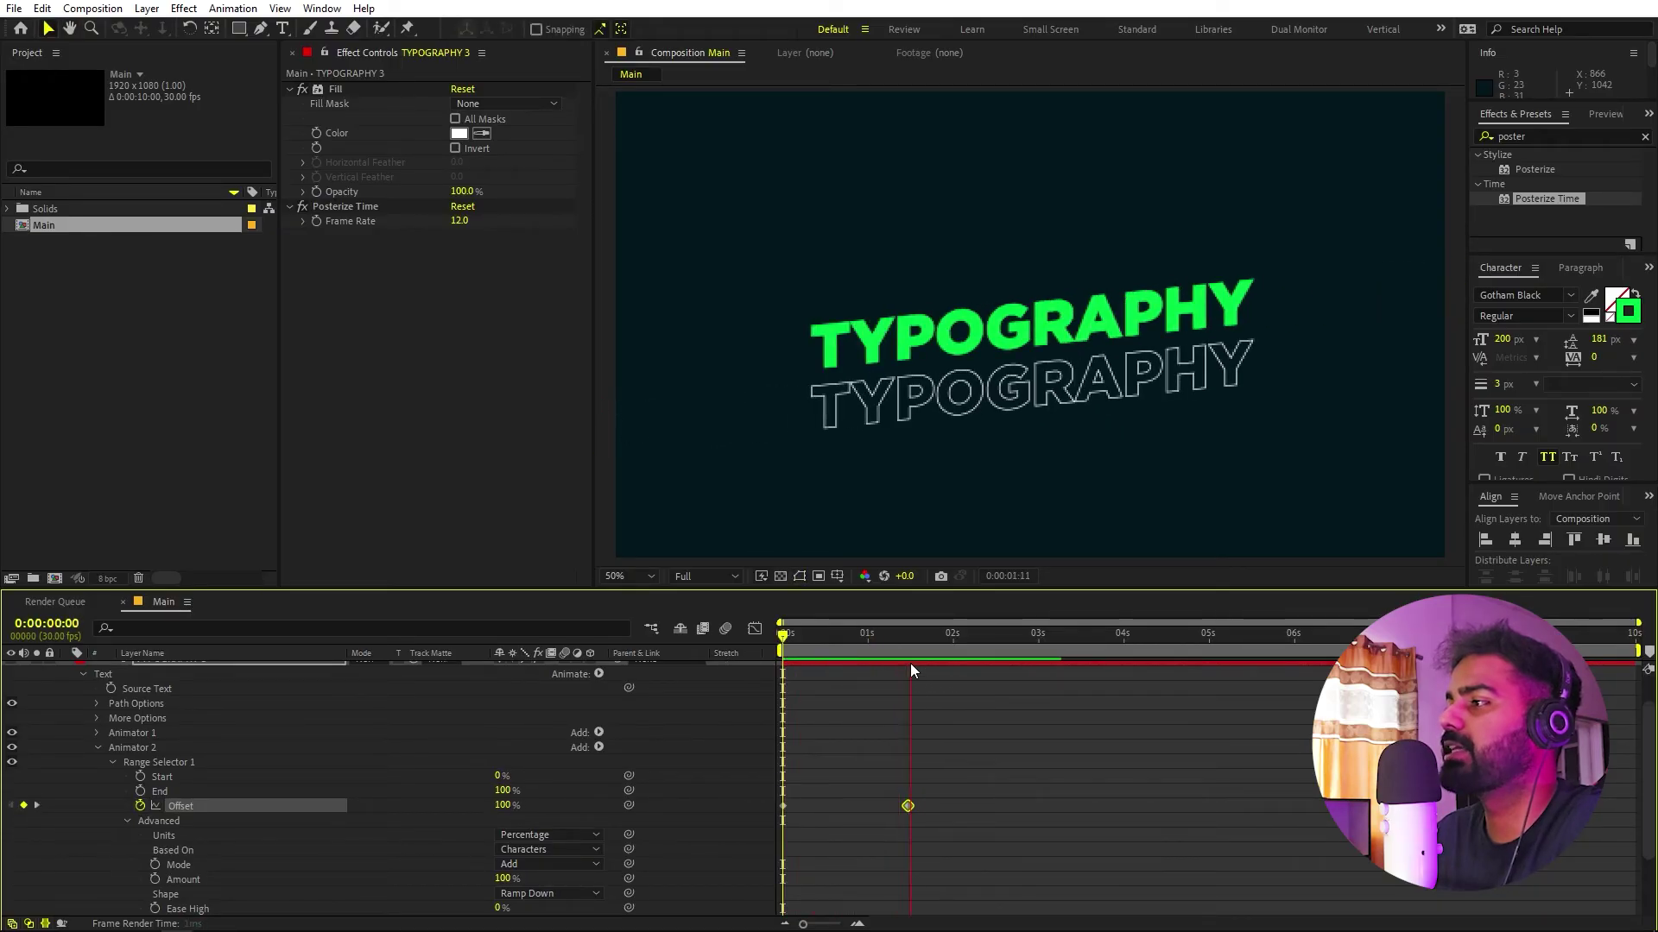
pyautogui.press('space')
pyautogui.moveTo(888, 641)
pyautogui.mouseDown()
pyautogui.moveTo(926, 641)
pyautogui.moveTo(909, 645)
pyautogui.mouseUp()
pyautogui.scroll(1, 126, 755)
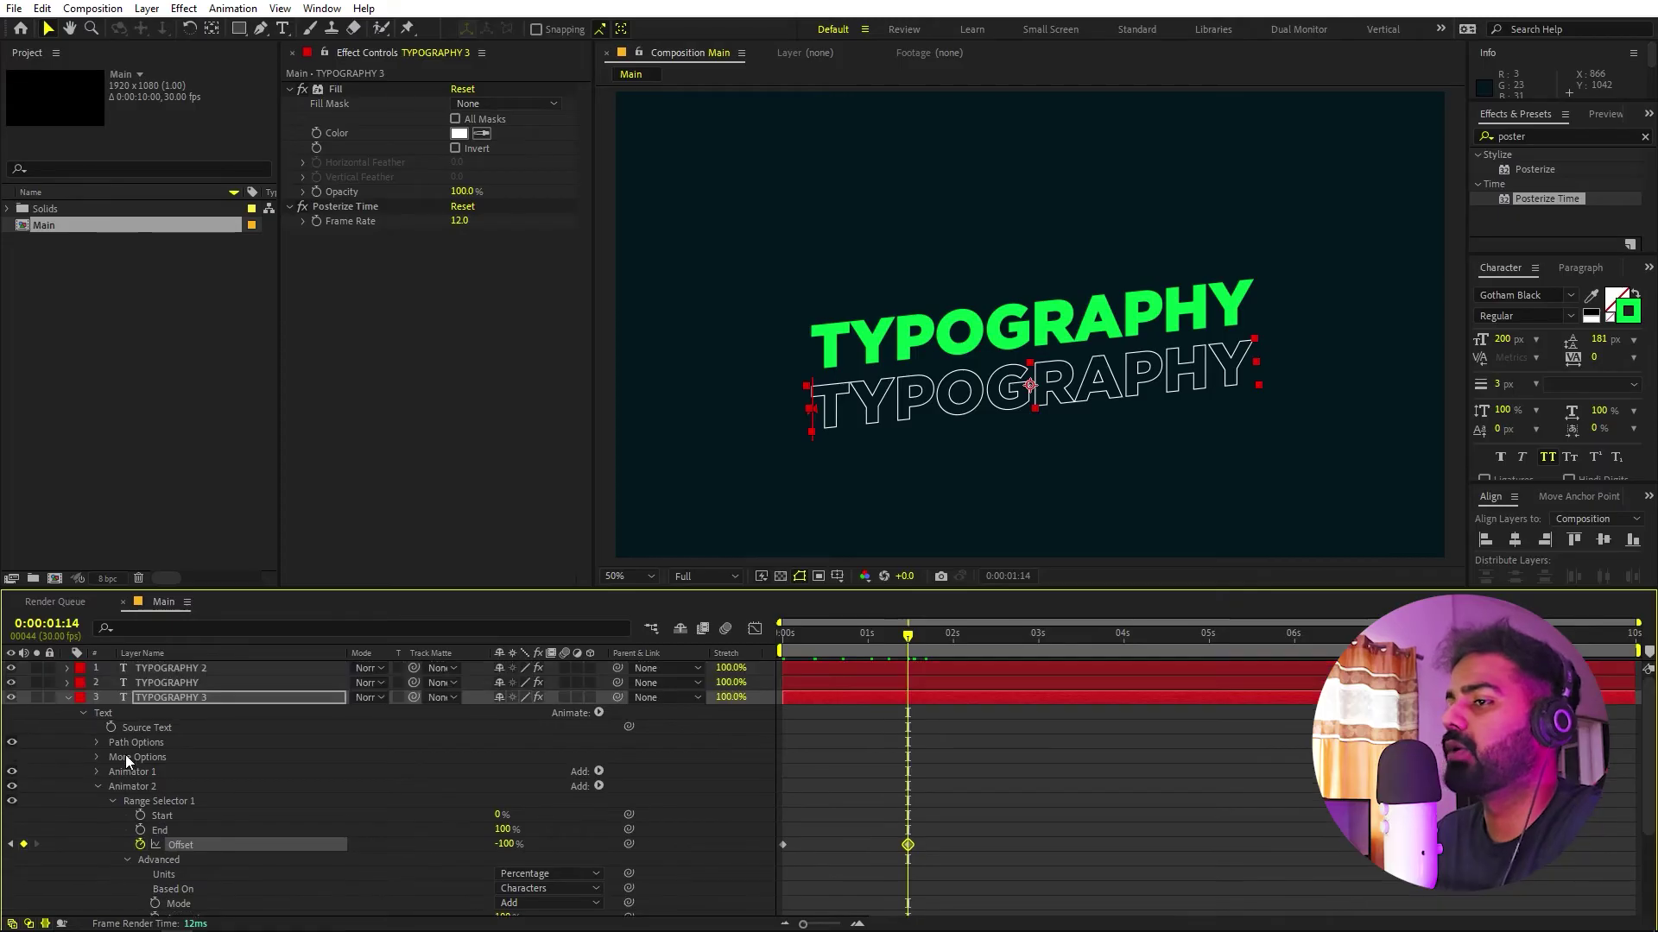
pyautogui.click(69, 696)
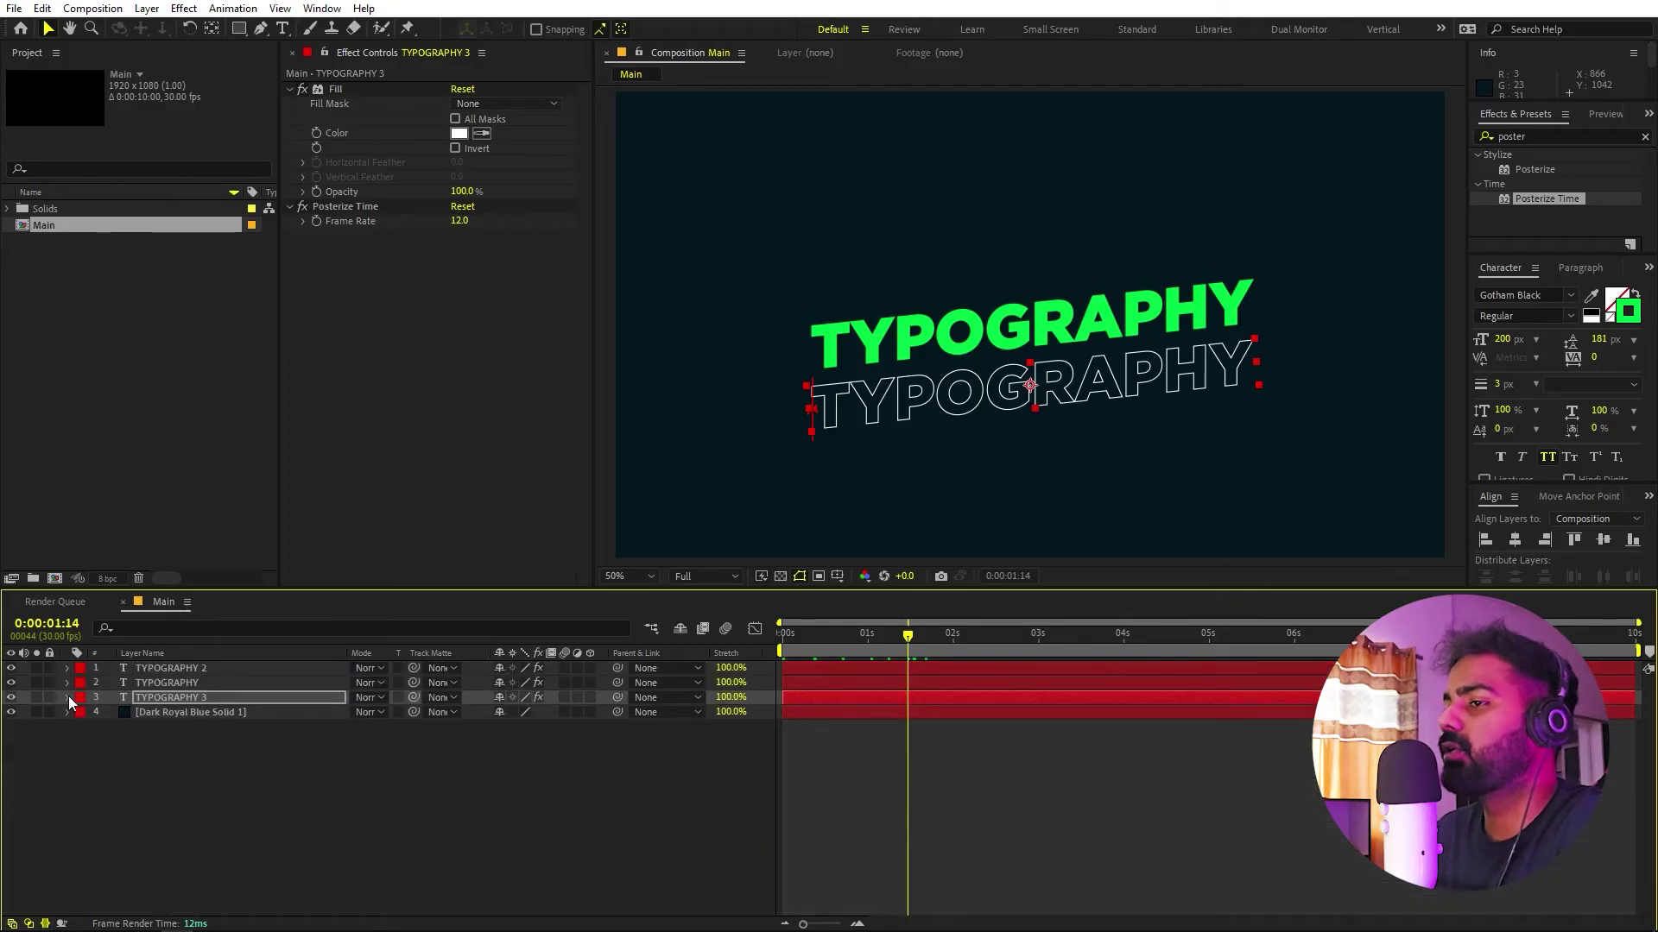
# Duplicate the white outlined TYPOGRAPHY 3 and move the copy up to sit just above the filled green title
pyautogui.click(168, 695)
pyautogui.hotkey('ctrl', 'd')
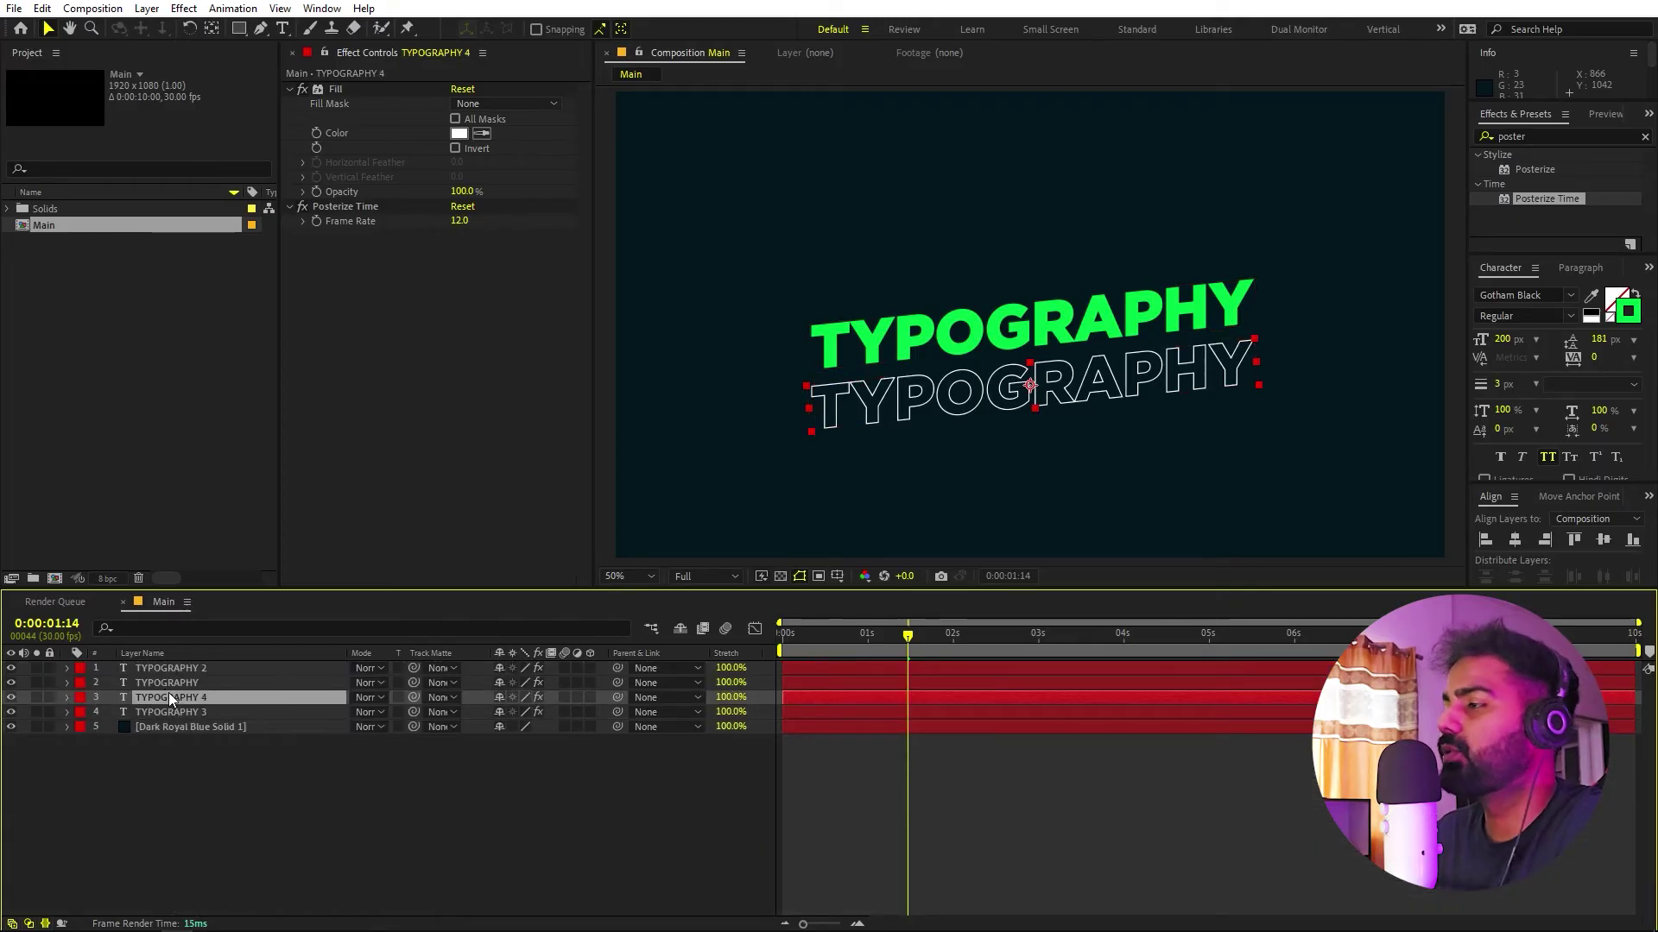
pyautogui.hotkey('shift', 'Up')
pyautogui.hotkey('shift', 'Up')
pyautogui.hotkey('shift', 'Up')
pyautogui.hotkey('shift', 'Up')
pyautogui.hotkey('shift', 'Up')
pyautogui.hotkey('shift', 'Up')
pyautogui.hotkey('shift', 'Up')
pyautogui.hotkey('shift', 'Up')
pyautogui.hotkey('shift', 'Up')
pyautogui.hotkey('shift', 'Up')
pyautogui.hotkey('shift', 'Up')
pyautogui.hotkey('shift', 'Up')
pyautogui.hotkey('shift', 'Up')
pyautogui.hotkey('shift', 'Up')
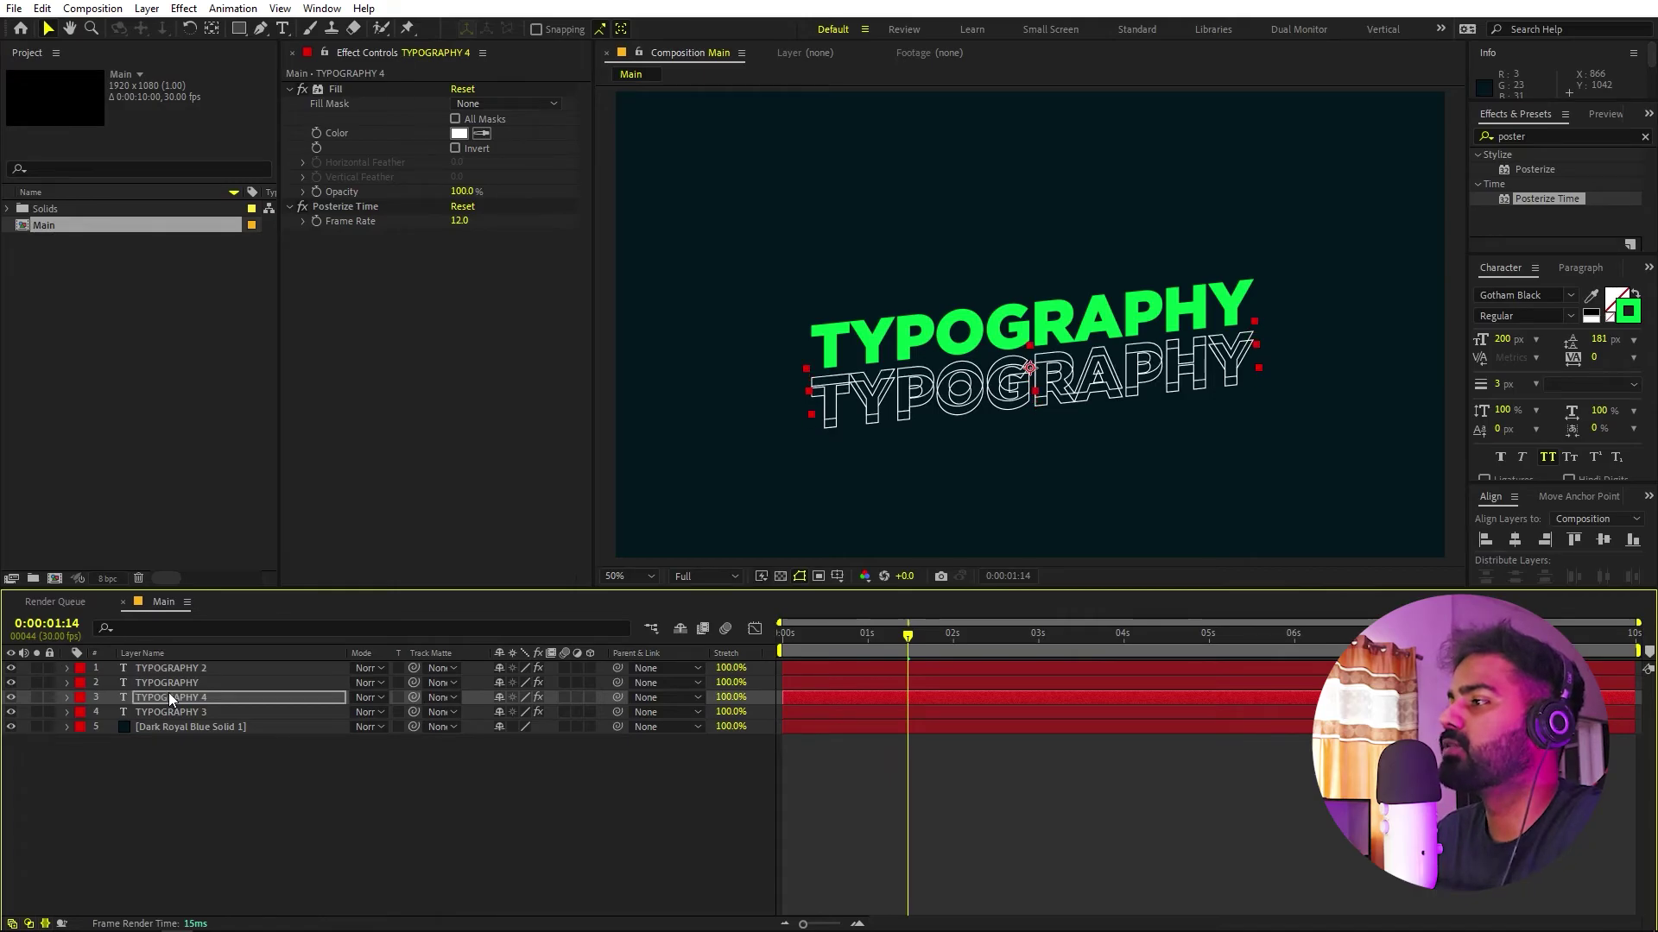
# Duplicate the green outlined TYPOGRAPHY layer and move the copy down beneath the lower white outlined title with matching spacing
pyautogui.click(163, 684)
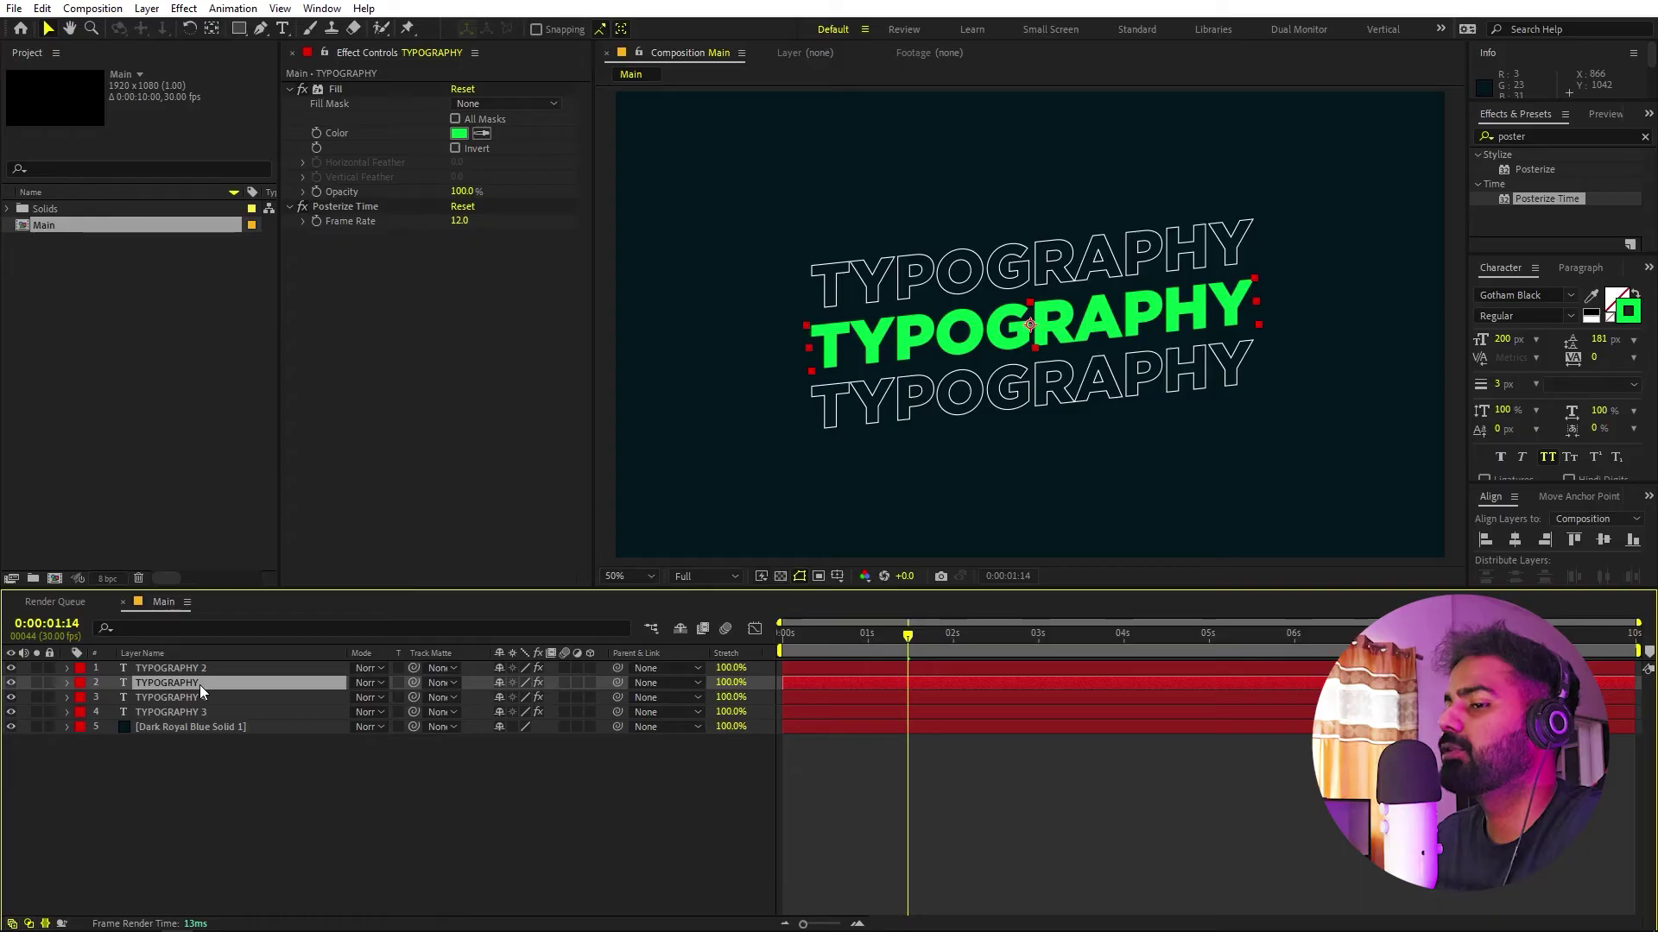
pyautogui.hotkey('ctrl', 'd')
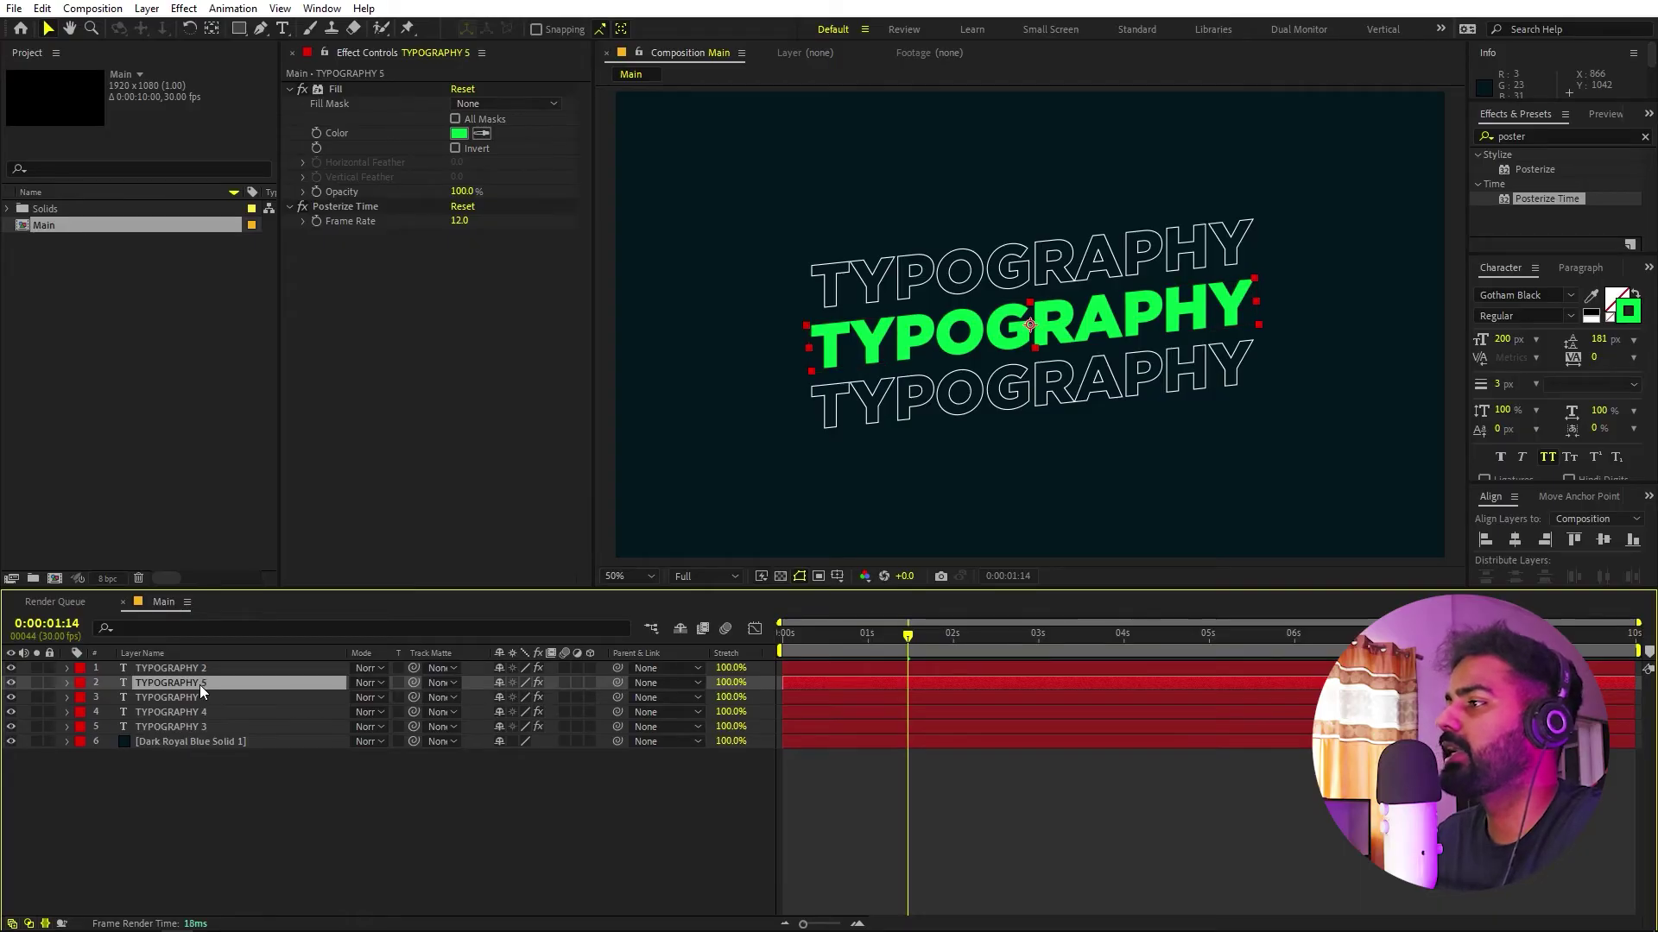
pyautogui.hotkey('shift', 'Down')
pyautogui.hotkey('shift', 'Down')
pyautogui.hotkey('shift', 'Down')
pyautogui.hotkey('shift', 'Down')
pyautogui.hotkey('shift', 'Down')
pyautogui.hotkey('shift', 'Down')
pyautogui.hotkey('shift', 'Down')
pyautogui.hotkey('shift', 'Down')
pyautogui.hotkey('shift', 'Down')
pyautogui.hotkey('shift', 'Down')
pyautogui.hotkey('shift', 'Down')
pyautogui.hotkey('shift', 'Down')
pyautogui.hotkey('shift', 'Down')
pyautogui.hotkey('shift', 'Down')
pyautogui.hotkey('shift', 'Down')
pyautogui.hotkey('shift', 'Down')
pyautogui.hotkey('shift', 'Down')
pyautogui.hotkey('shift', 'Down')
pyautogui.hotkey('shift', 'Down')
pyautogui.hotkey('shift', 'Down')
pyautogui.hotkey('shift', 'Down')
pyautogui.hotkey('shift', 'Down')
pyautogui.hotkey('shift', 'Down')
pyautogui.hotkey('shift', 'Down')
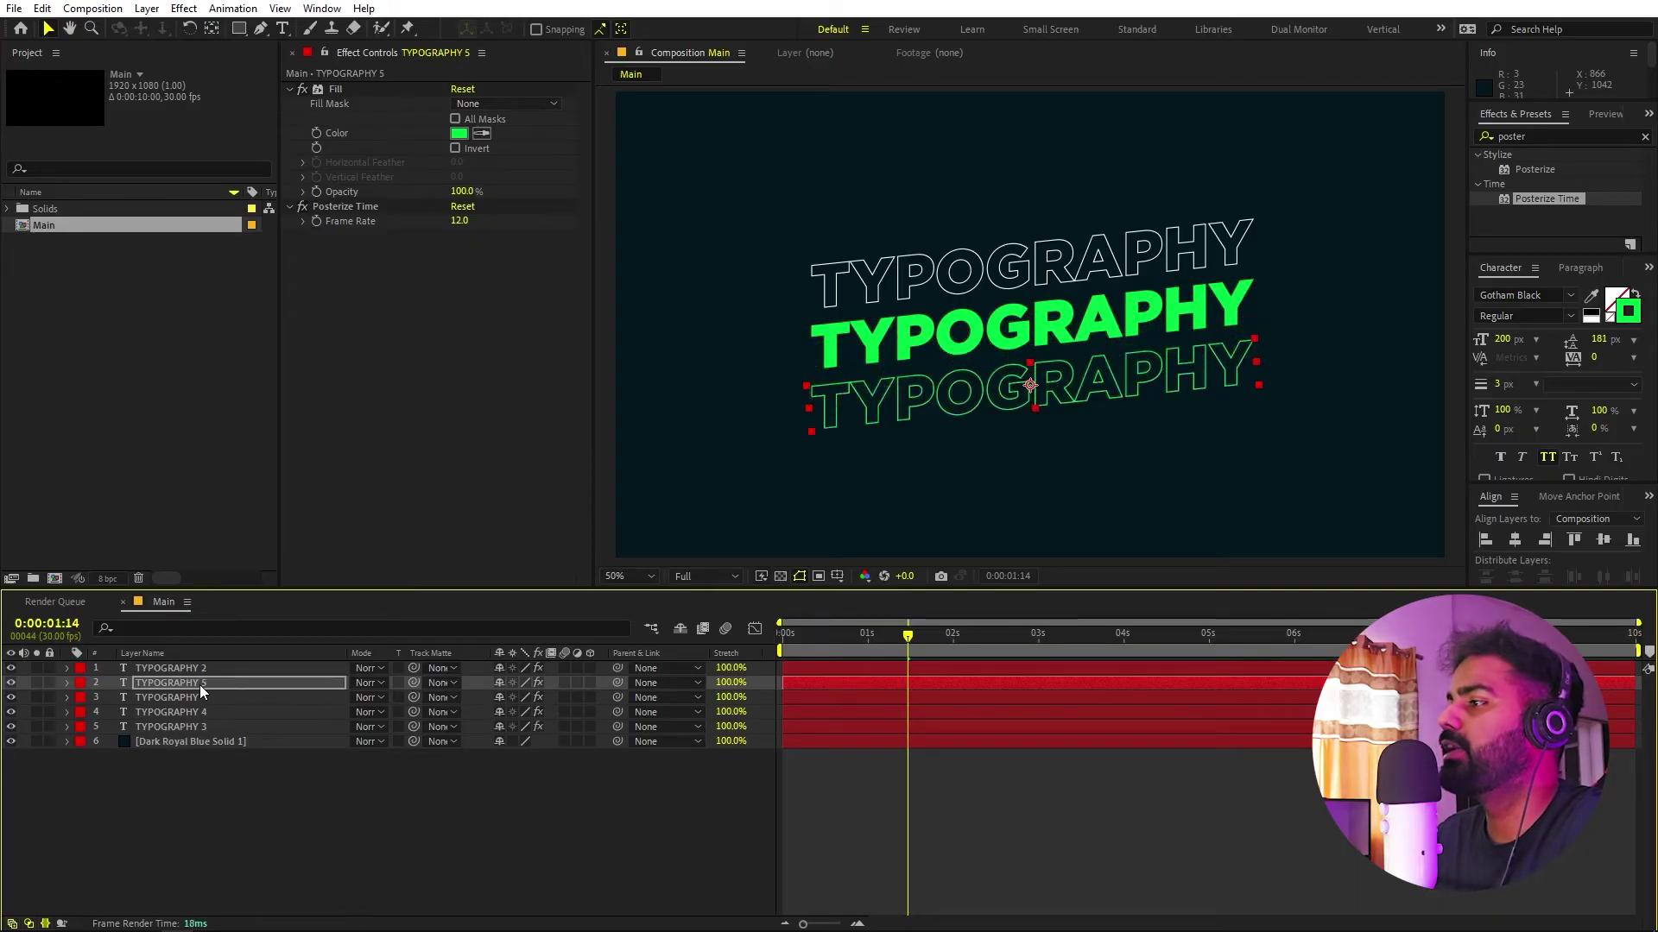
pyautogui.hotkey('shift', 'Down')
pyautogui.hotkey('shift', 'Down')
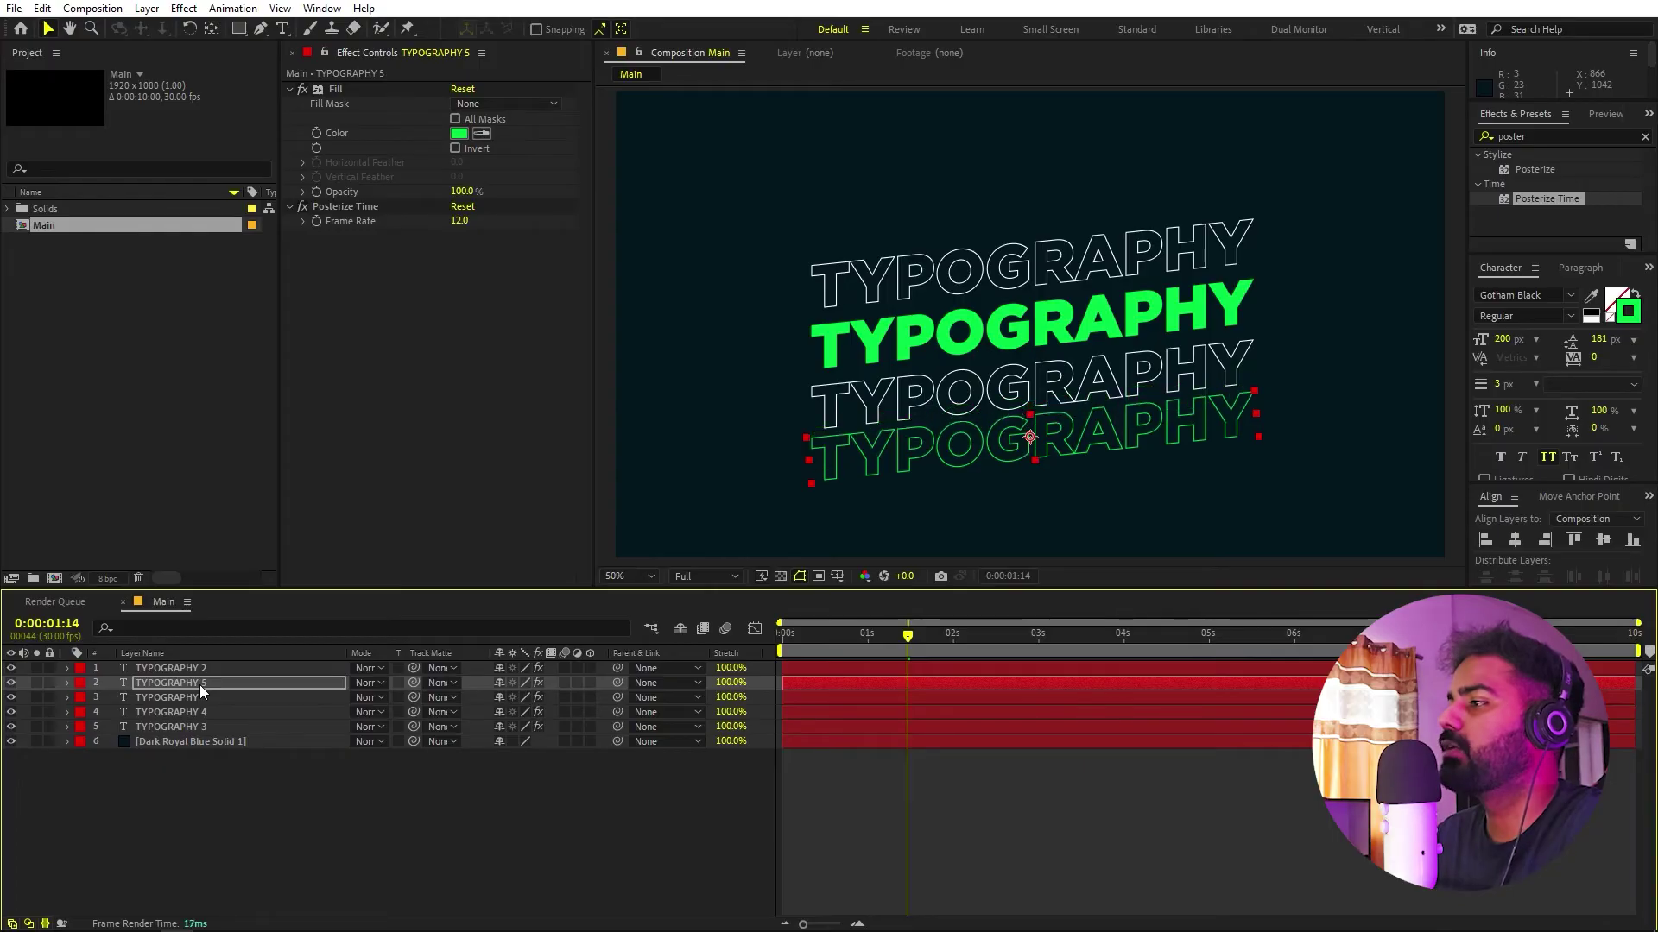
pyautogui.moveTo(903, 646); pyautogui.dragTo(936, 659)
pyautogui.hotkey('shift', 'Down')
pyautogui.hotkey('shift', 'Down')
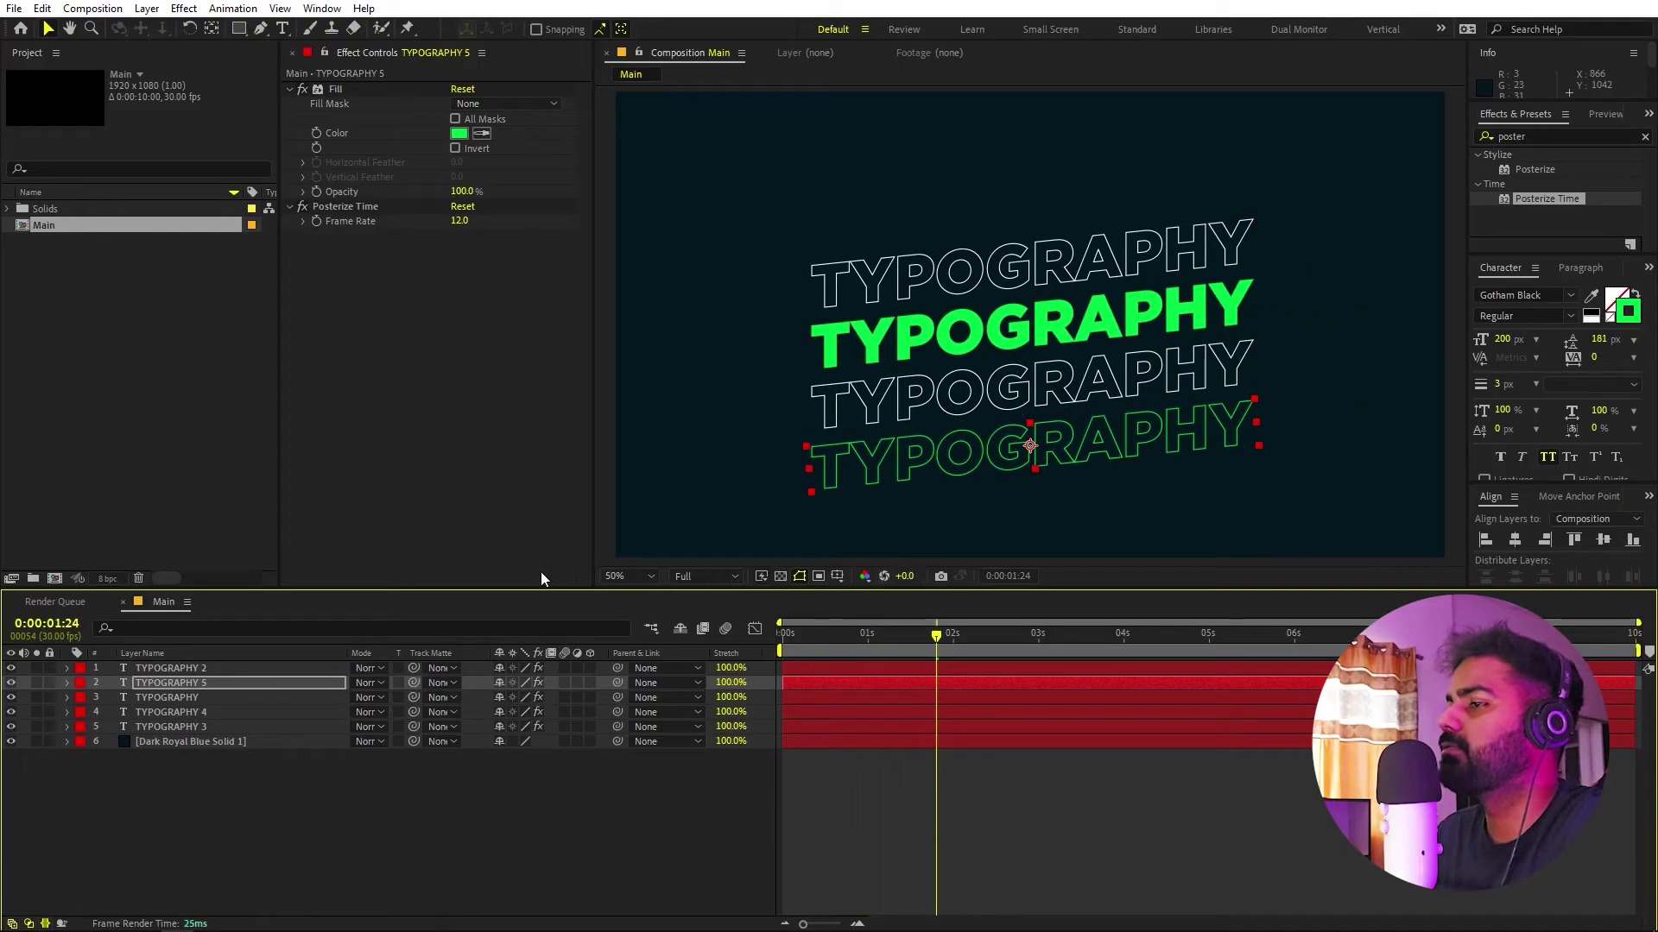
# Duplicate the green outlined TYPOGRAPHY 5 and move the copy up above the upper white outlined title
pyautogui.click(245, 687)
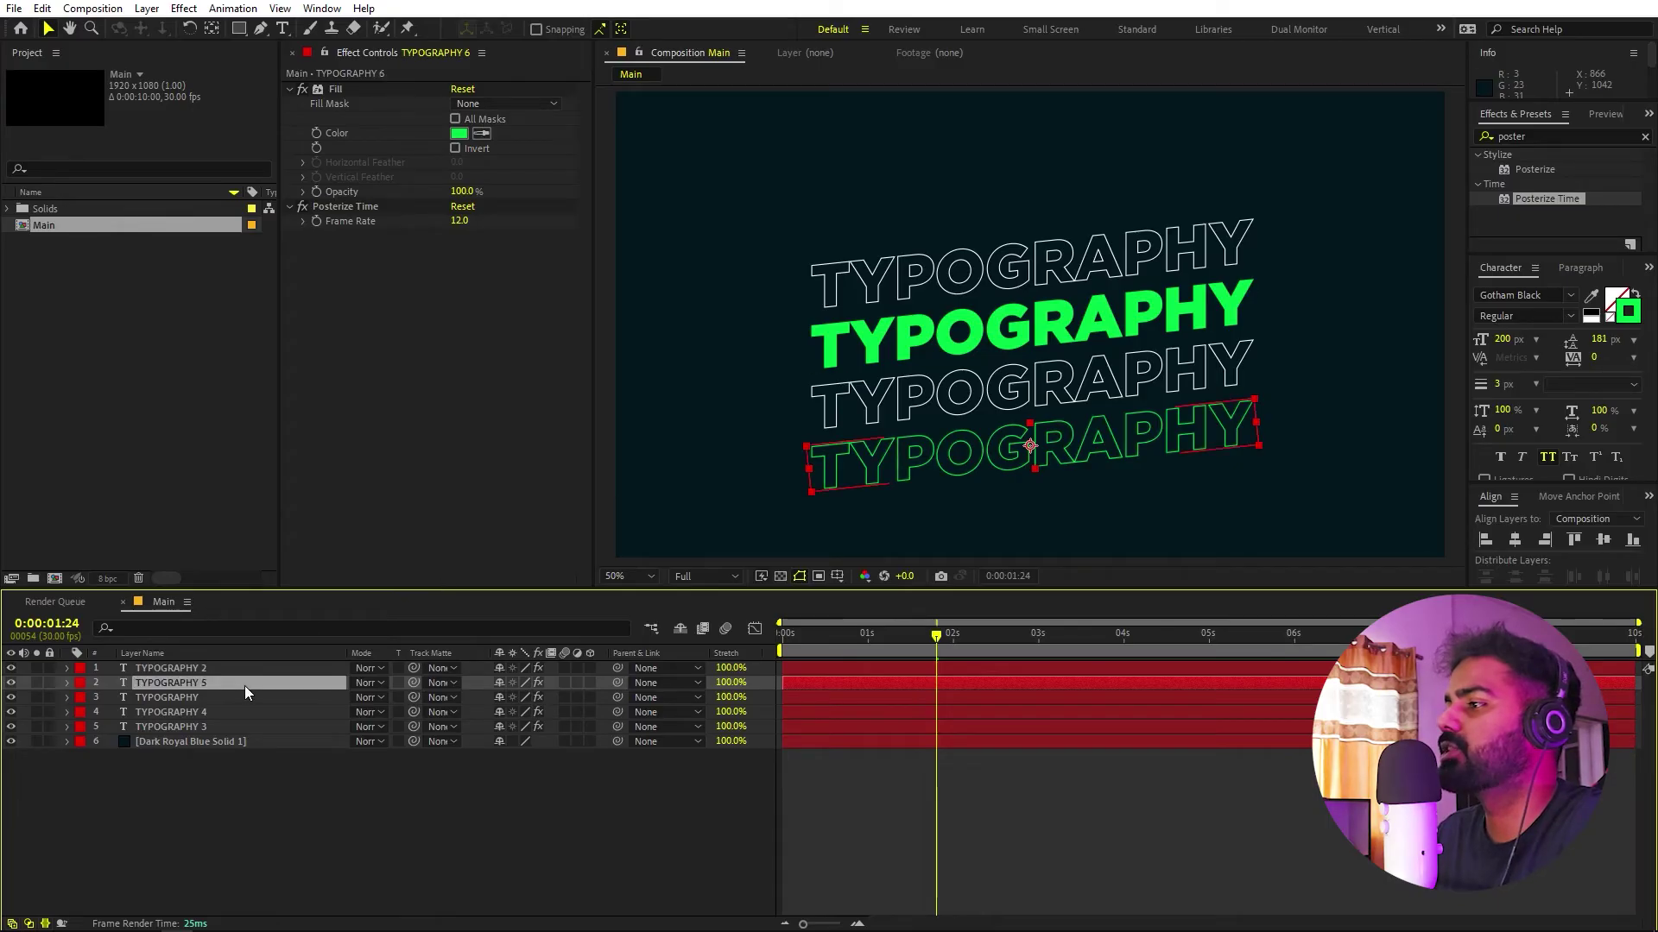
pyautogui.hotkey('ctrl', 'd')
pyautogui.hotkey('shift', 'Up')
pyautogui.hotkey('shift', 'Up')
pyautogui.hotkey('shift', 'Up')
pyautogui.hotkey('shift', 'Up')
pyautogui.hotkey('shift', 'Up')
pyautogui.hotkey('shift', 'Up')
pyautogui.hotkey('shift', 'Up')
pyautogui.hotkey('shift', 'Up')
pyautogui.hotkey('shift', 'Up')
pyautogui.hotkey('shift', 'Up')
pyautogui.hotkey('shift', 'Up')
pyautogui.hotkey('shift', 'Up')
pyautogui.hotkey('shift', 'Up')
pyautogui.hotkey('shift', 'Up')
pyautogui.hotkey('shift', 'Up')
pyautogui.hotkey('shift', 'Up')
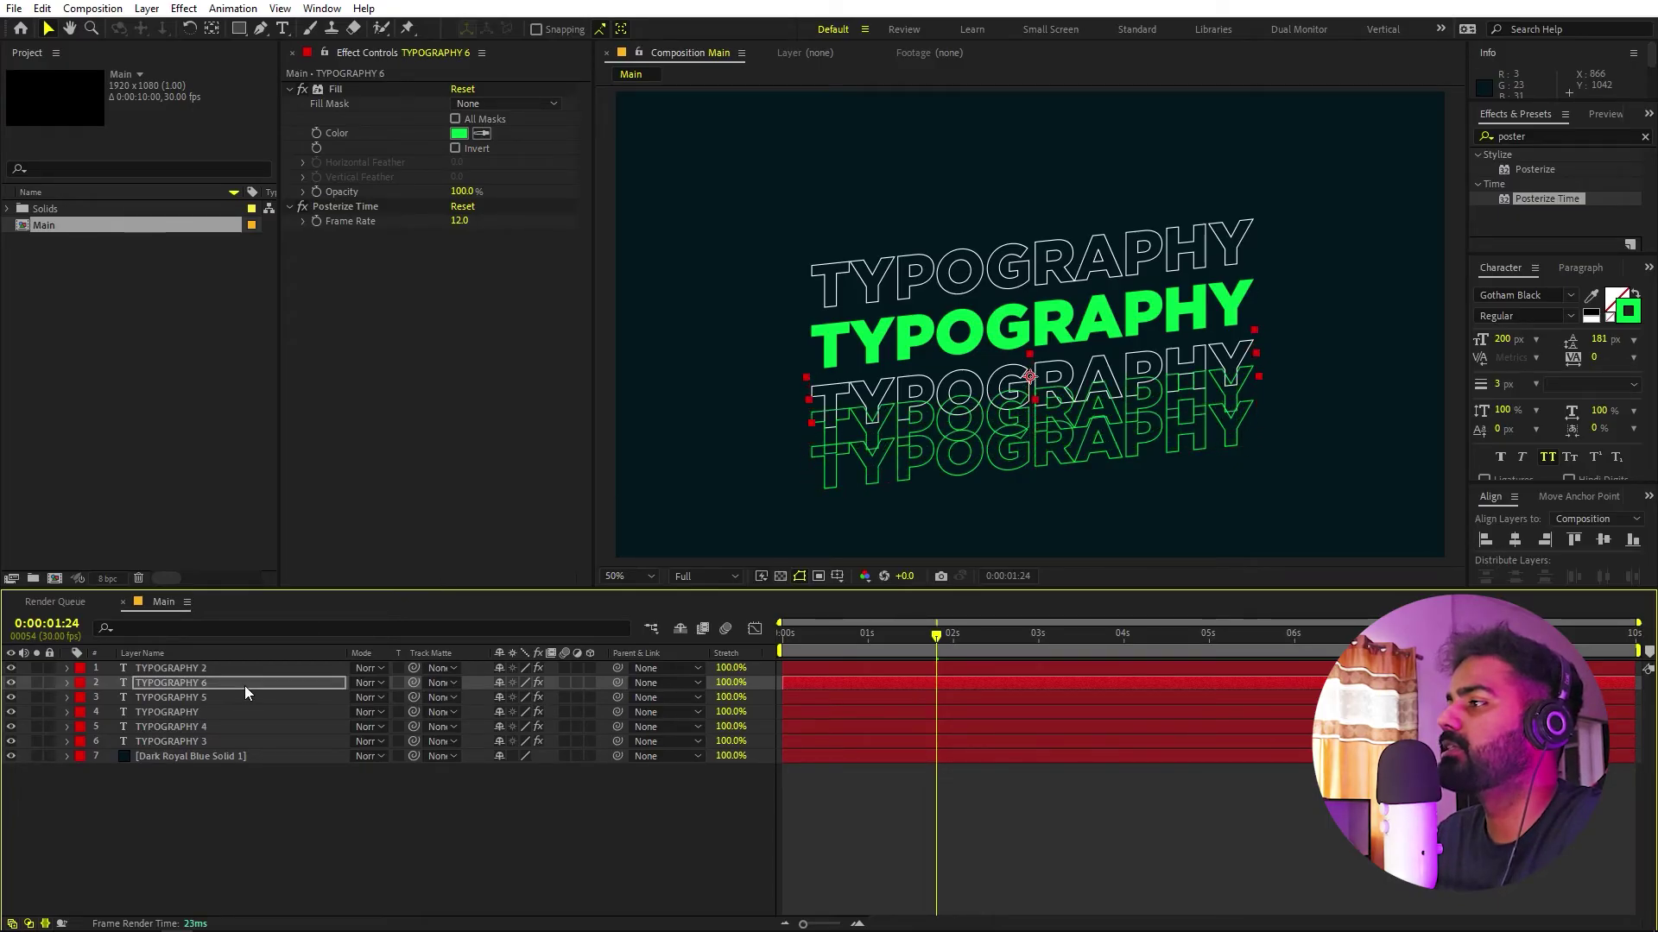
pyautogui.hotkey('shift', 'Up')
pyautogui.hotkey('shift', 'Up')
pyautogui.hotkey('shift', 'Up')
pyautogui.hotkey('shift', 'Up')
pyautogui.hotkey('shift', 'Up')
pyautogui.hotkey('shift', 'Up')
pyautogui.hotkey('shift', 'Up')
pyautogui.hotkey('shift', 'Up')
pyautogui.hotkey('shift', 'Up')
pyautogui.hotkey('shift', 'Up')
pyautogui.hotkey('shift', 'Up')
pyautogui.hotkey('shift', 'Up')
pyautogui.hotkey('shift', 'Up')
pyautogui.hotkey('shift', 'Up')
pyautogui.hotkey('shift', 'Up')
pyautogui.hotkey('shift', 'Up')
pyautogui.hotkey('shift', 'Up')
pyautogui.hotkey('shift', 'Up')
pyautogui.hotkey('shift', 'Up')
pyautogui.hotkey('shift', 'Up')
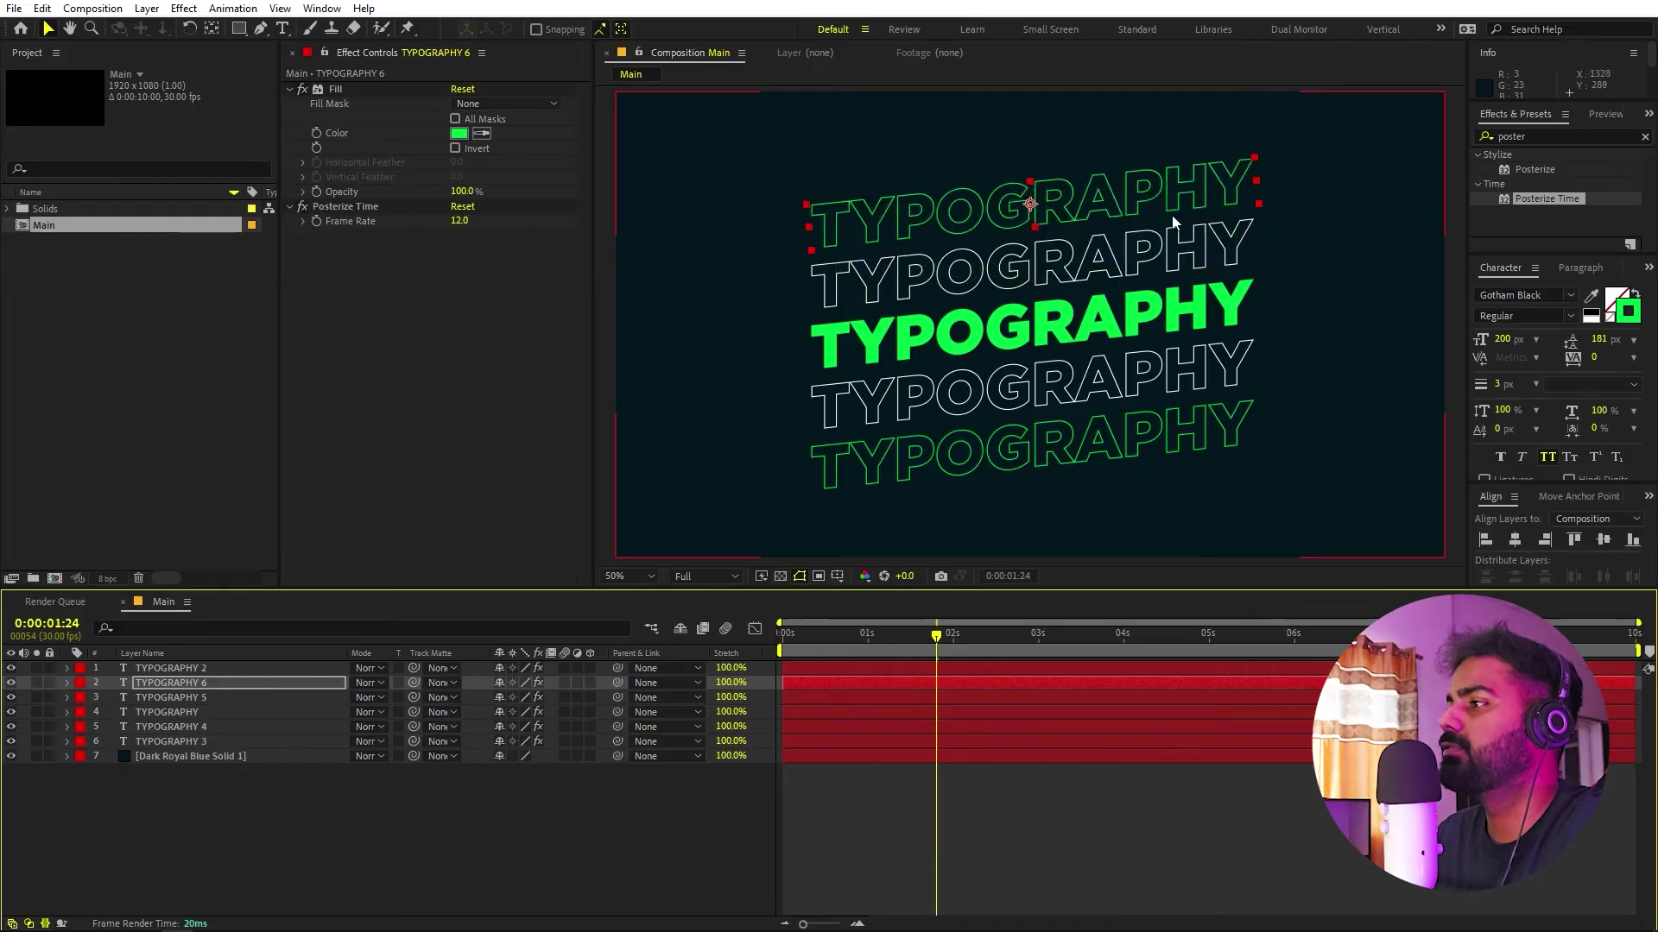
# Duplicate the white outlined TYPOGRAPHY 3 and move the copy down below the lowest green outlined title
pyautogui.click(955, 390)
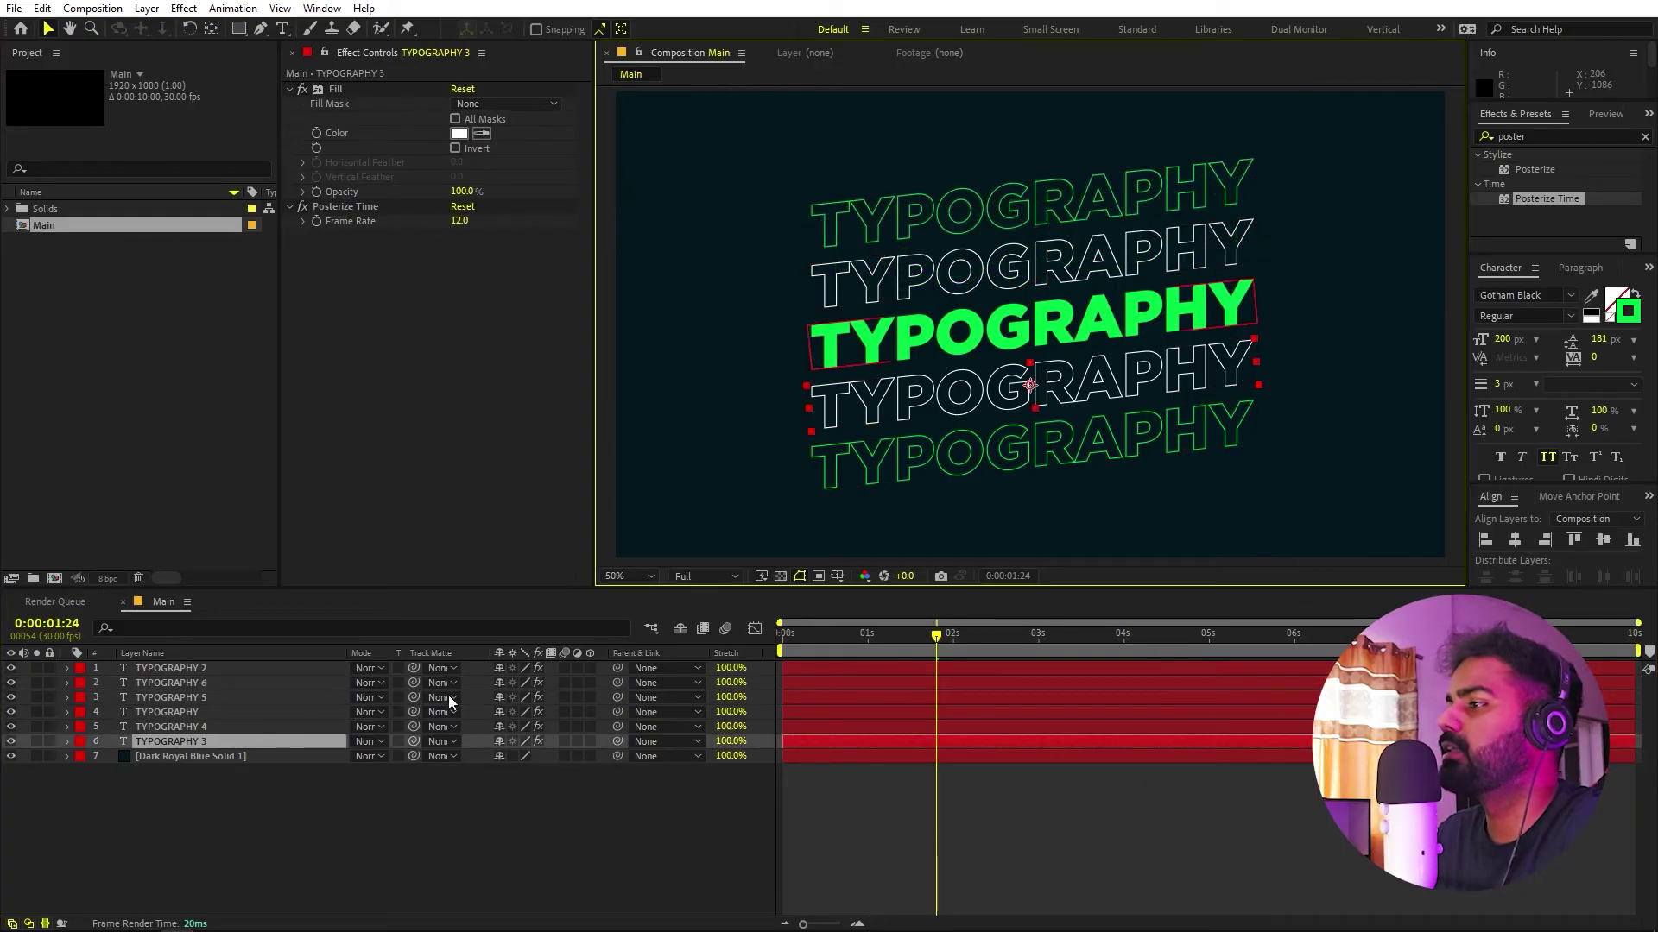
pyautogui.hotkey('ctrl', 'd')
pyautogui.hotkey('shift', 'Down')
pyautogui.hotkey('shift', 'Down')
pyautogui.hotkey('shift', 'Down')
pyautogui.hotkey('shift', 'Down')
pyautogui.hotkey('shift', 'Down')
pyautogui.hotkey('shift', 'Down')
pyautogui.hotkey('shift', 'Down')
pyautogui.hotkey('shift', 'Down')
pyautogui.hotkey('shift', 'Down')
pyautogui.hotkey('shift', 'Down')
pyautogui.hotkey('shift', 'Down')
pyautogui.hotkey('shift', 'Down')
pyautogui.hotkey('shift', 'Down')
pyautogui.hotkey('shift', 'Down')
pyautogui.hotkey('shift', 'Down')
pyautogui.hotkey('shift', 'Down')
pyautogui.hotkey('shift', 'Down')
pyautogui.hotkey('shift', 'Down')
pyautogui.hotkey('shift', 'Down')
pyautogui.hotkey('shift', 'Down')
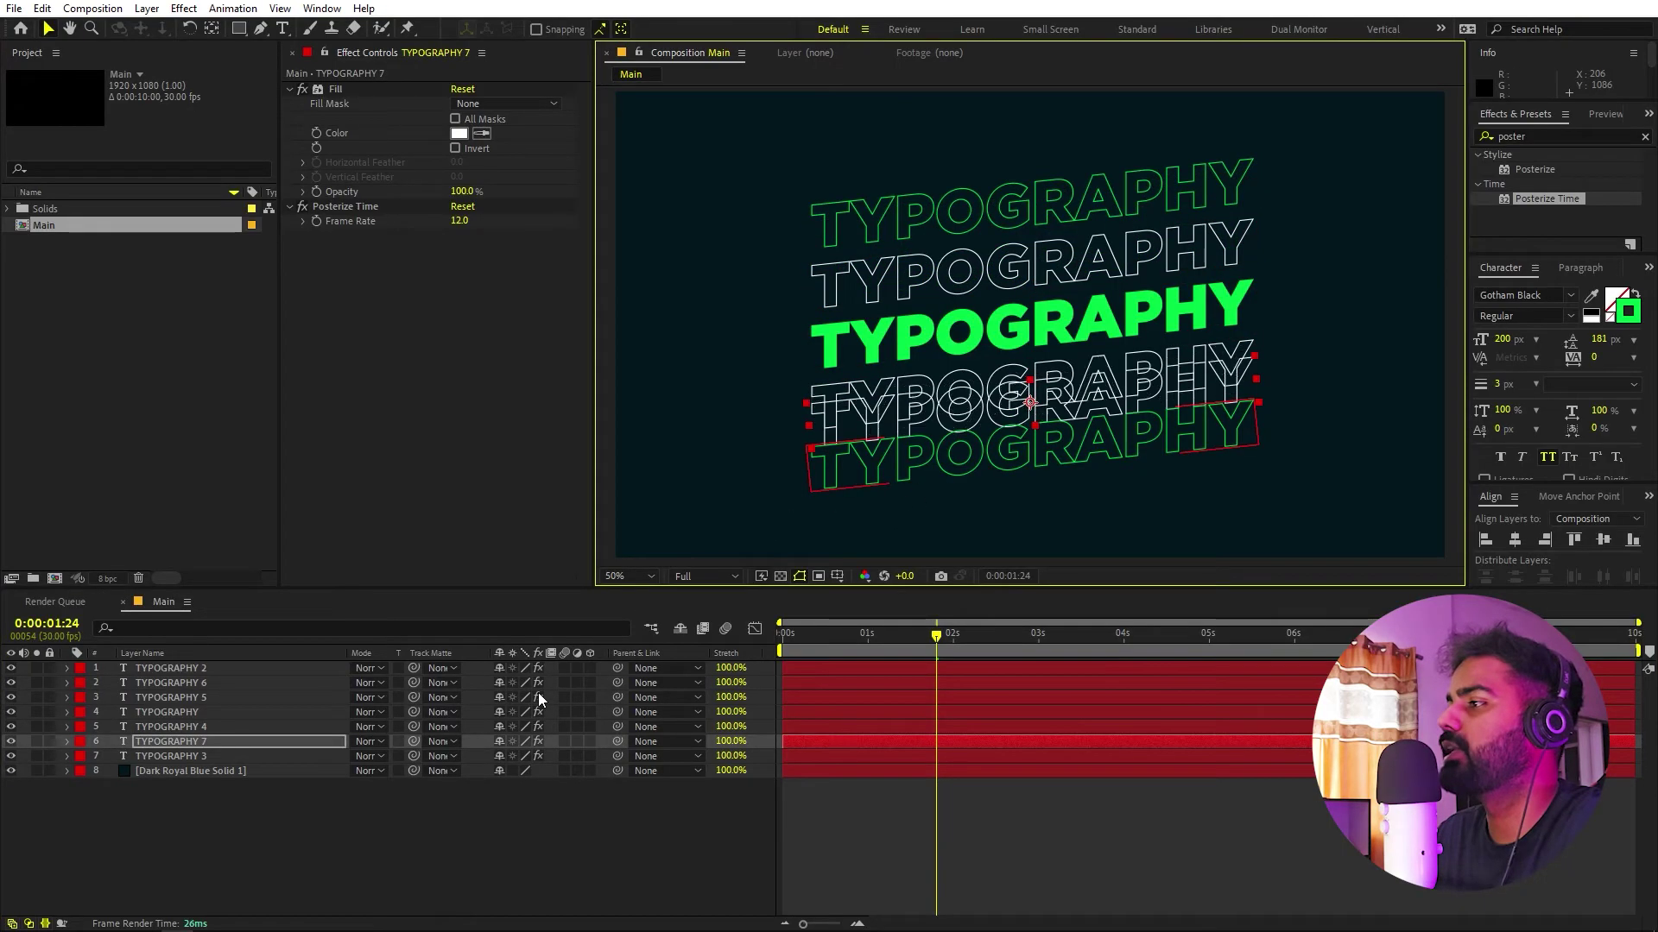
pyautogui.hotkey('shift', 'Down')
pyautogui.hotkey('shift', 'Down')
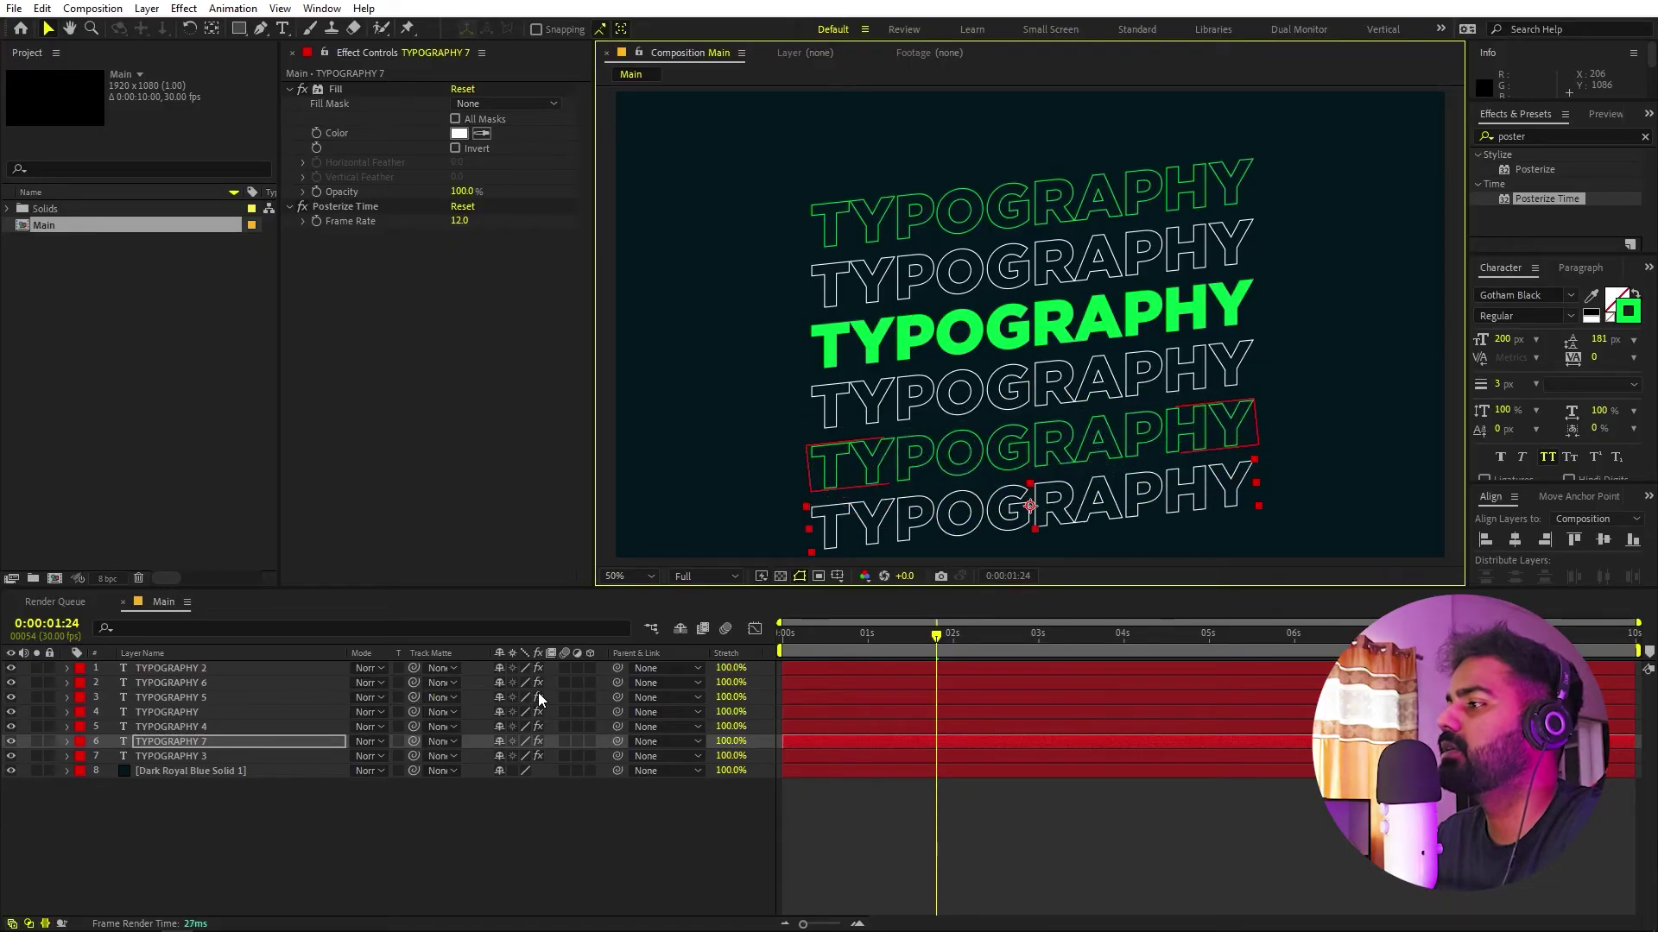
# Duplicate the white outlined title above the filled green one and move the copy up above the highest green outline
pyautogui.click(924, 273)
pyautogui.hotkey('ctrl', 'd')
pyautogui.hotkey('shift', 'Up')
pyautogui.hotkey('shift', 'Up')
pyautogui.hotkey('shift', 'Up')
pyautogui.hotkey('shift', 'Up')
pyautogui.hotkey('shift', 'Up')
pyautogui.hotkey('shift', 'Up')
pyautogui.hotkey('shift', 'Up')
pyautogui.hotkey('shift', 'Up')
pyautogui.hotkey('shift', 'Up')
pyautogui.hotkey('shift', 'Up')
pyautogui.hotkey('shift', 'Up')
pyautogui.hotkey('shift', 'Up')
pyautogui.hotkey('shift', 'Up')
pyautogui.hotkey('shift', 'Up')
pyautogui.hotkey('shift', 'Up')
pyautogui.hotkey('shift', 'Up')
pyautogui.hotkey('shift', 'Up')
pyautogui.hotkey('shift', 'Up')
pyautogui.hotkey('shift', 'Up')
pyautogui.hotkey('shift', 'Up')
pyautogui.hotkey('shift', 'Up')
pyautogui.hotkey('shift', 'Up')
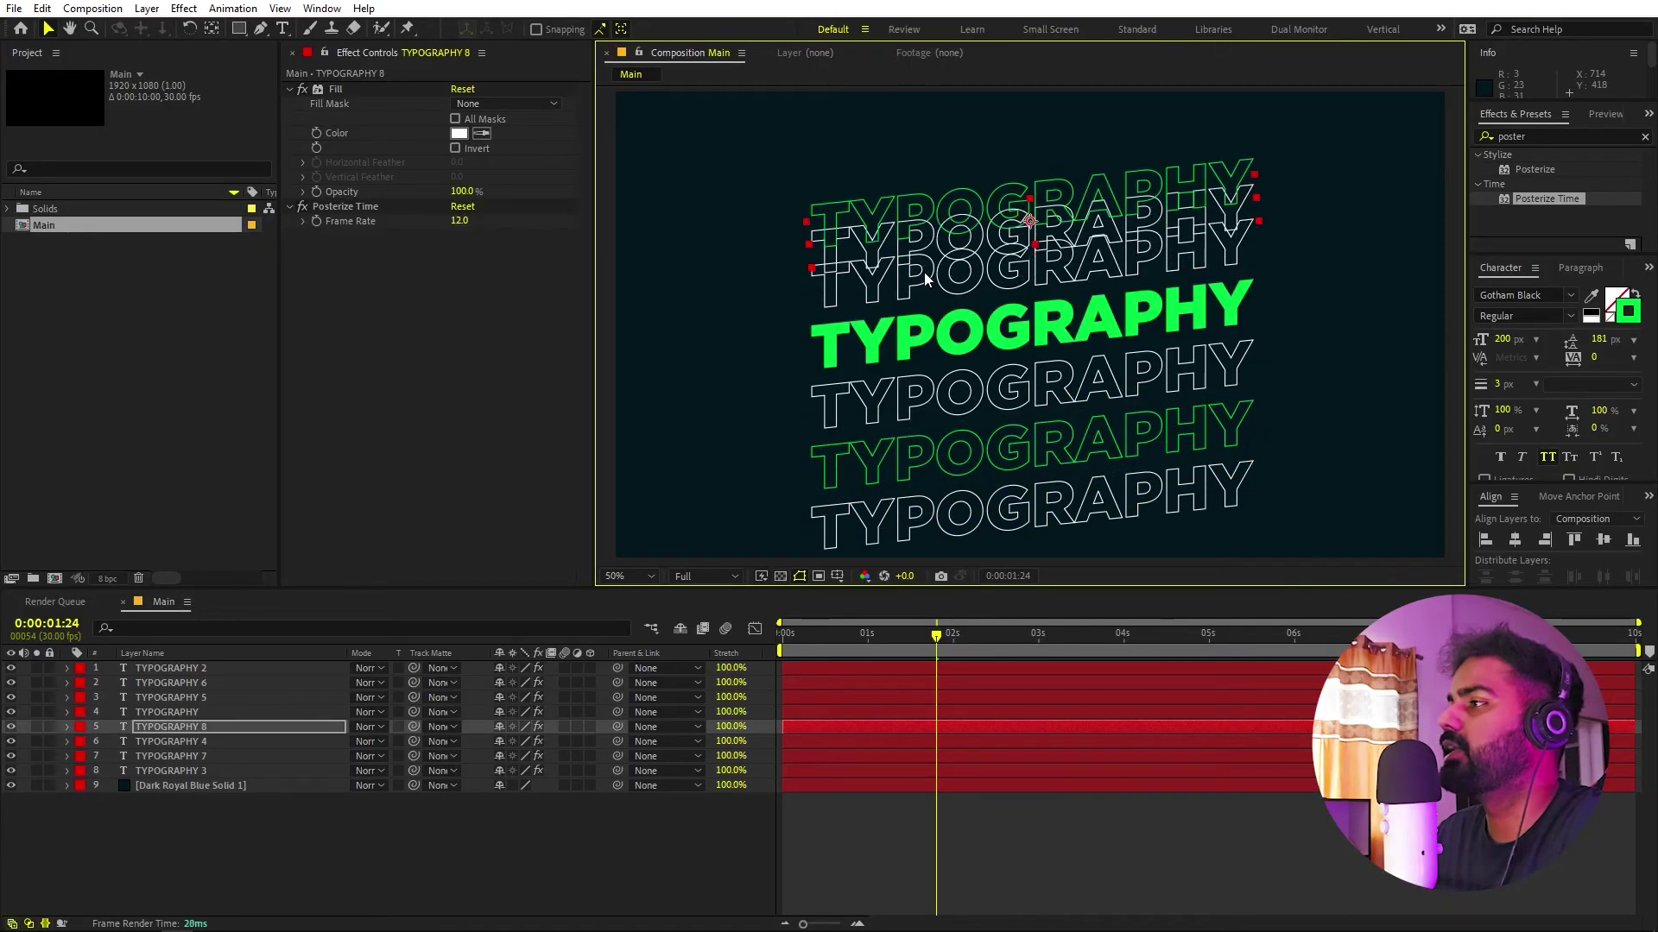
# Duplicate the green outlined TYPOGRAPHY 6 and move the copy up above the topmost white title, partly outside the frame
pyautogui.hotkey('shift', 'Up')
pyautogui.hotkey('shift', 'Up')
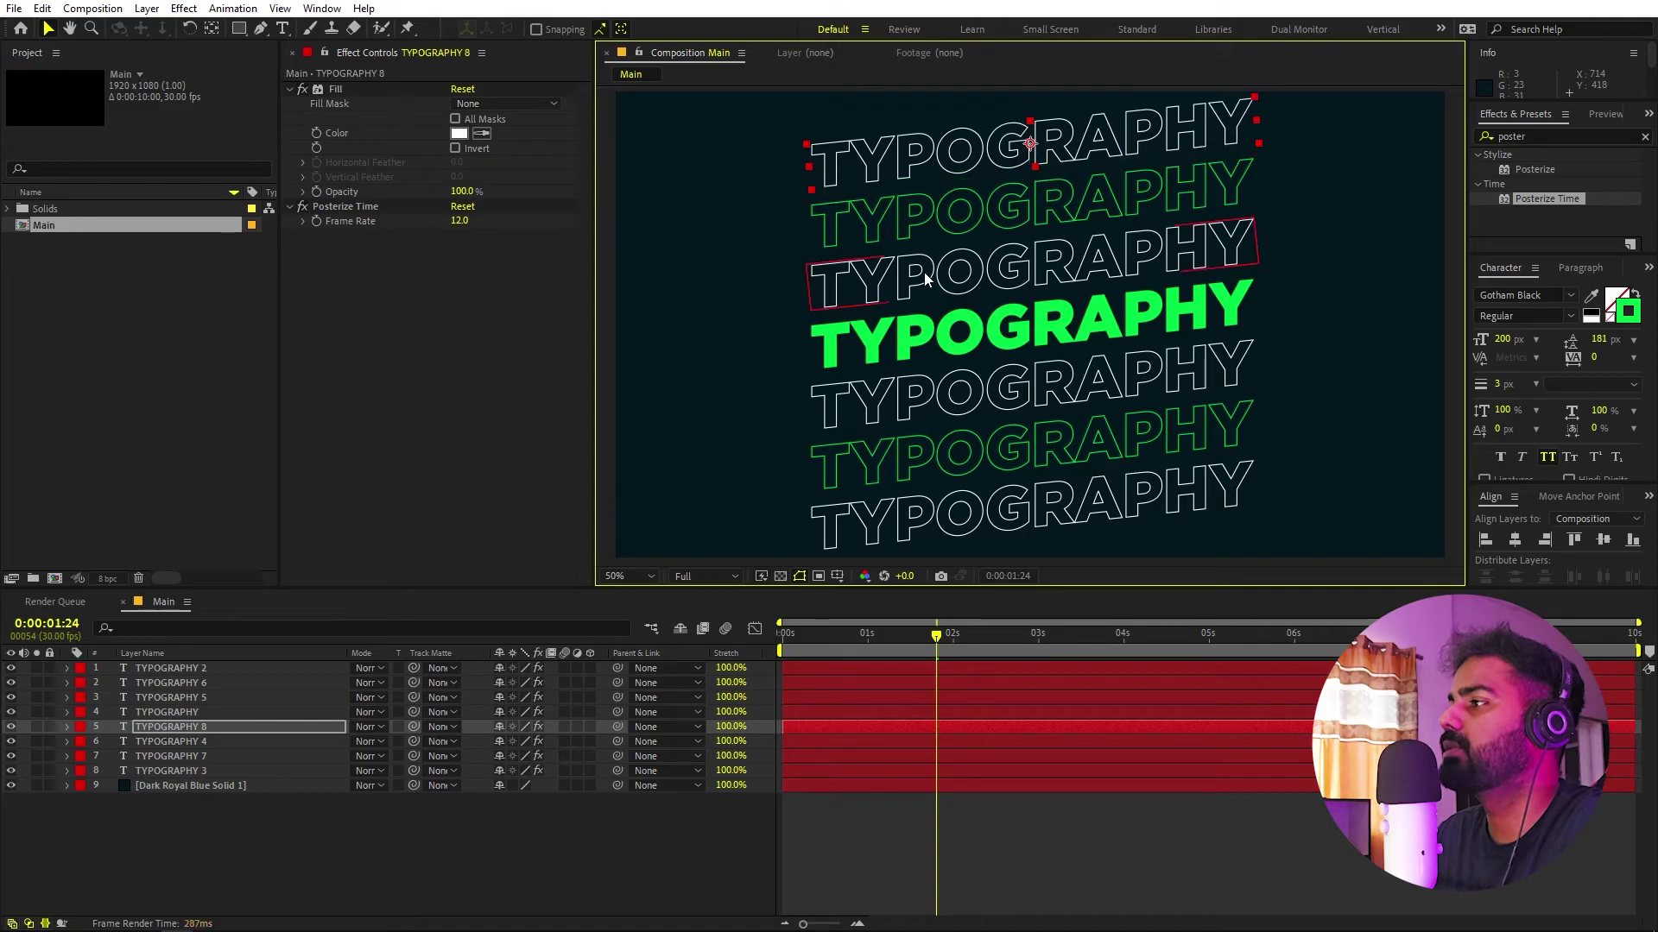
pyautogui.click(1173, 192)
pyautogui.hotkey('ctrl', 'd')
pyautogui.hotkey('shift', 'Up')
pyautogui.hotkey('shift', 'Up')
pyautogui.hotkey('shift', 'Up')
pyautogui.hotkey('shift', 'Up')
pyautogui.hotkey('shift', 'Up')
pyautogui.hotkey('shift', 'Up')
pyautogui.hotkey('shift', 'Up')
pyautogui.hotkey('shift', 'Up')
pyautogui.hotkey('shift', 'Up')
pyautogui.hotkey('shift', 'Up')
pyautogui.hotkey('shift', 'Up')
pyautogui.hotkey('shift', 'Up')
pyautogui.hotkey('shift', 'Up')
pyautogui.hotkey('shift', 'Up')
pyautogui.hotkey('shift', 'Up')
pyautogui.hotkey('shift', 'Up')
pyautogui.hotkey('shift', 'Up')
pyautogui.hotkey('shift', 'Up')
pyautogui.hotkey('shift', 'Up')
pyautogui.hotkey('shift', 'Up')
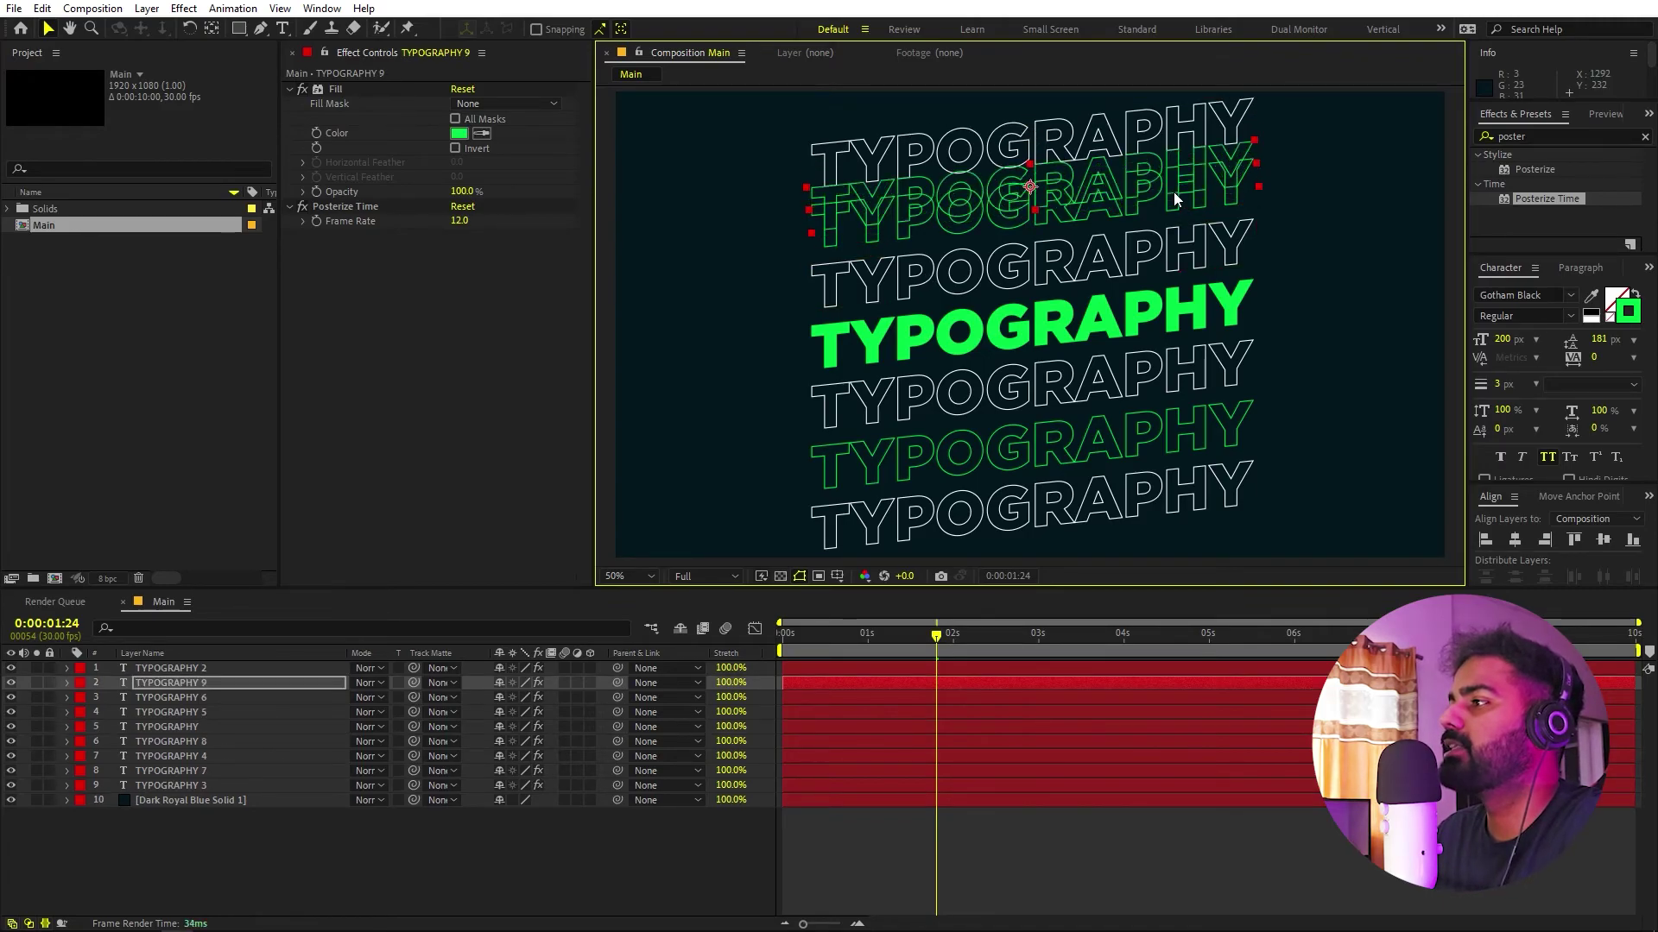
# Duplicate the green outlined TYPOGRAPHY 5 and move the copy down below the lowest white title, partly outside the frame
pyautogui.click(1108, 455)
pyautogui.hotkey('ctrl', 'd')
pyautogui.hotkey('shift', 'Down')
pyautogui.hotkey('shift', 'Down')
pyautogui.hotkey('shift', 'Down')
pyautogui.hotkey('shift', 'Down')
pyautogui.hotkey('shift', 'Down')
pyautogui.hotkey('shift', 'Down')
pyautogui.hotkey('shift', 'Down')
pyautogui.hotkey('shift', 'Down')
pyautogui.hotkey('shift', 'Down')
pyautogui.hotkey('shift', 'Down')
pyautogui.hotkey('shift', 'Down')
pyautogui.hotkey('shift', 'Down')
pyautogui.hotkey('shift', 'Down')
pyautogui.hotkey('shift', 'Down')
pyautogui.hotkey('shift', 'Down')
pyautogui.hotkey('shift', 'Down')
pyautogui.hotkey('shift', 'Down')
pyautogui.hotkey('shift', 'Down')
pyautogui.hotkey('shift', 'Down')
pyautogui.hotkey('shift', 'Down')
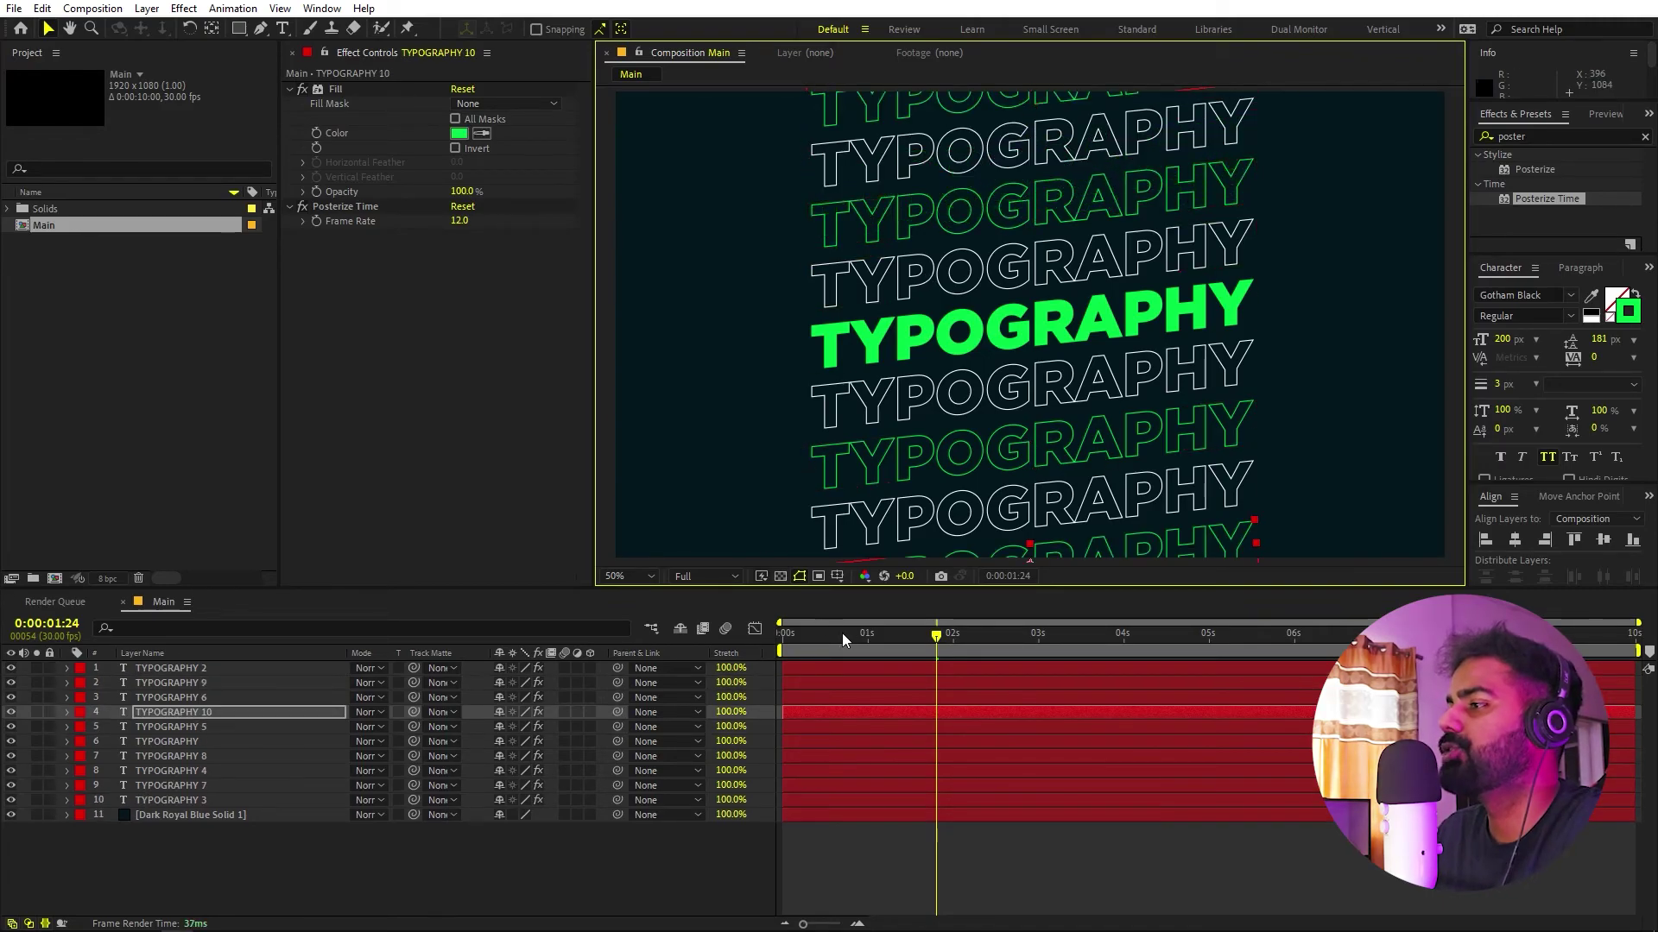
# Play the composition from the first frame to check the fly-in of the whole title stack
pyautogui.moveTo(937, 648); pyautogui.dragTo(553, 695)
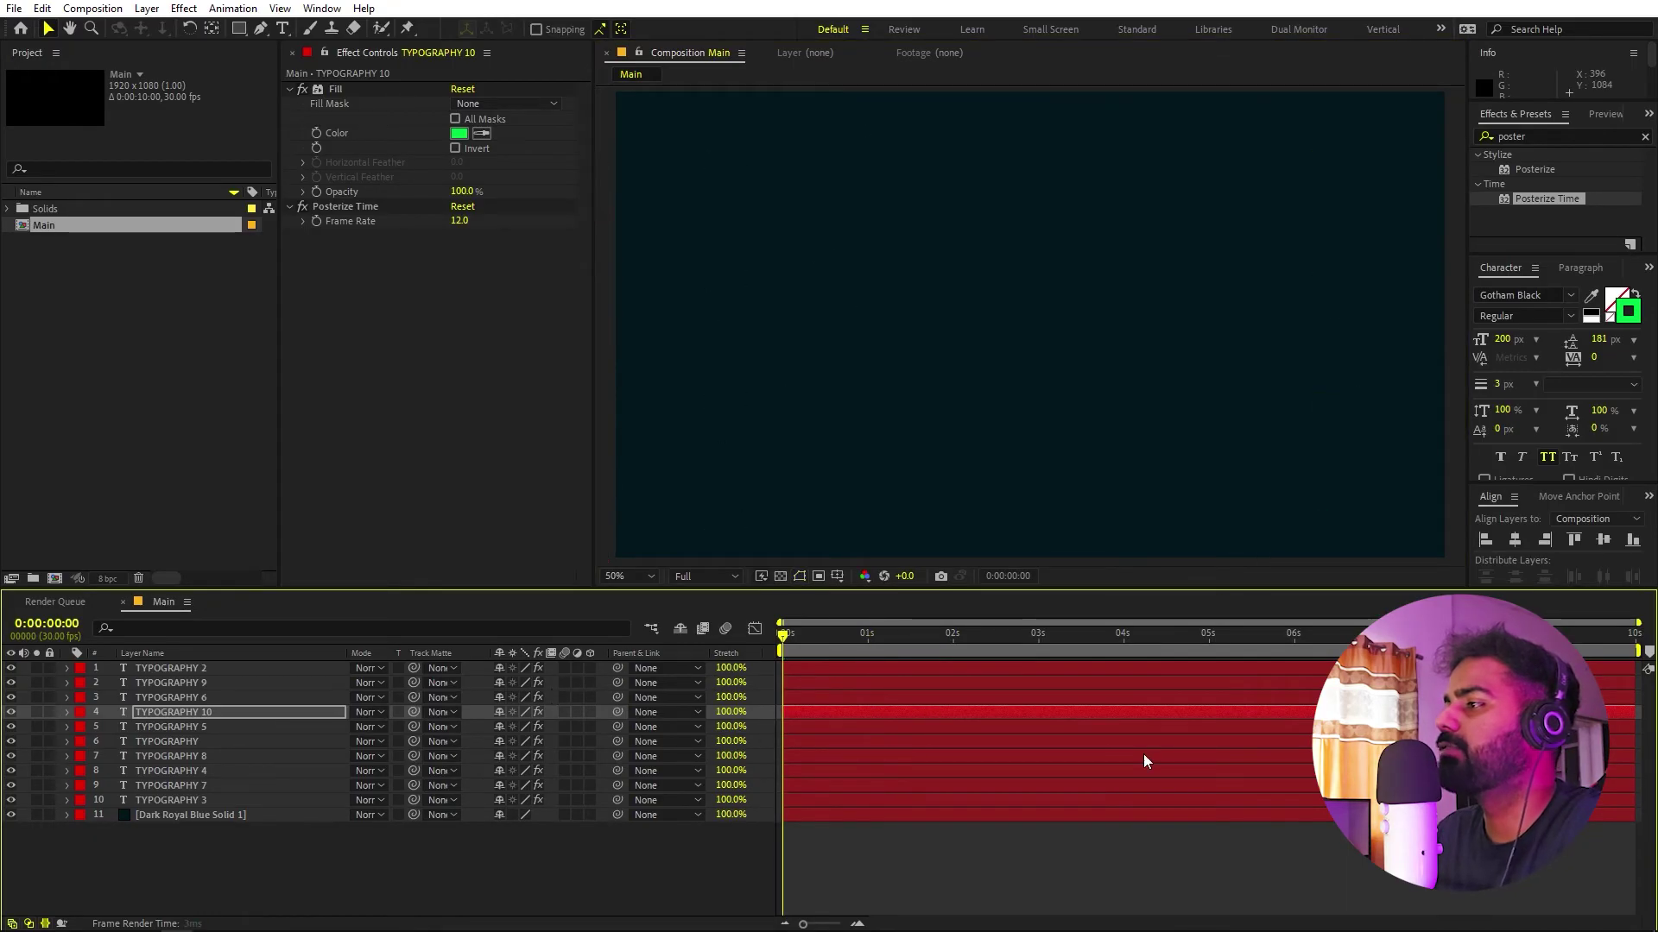
pyautogui.press('space')
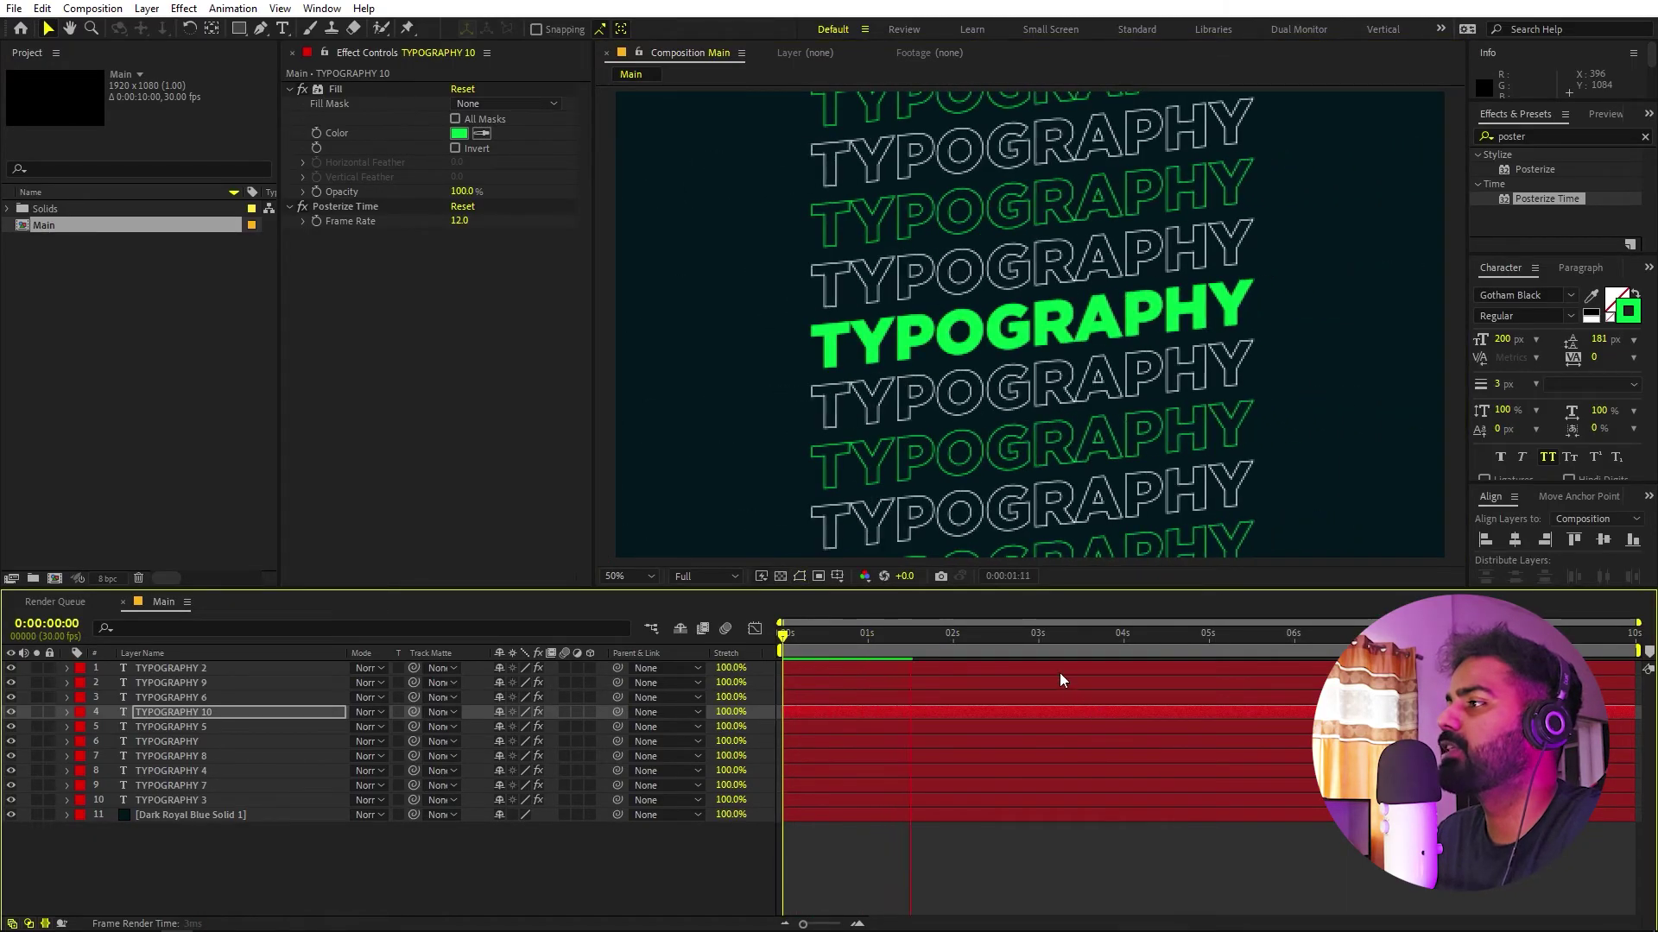
pyautogui.press('space')
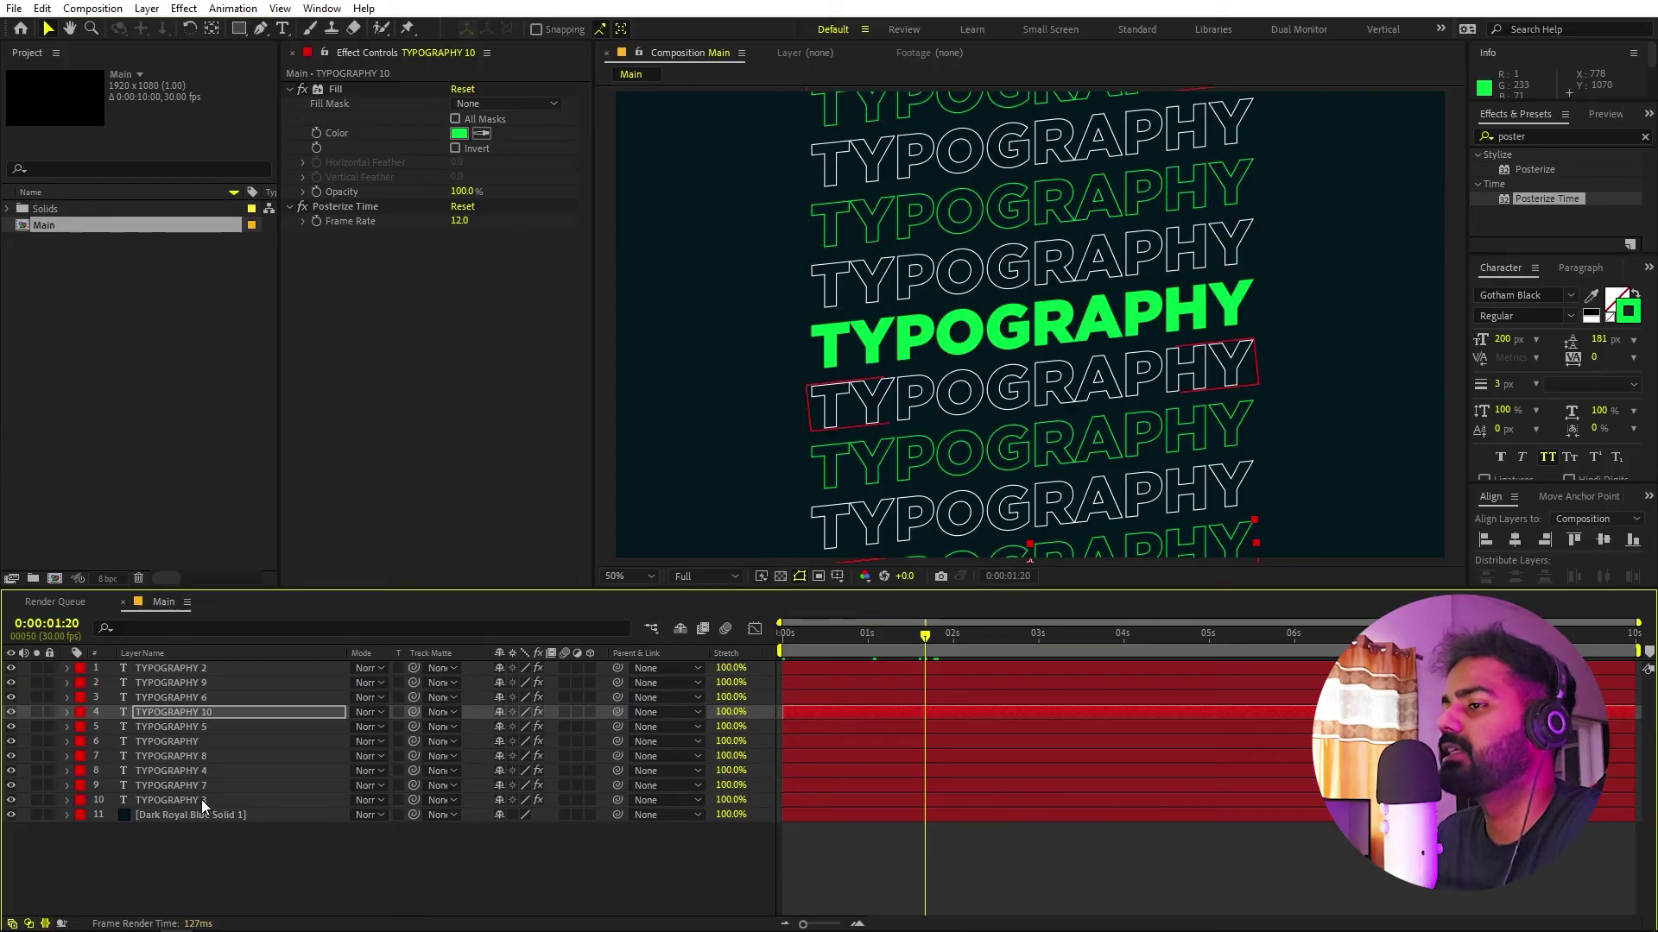
pyautogui.click(202, 801)
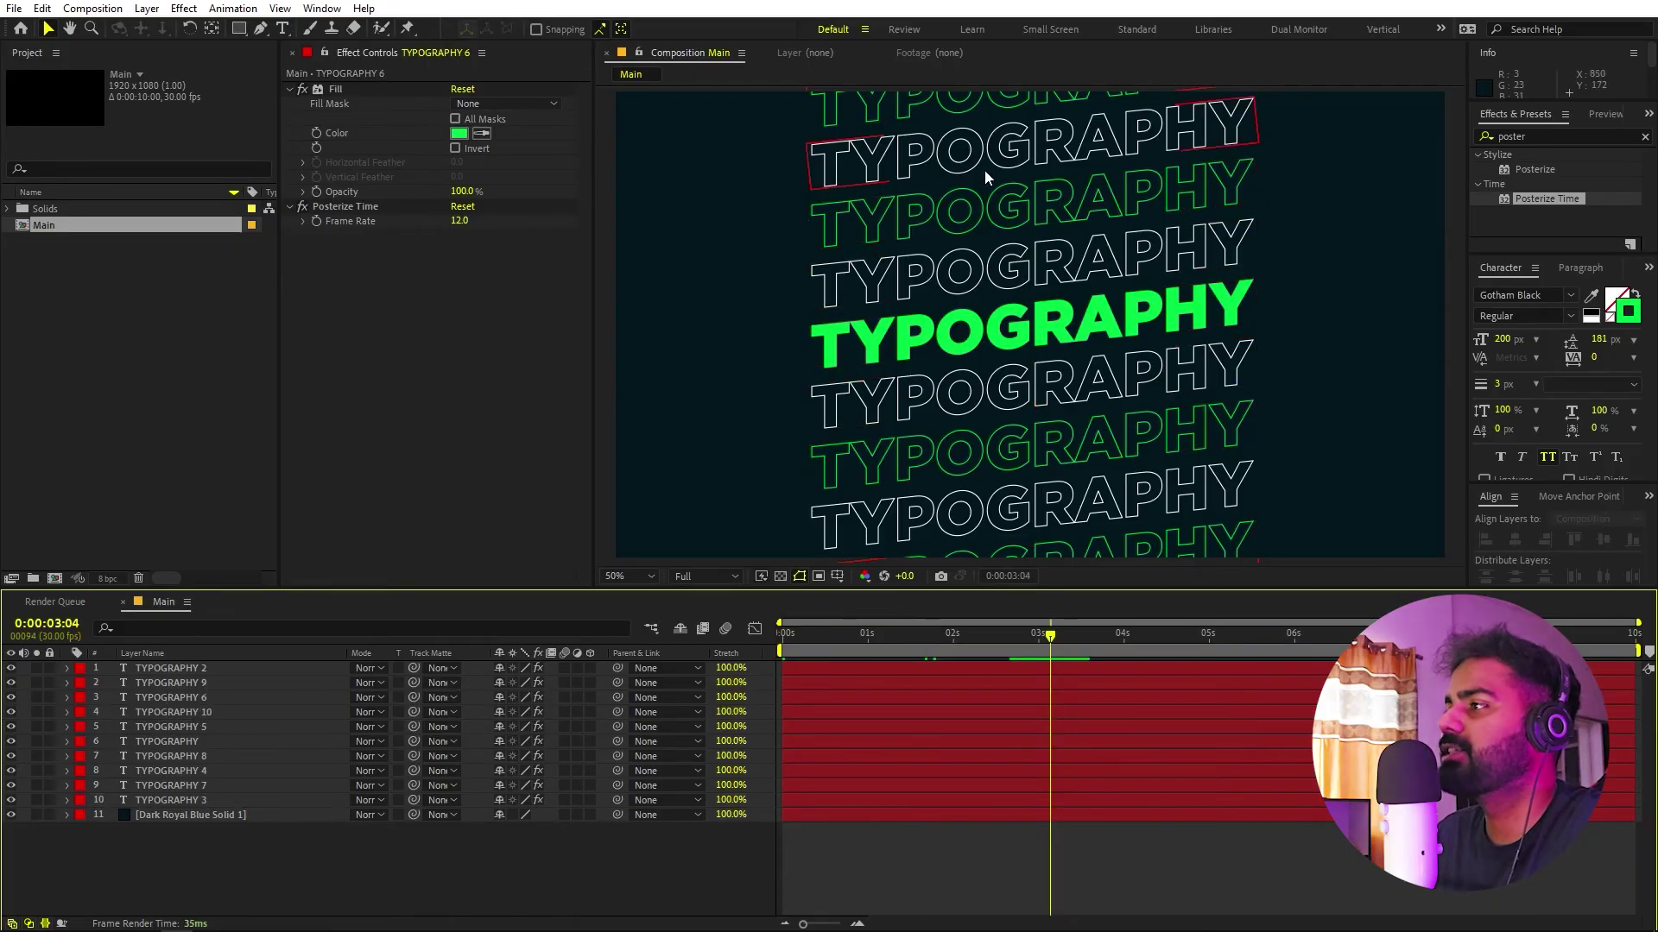
# Make the green outlined TYPOGRAPHY 6 solid white with an FFFFFF text fill, the Fill effect off and a 0 px stroke
pyautogui.click(955, 211)
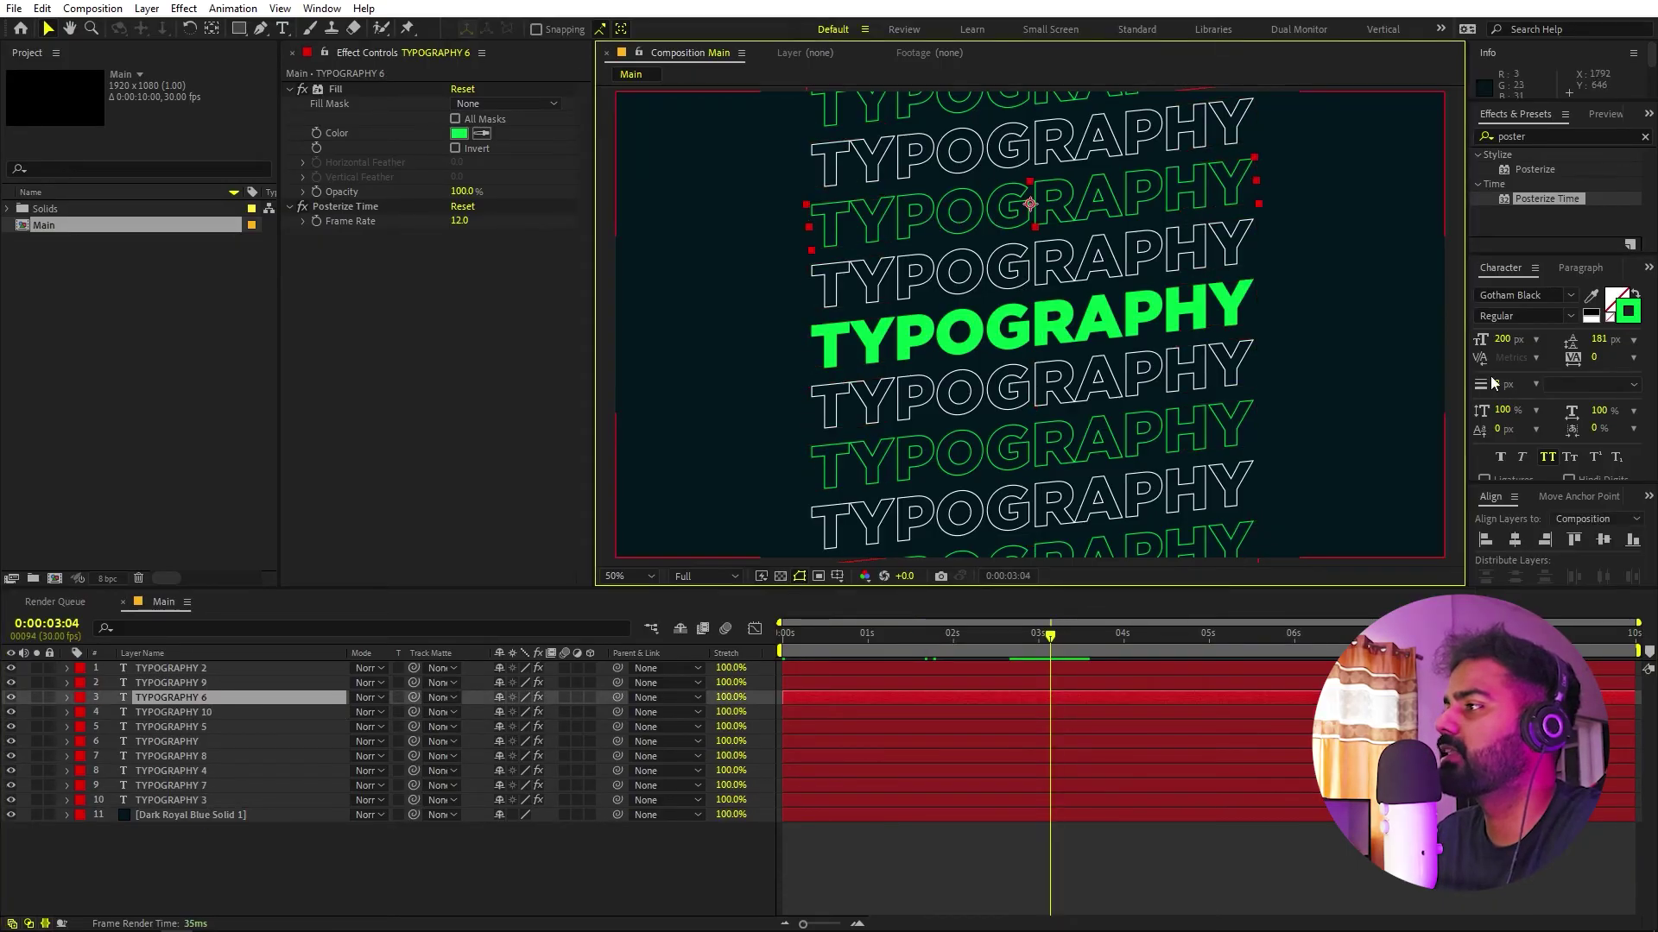
pyautogui.click(1617, 300)
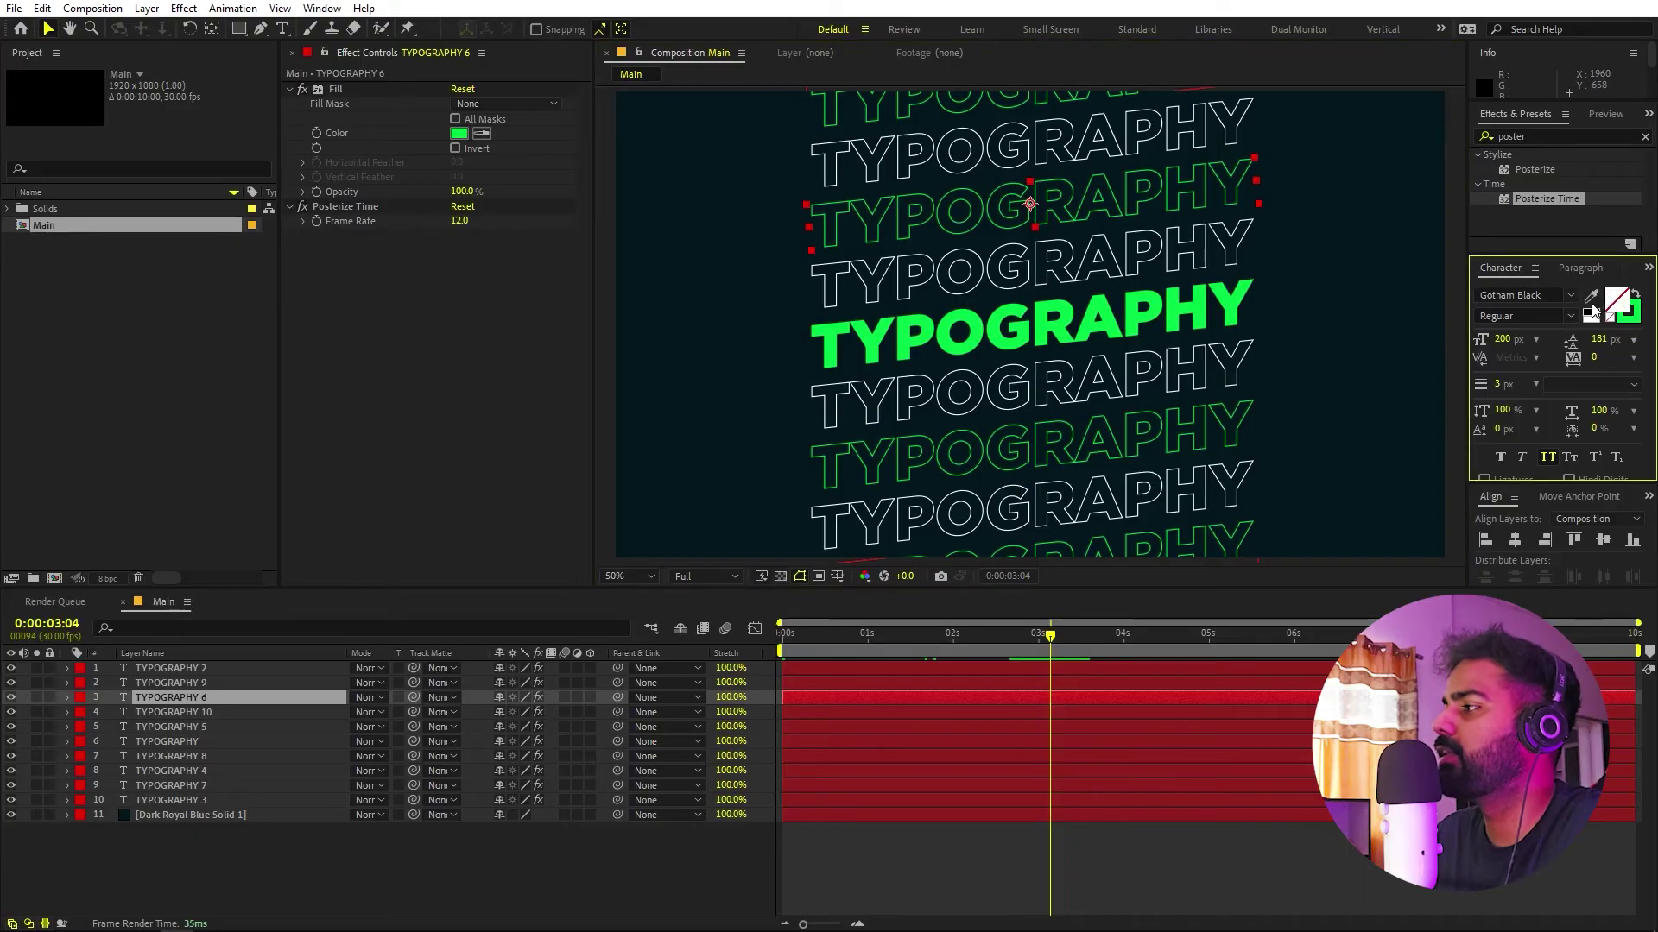
pyautogui.click(1620, 302)
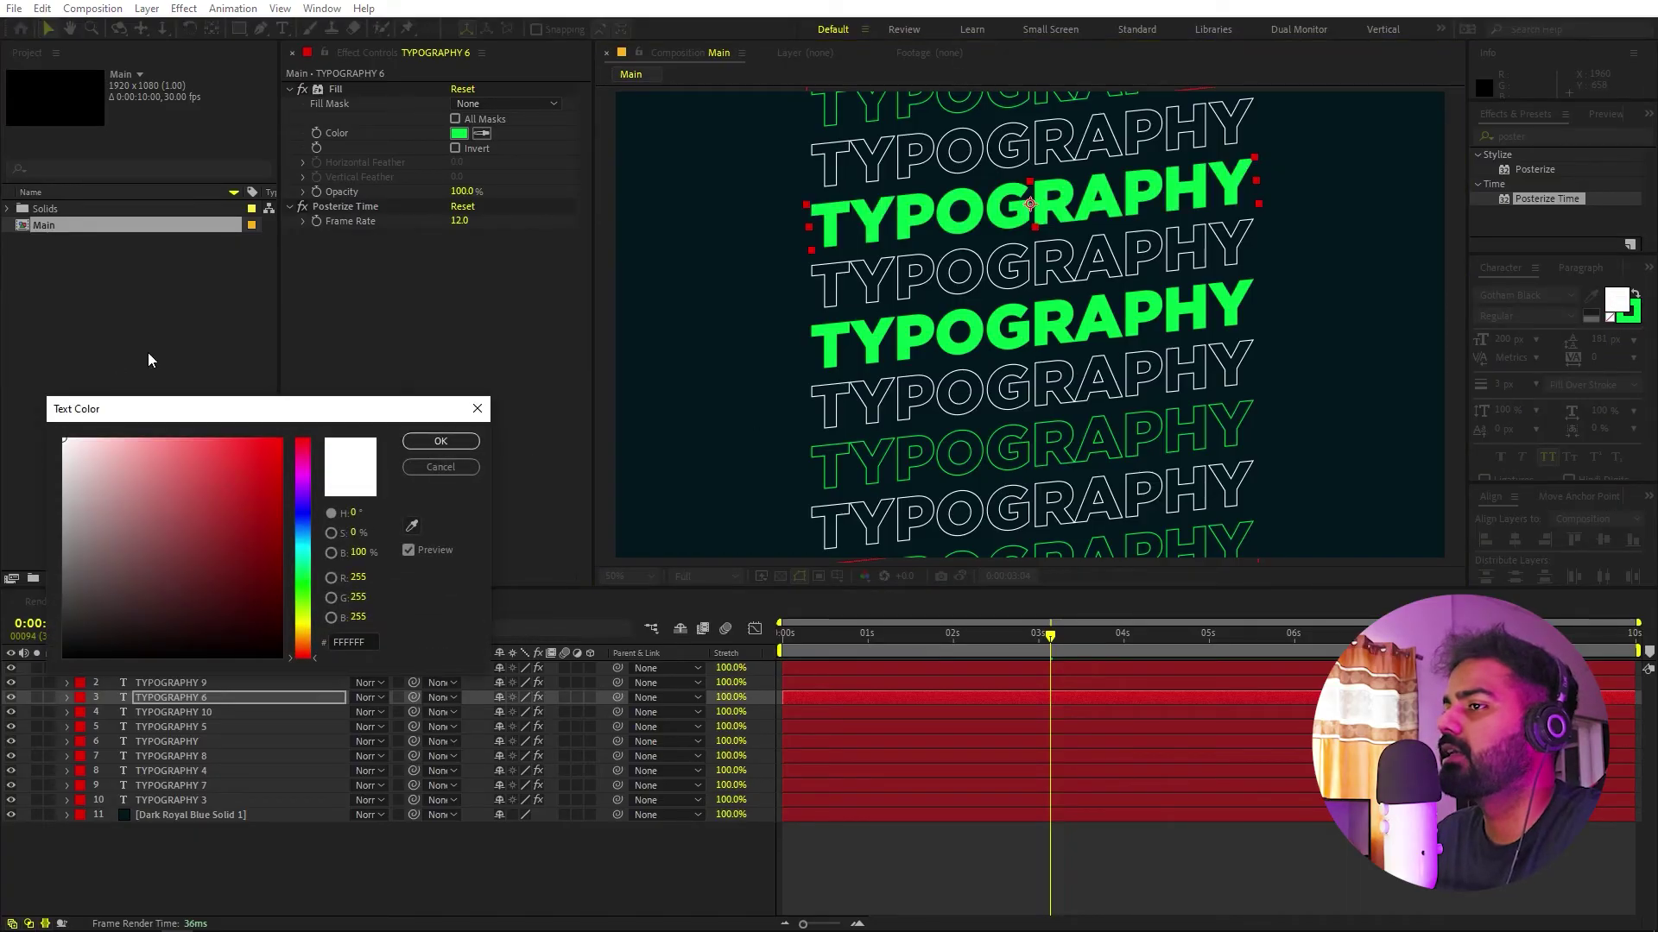
pyautogui.click(440, 441)
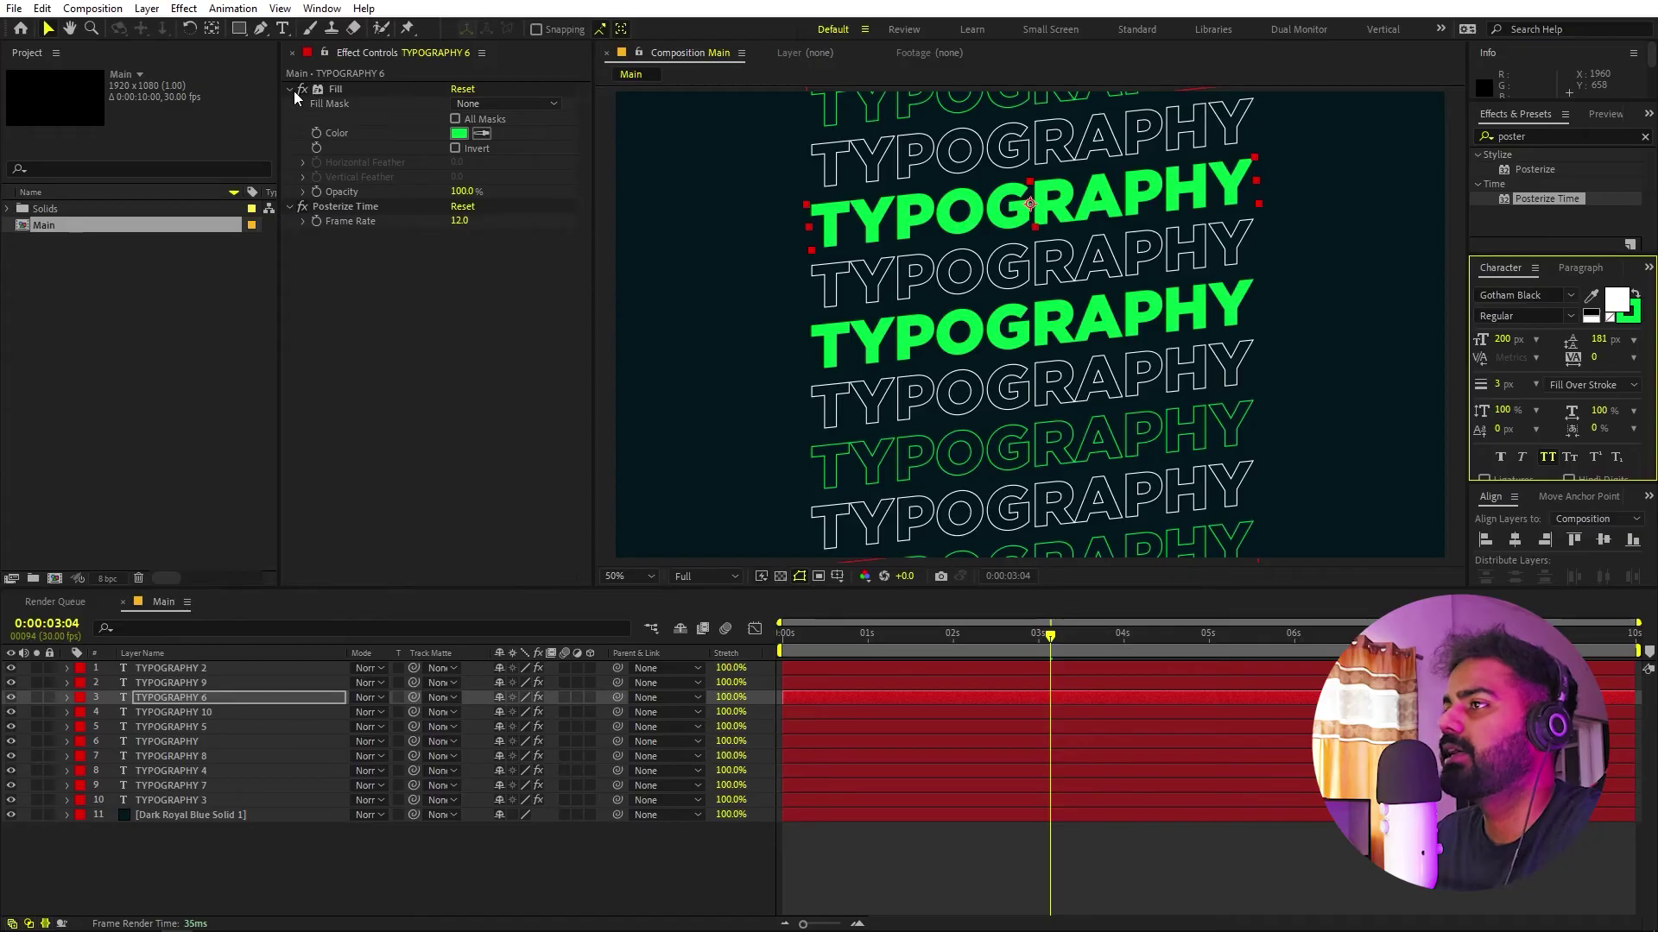
pyautogui.click(301, 89)
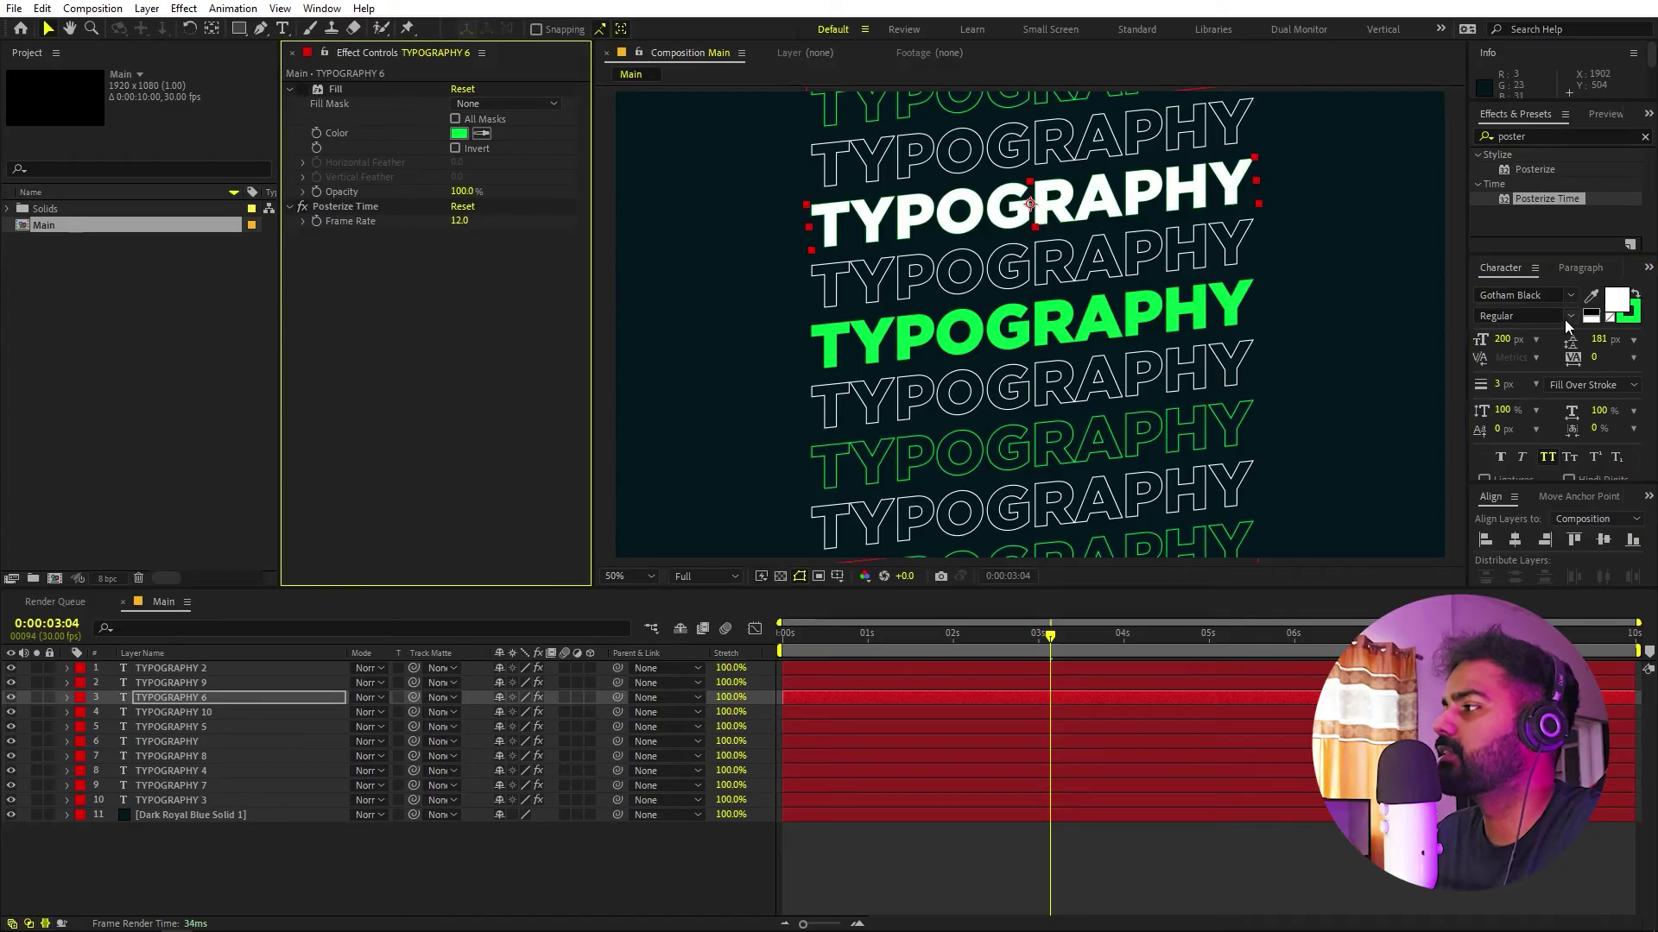
pyautogui.click(1503, 385)
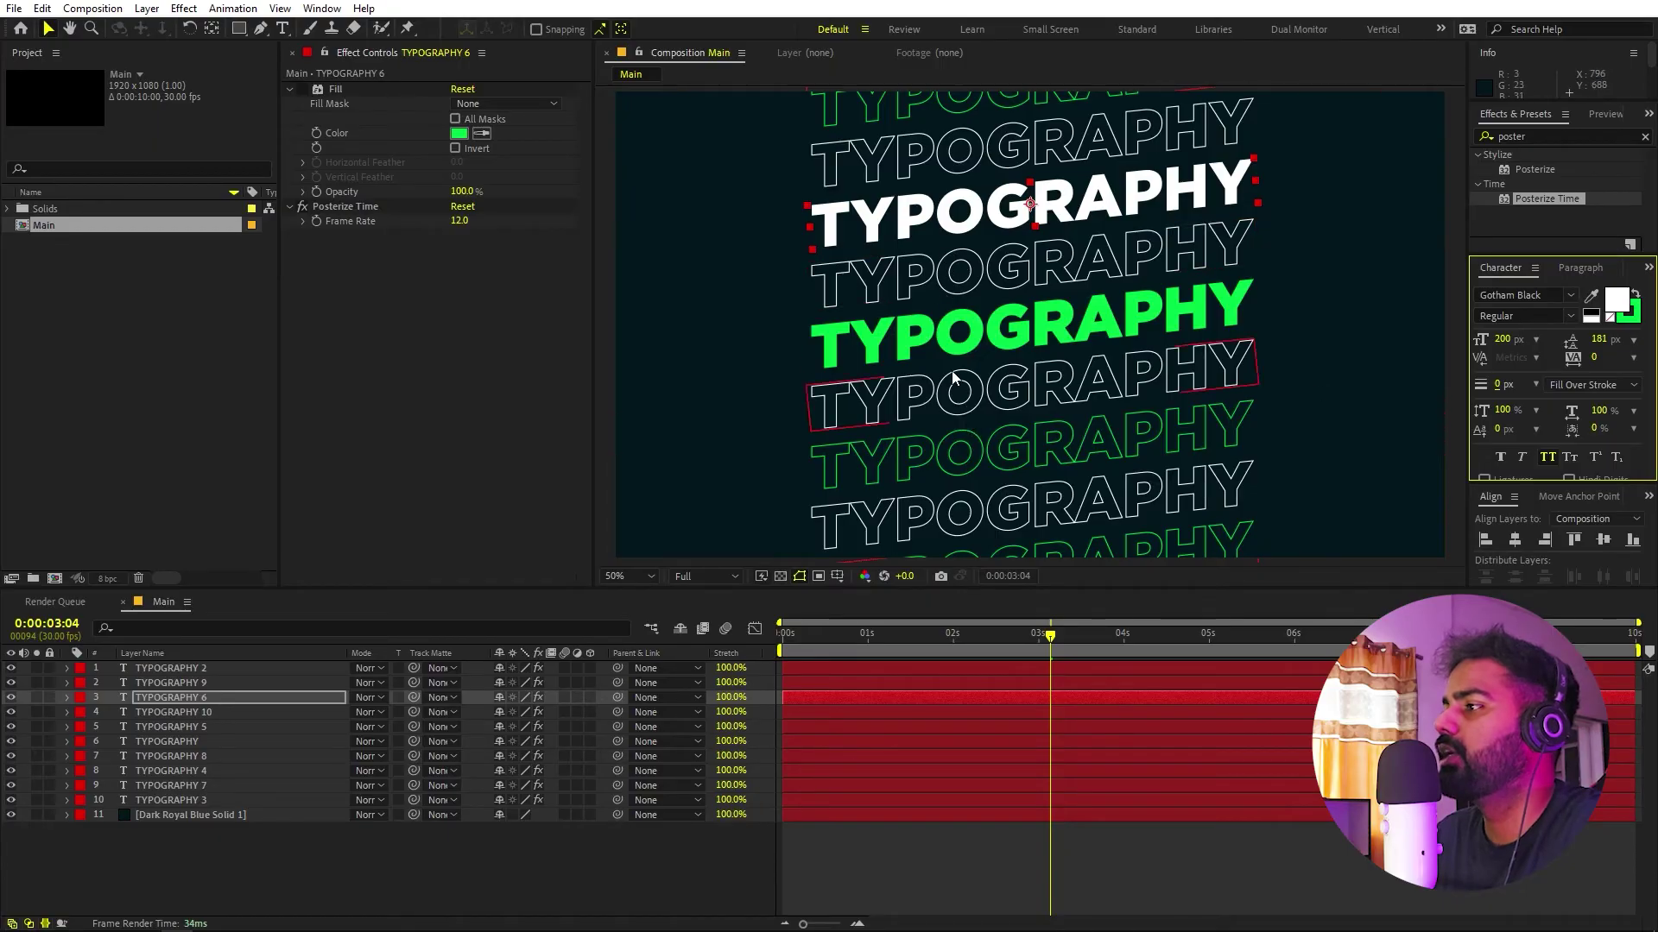
# Make the lower green outlined TYPOGRAPHY 5 solid white with an FFFFFF text fill, a 0 px stroke and the Fill effect off
pyautogui.click(981, 447)
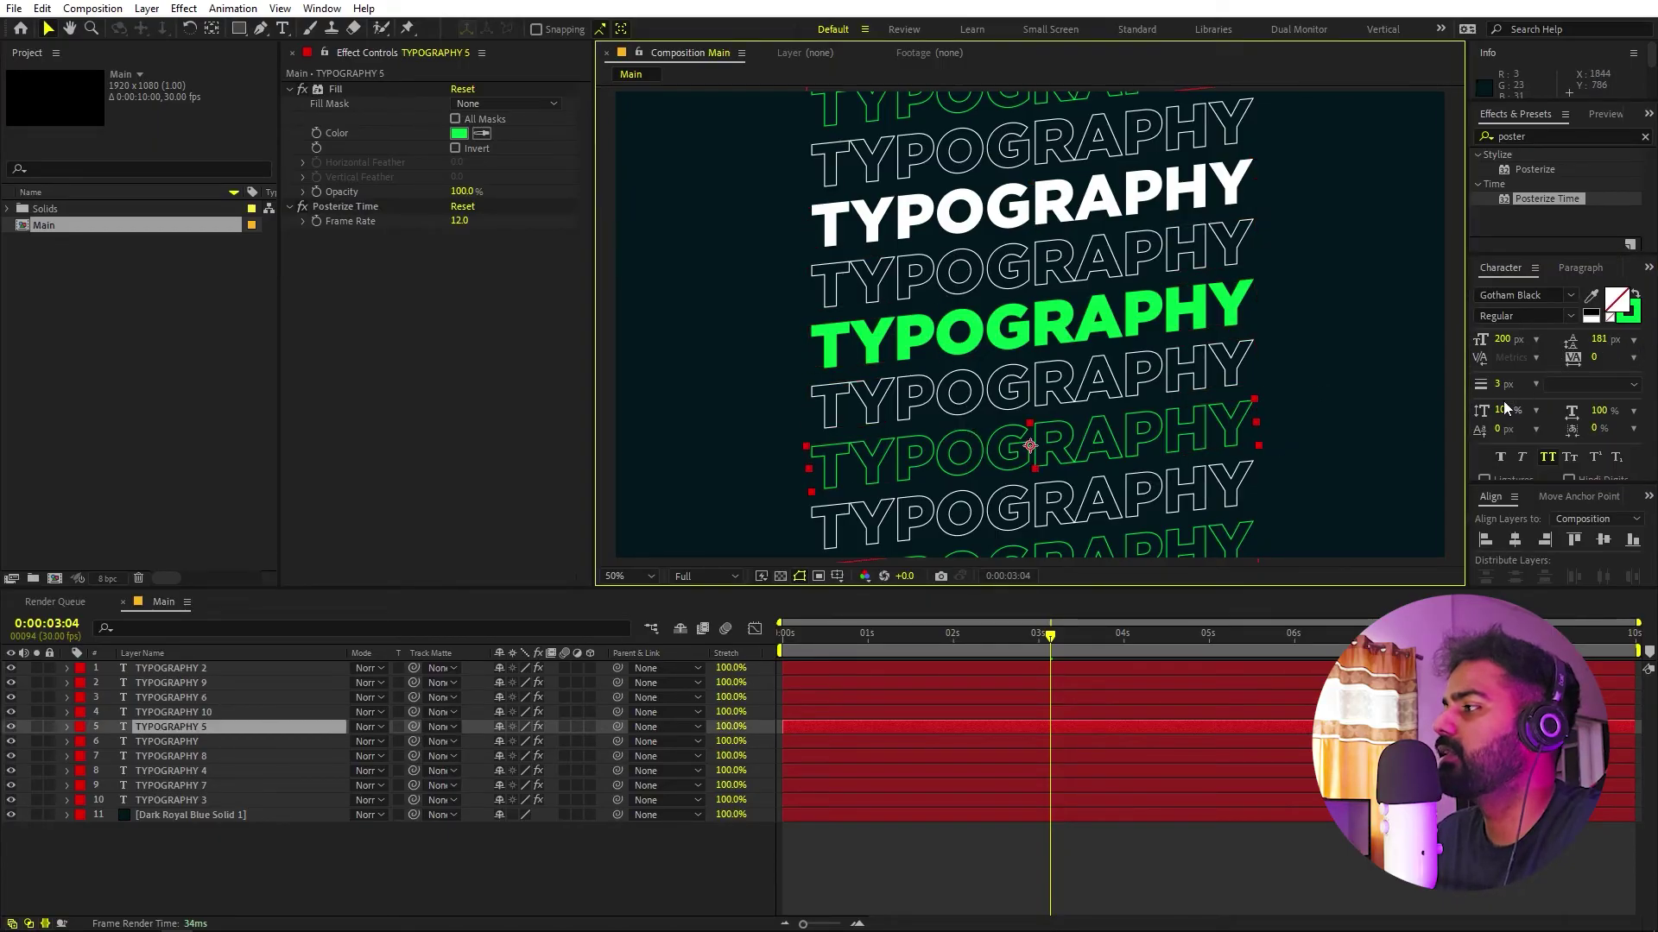
pyautogui.moveTo(1500, 385); pyautogui.dragTo(1305, 395)
pyautogui.click(1616, 300)
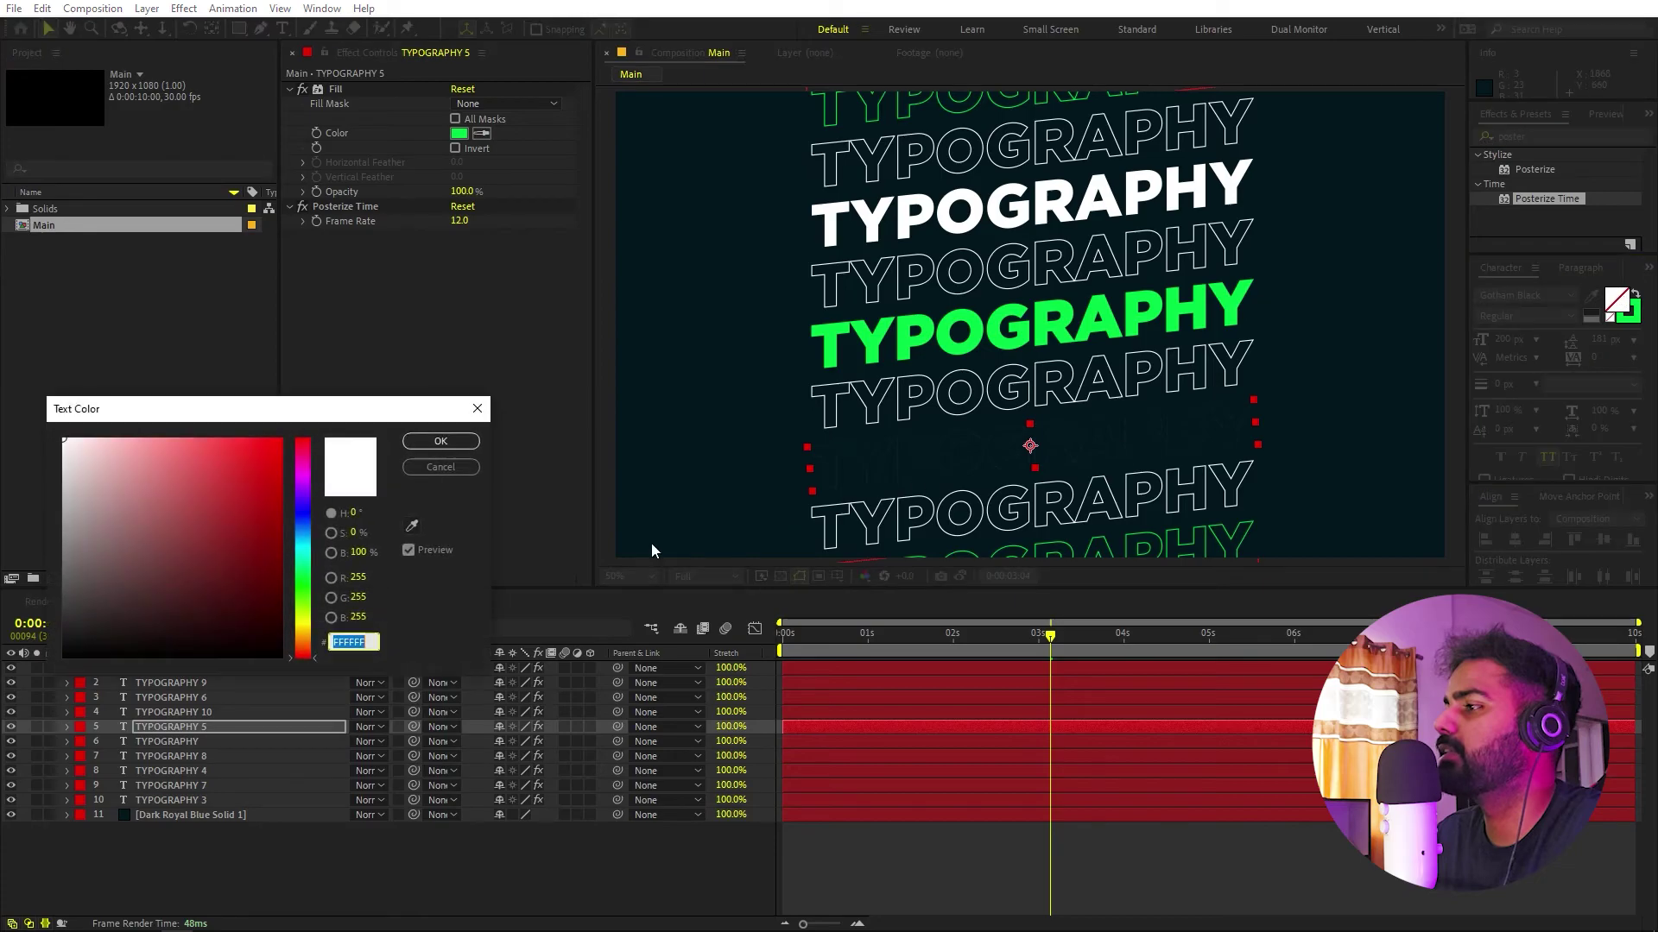
pyautogui.click(470, 441)
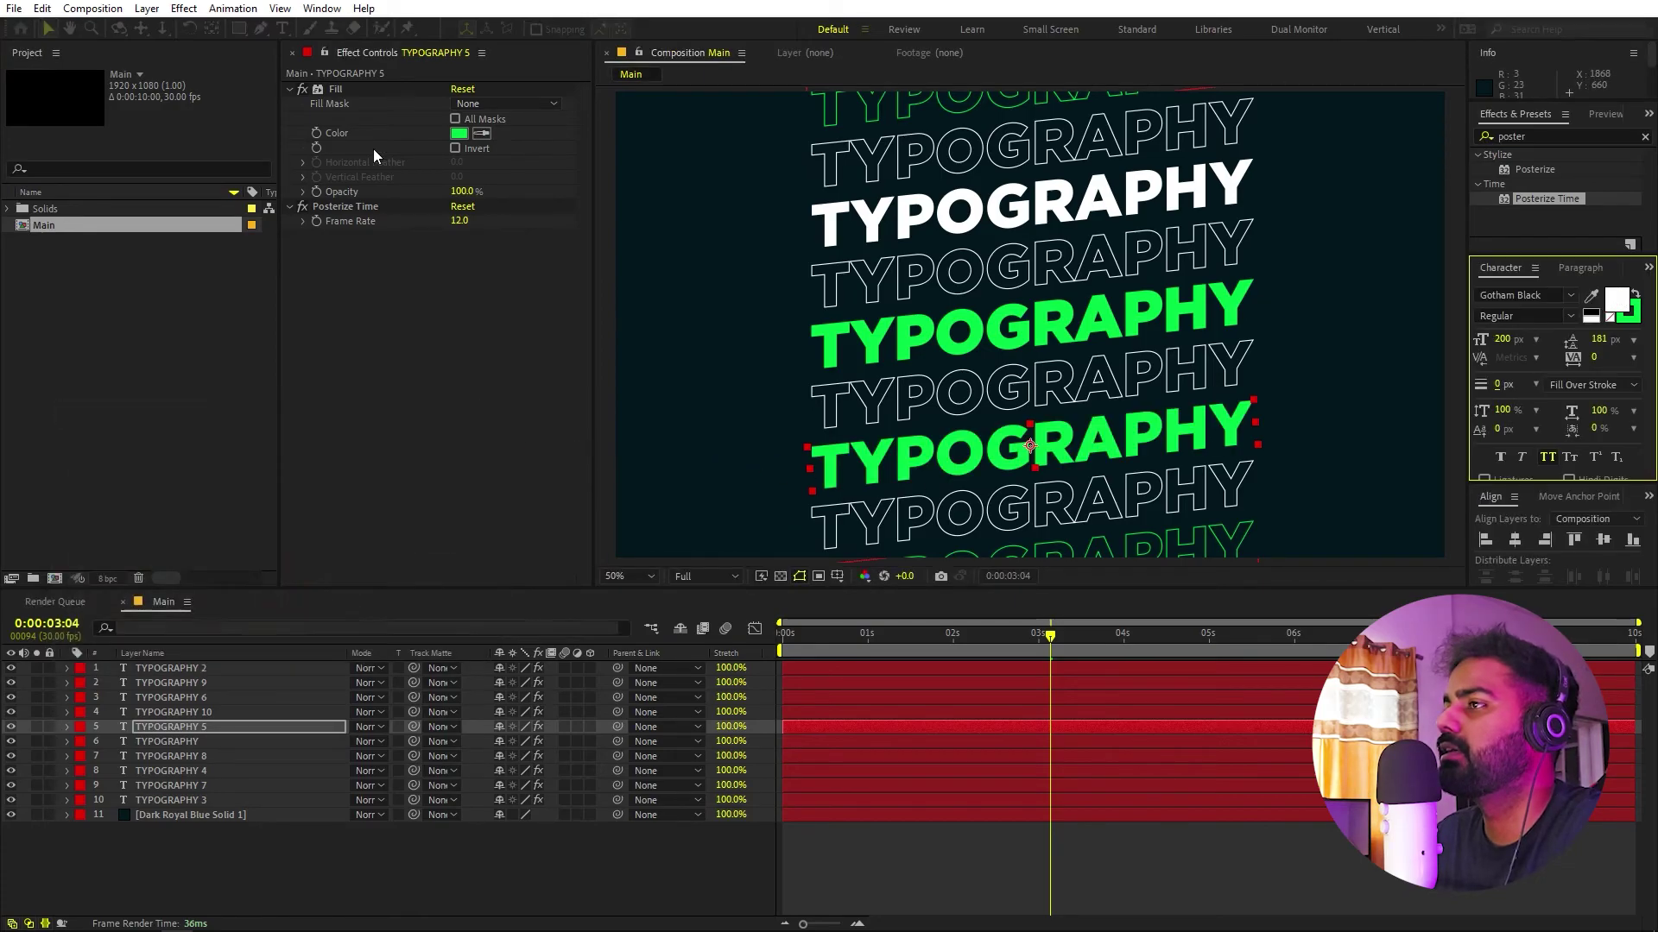
pyautogui.click(299, 90)
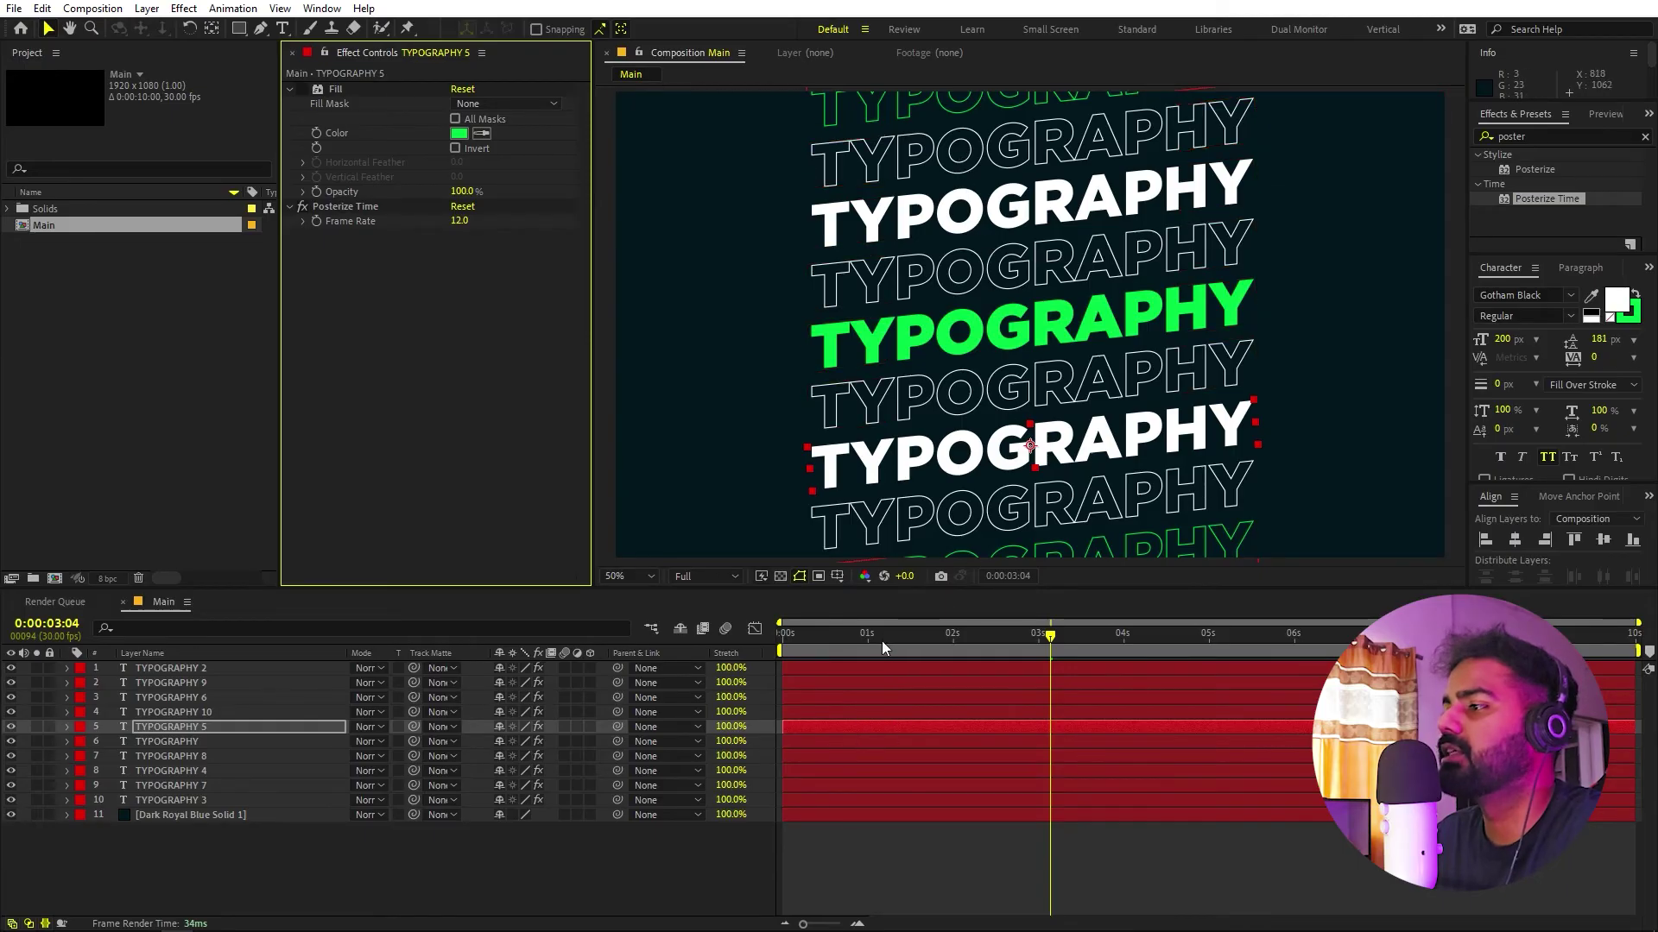
# Play the composition from the first frame to check the title stack with its recoloured white titles
pyautogui.press('Home')
pyautogui.press('space')
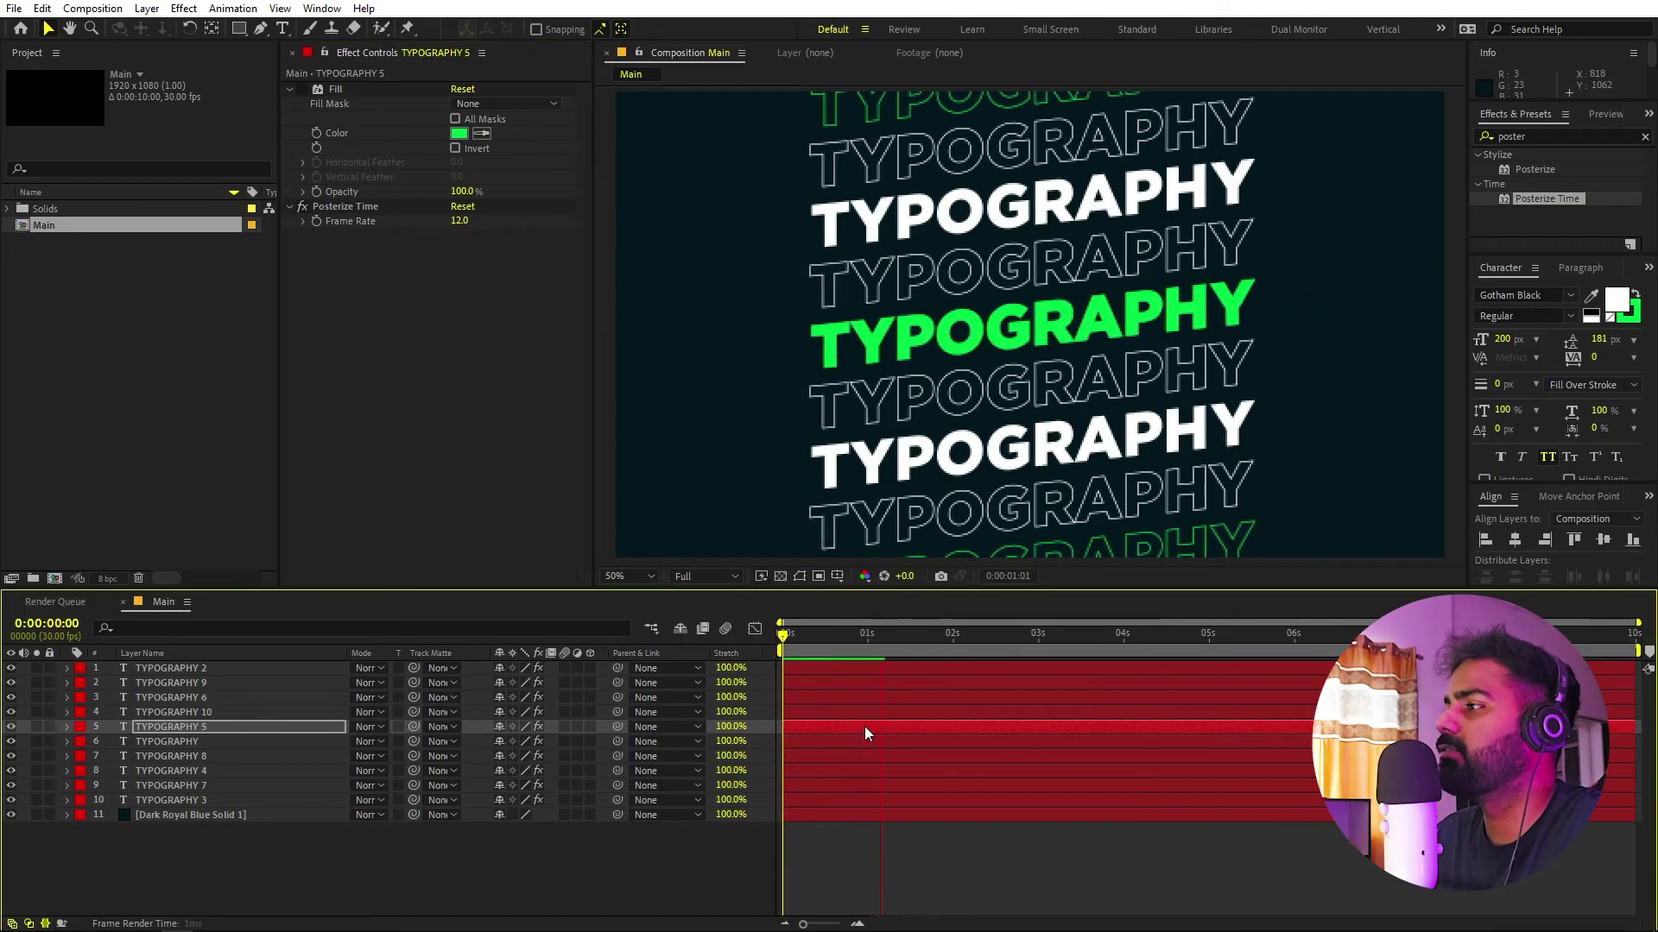
pyautogui.press('space')
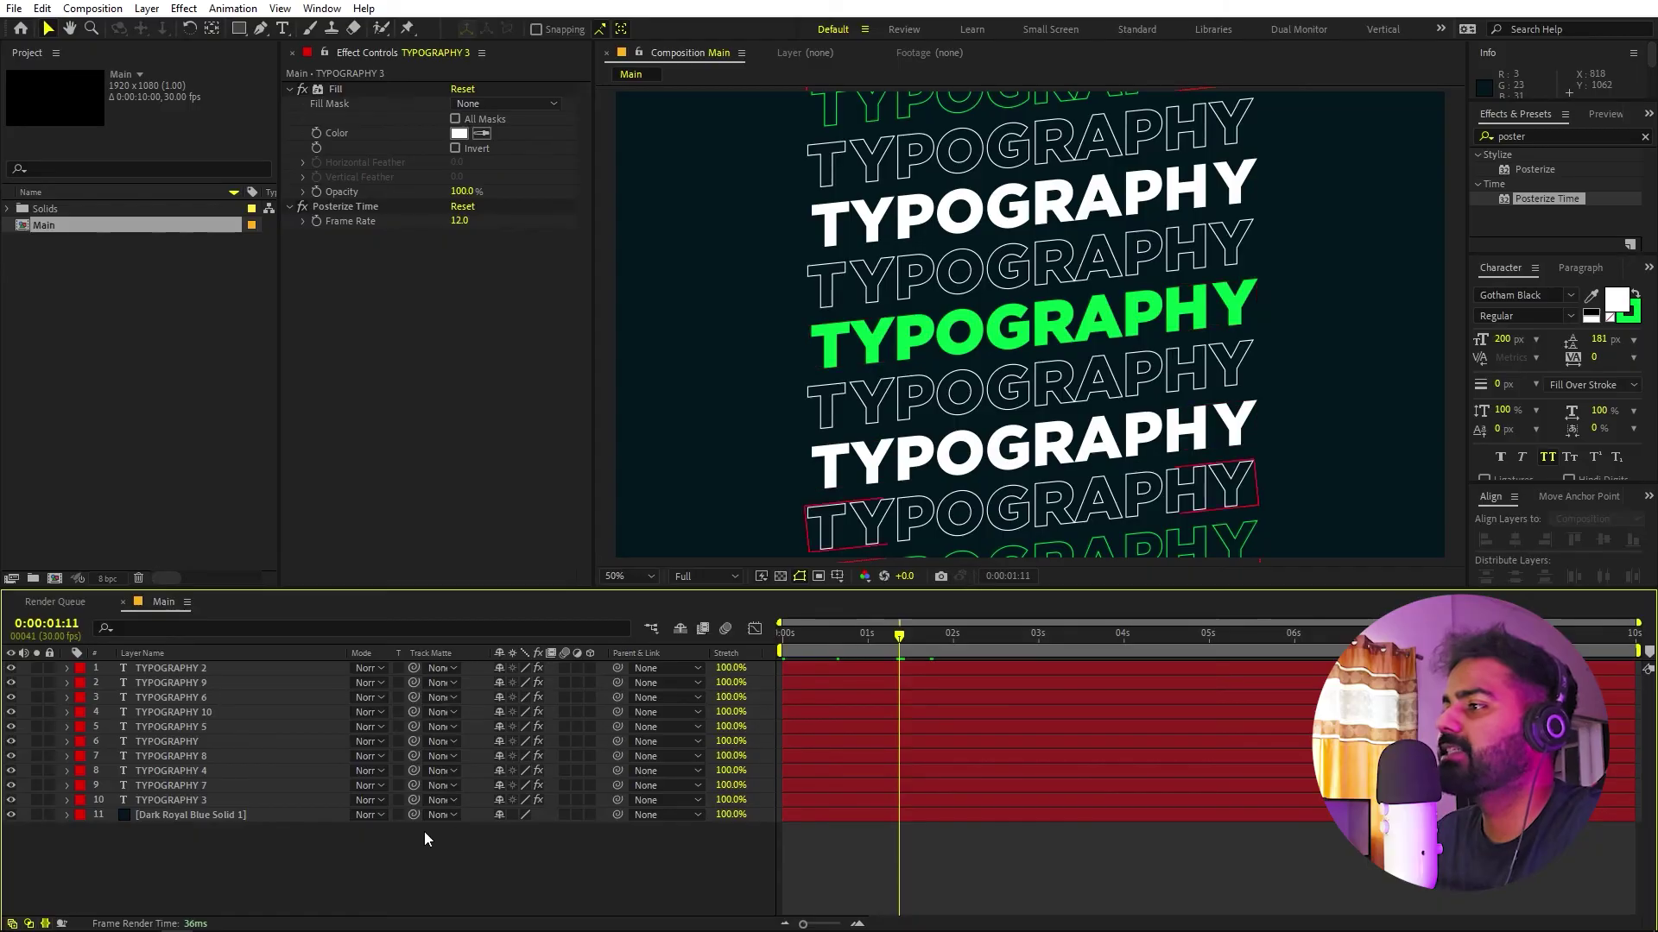
# Add a null object and parent all ten TYPOGRAPHY layers to it
pyautogui.rightClick(421, 874)
pyautogui.moveTo(521, 664)
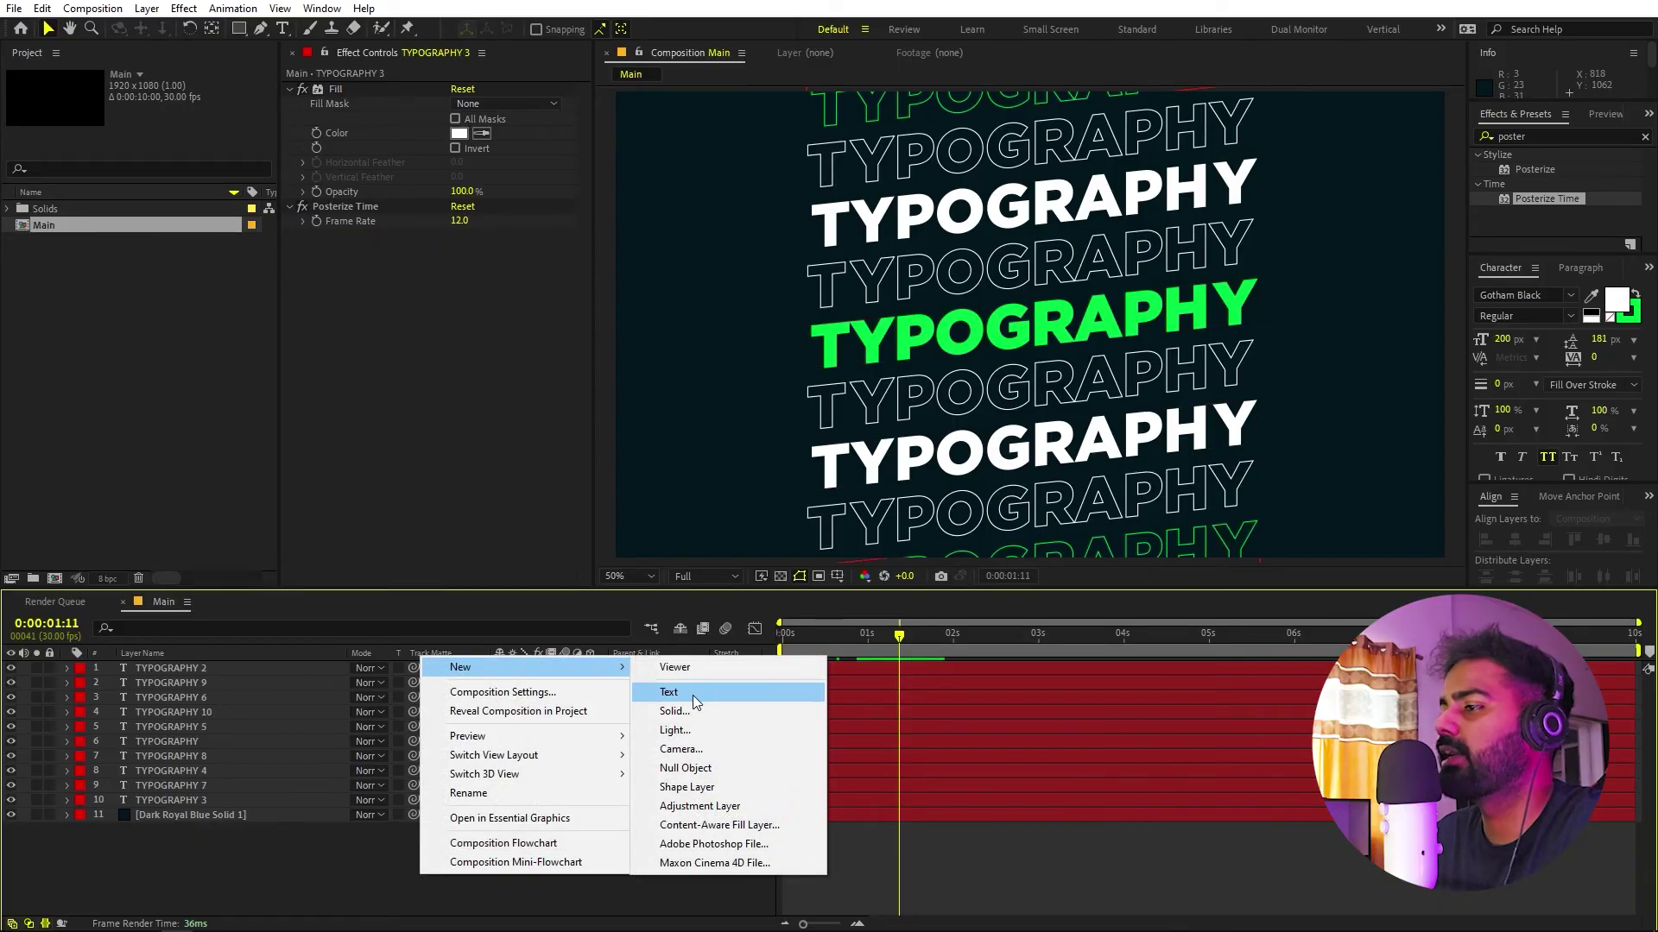
pyautogui.click(705, 776)
pyautogui.click(185, 682)
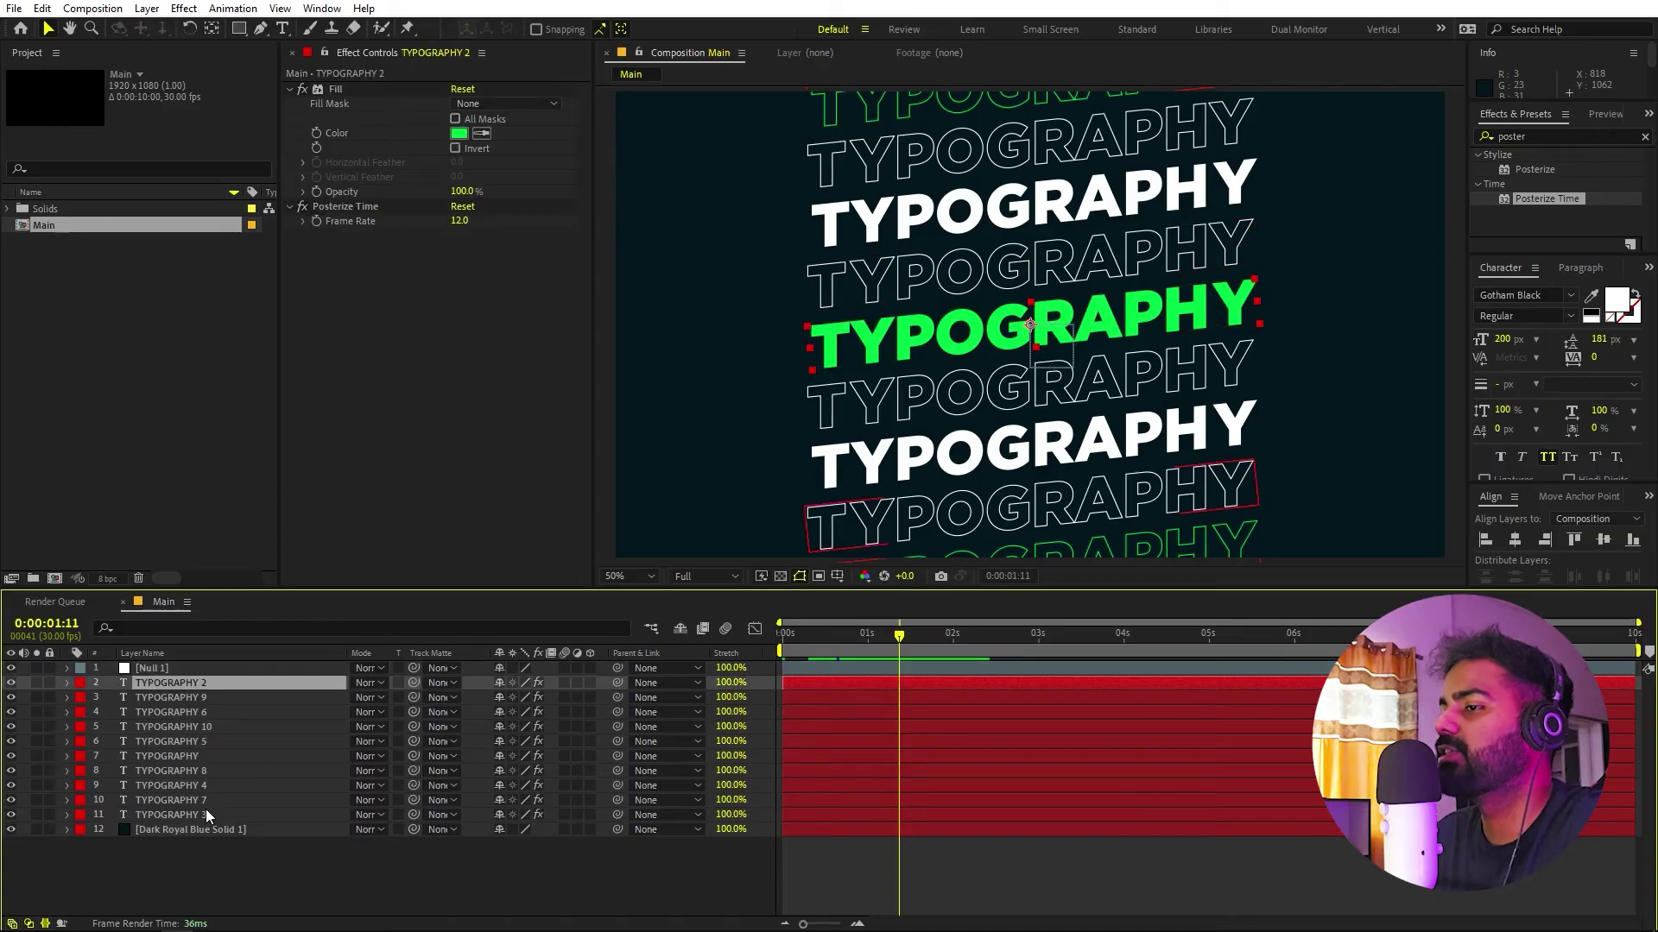
pyautogui.keyDown('shift'); pyautogui.click(208, 814); pyautogui.keyUp('shift')
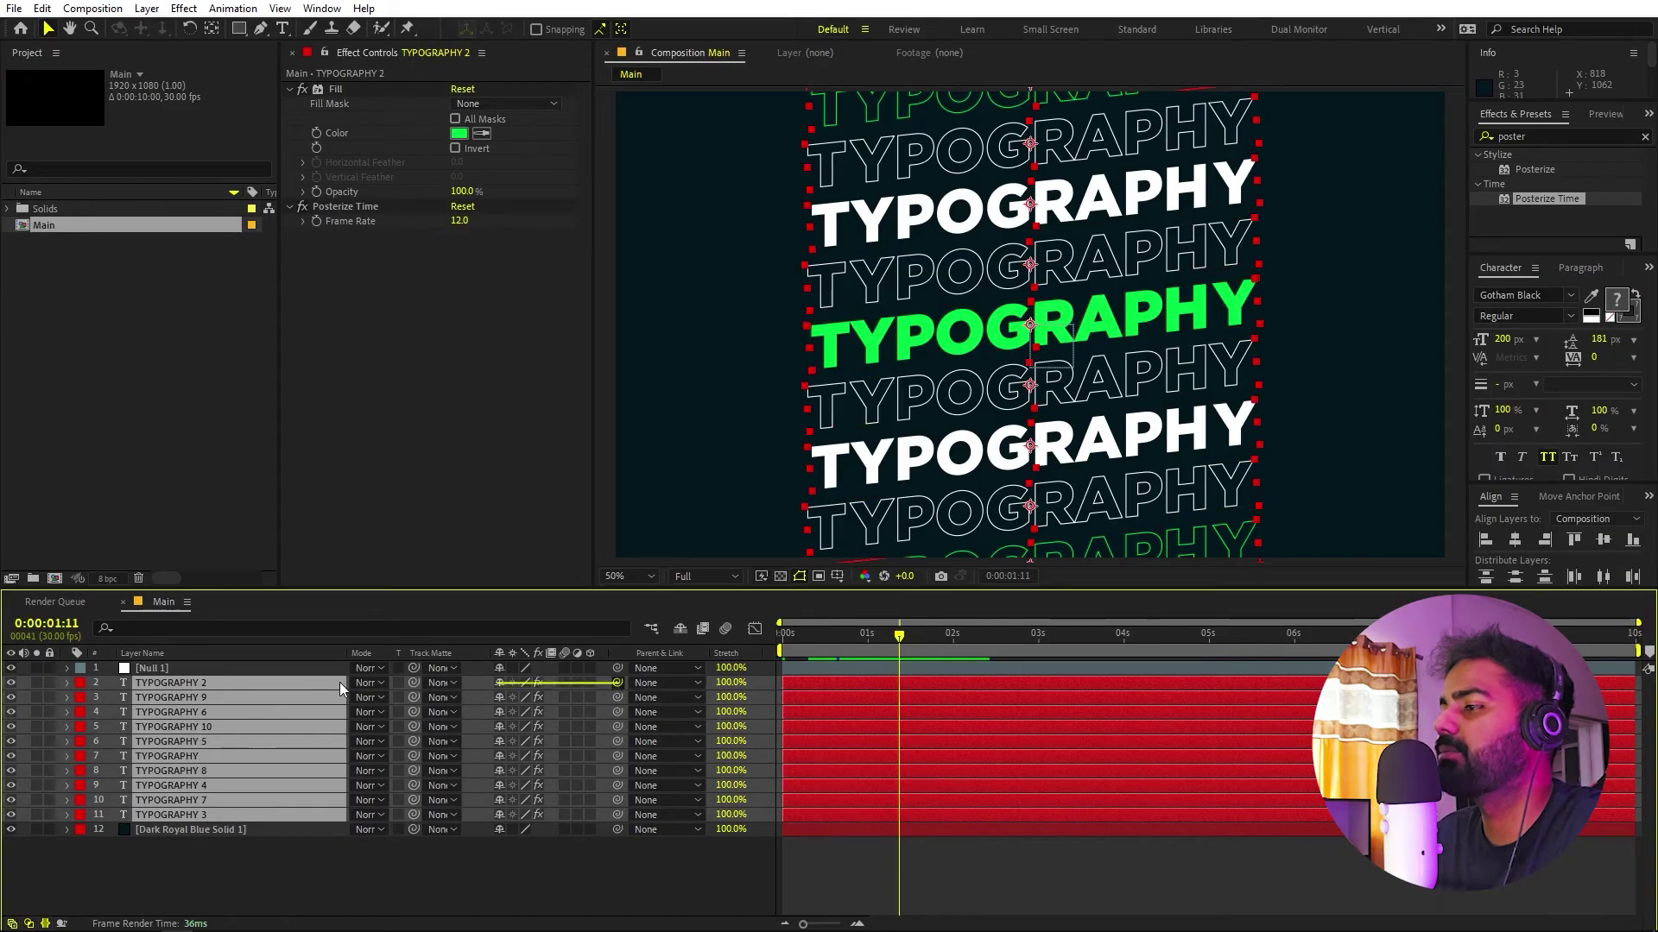
pyautogui.moveTo(339, 682); pyautogui.dragTo(237, 666)
# Keyframe the null's Scale at 100% on the first frame and 160% at 0:00:00:18
pyautogui.click(237, 667)
pyautogui.press('s')
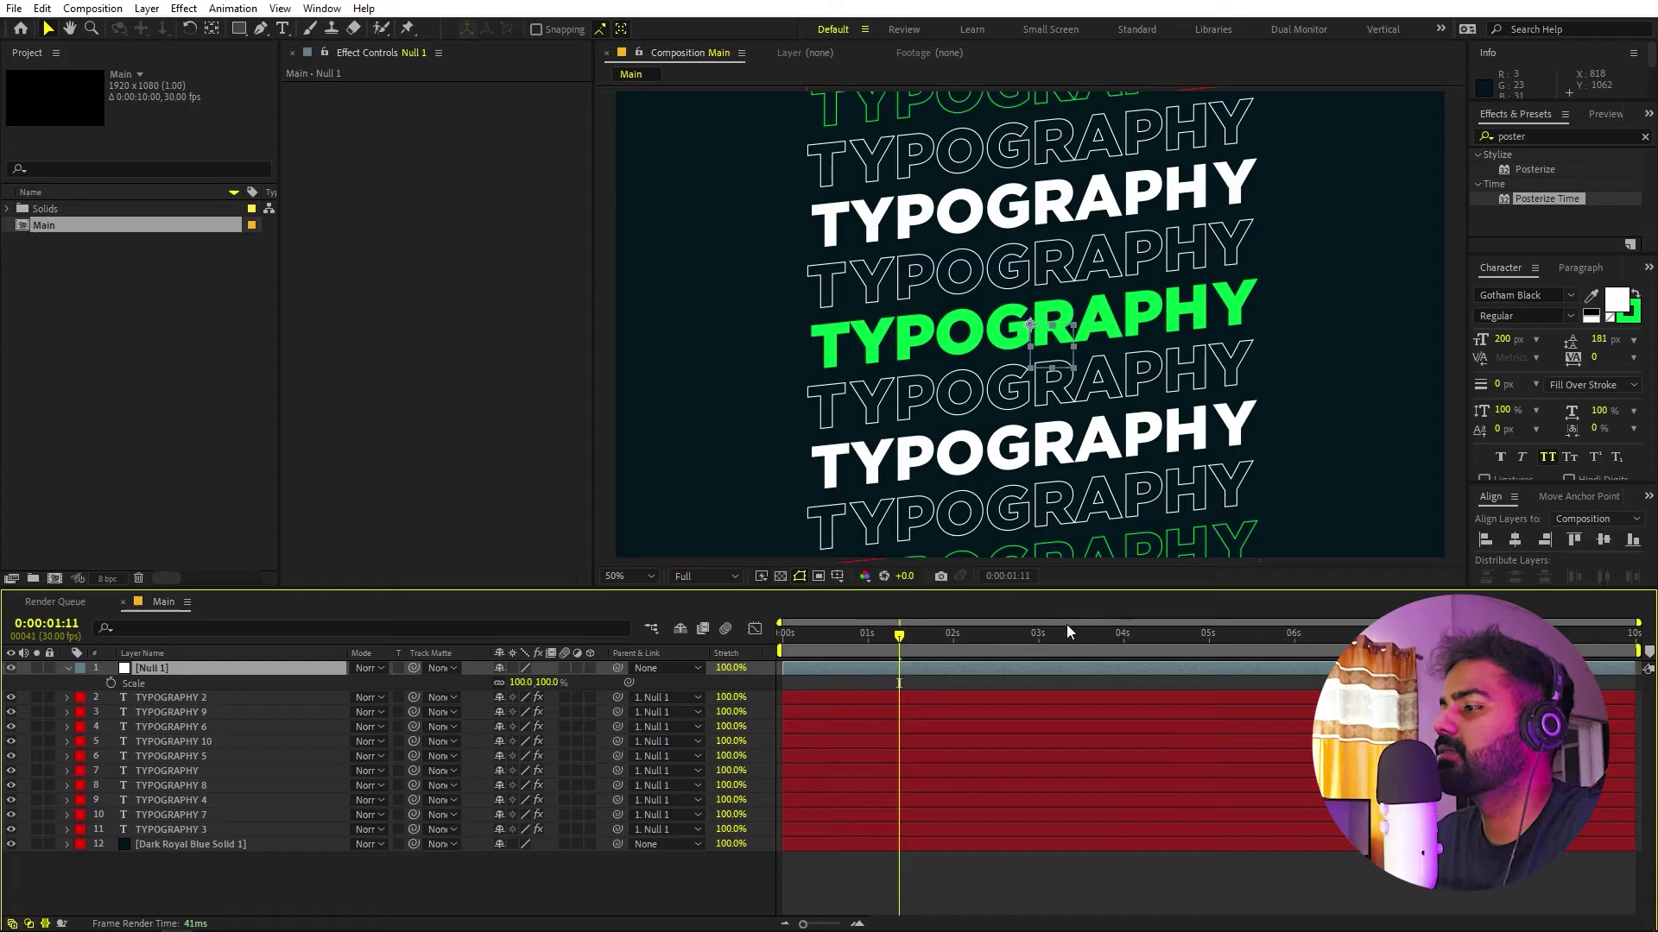
pyautogui.press('Home')
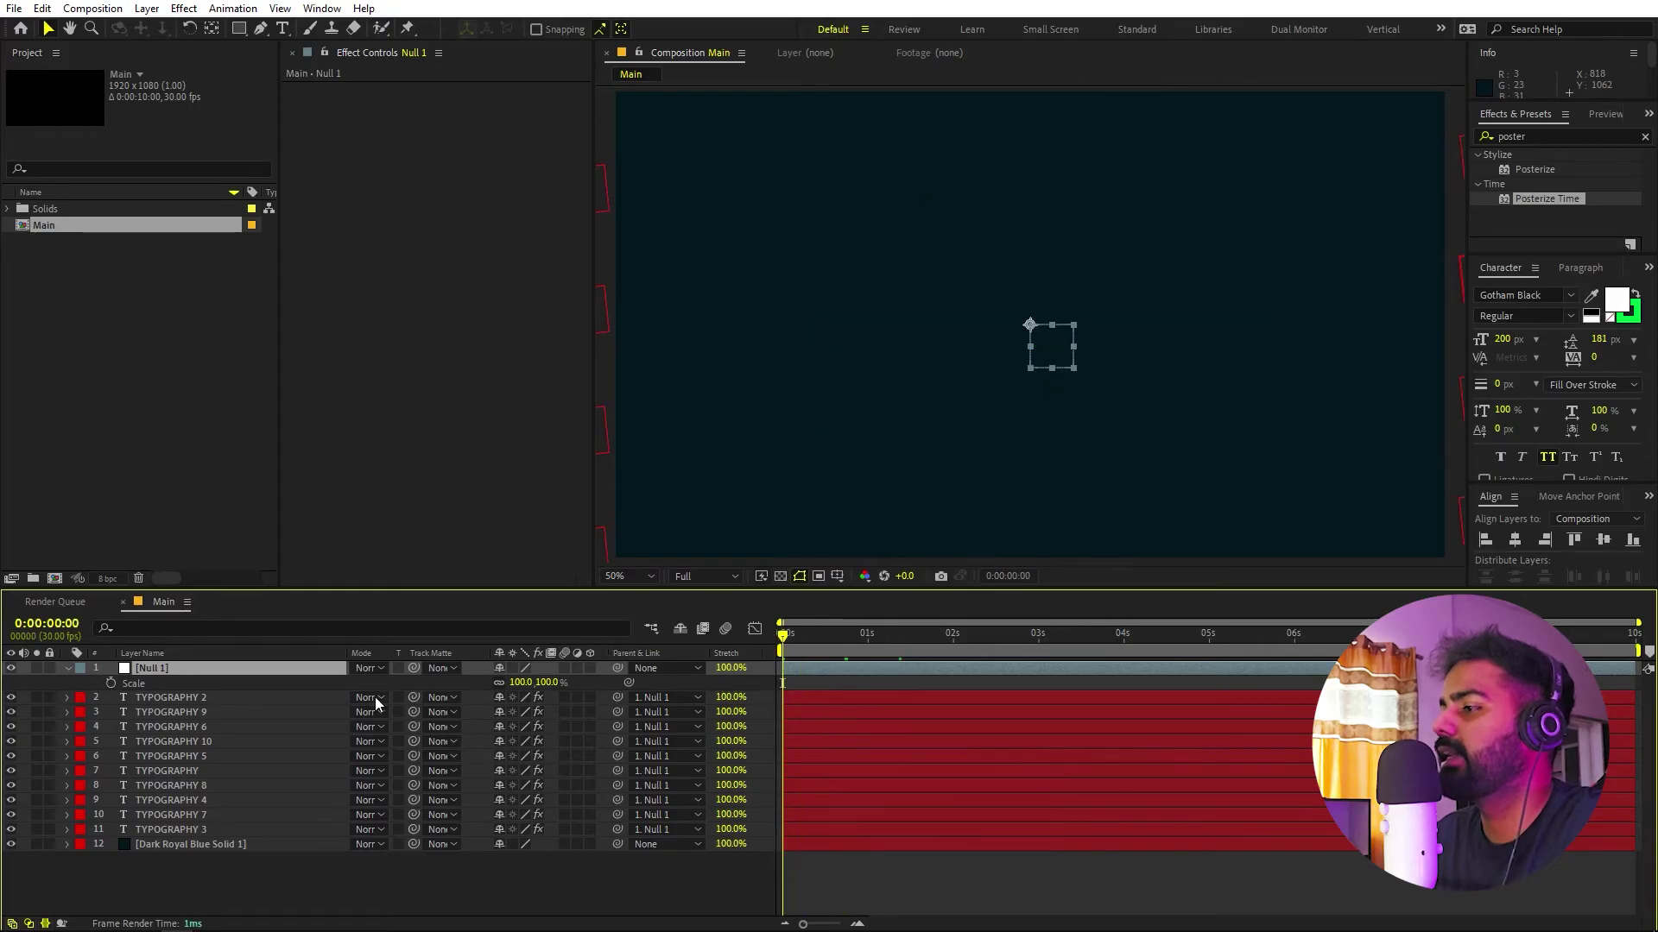
pyautogui.click(110, 682)
pyautogui.moveTo(810, 640); pyautogui.dragTo(834, 647)
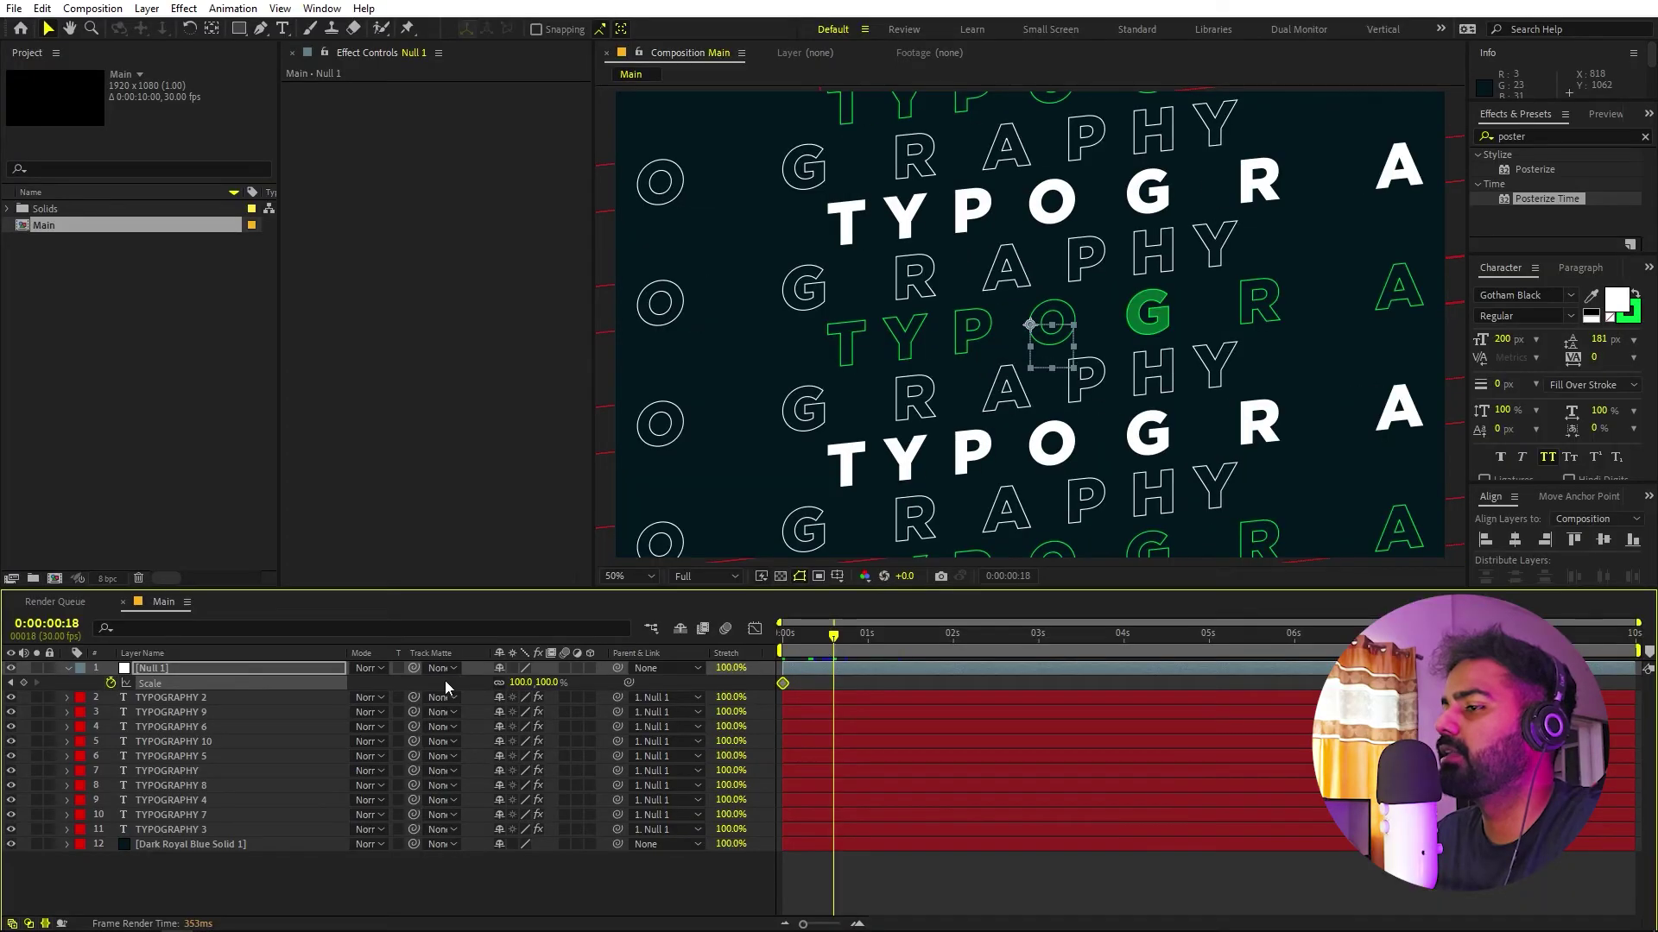
pyautogui.moveTo(518, 687); pyautogui.dragTo(597, 693)
pyautogui.click(515, 684)
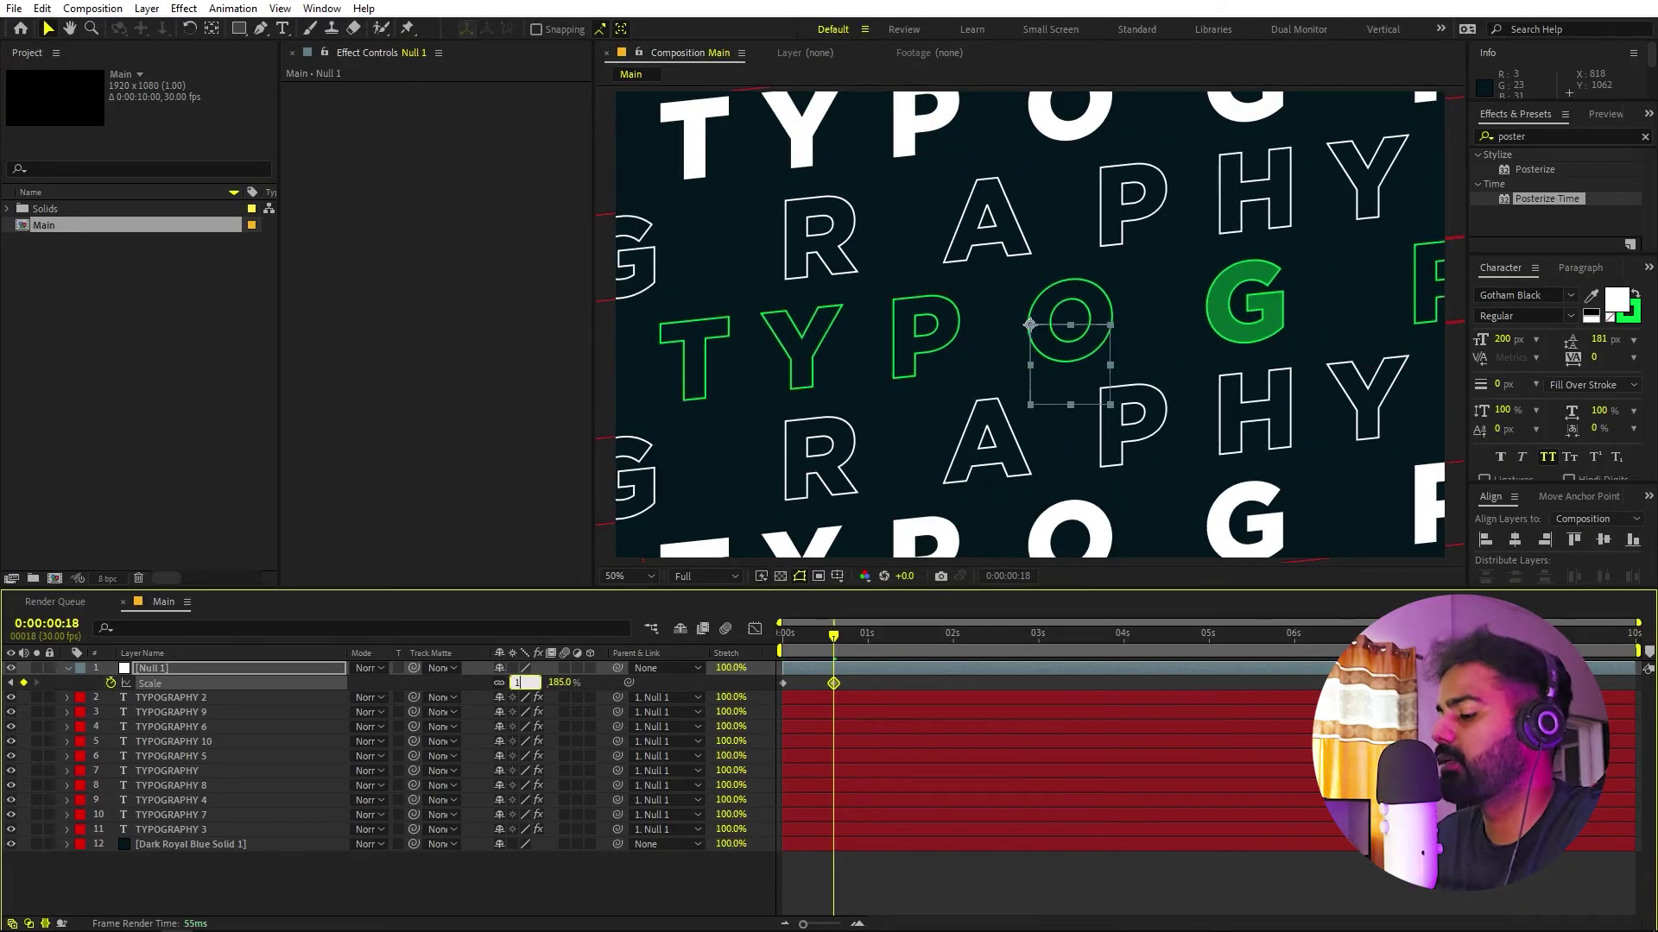
pyautogui.write('16')
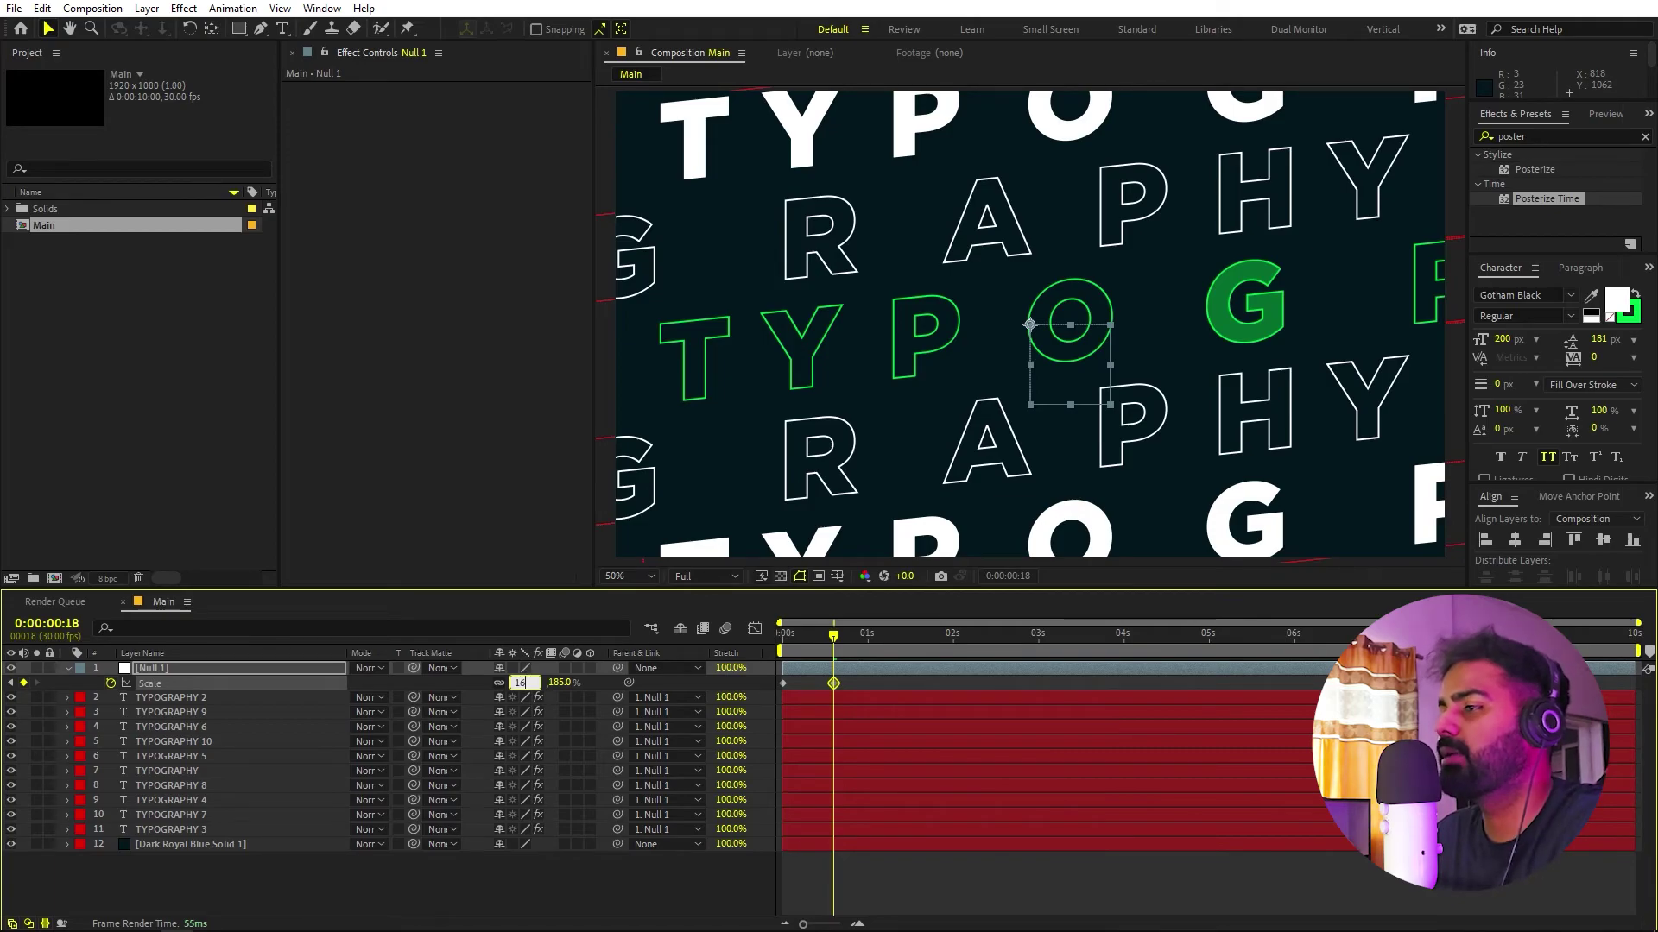
pyautogui.write('0')
pyautogui.press('Return')
# Add a third Scale keyframe of 100% to the null at 0:00:01:06
pyautogui.moveTo(834, 640); pyautogui.dragTo(890, 641)
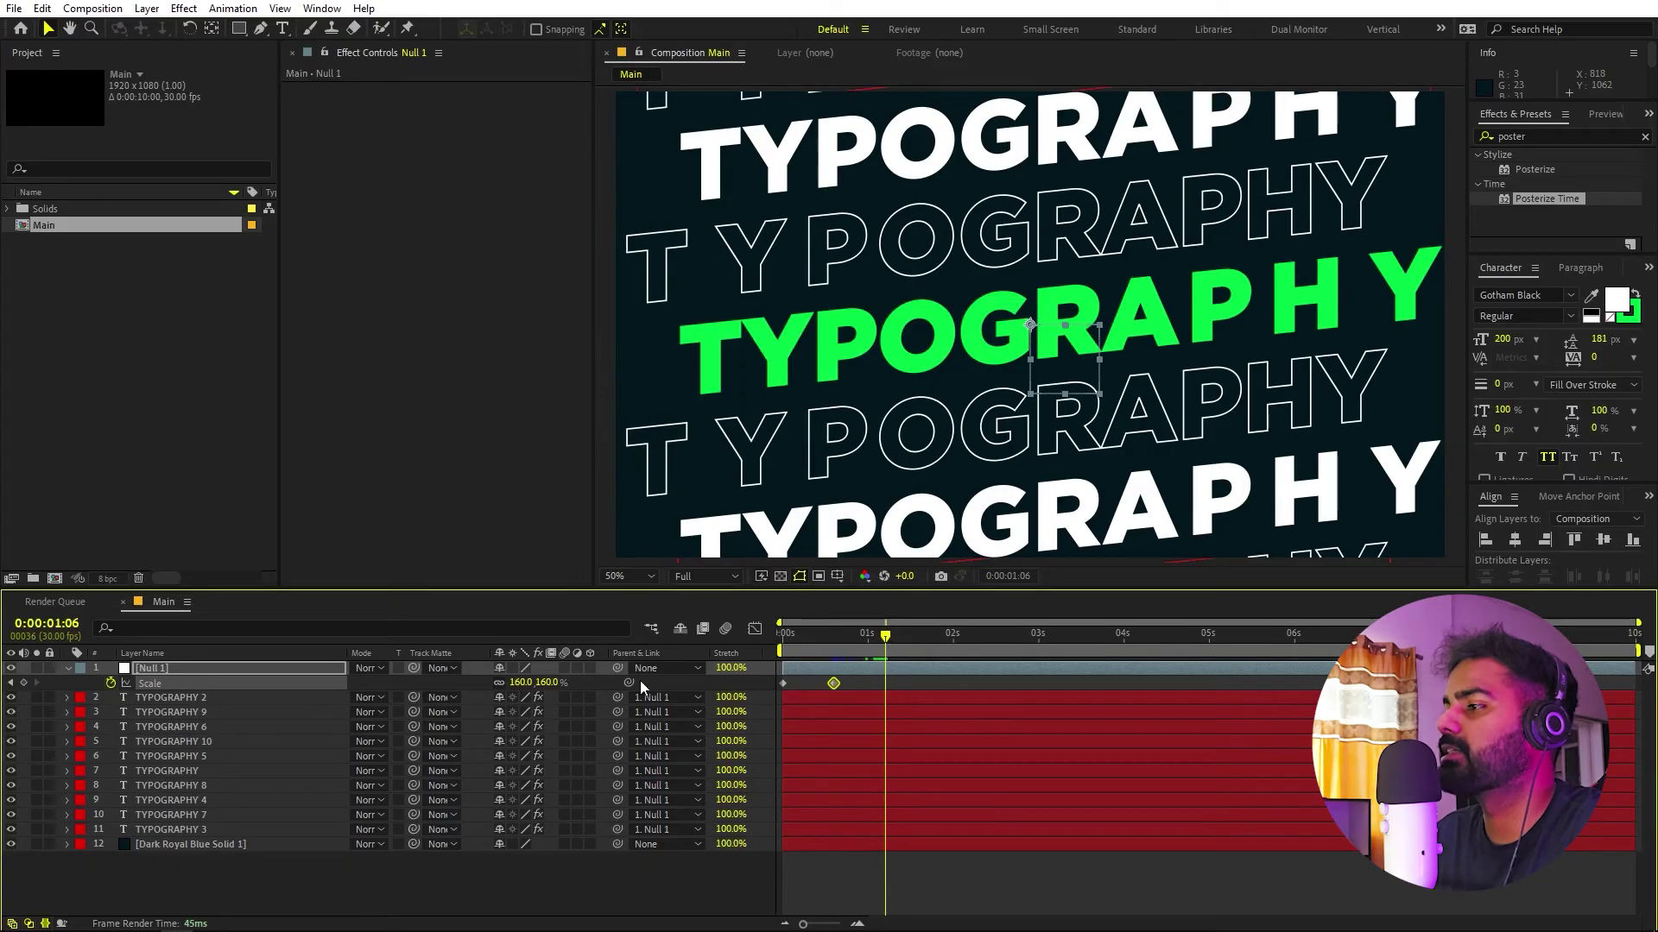
pyautogui.click(521, 682)
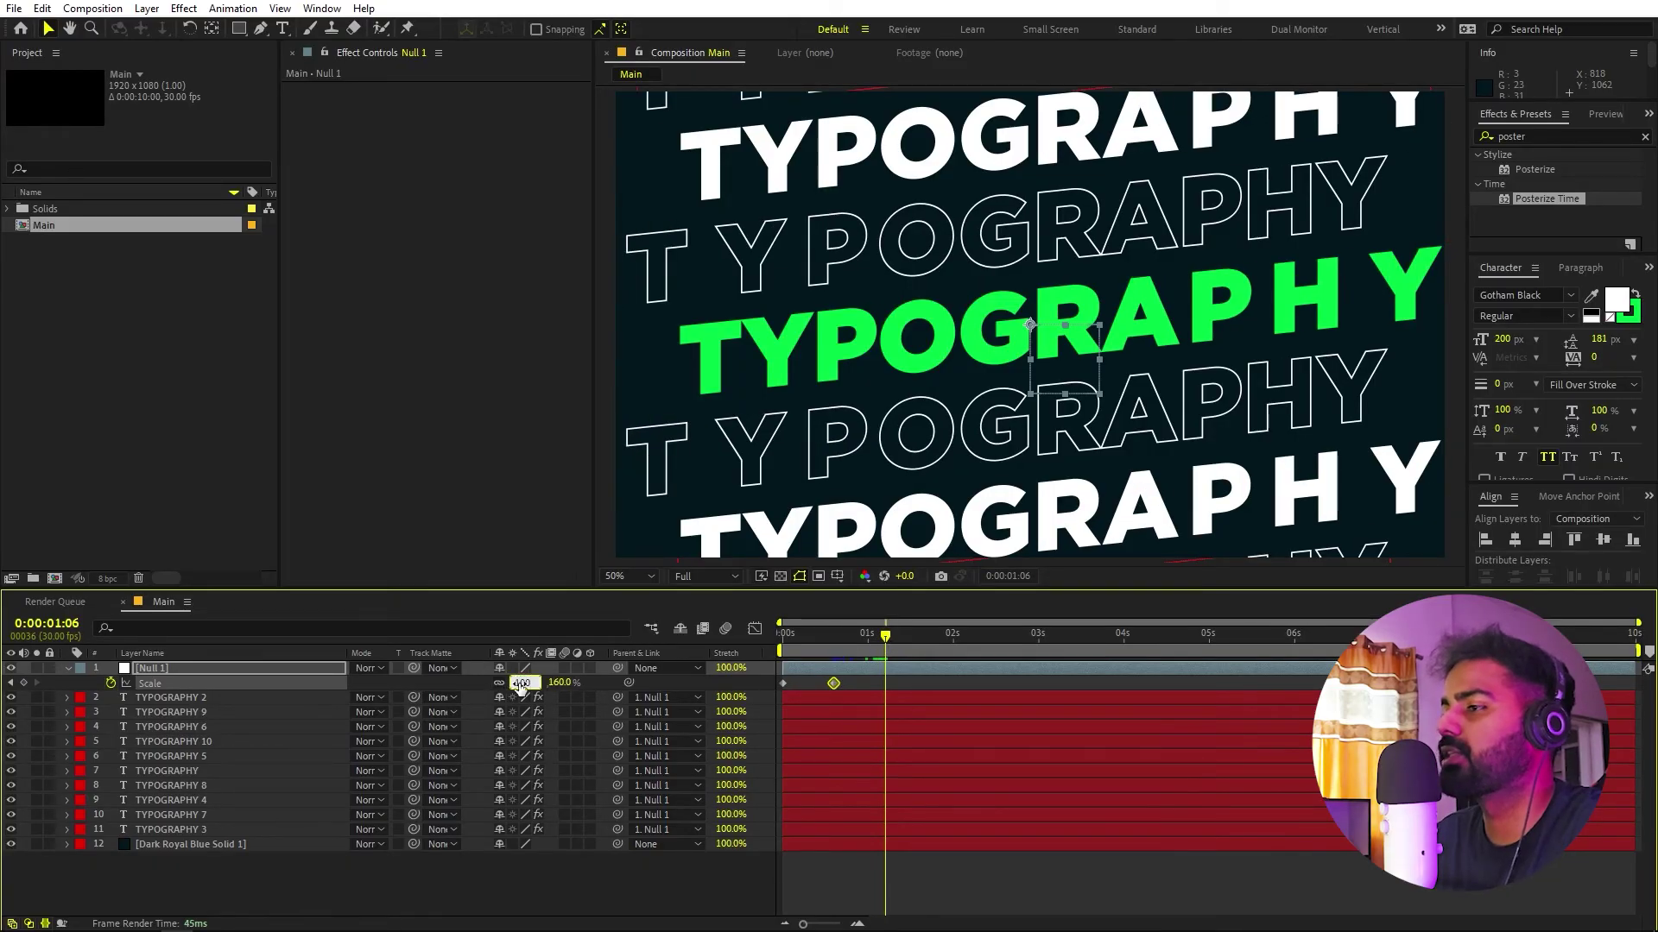
pyautogui.write('100')
pyautogui.press('Return')
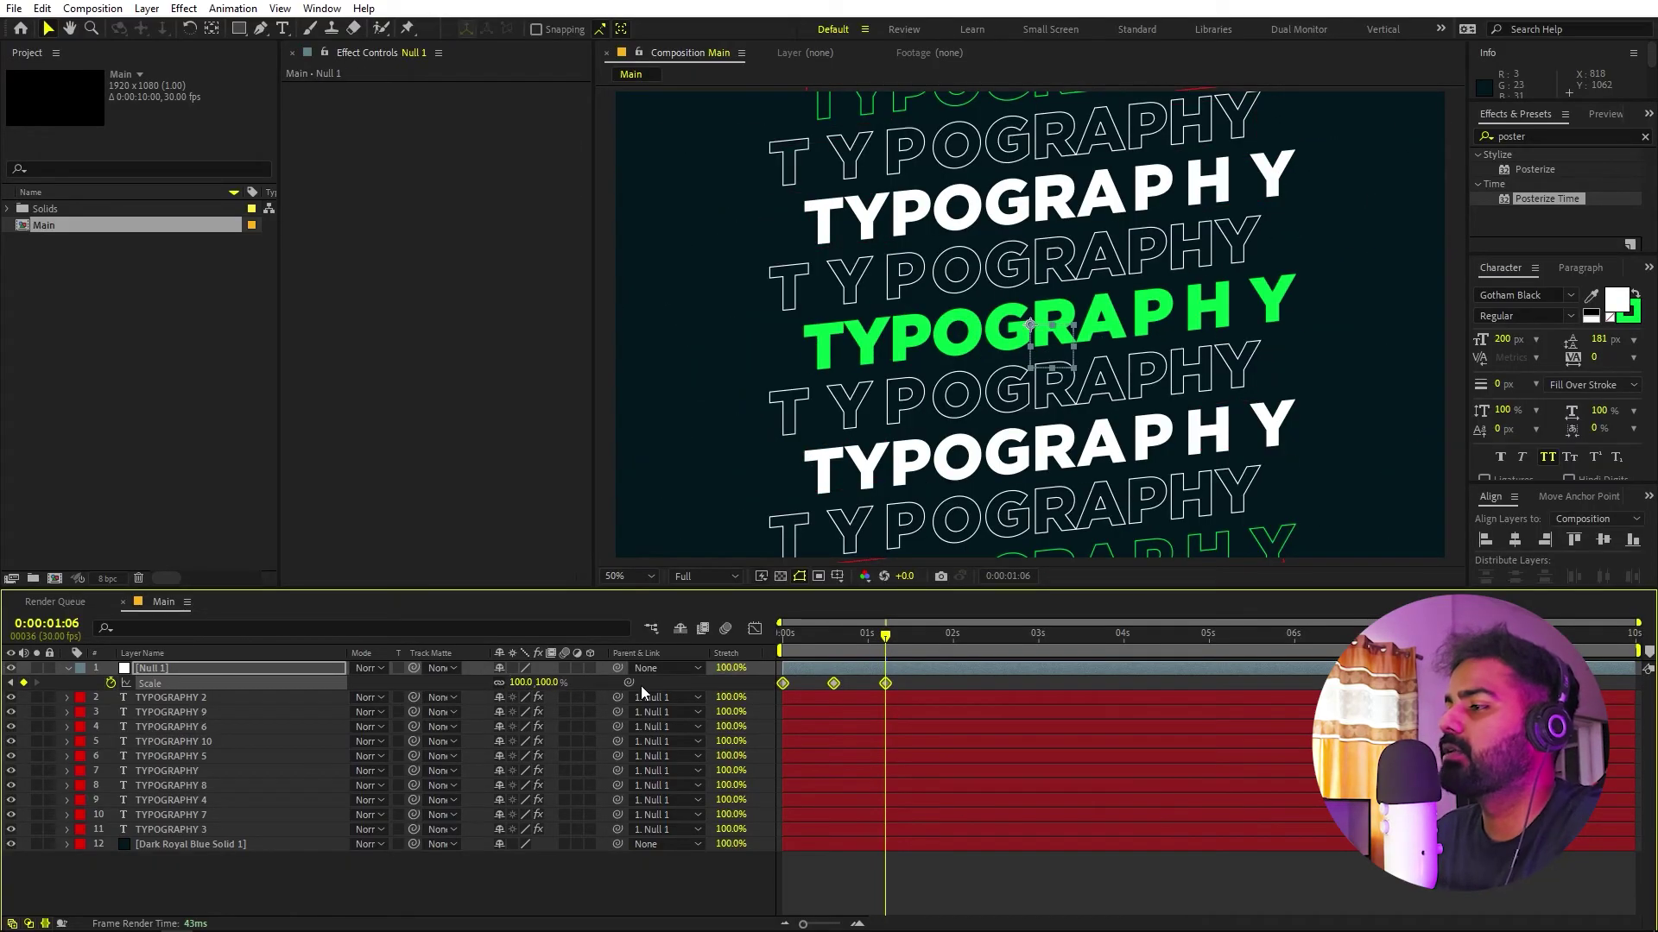
# Easy-ease the null's three Scale keyframes and lengthen their outgoing and incoming handles in the speed graph to sharpen both speed peaks
pyautogui.press('F9')
pyautogui.click(758, 630)
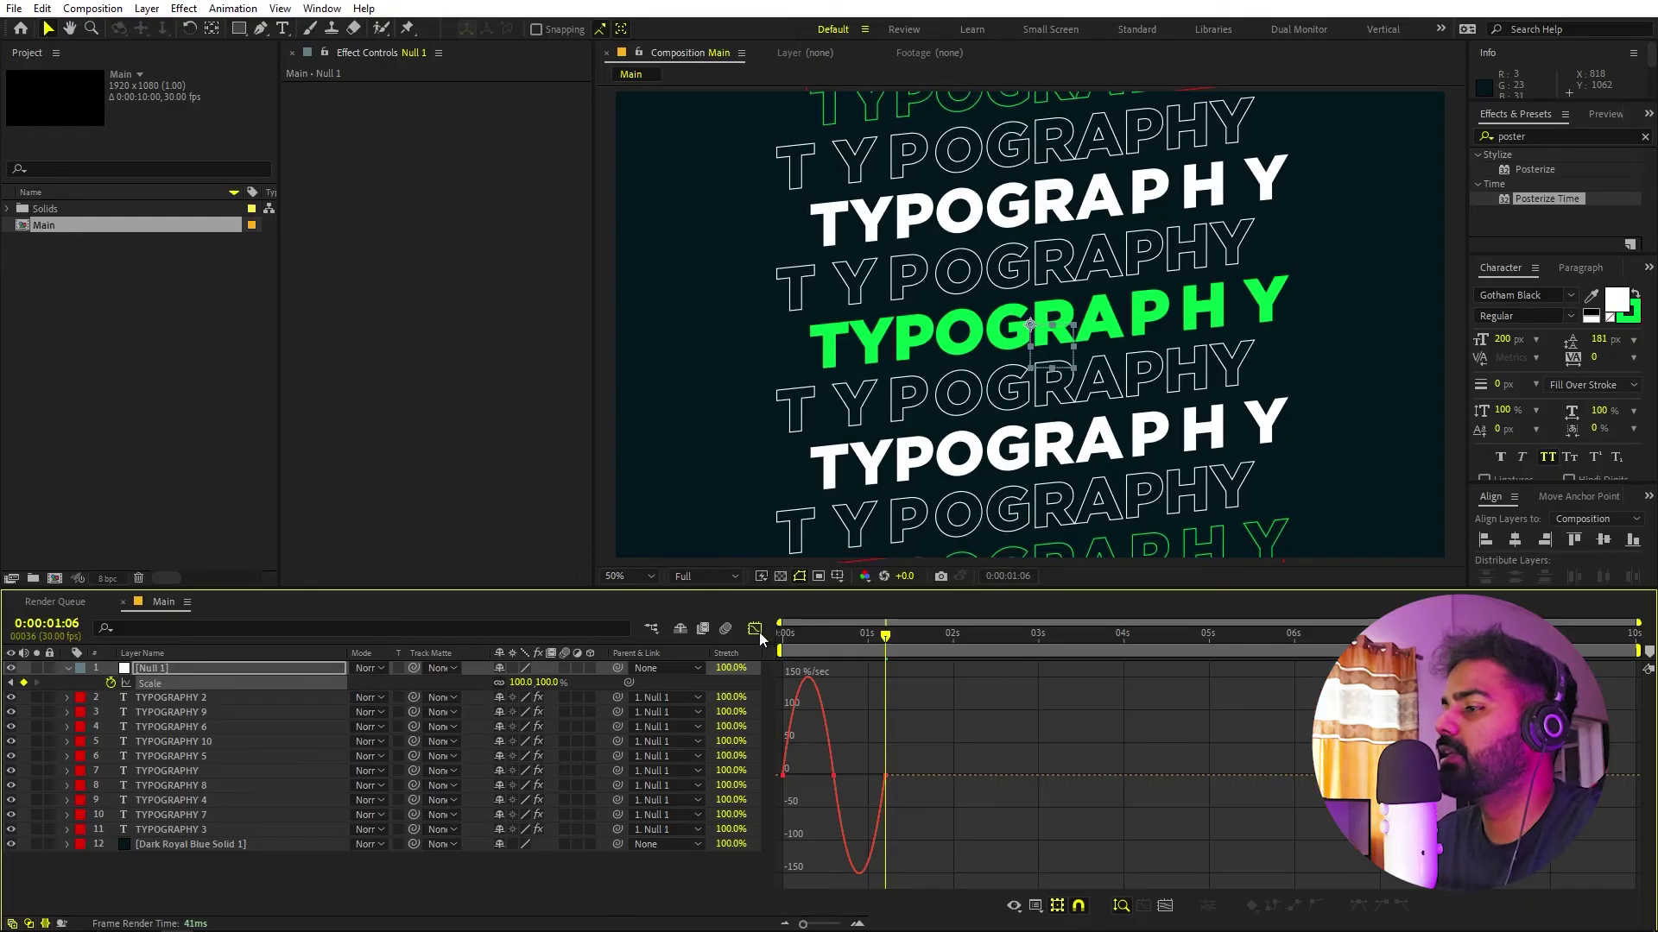
pyautogui.click(1036, 907)
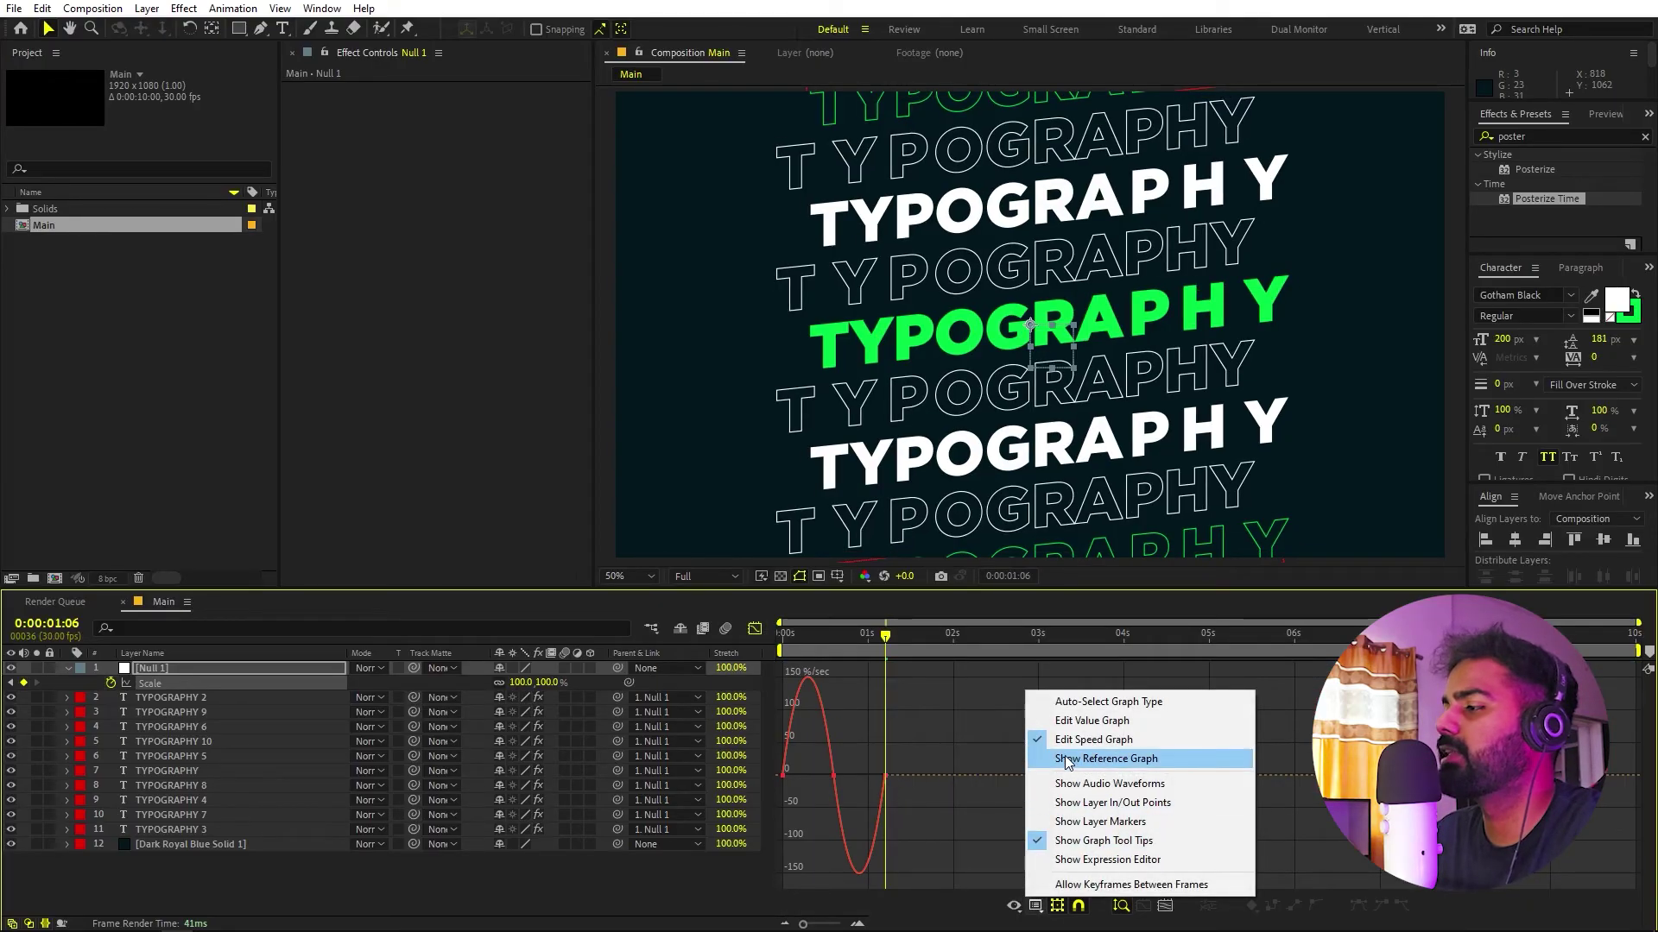
pyautogui.moveTo(956, 754); pyautogui.dragTo(774, 824)
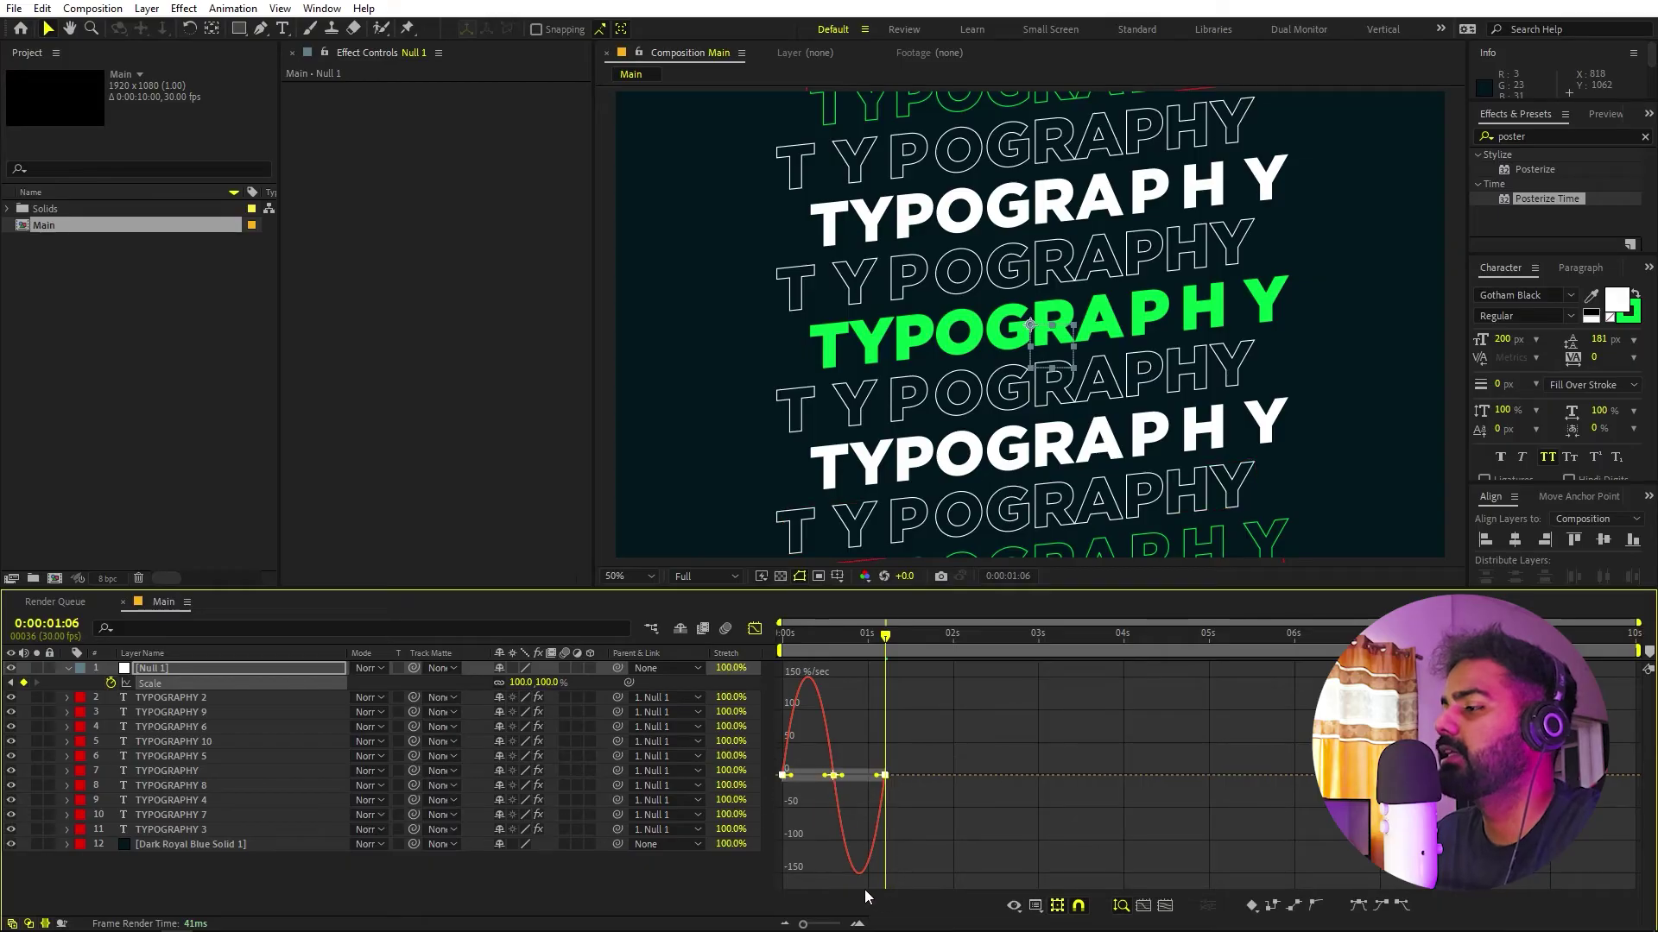
pyautogui.moveTo(801, 923); pyautogui.dragTo(832, 925)
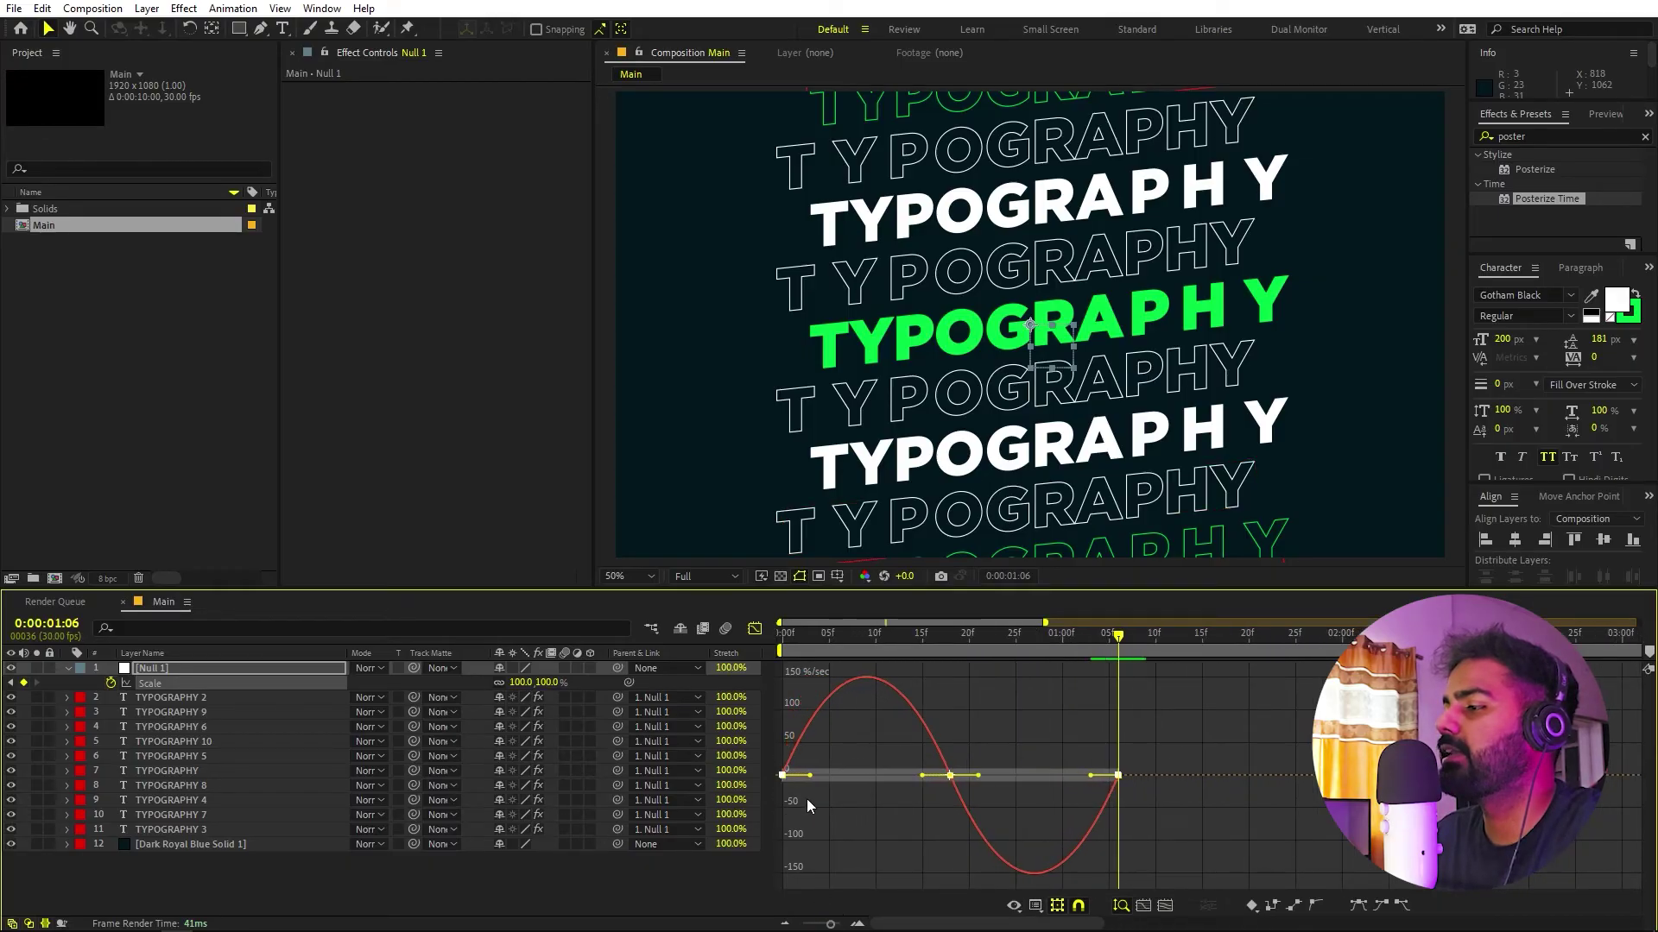
pyautogui.moveTo(811, 775); pyautogui.dragTo(835, 776)
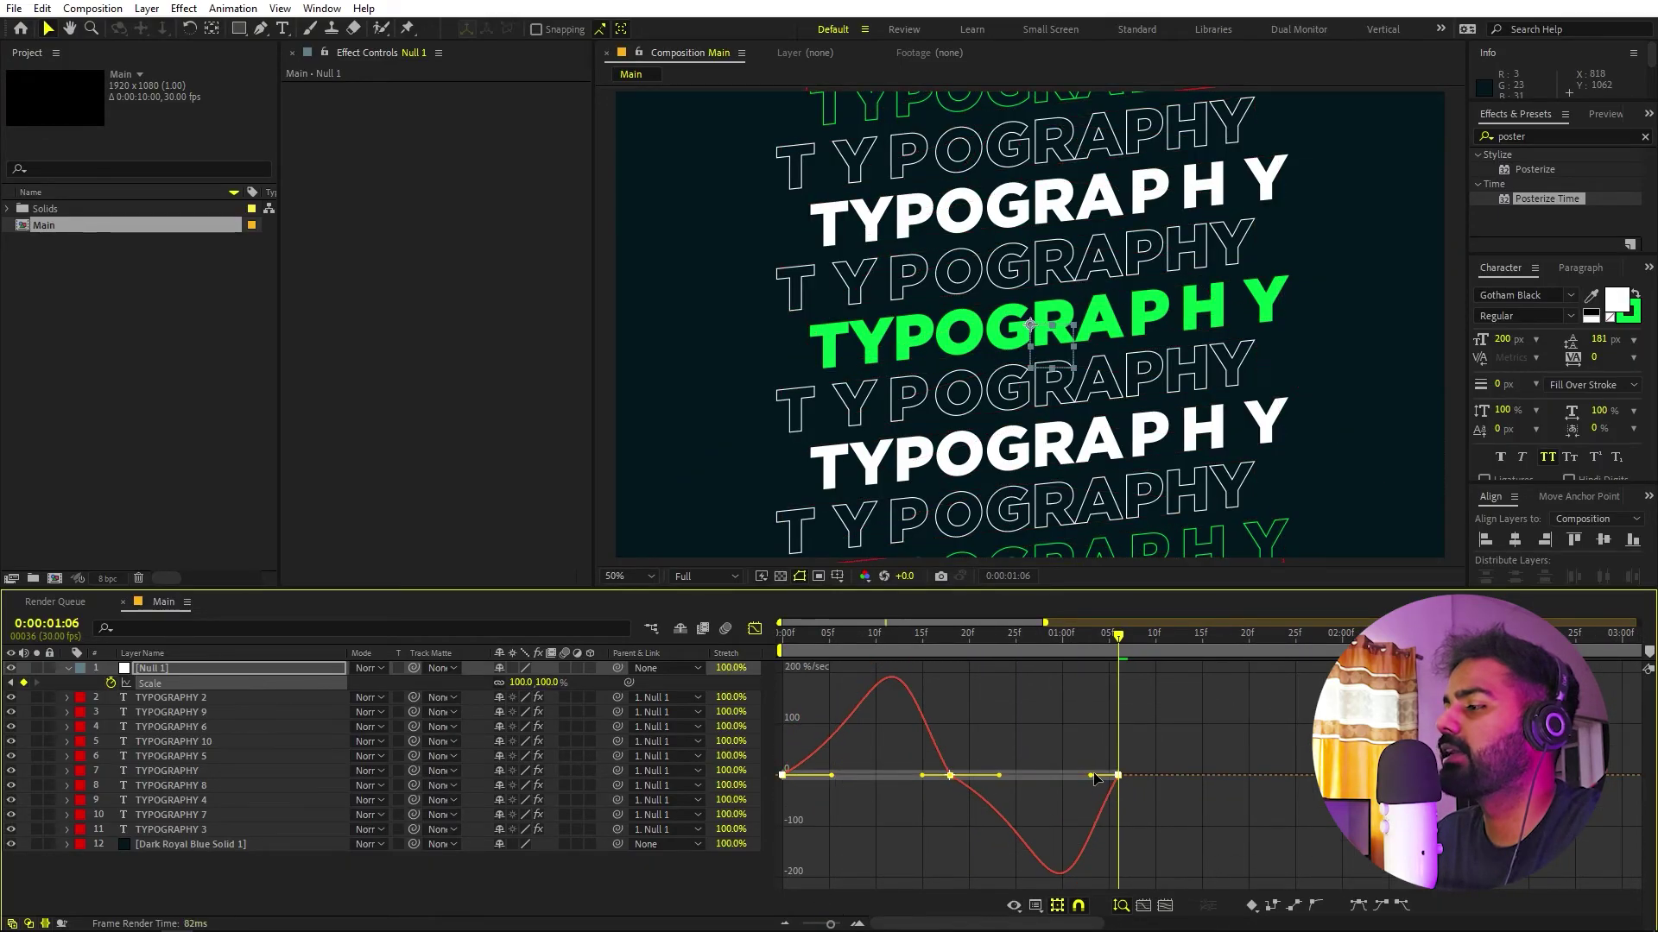
pyautogui.moveTo(1091, 775); pyautogui.dragTo(1069, 776)
# Play the composition from the first frame to check the null's eased scale animation
pyautogui.moveTo(1051, 641); pyautogui.dragTo(780, 665)
pyautogui.press('space')
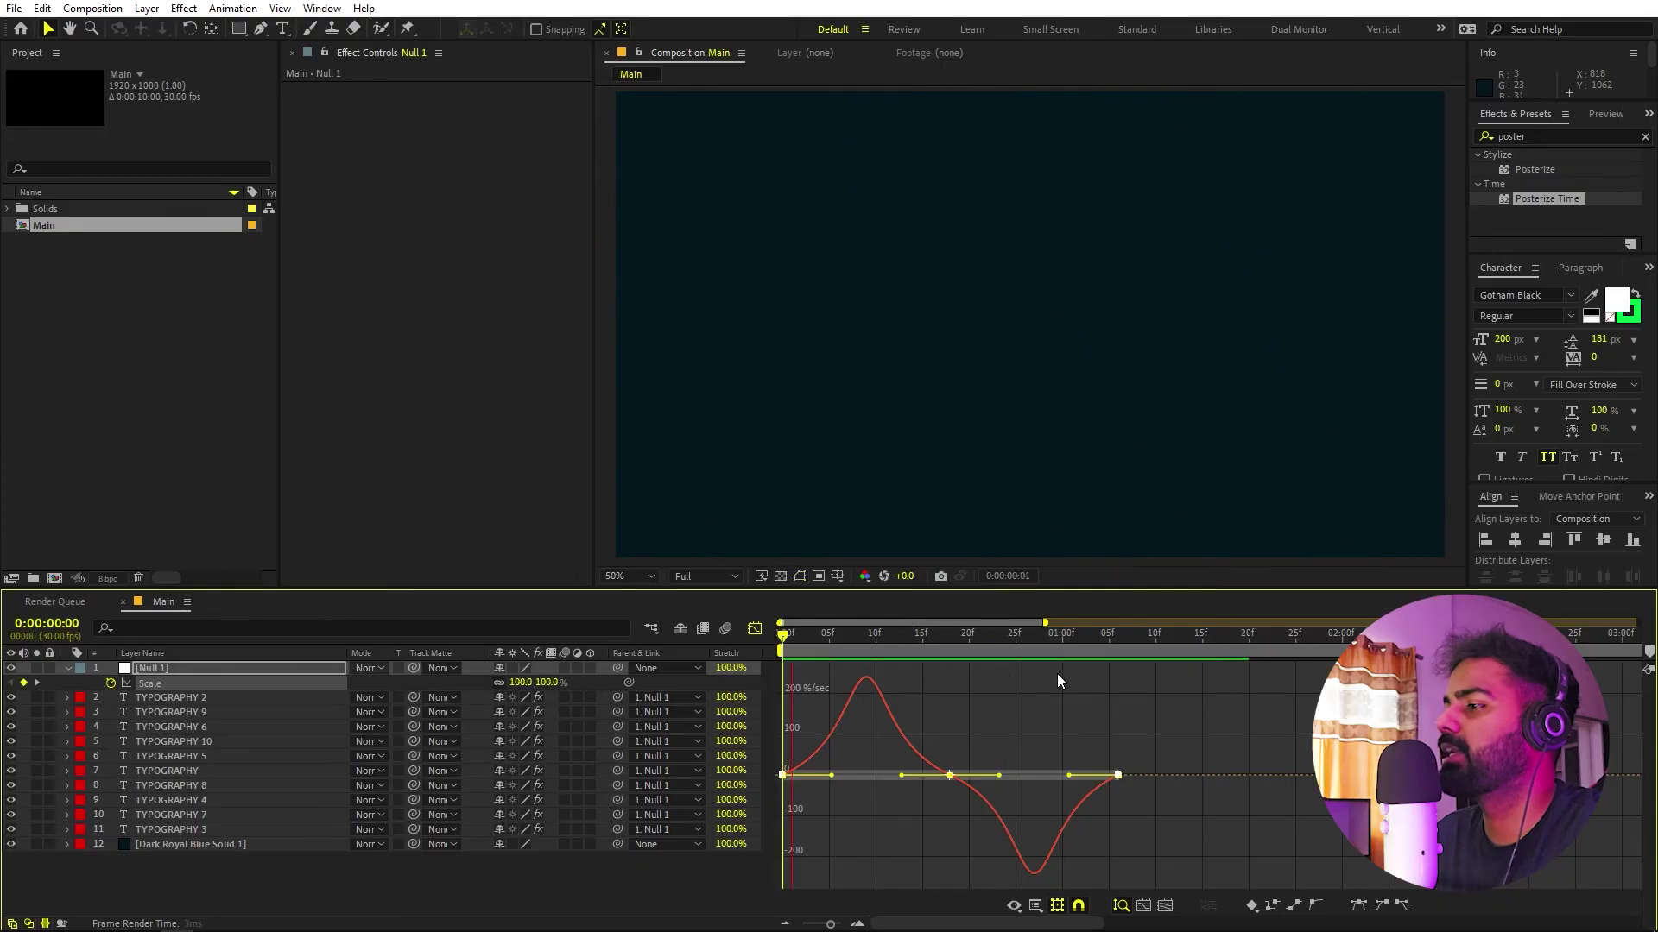
pyautogui.press('space')
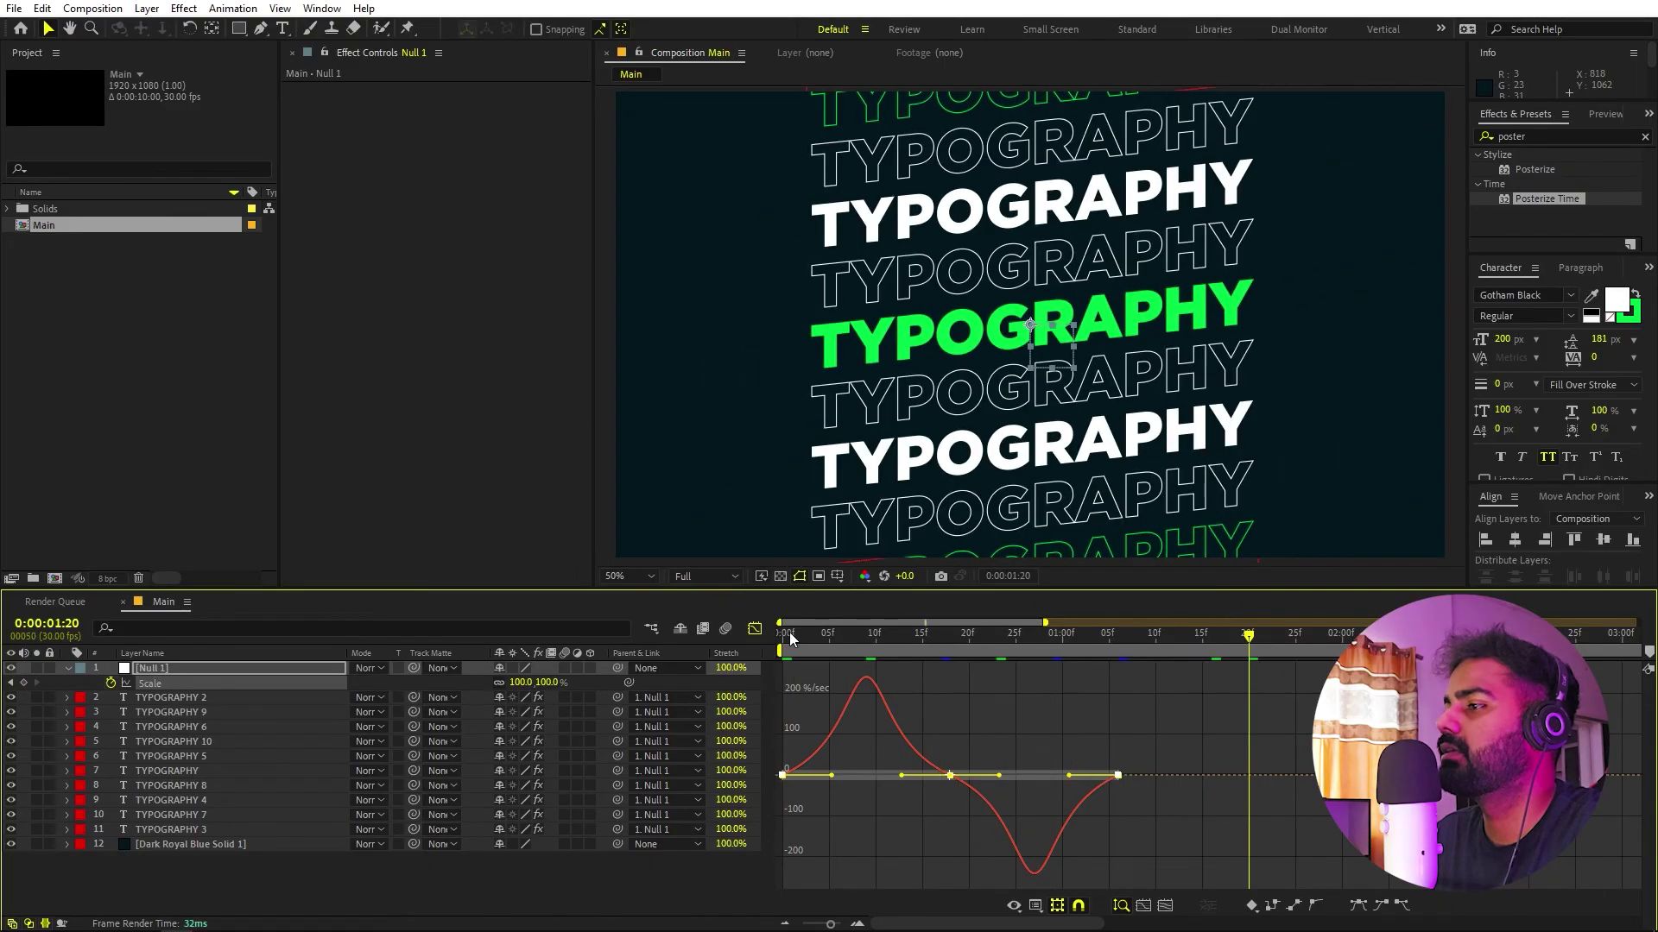
# Leave the graph editor, move the null's last Scale keyframe to about 0:00:01:08 and replay the animation
pyautogui.click(1183, 703)
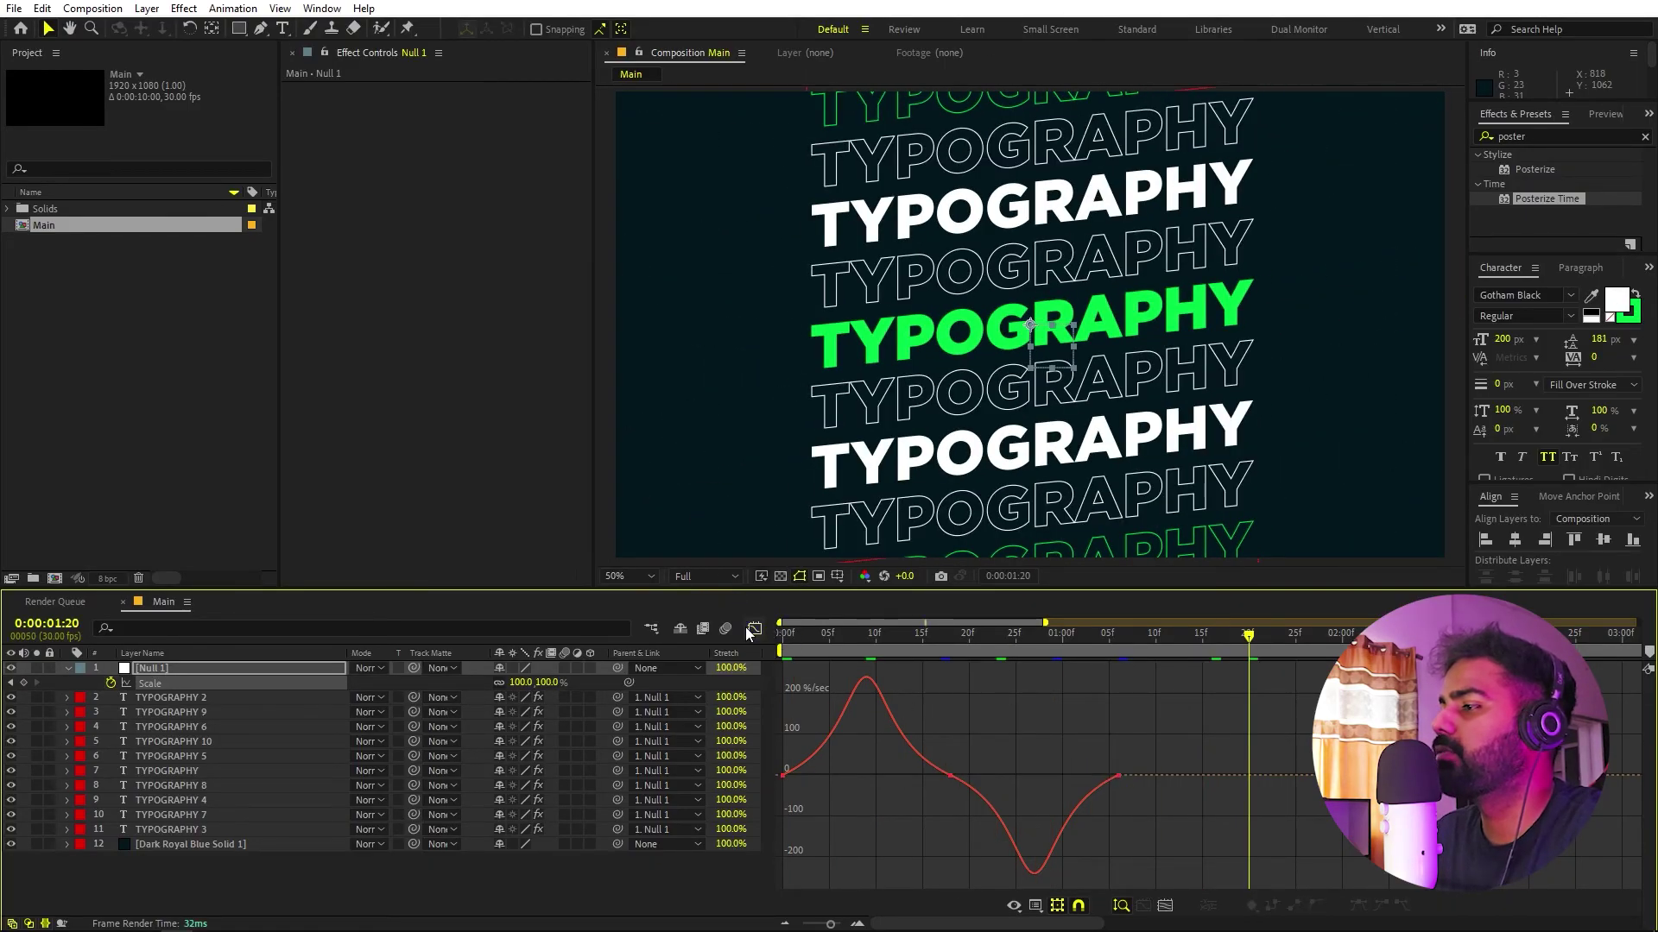
pyautogui.click(753, 629)
pyautogui.click(1079, 655)
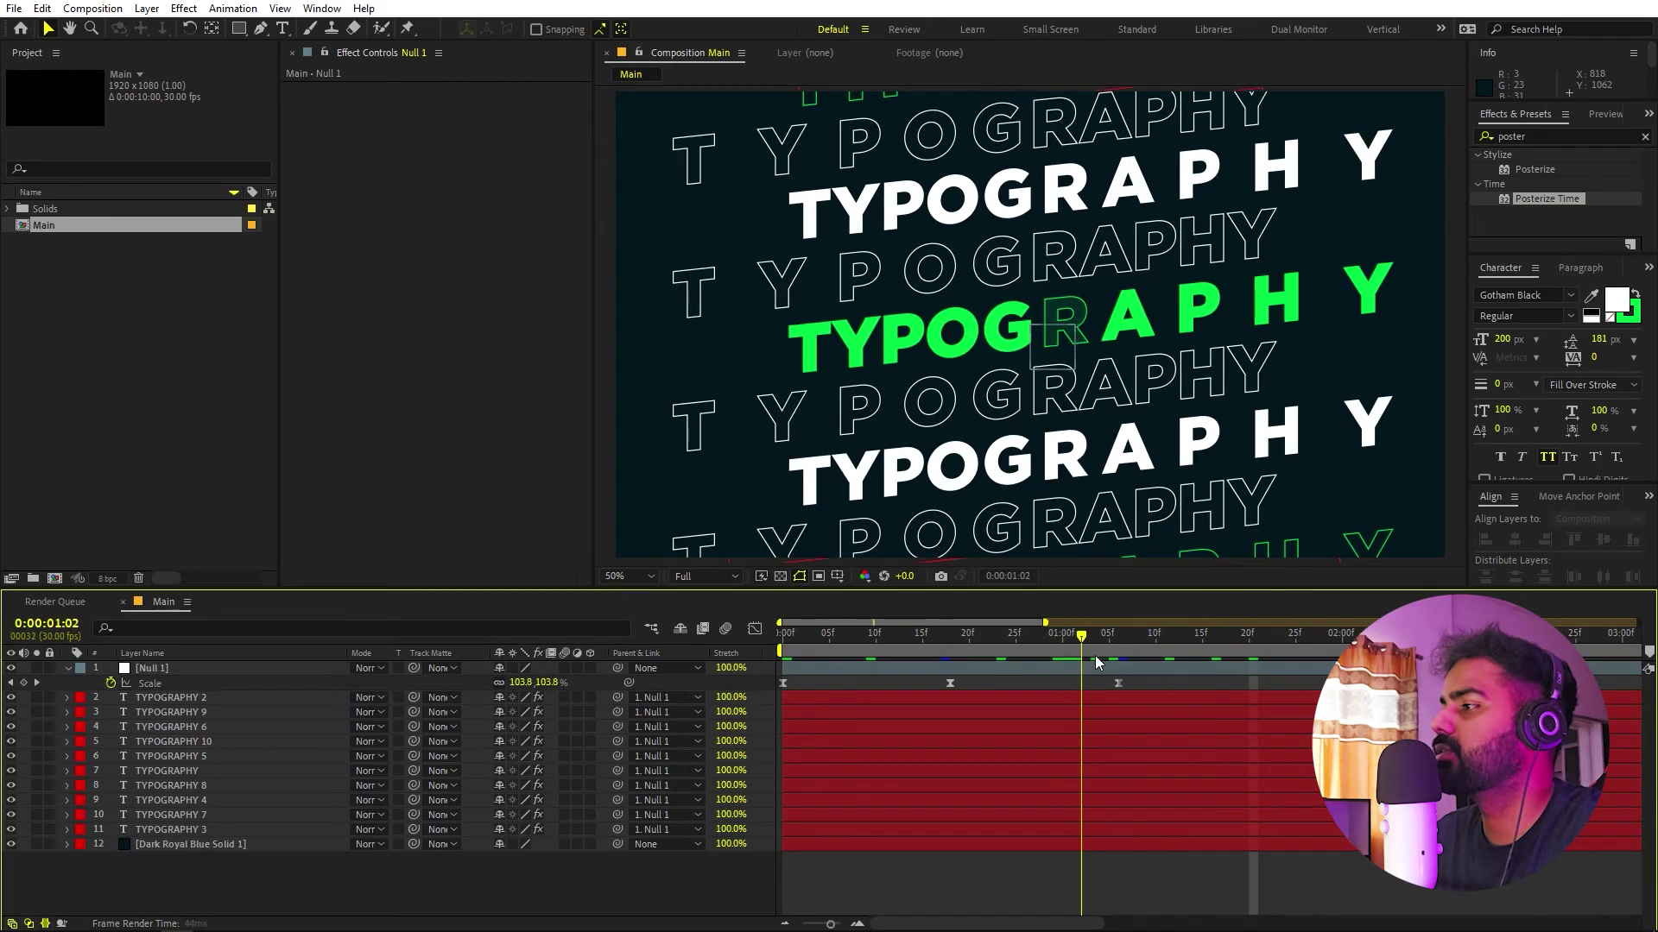
pyautogui.moveTo(1095, 656); pyautogui.dragTo(1132, 681)
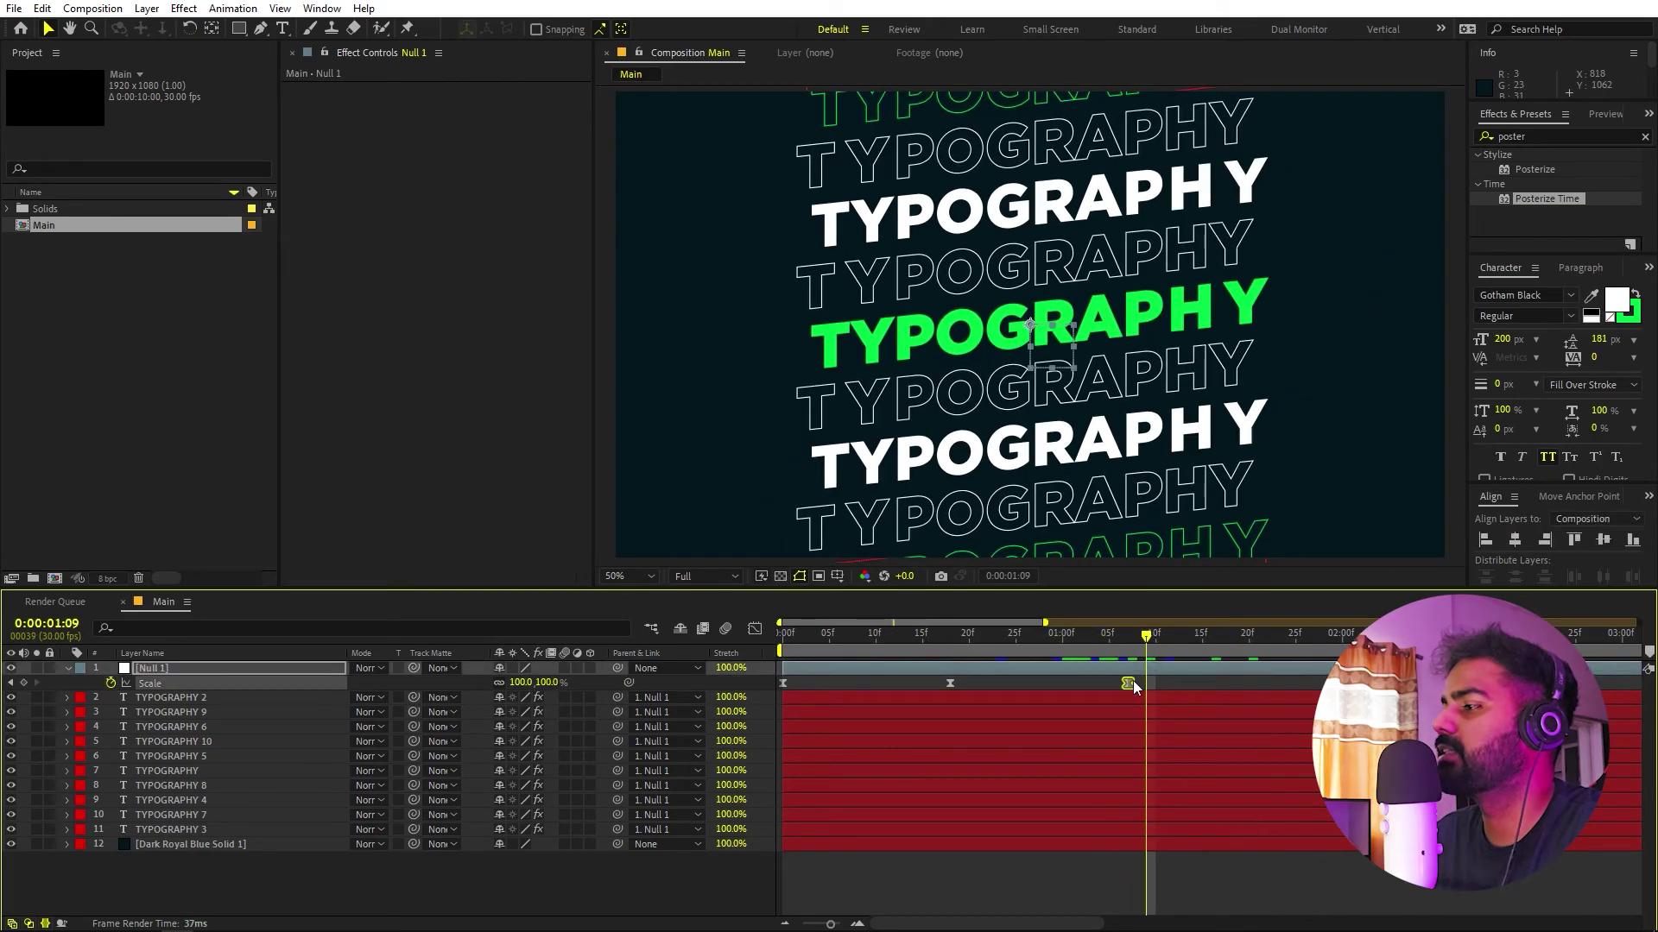
pyautogui.press('space')
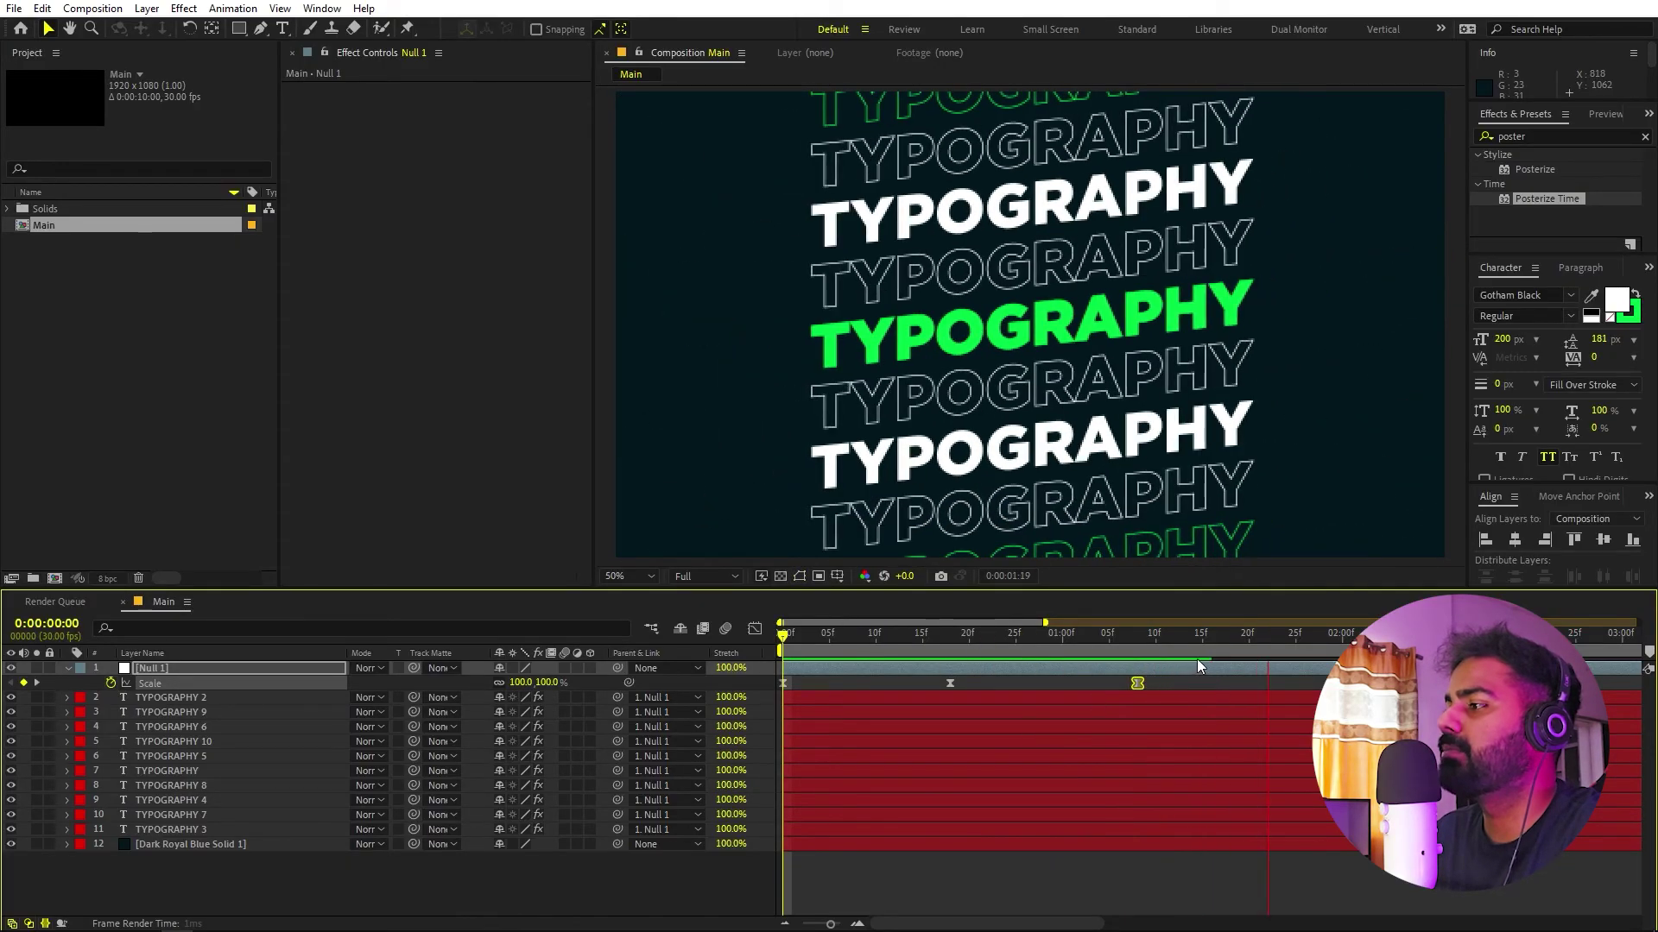
pyautogui.press('space')
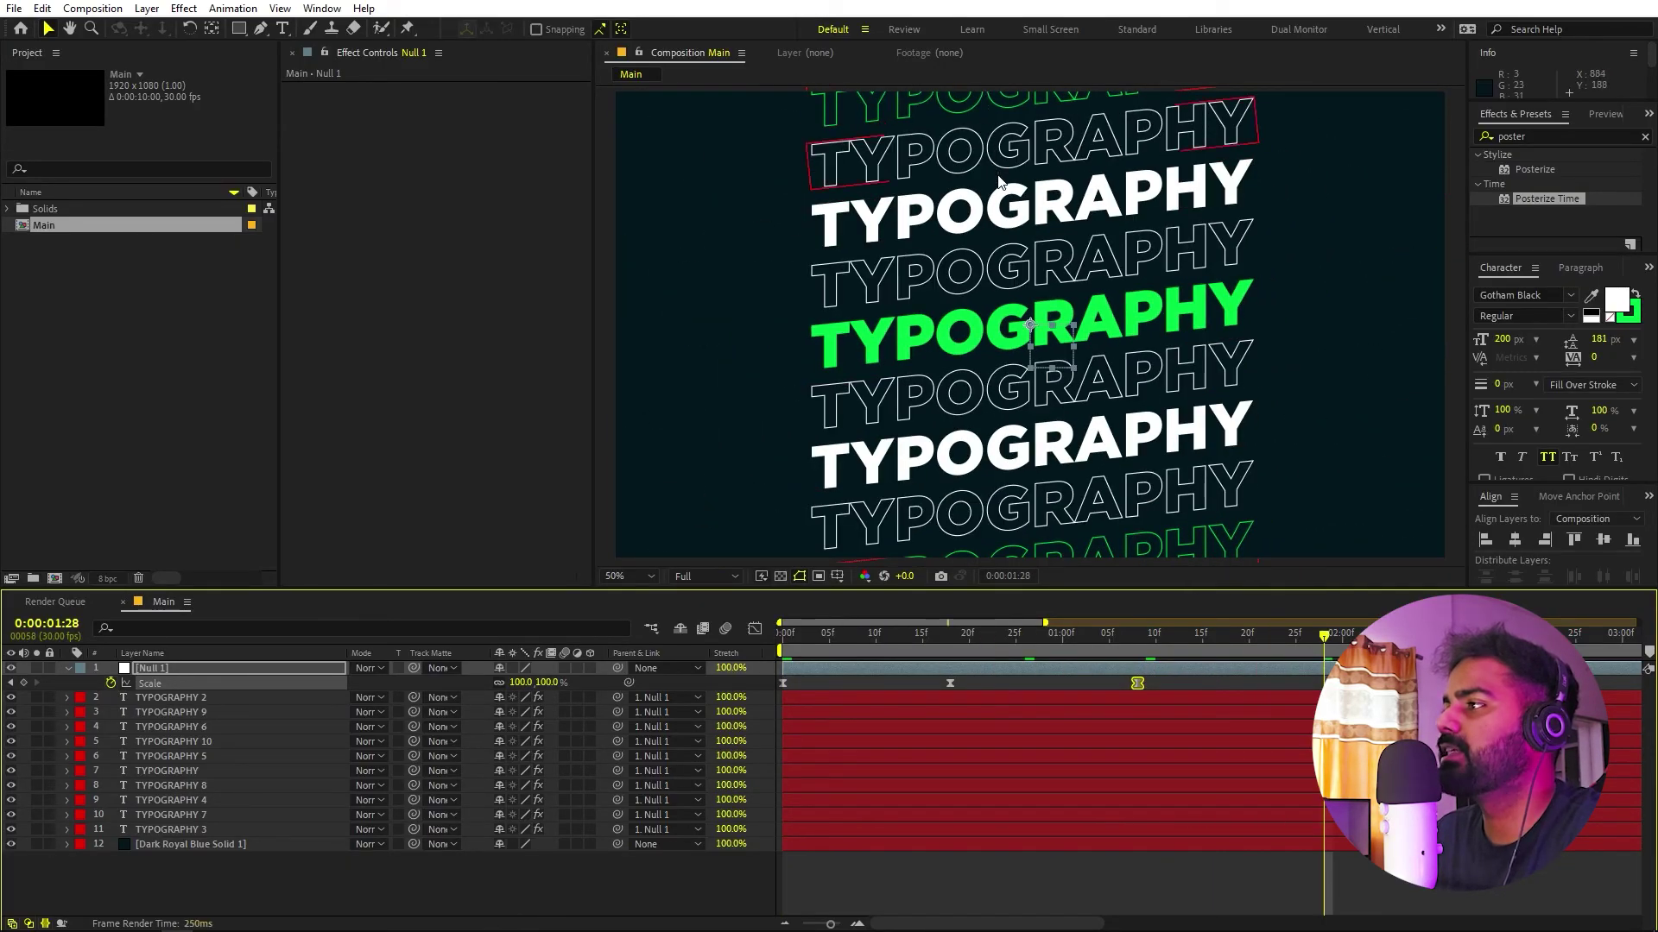
# Trim the out points of the green outlined titles TYPOGRAPHY 9 and TYPOGRAPHY 10 to 0:00:01:18
pyautogui.moveTo(1226, 654)
pyautogui.mouseDown()
pyautogui.moveTo(1041, 654)
pyautogui.moveTo(1229, 671)
pyautogui.mouseUp()
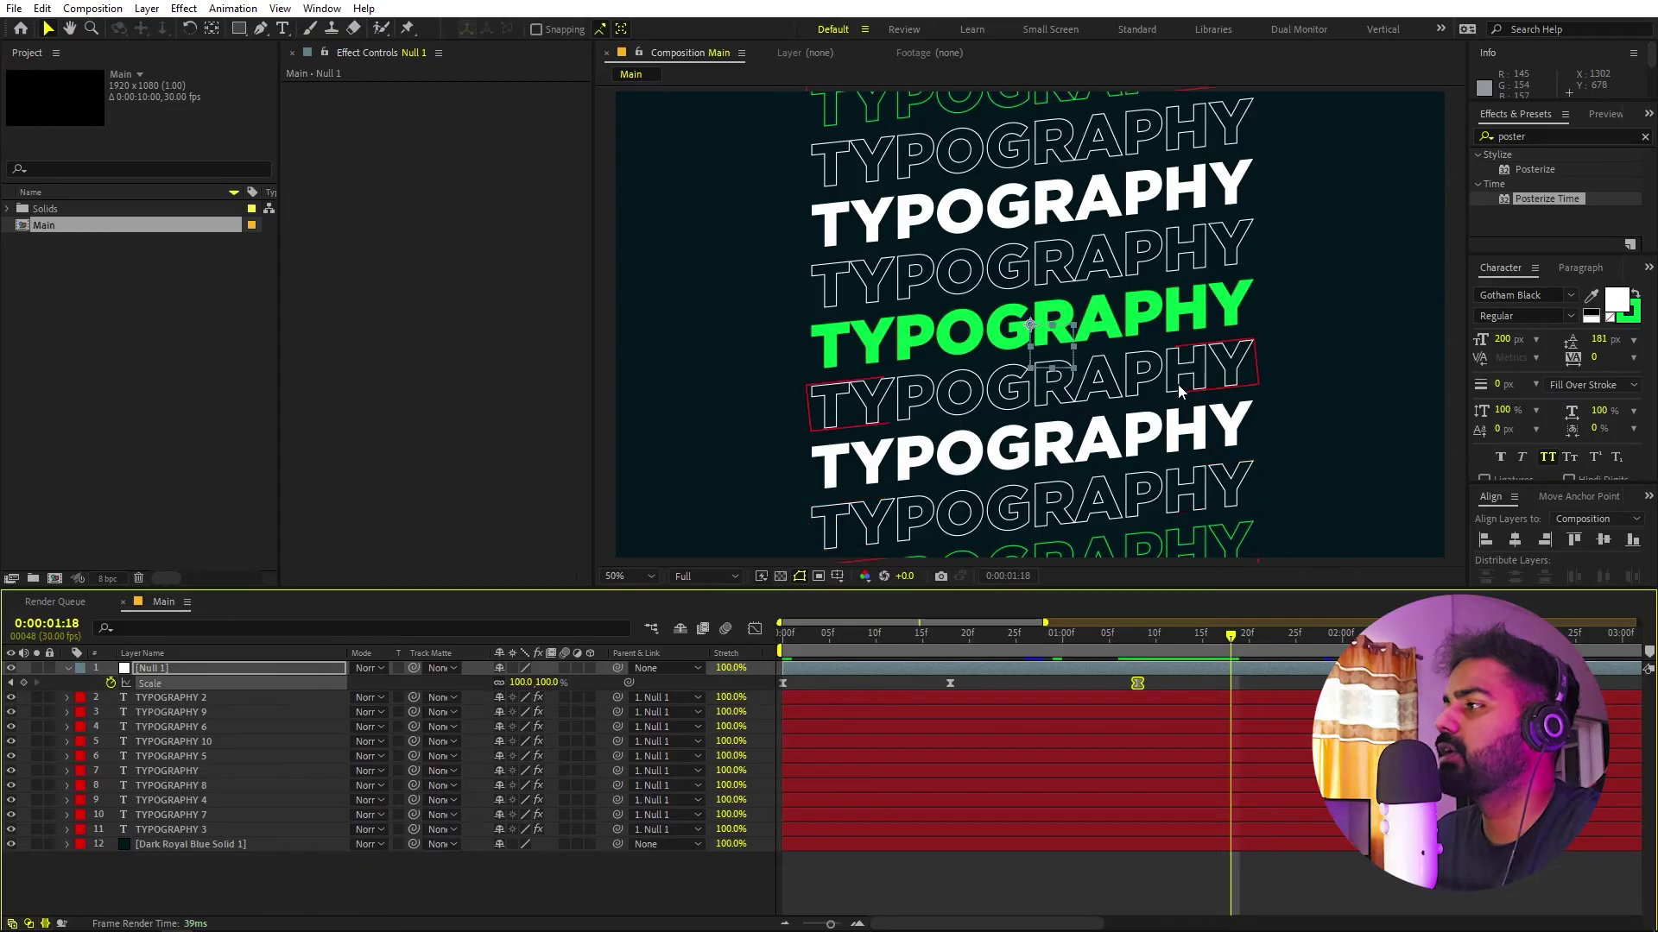
pyautogui.press(',')
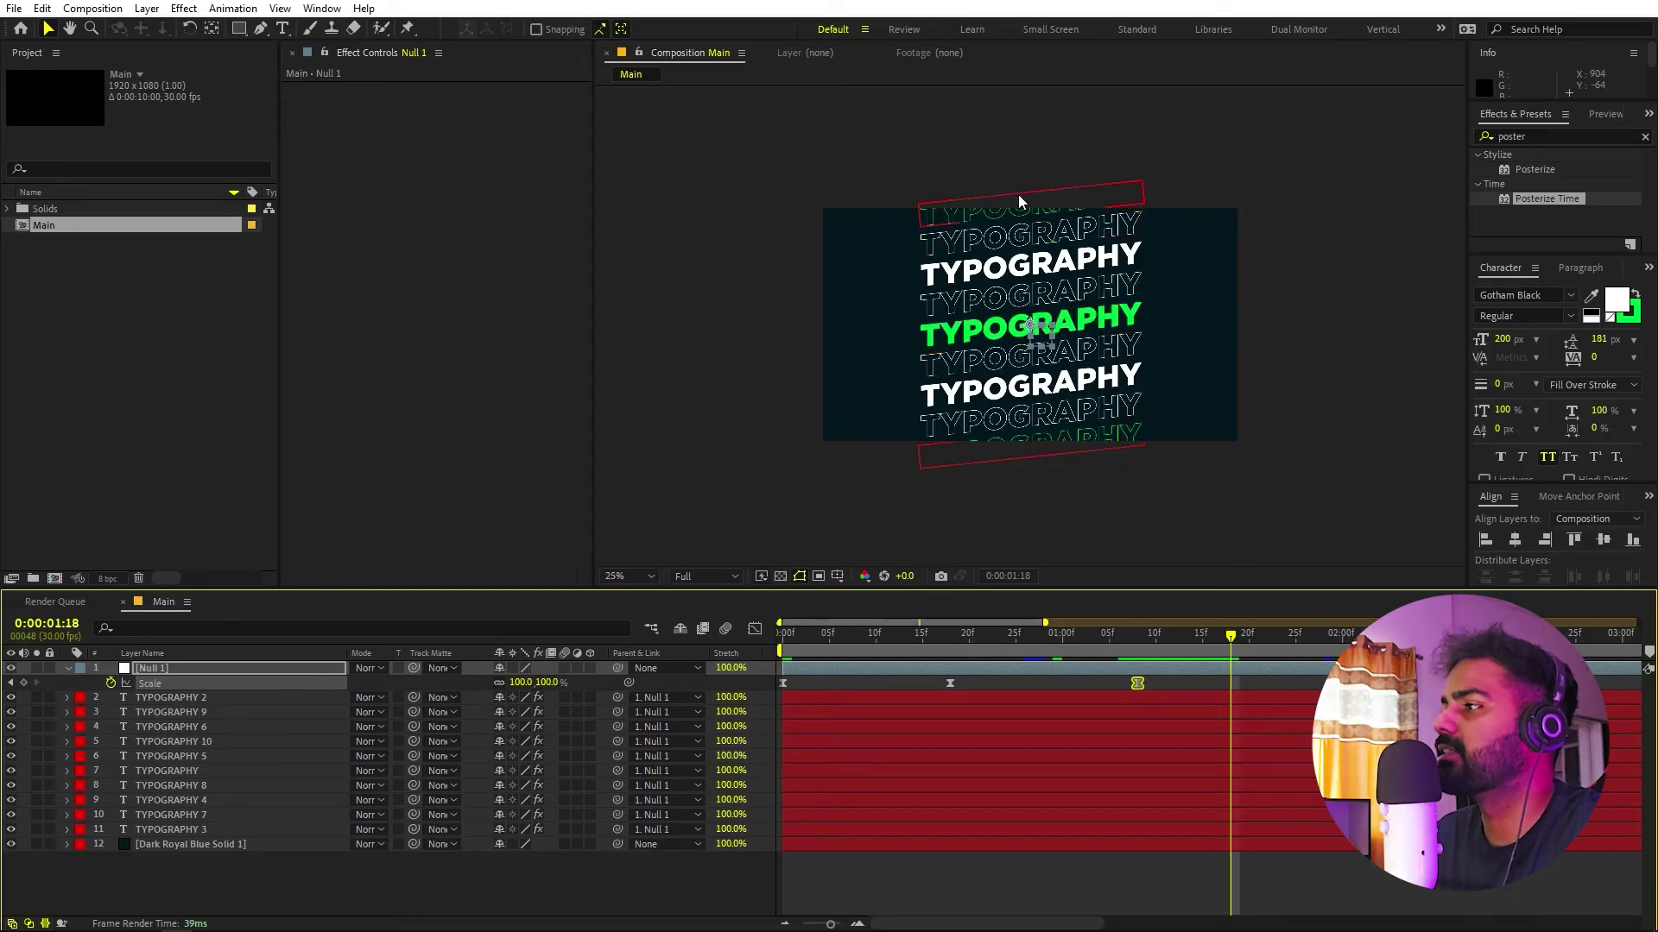
pyautogui.click(976, 411)
pyautogui.keyDown('shift'); pyautogui.click(987, 464); pyautogui.keyUp('shift')
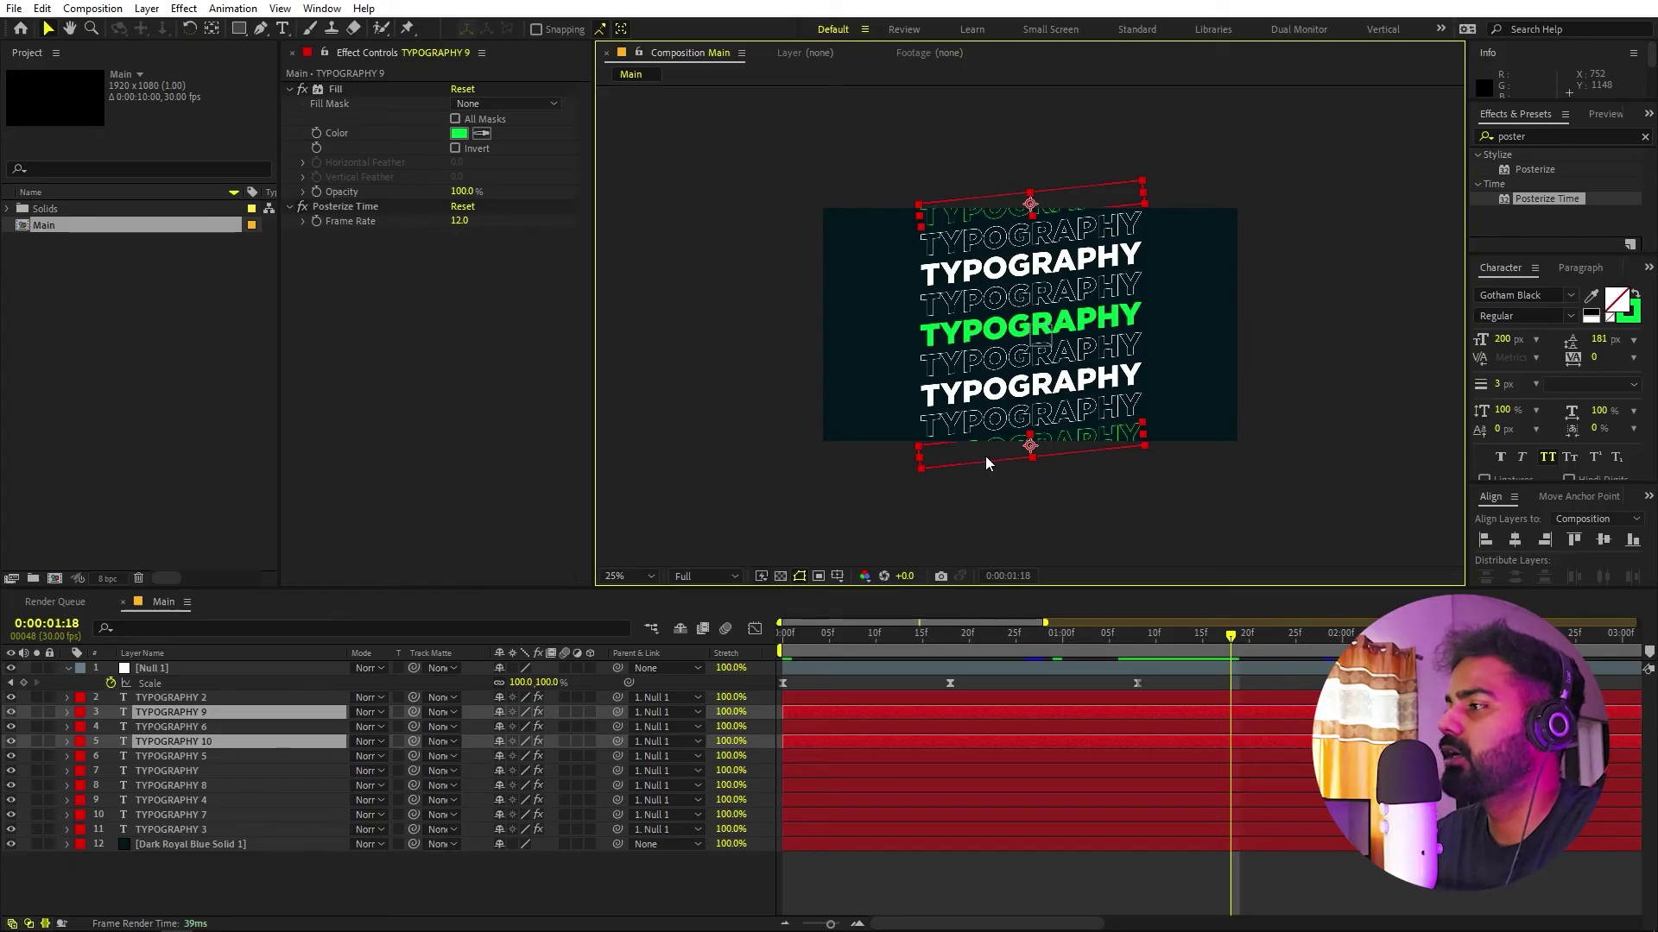
pyautogui.hotkey('alt', ']')
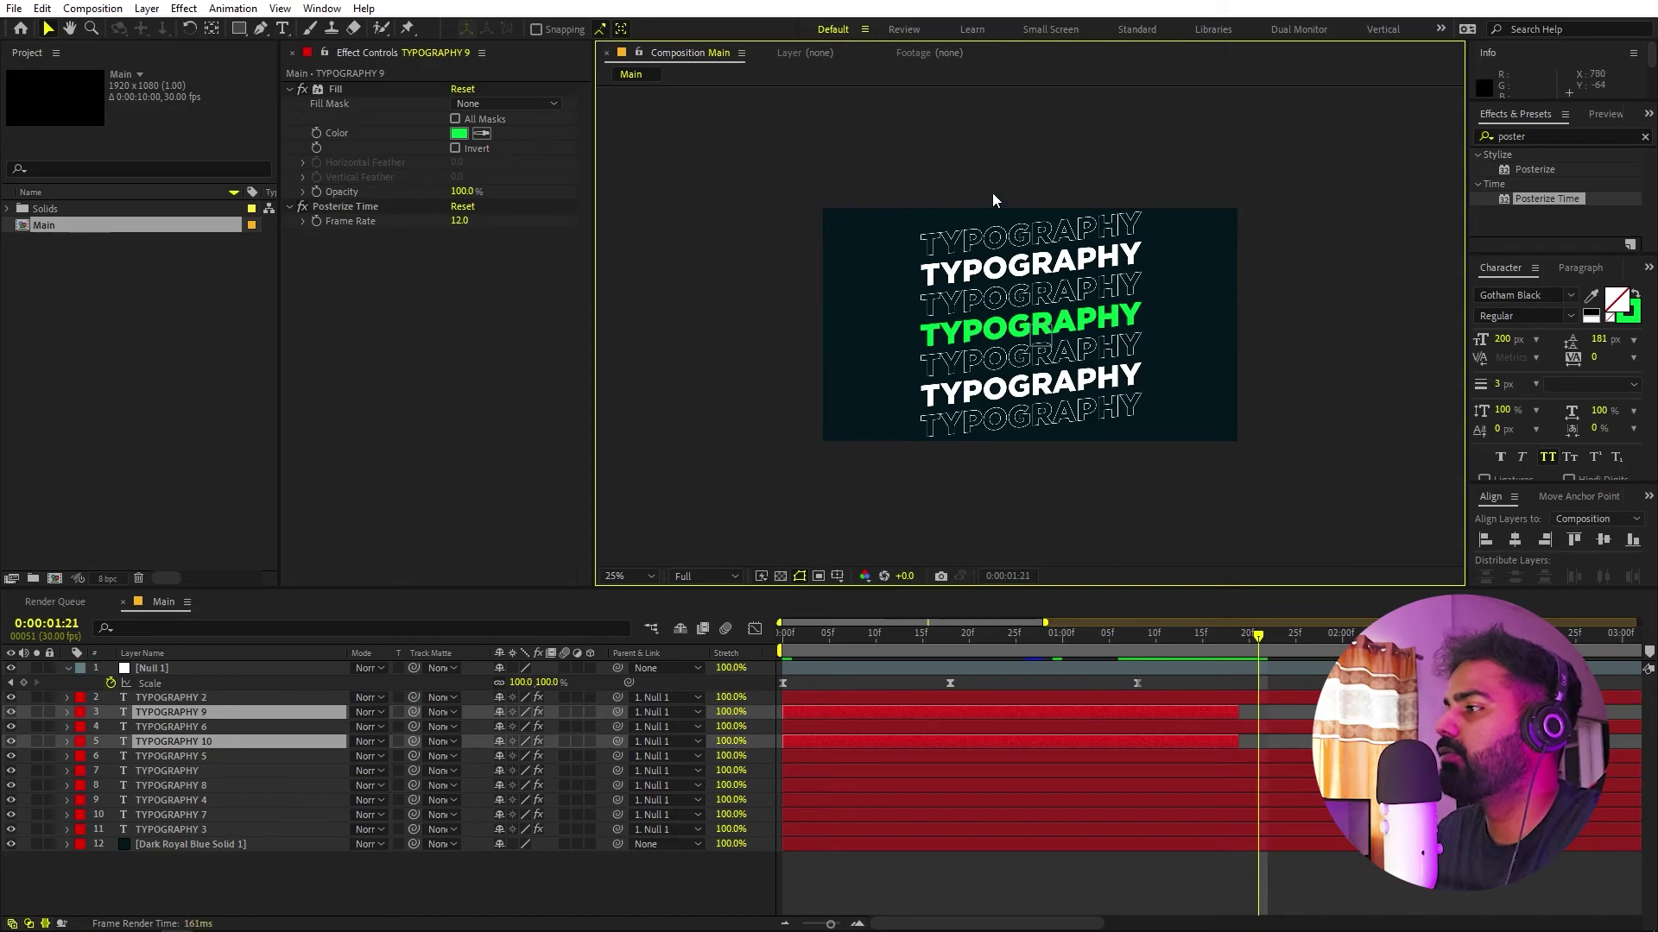
# Trim the out points of the outermost white outlined titles, TYPOGRAPHY 8 and TYPOGRAPHY 7, to 0:00:01:21
pyautogui.click(1009, 238)
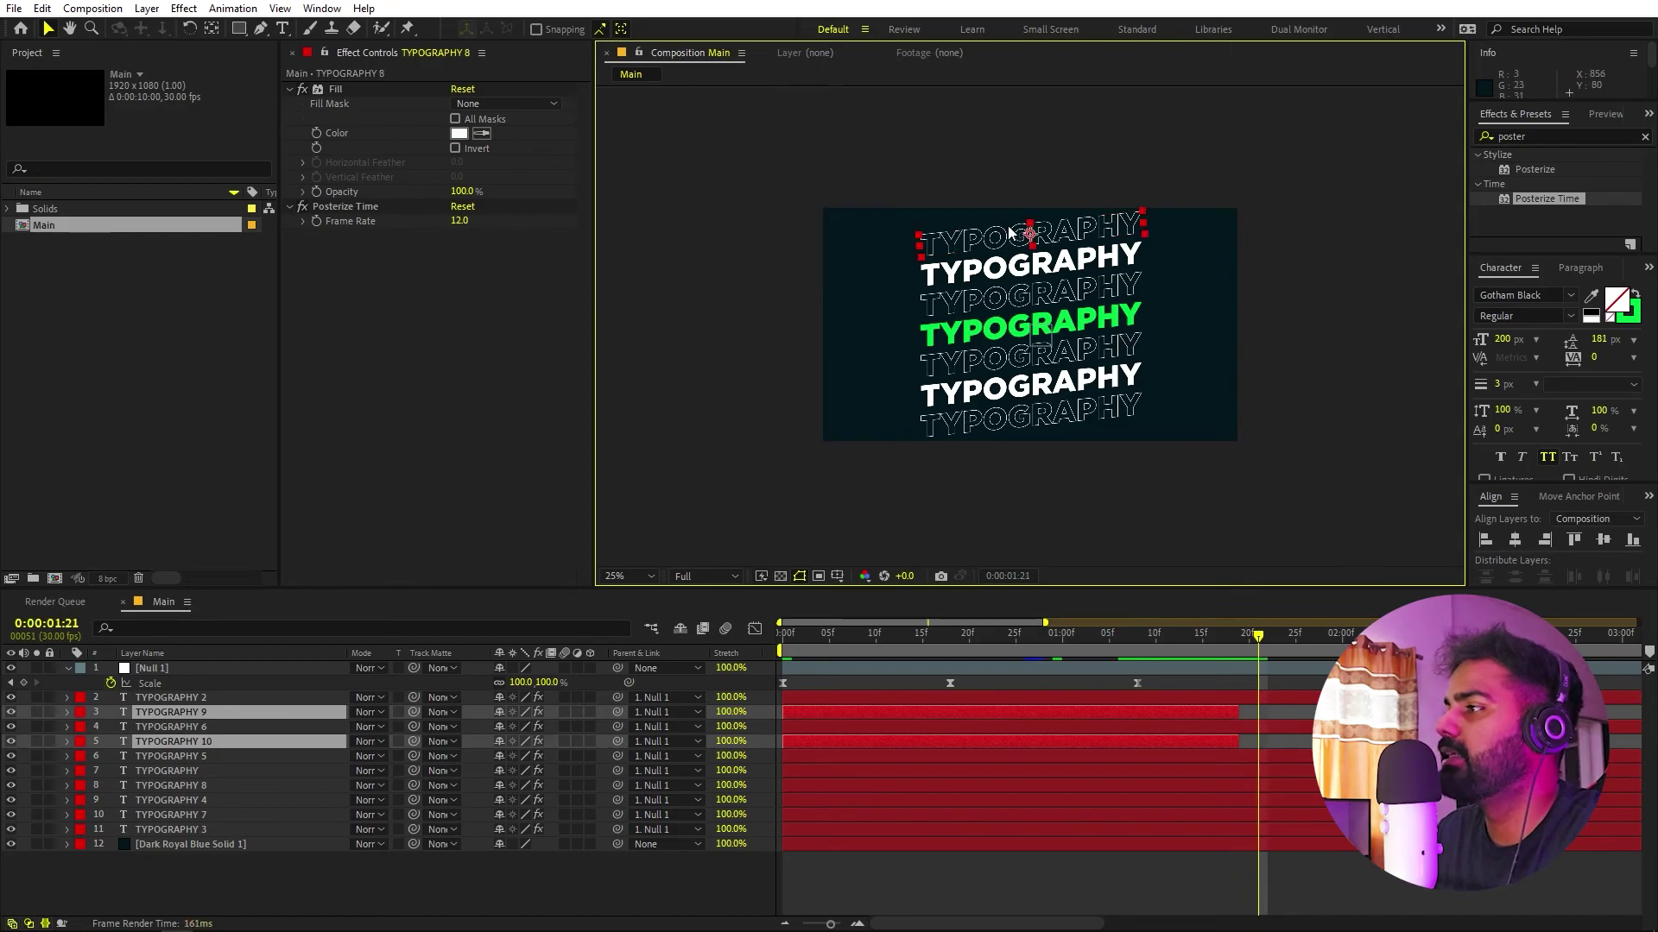
pyautogui.keyDown('shift'); pyautogui.click(1047, 411); pyautogui.keyUp('shift')
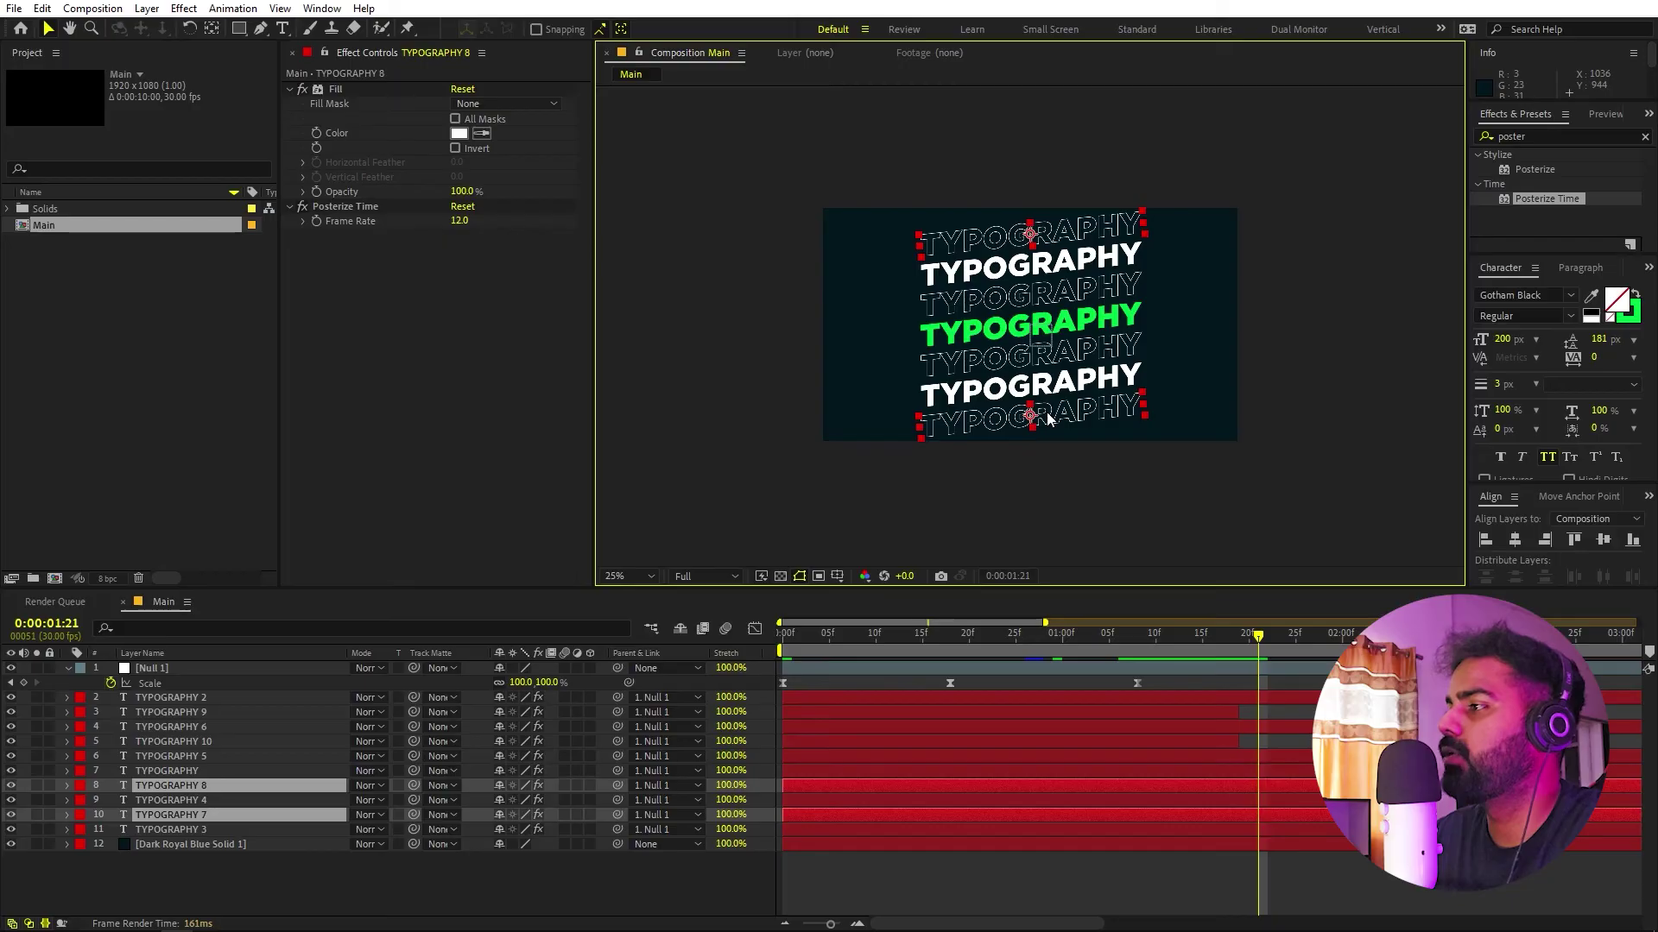
pyautogui.hotkey('alt', ']')
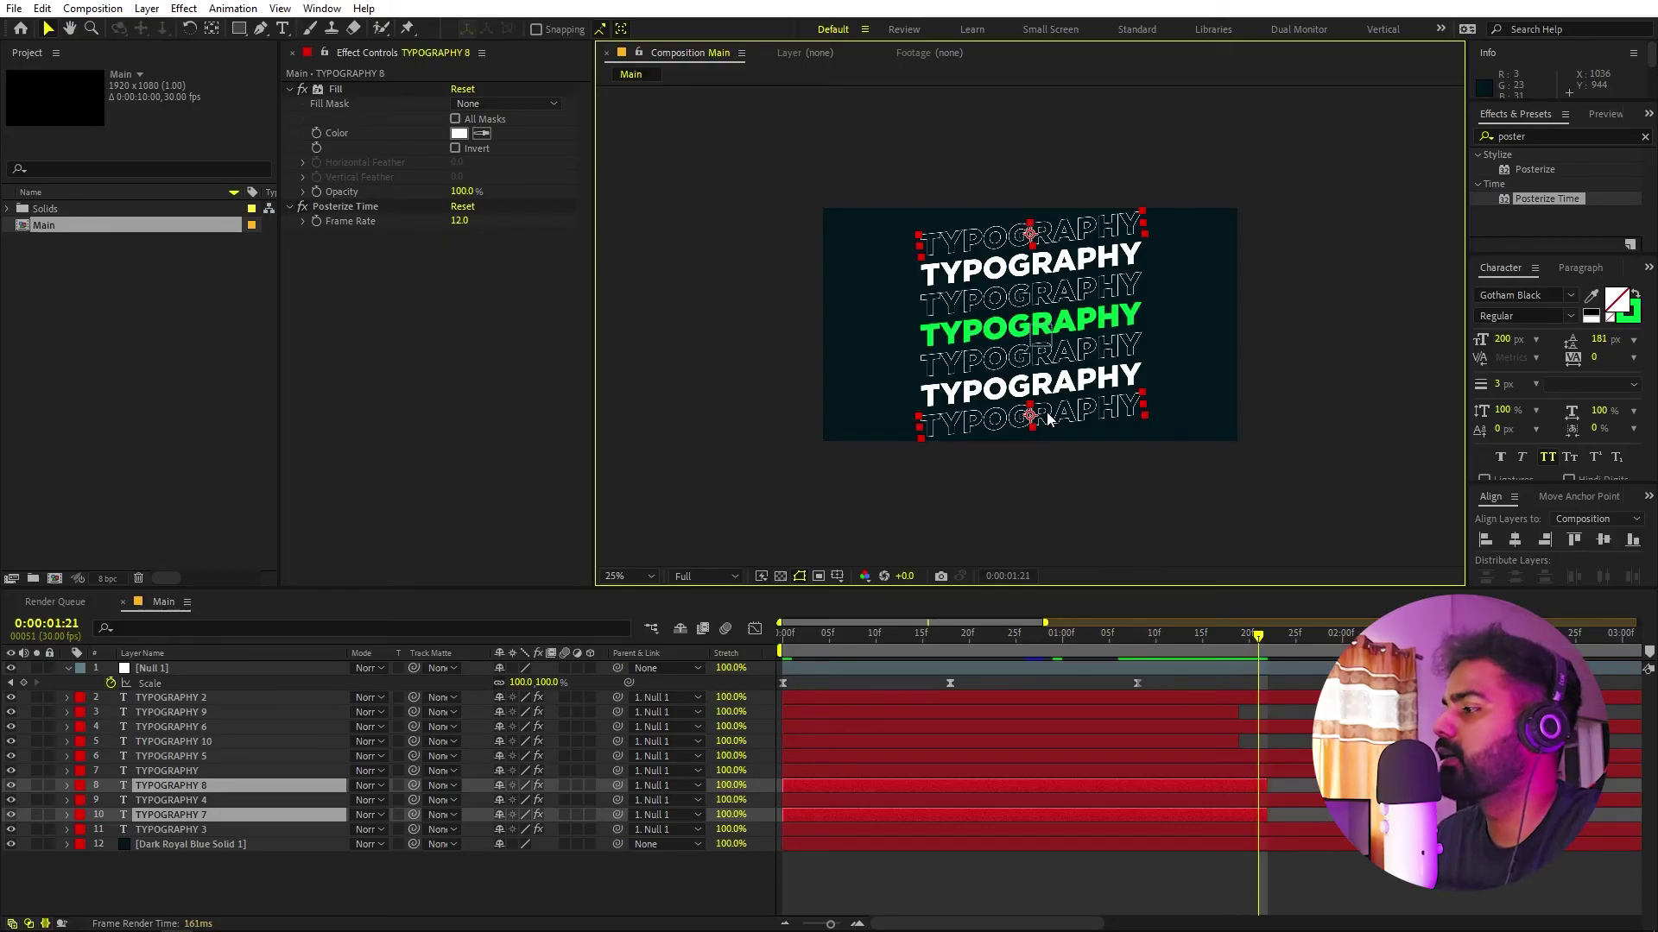
# Trim the out points of the solid white titles TYPOGRAPHY 6 and TYPOGRAPHY 5 to 0:00:01:24
pyautogui.press('space')
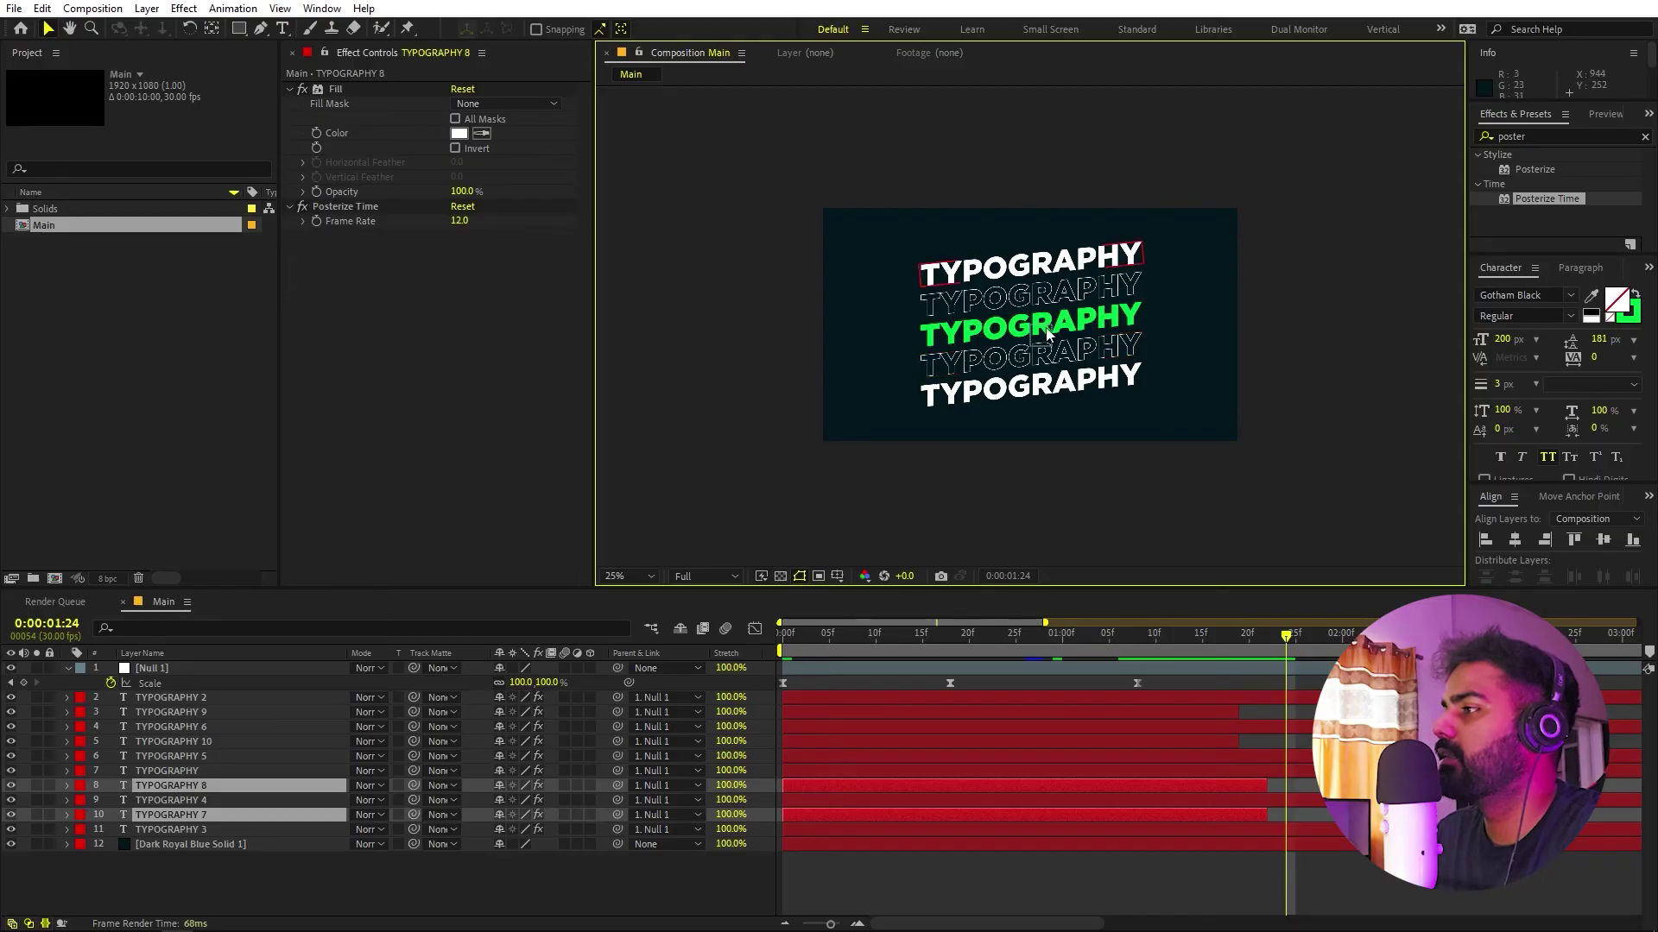
pyautogui.click(1048, 335)
pyautogui.keyDown('shift'); pyautogui.click(1055, 388); pyautogui.keyUp('shift')
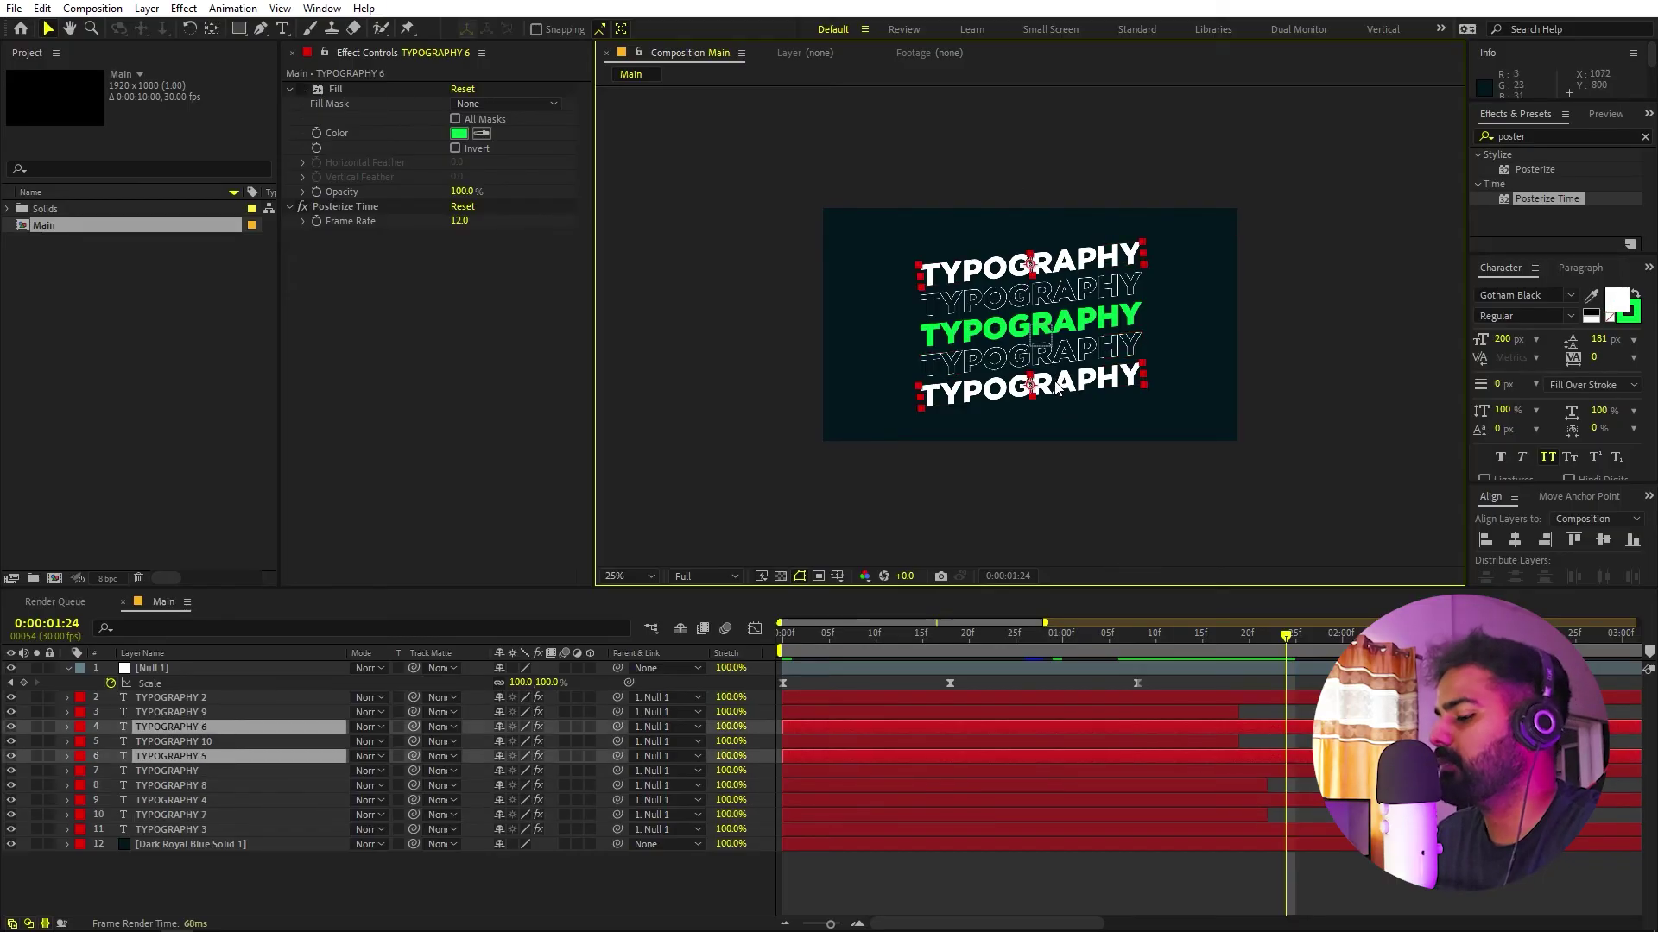
pyautogui.hotkey('alt', ']')
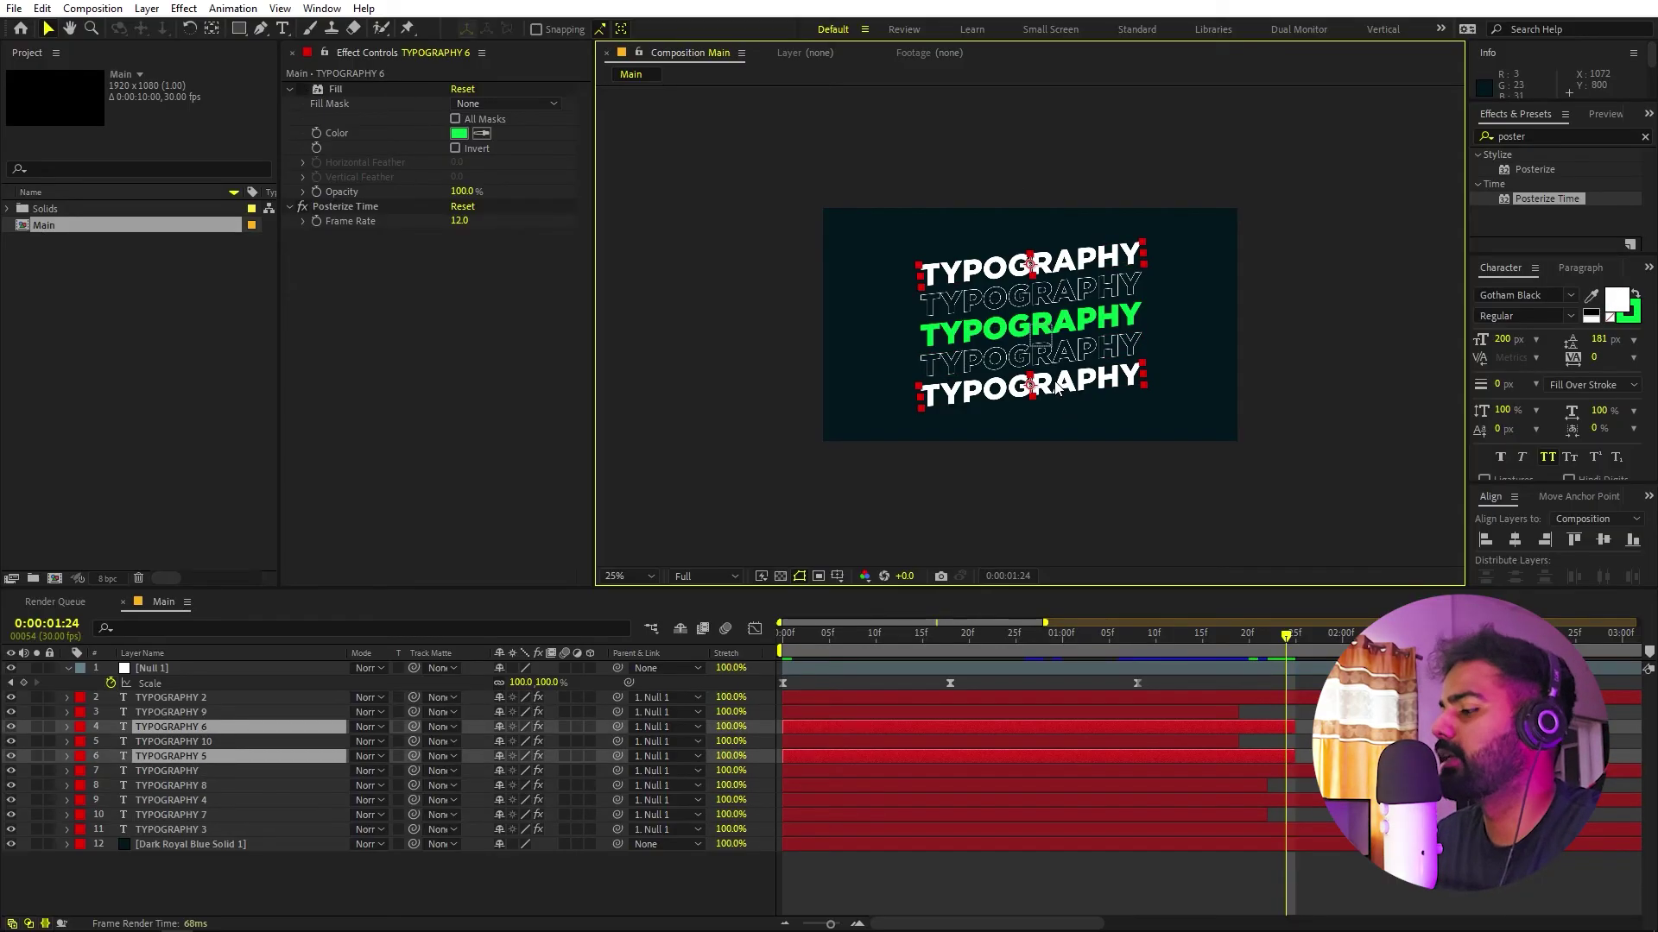
# Trim the out points of the inner outlined titles TYPOGRAPHY 4 and TYPOGRAPHY 3 to 0:00:01:26 and scrub through the pairwise disappearance
pyautogui.press('pagedown')
pyautogui.press('pagedown')
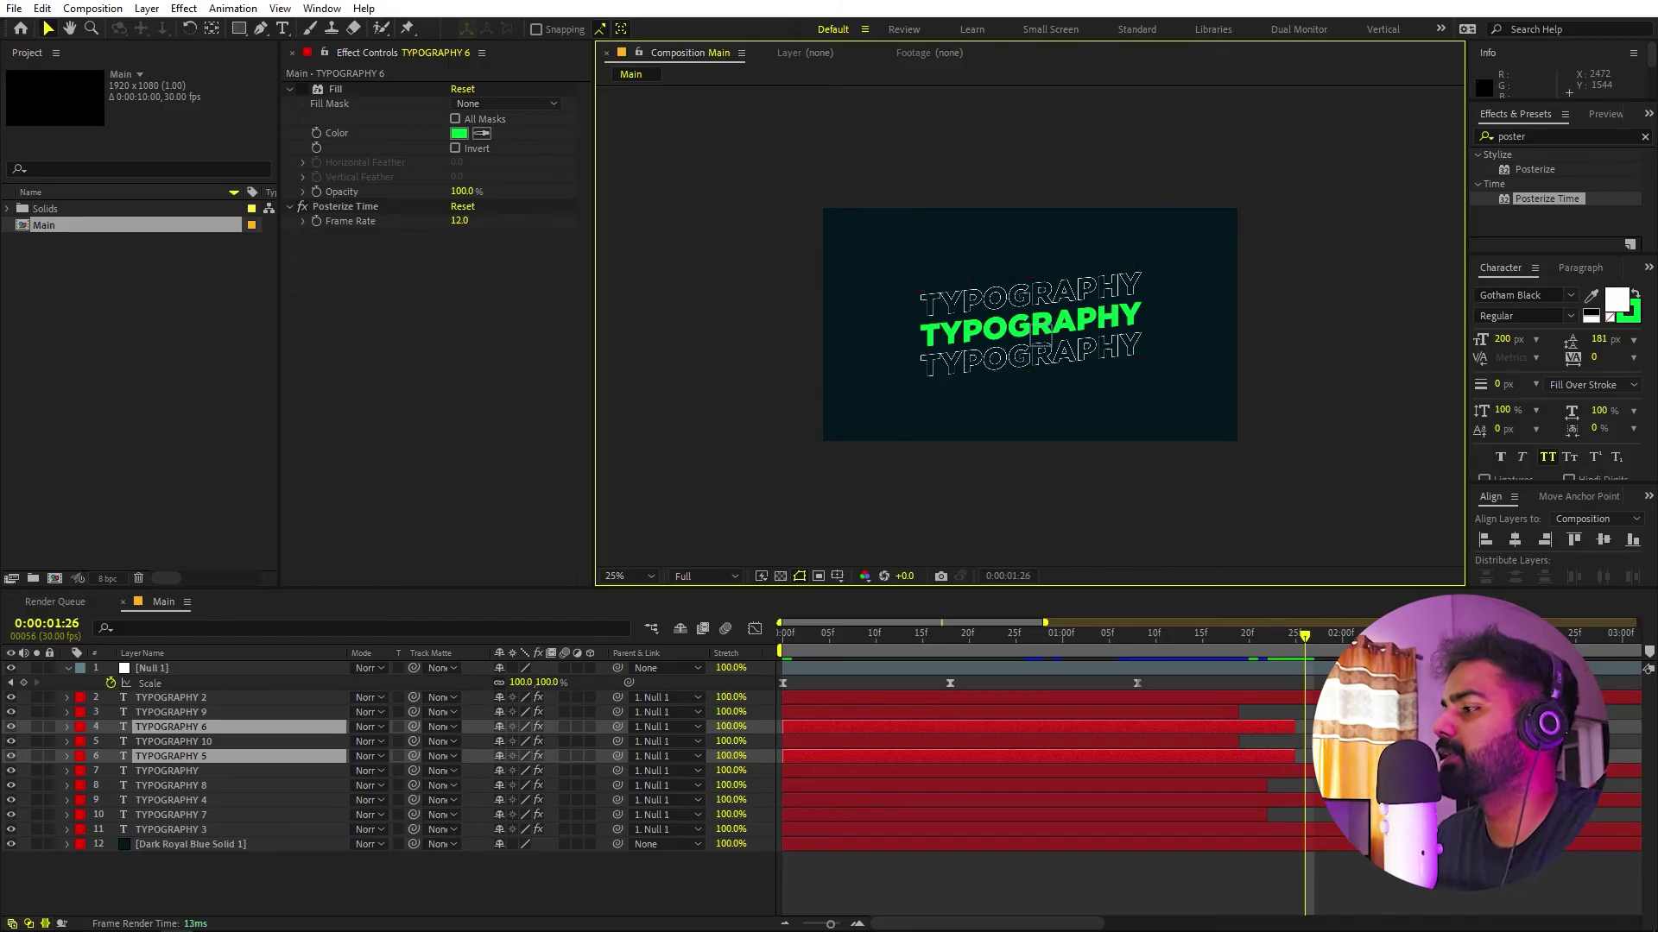
pyautogui.click(1048, 293)
pyautogui.keyDown('shift'); pyautogui.click(1060, 363); pyautogui.keyUp('shift')
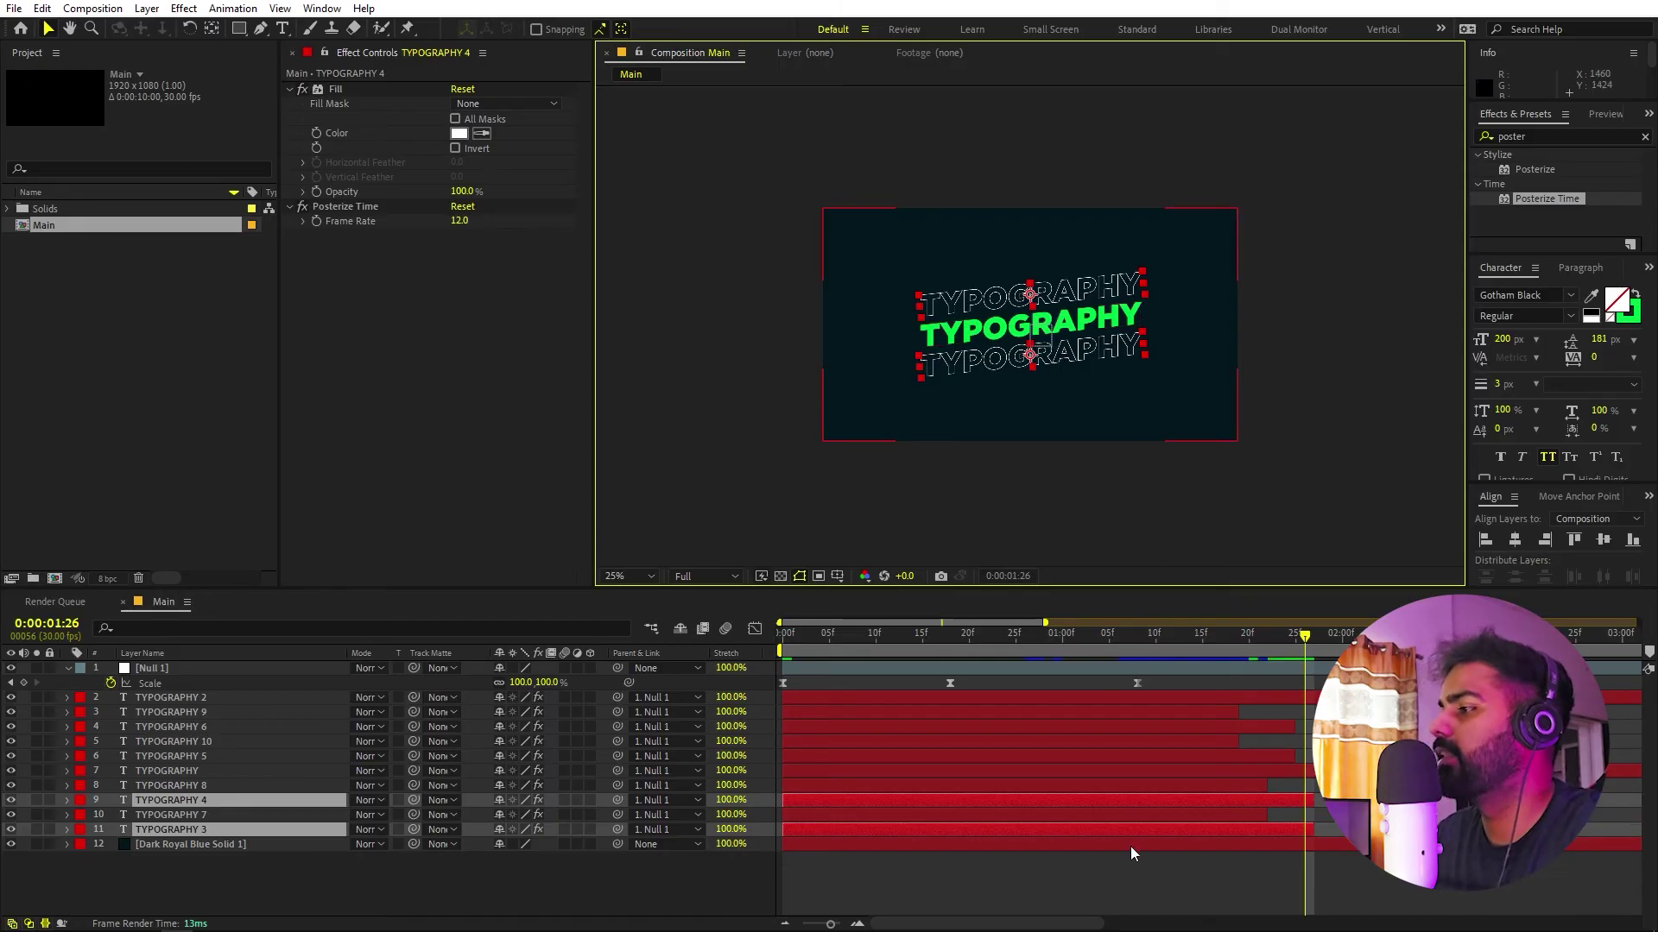
pyautogui.moveTo(1089, 637); pyautogui.dragTo(1208, 687)
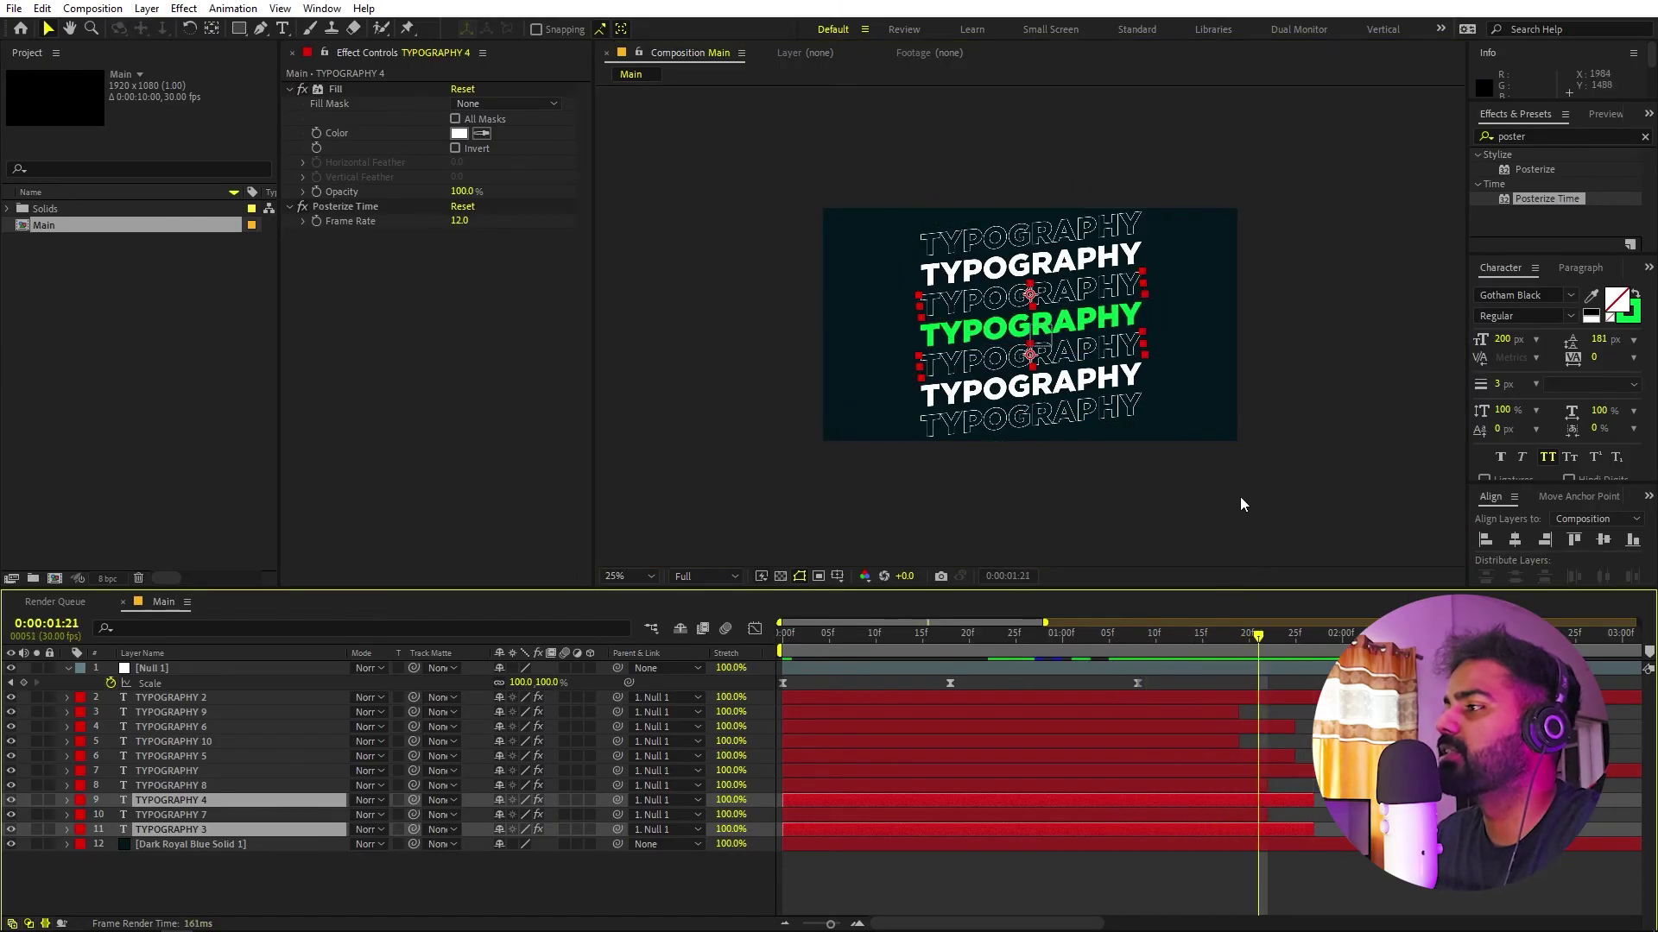
# Add a Scale keyframe of 80% to the null at 0:00:02:00
pyautogui.scroll(2, 1239, 496)
pyautogui.moveTo(1296, 636); pyautogui.dragTo(1343, 688)
pyautogui.moveTo(513, 682); pyautogui.dragTo(503, 697)
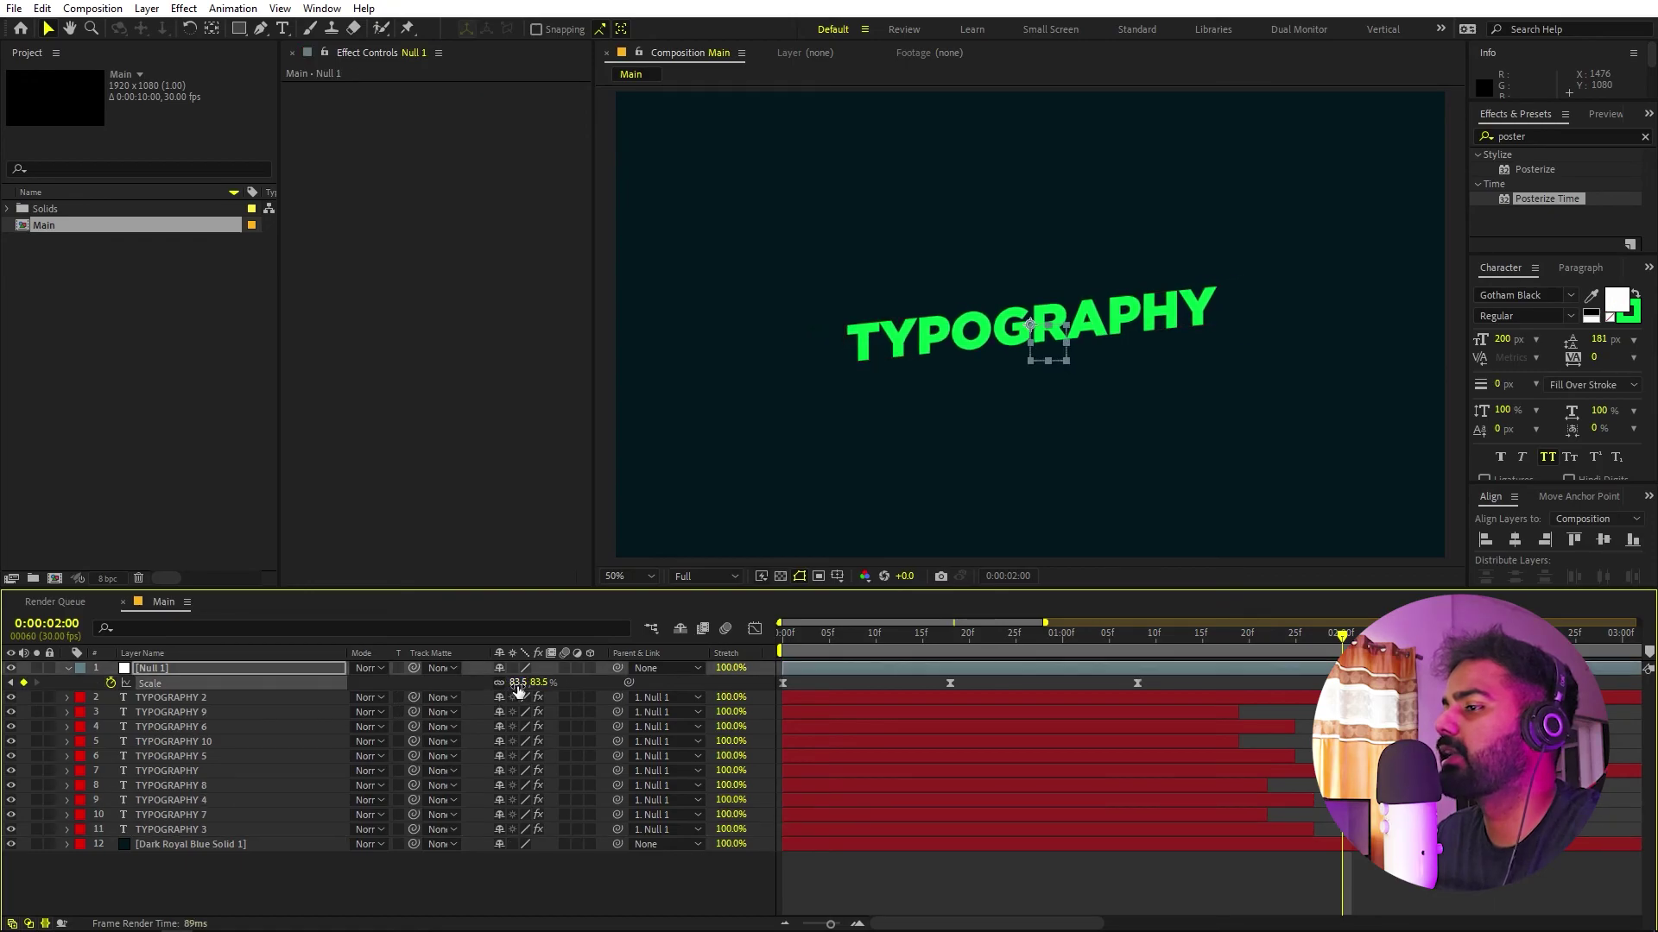
pyautogui.click(517, 683)
pyautogui.write('80')
pyautogui.press('Return')
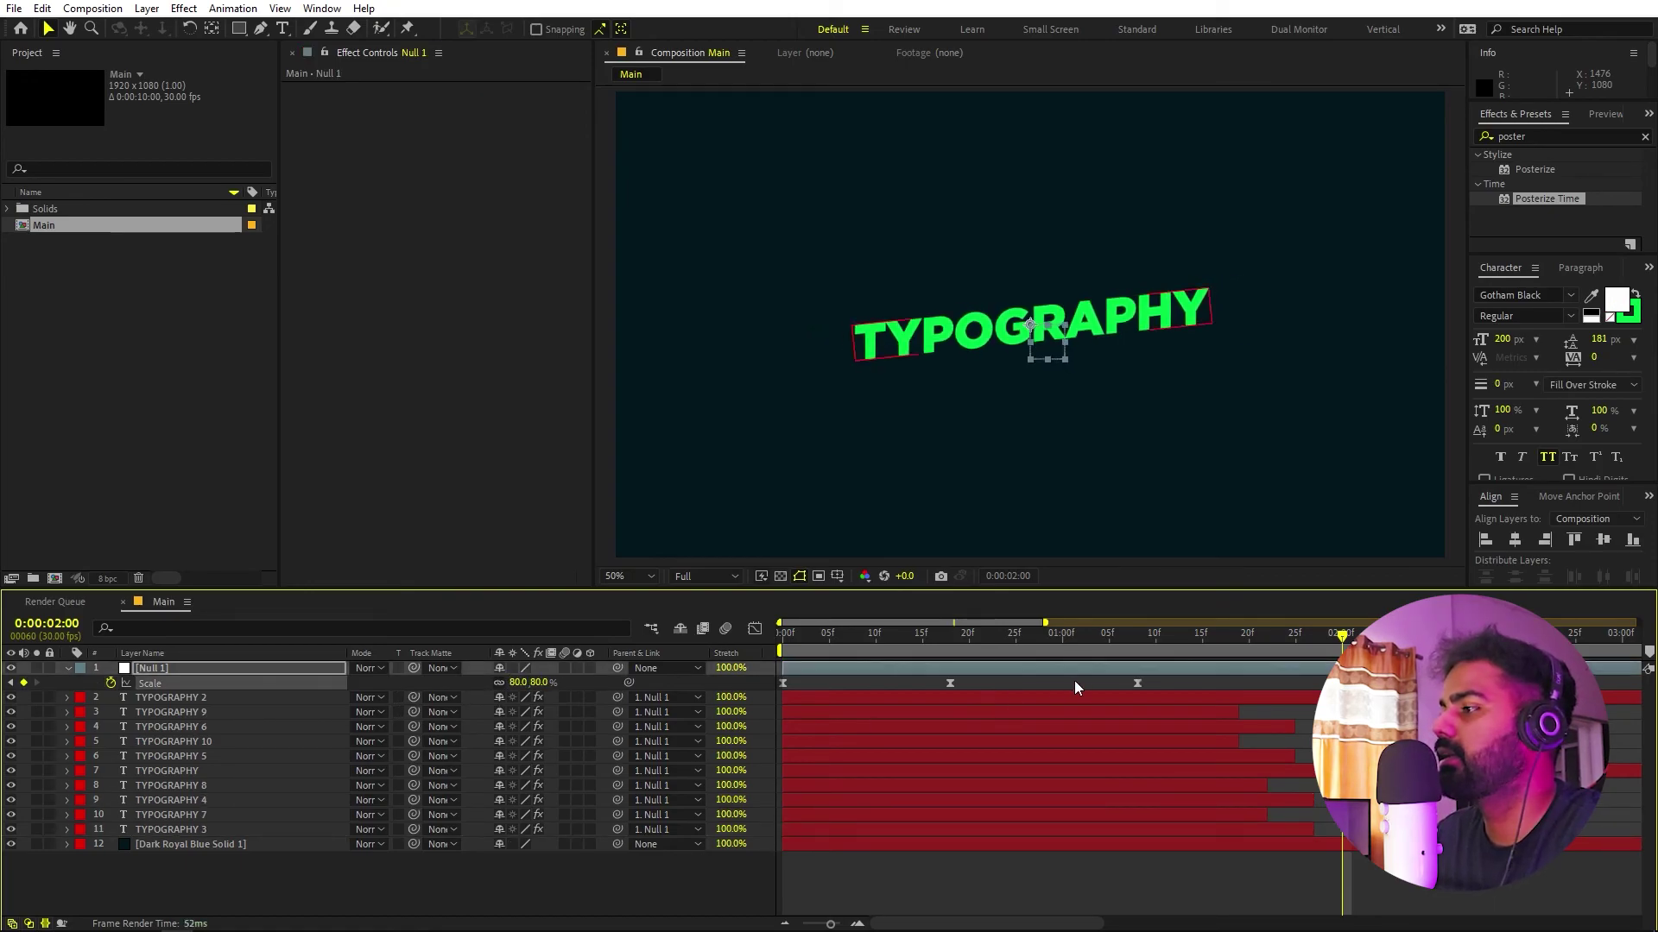
# Set the null's Scale keyframe at 0:00:01:08 to 110%
pyautogui.click(1138, 645)
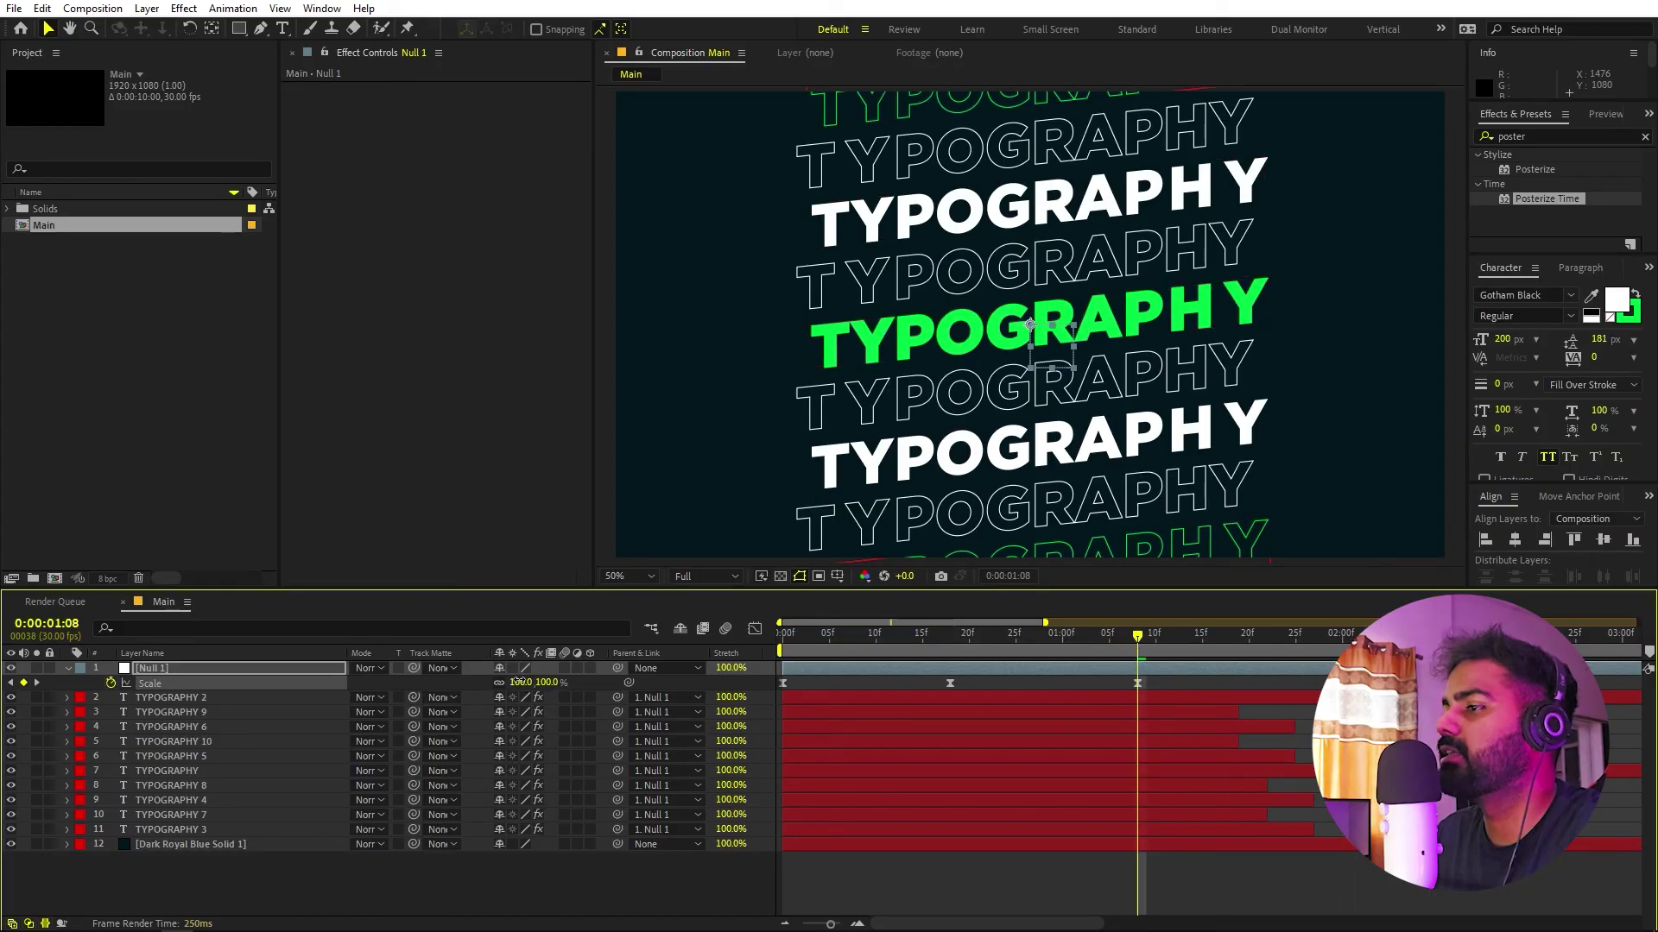
pyautogui.moveTo(519, 682); pyautogui.dragTo(525, 697)
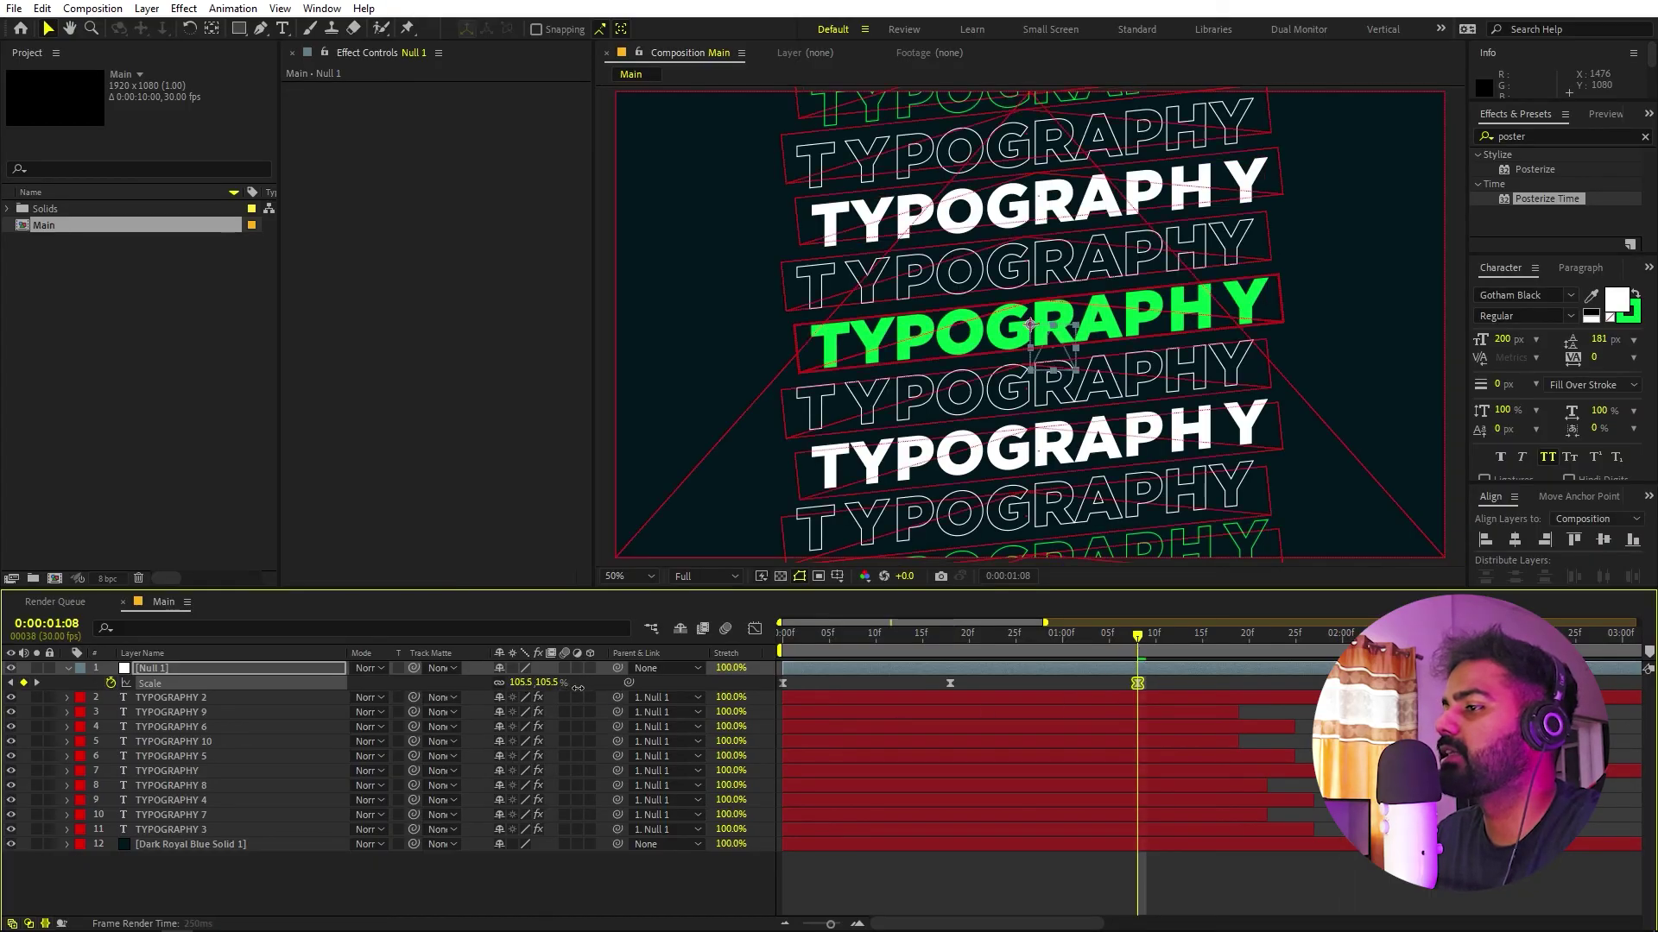
pyautogui.click(520, 682)
pyautogui.write('1100')
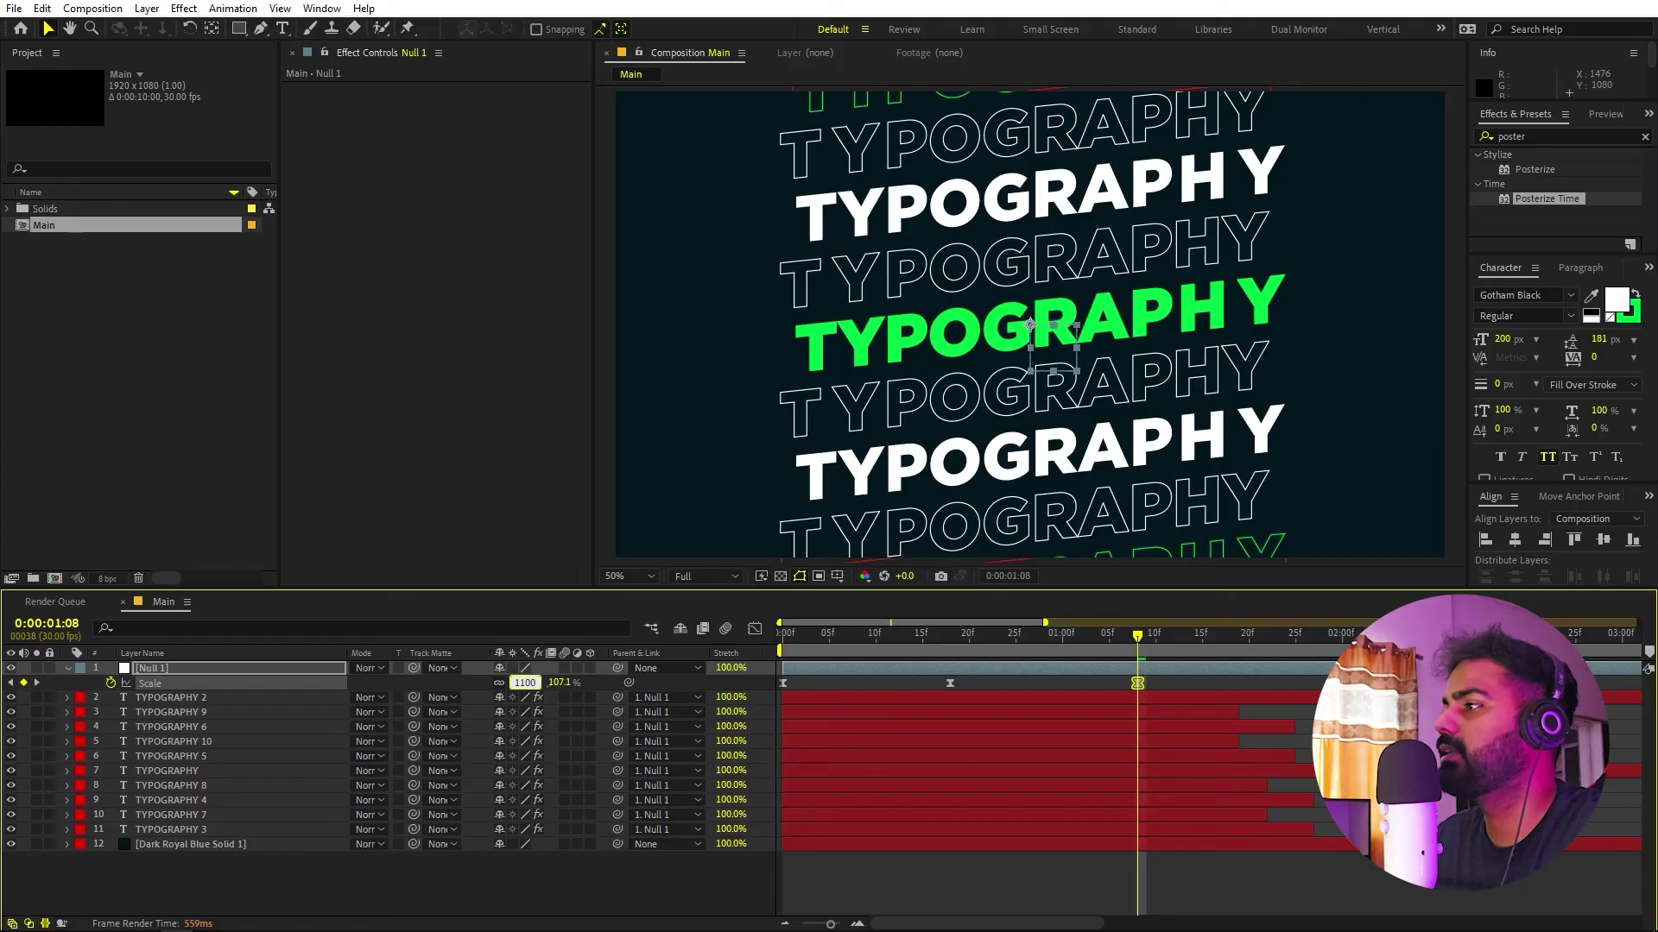
pyautogui.press('Return')
# In the speed graph, lengthen the last Scale keyframe's incoming handle to about 47% influence and the 0:00:01:08 keyframe's outgoing handle
pyautogui.click(754, 631)
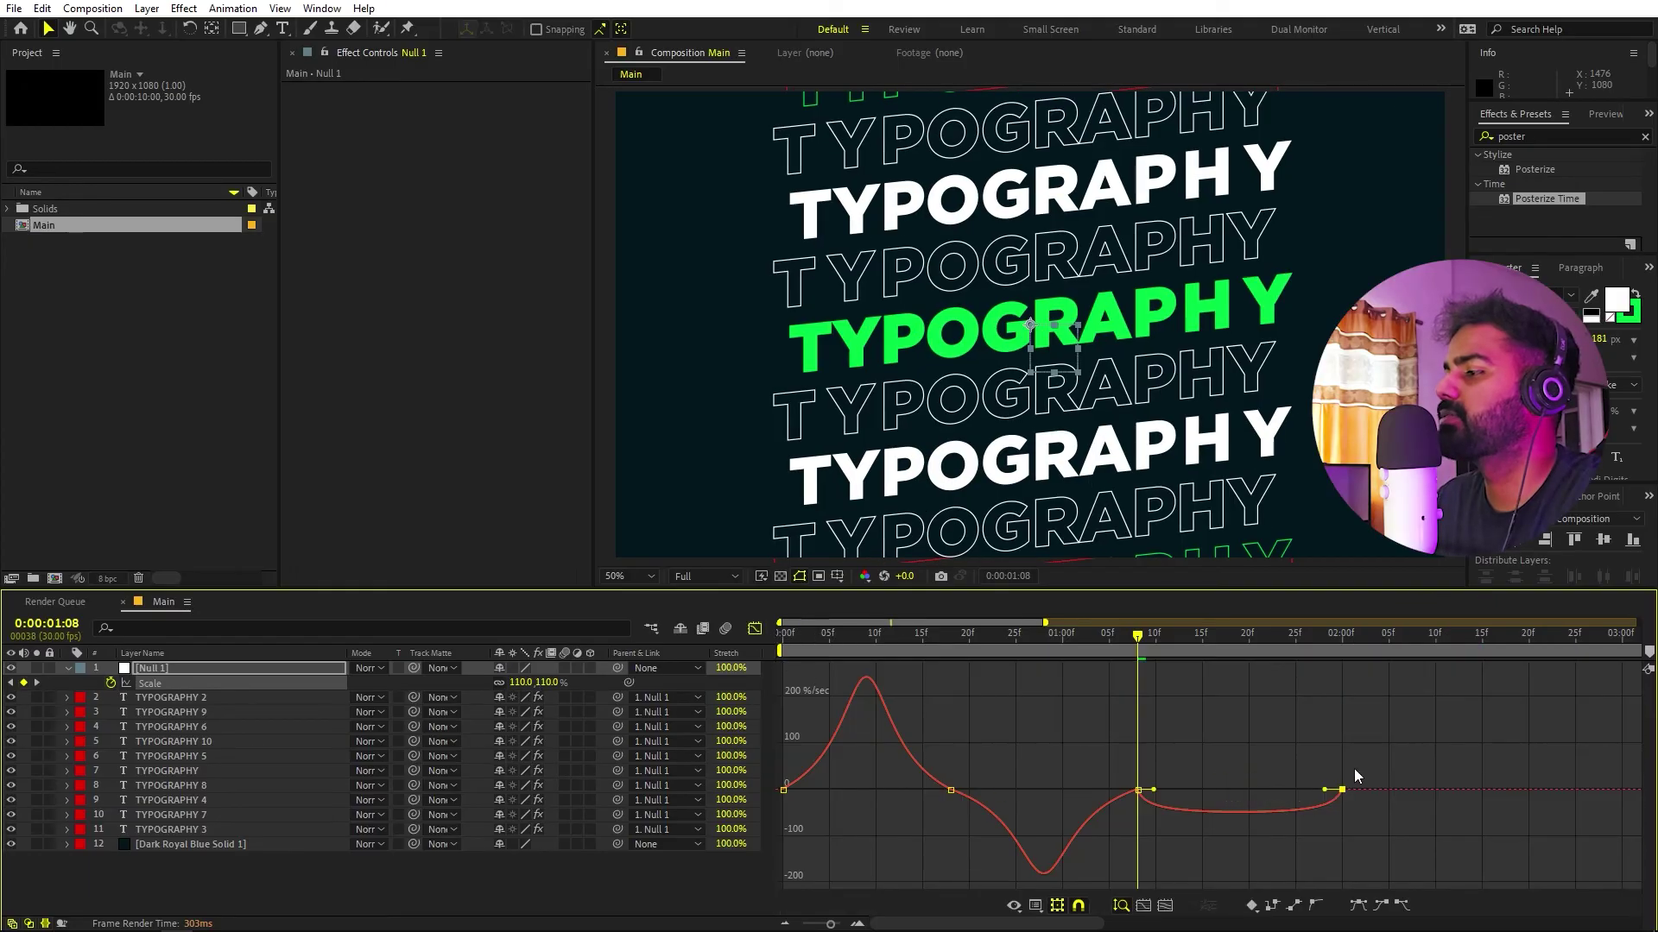
pyautogui.moveTo(1326, 791); pyautogui.dragTo(1294, 791)
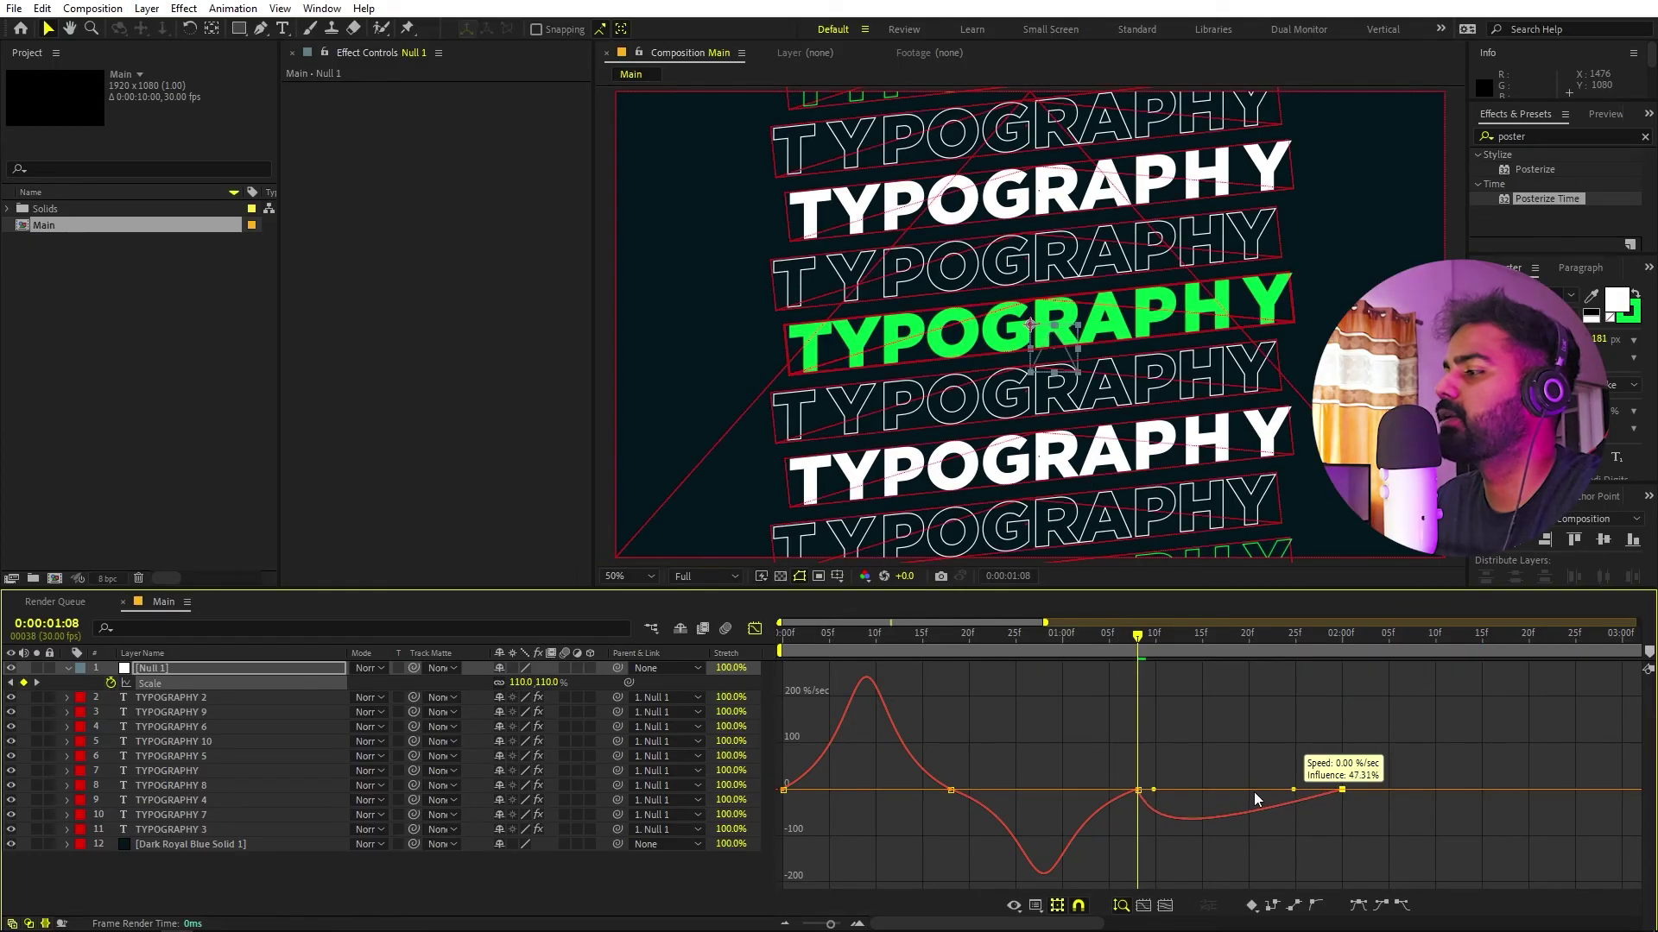
pyautogui.moveTo(1154, 790); pyautogui.dragTo(1182, 790)
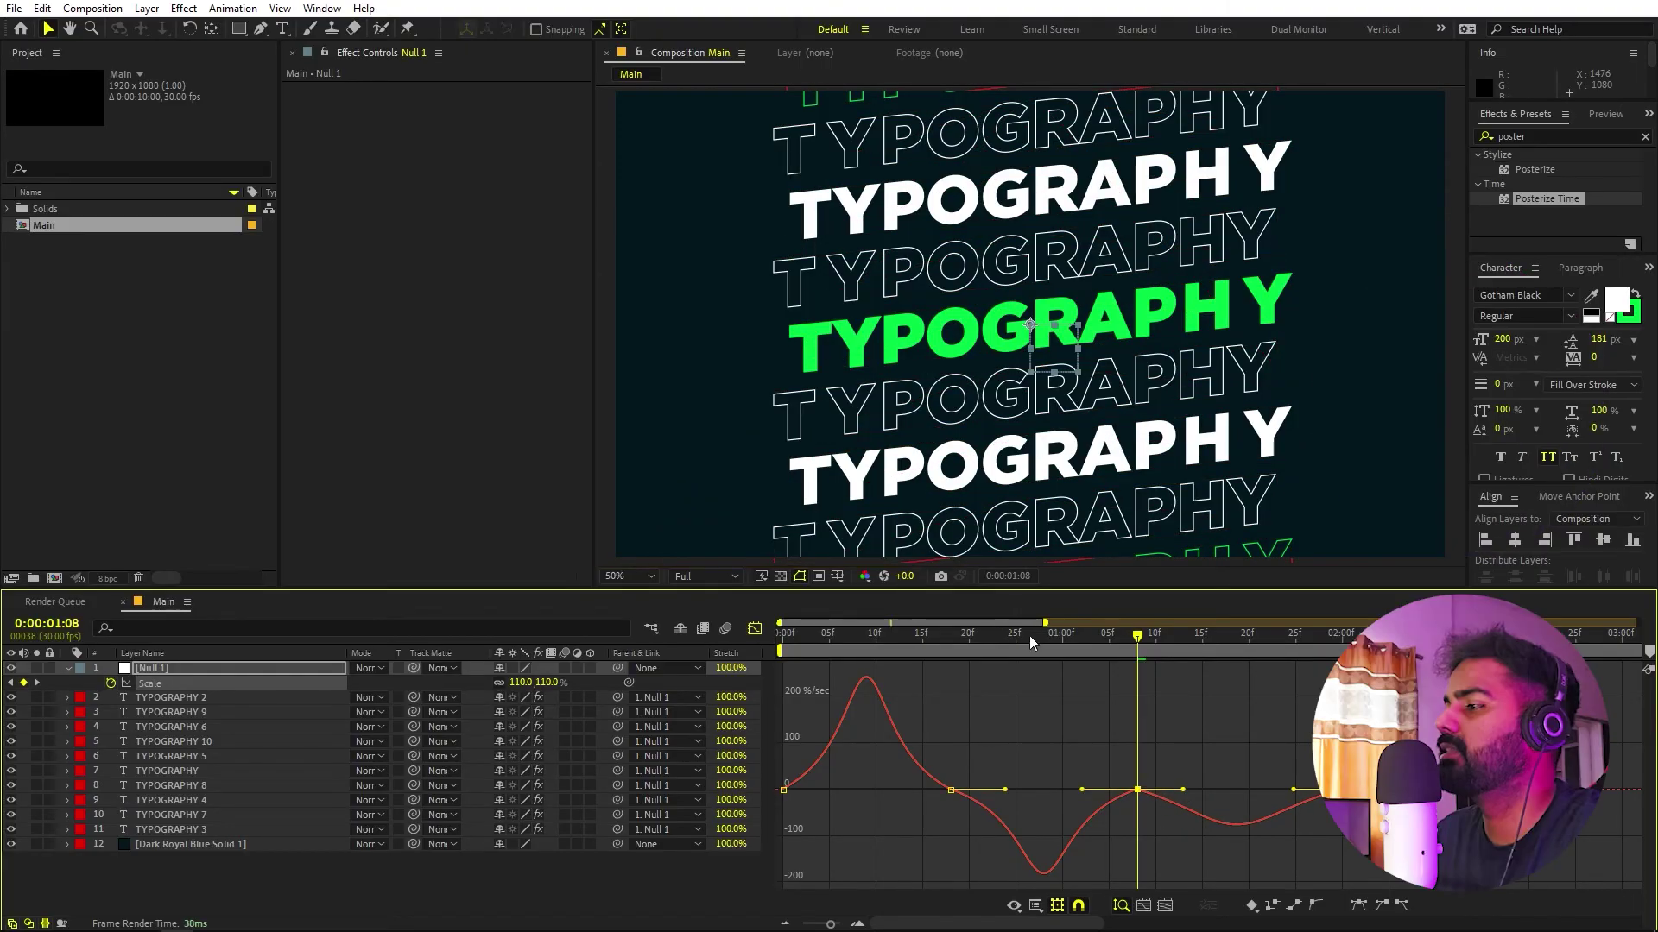
# Leave the graph editor, play the composition from the first frame and scrub it to check the null's final scale-down and the disappearing titles
pyautogui.press('Home')
pyautogui.hotkey('shift', 'F3')
pyautogui.press('space')
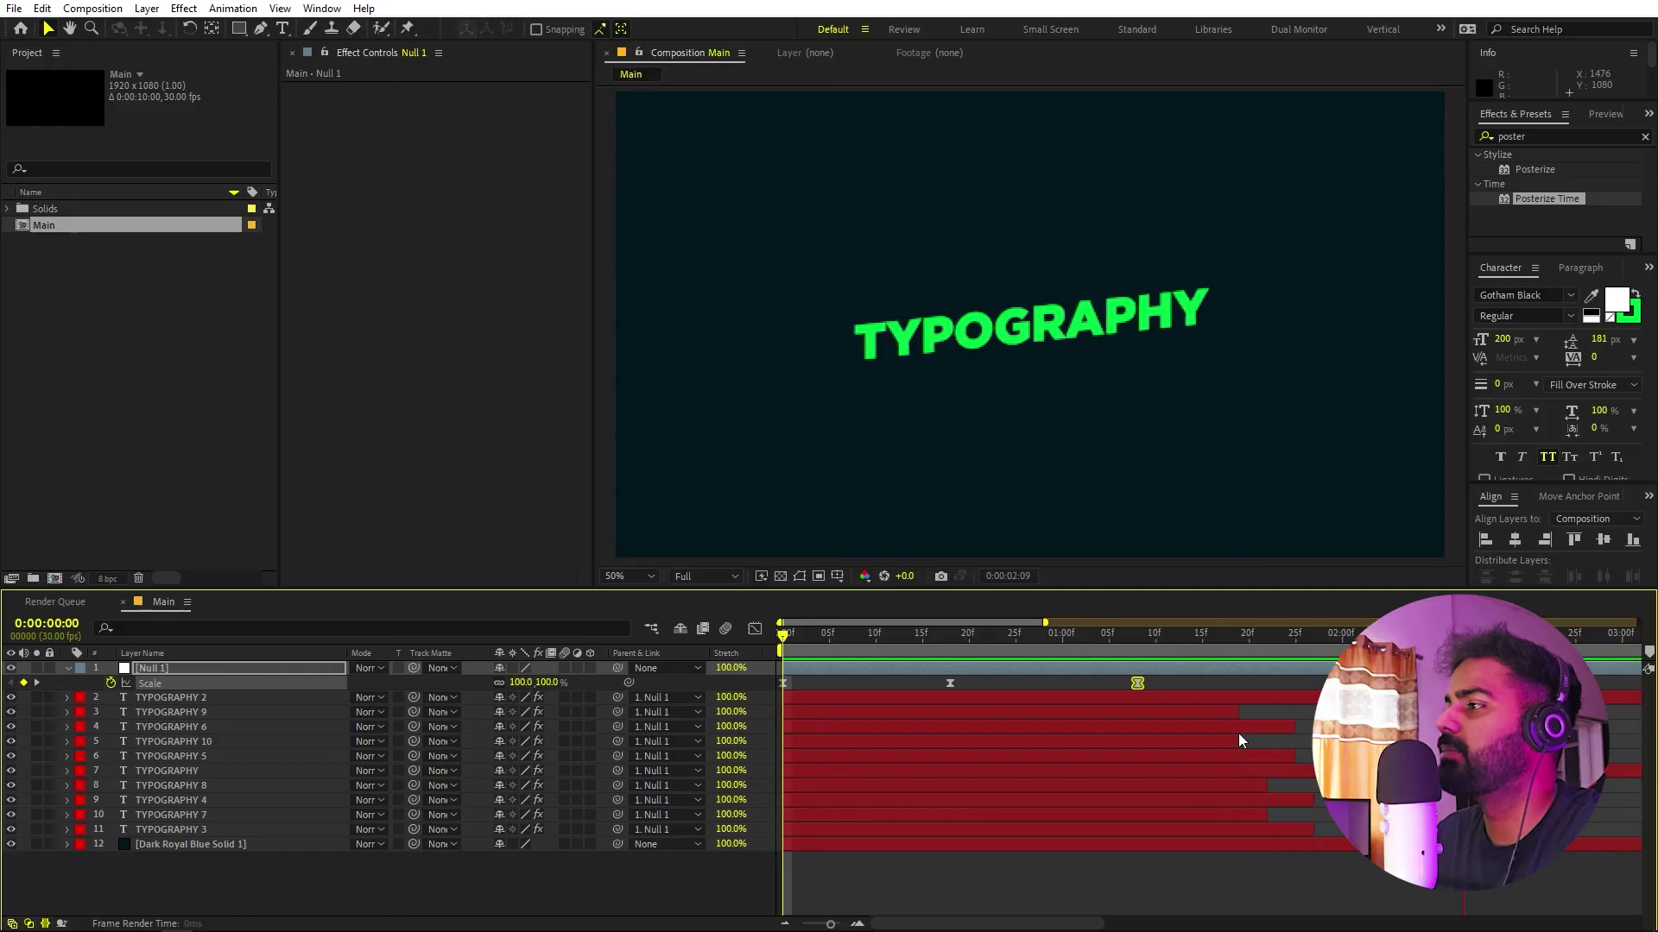
pyautogui.scroll(-3, 982, 701)
pyautogui.click(983, 710)
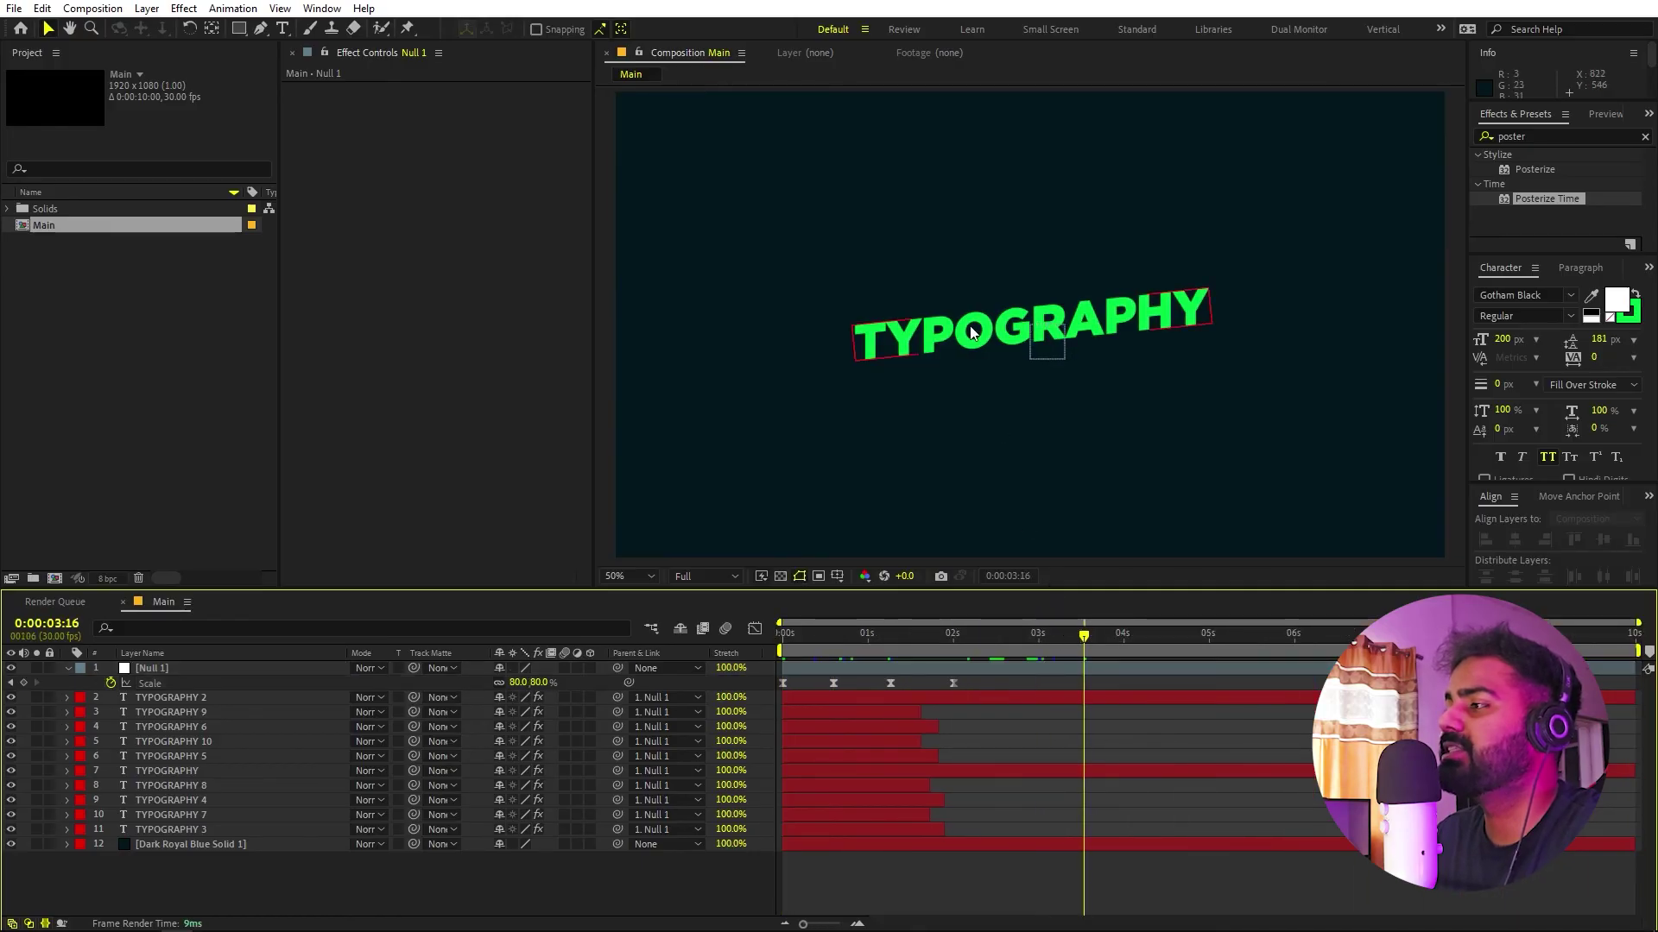
pyautogui.moveTo(1007, 648); pyautogui.dragTo(894, 691)
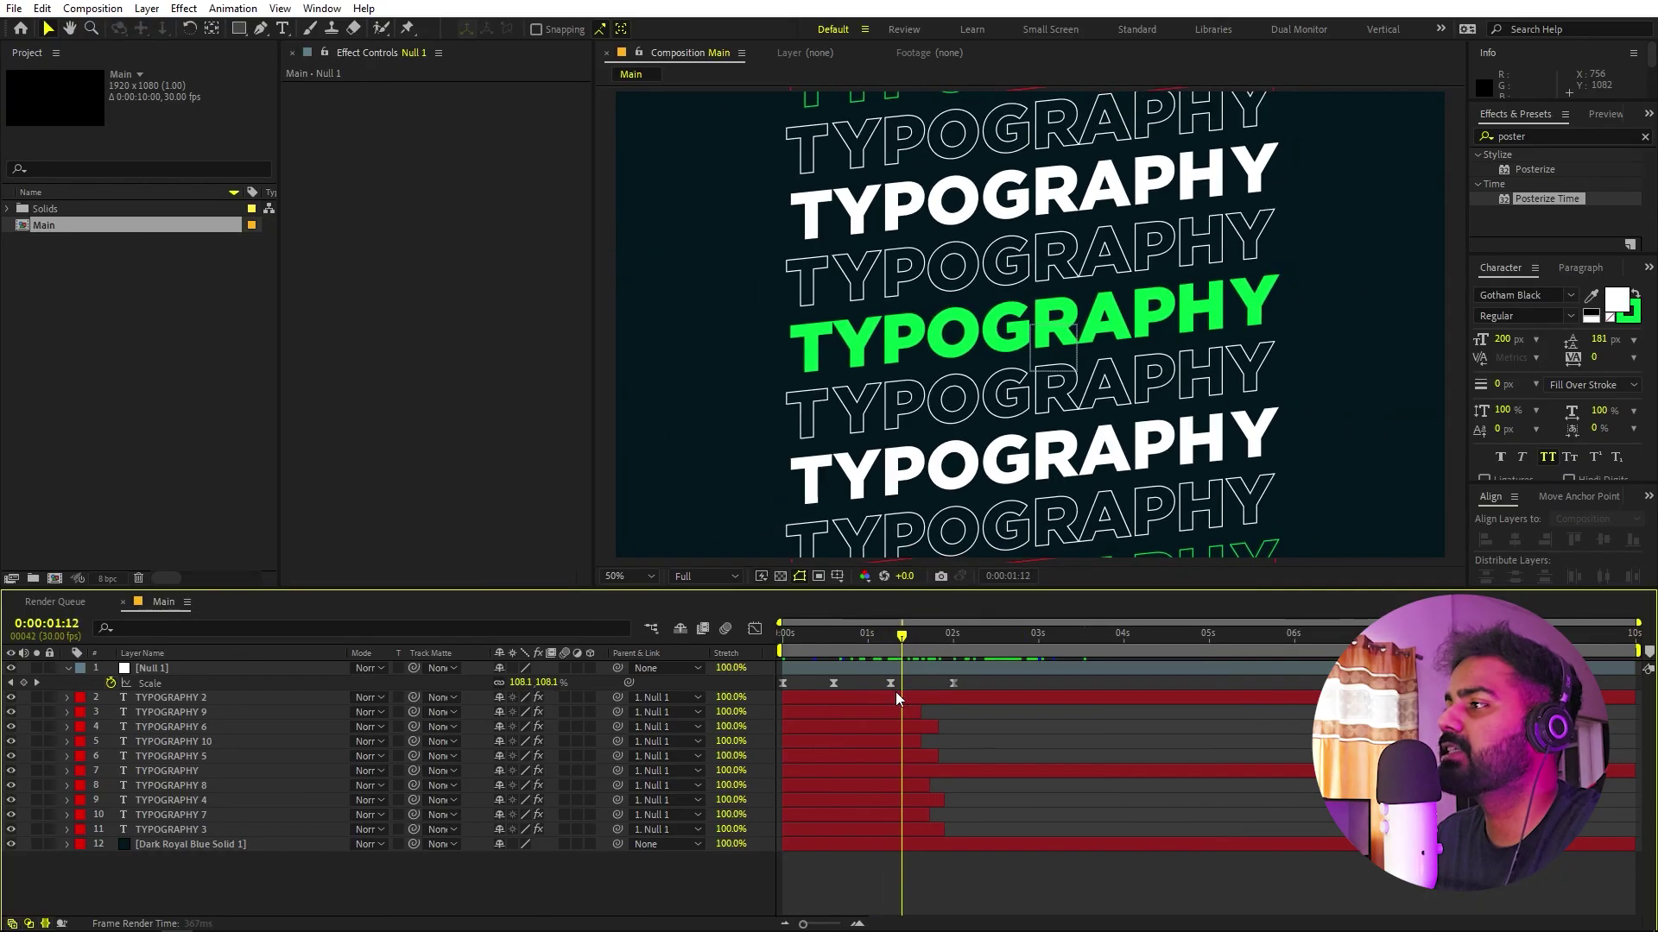
# Switch to Notepad, copy the text MOTION NATIONS and return to the After Effects composition
pyautogui.doubleClick(209, 698)
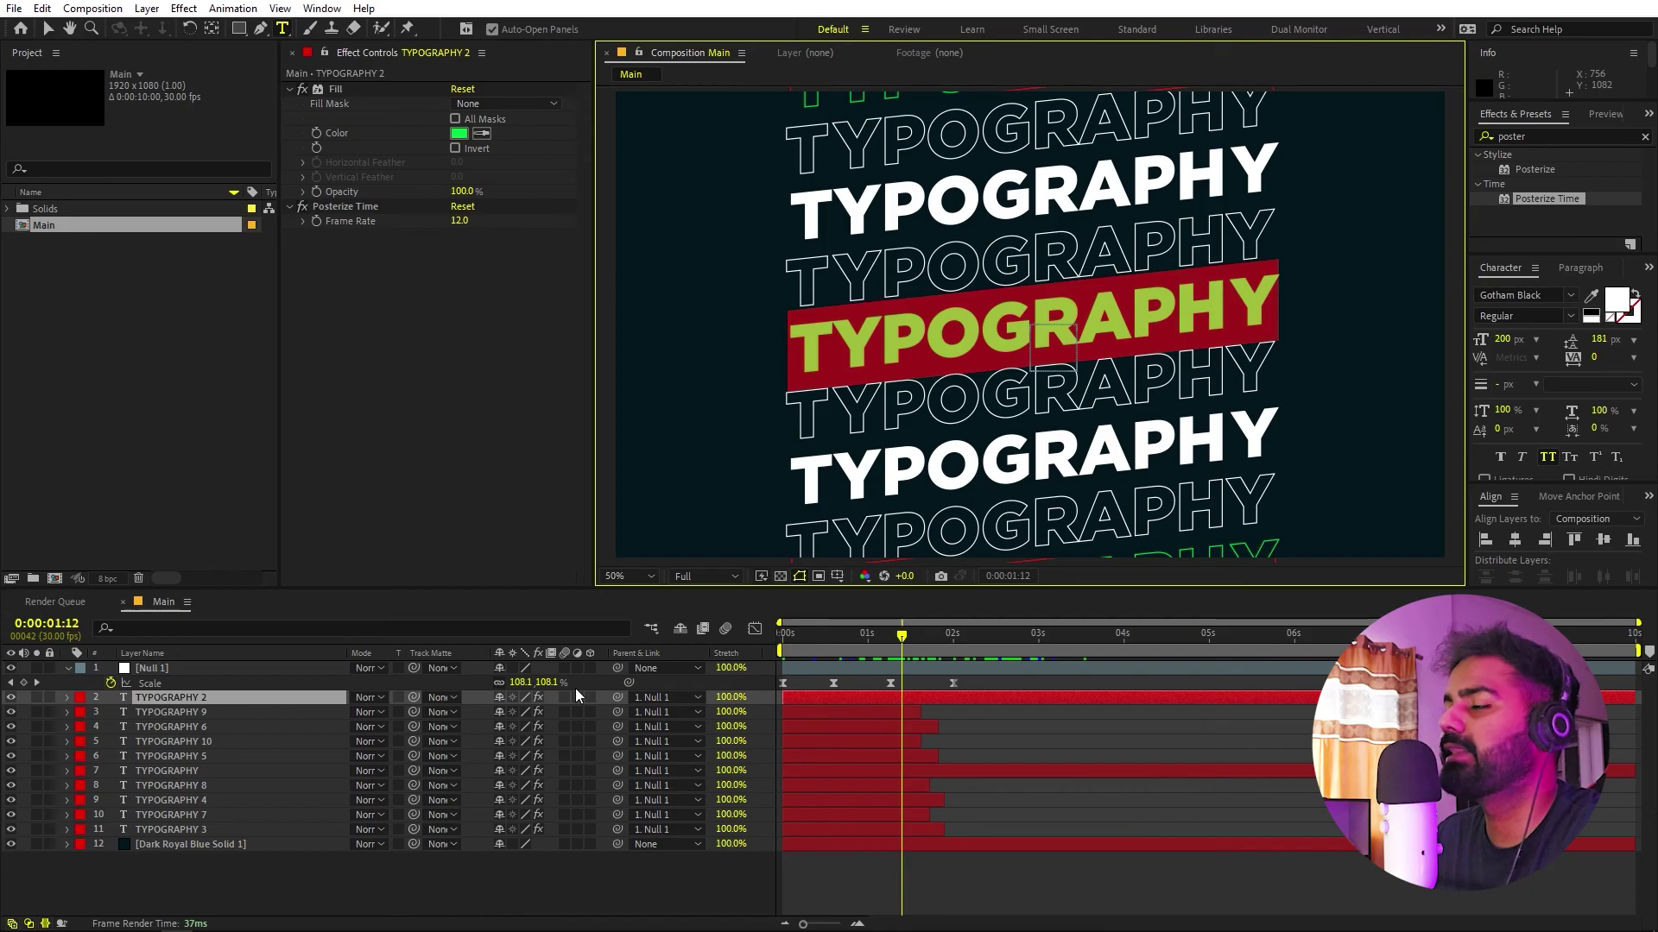
pyautogui.click(1055, 714)
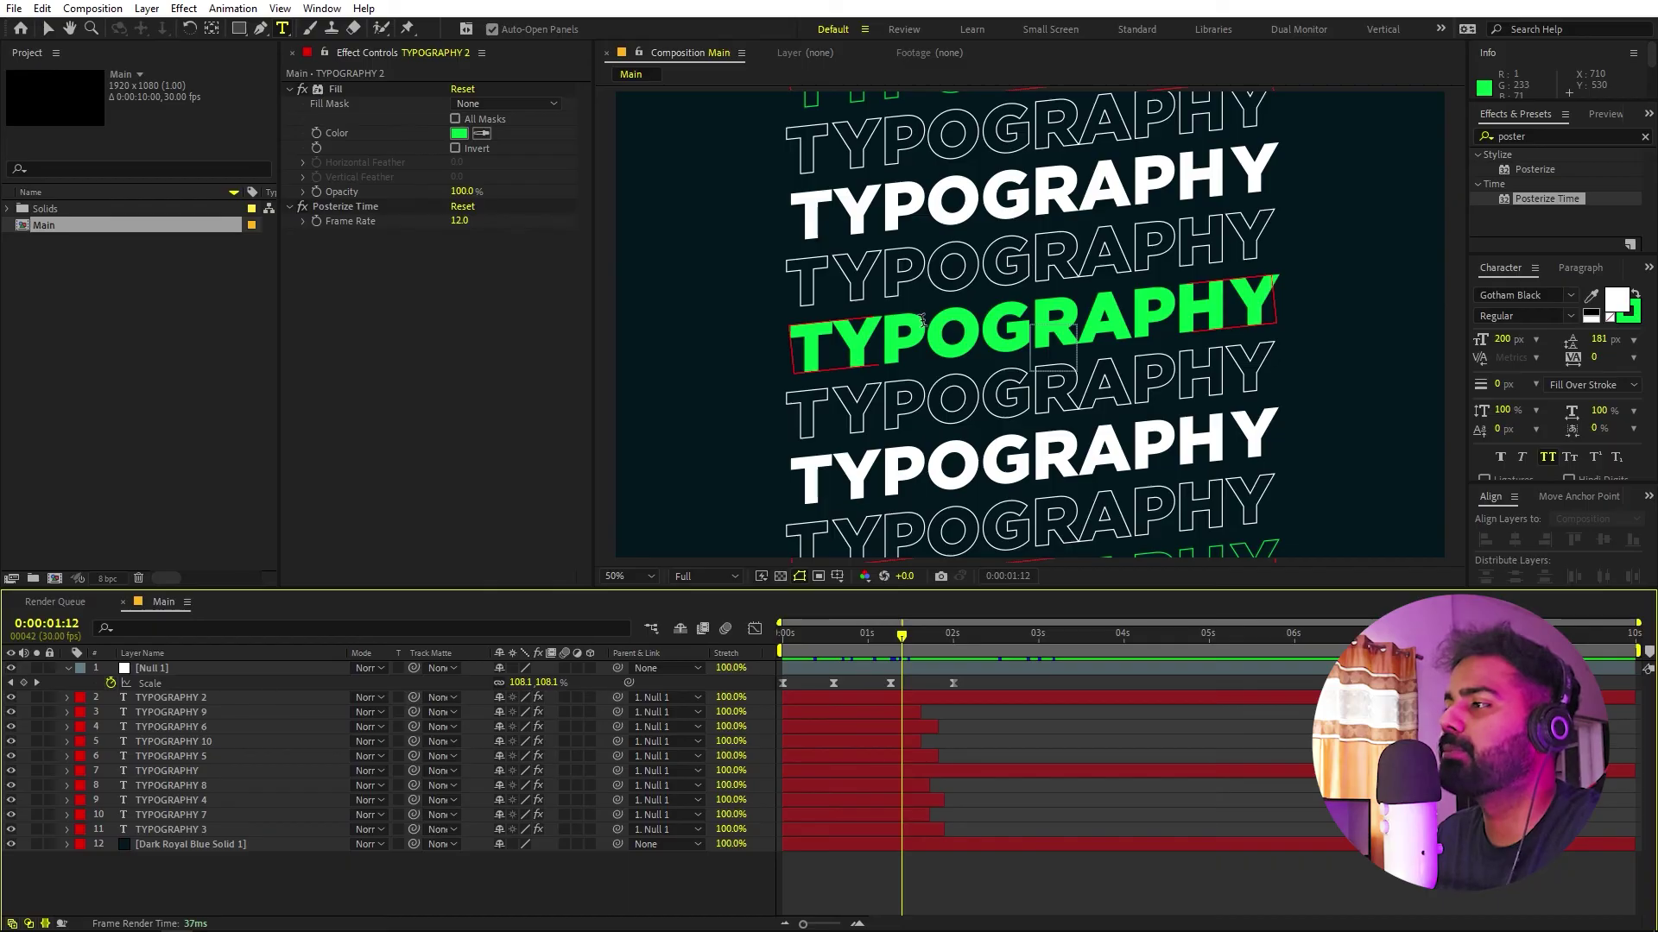
pyautogui.hotkey('alt', 'Tab')
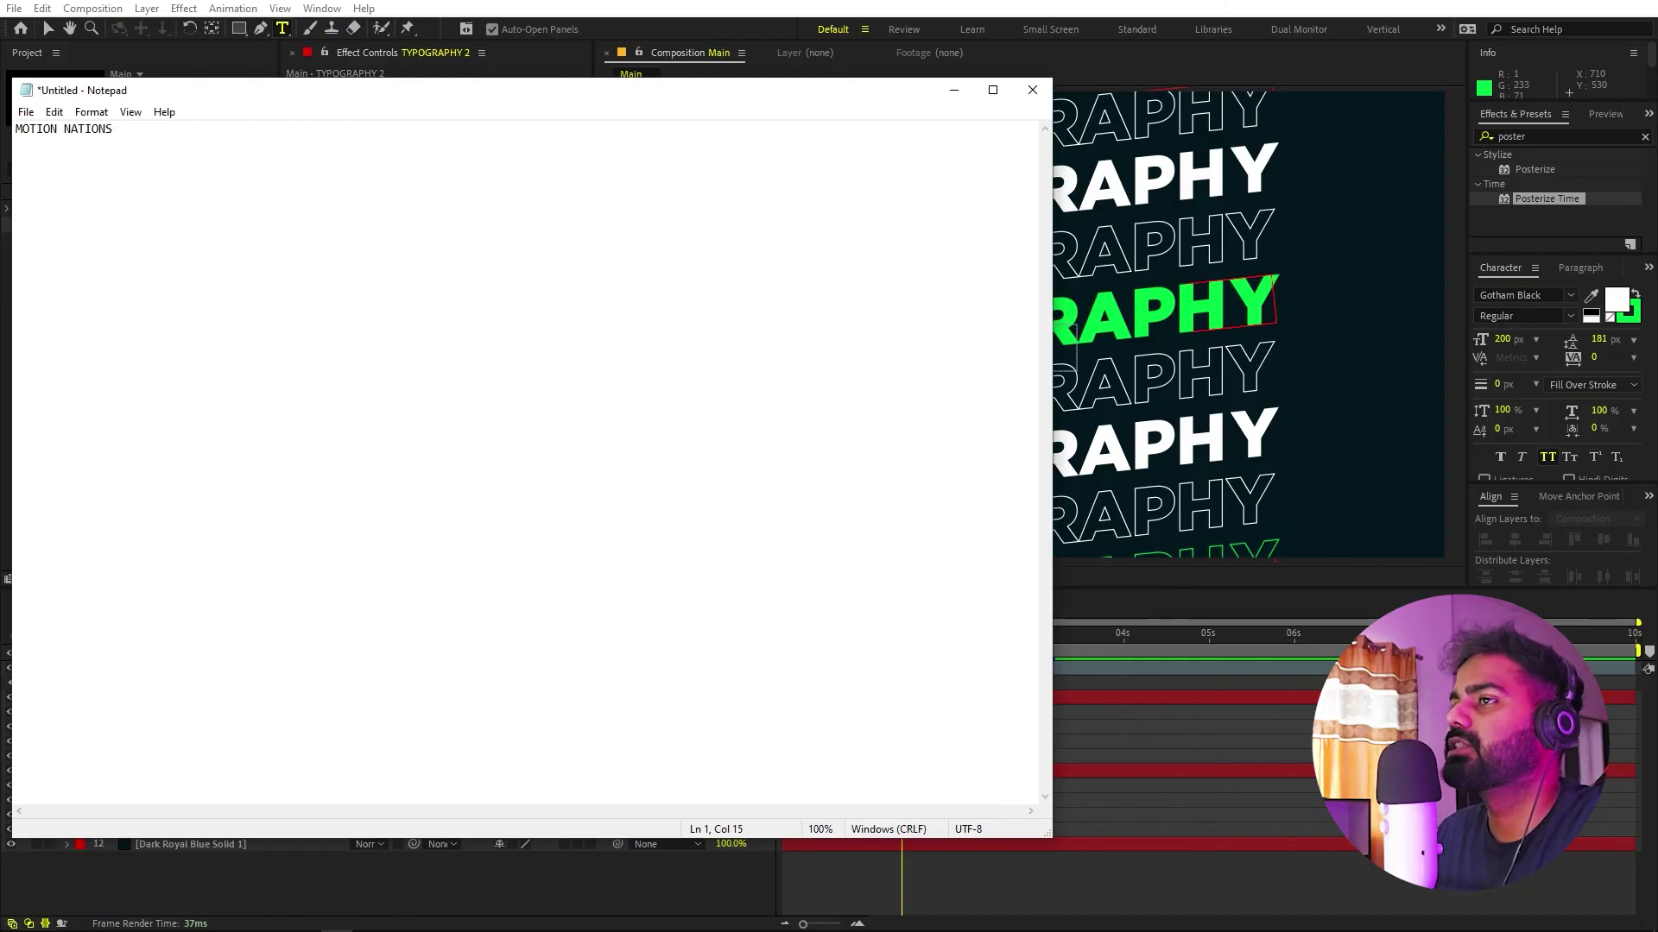
pyautogui.moveTo(159, 132); pyautogui.dragTo(2, 110)
pyautogui.hotkey('ctrl', 'c')
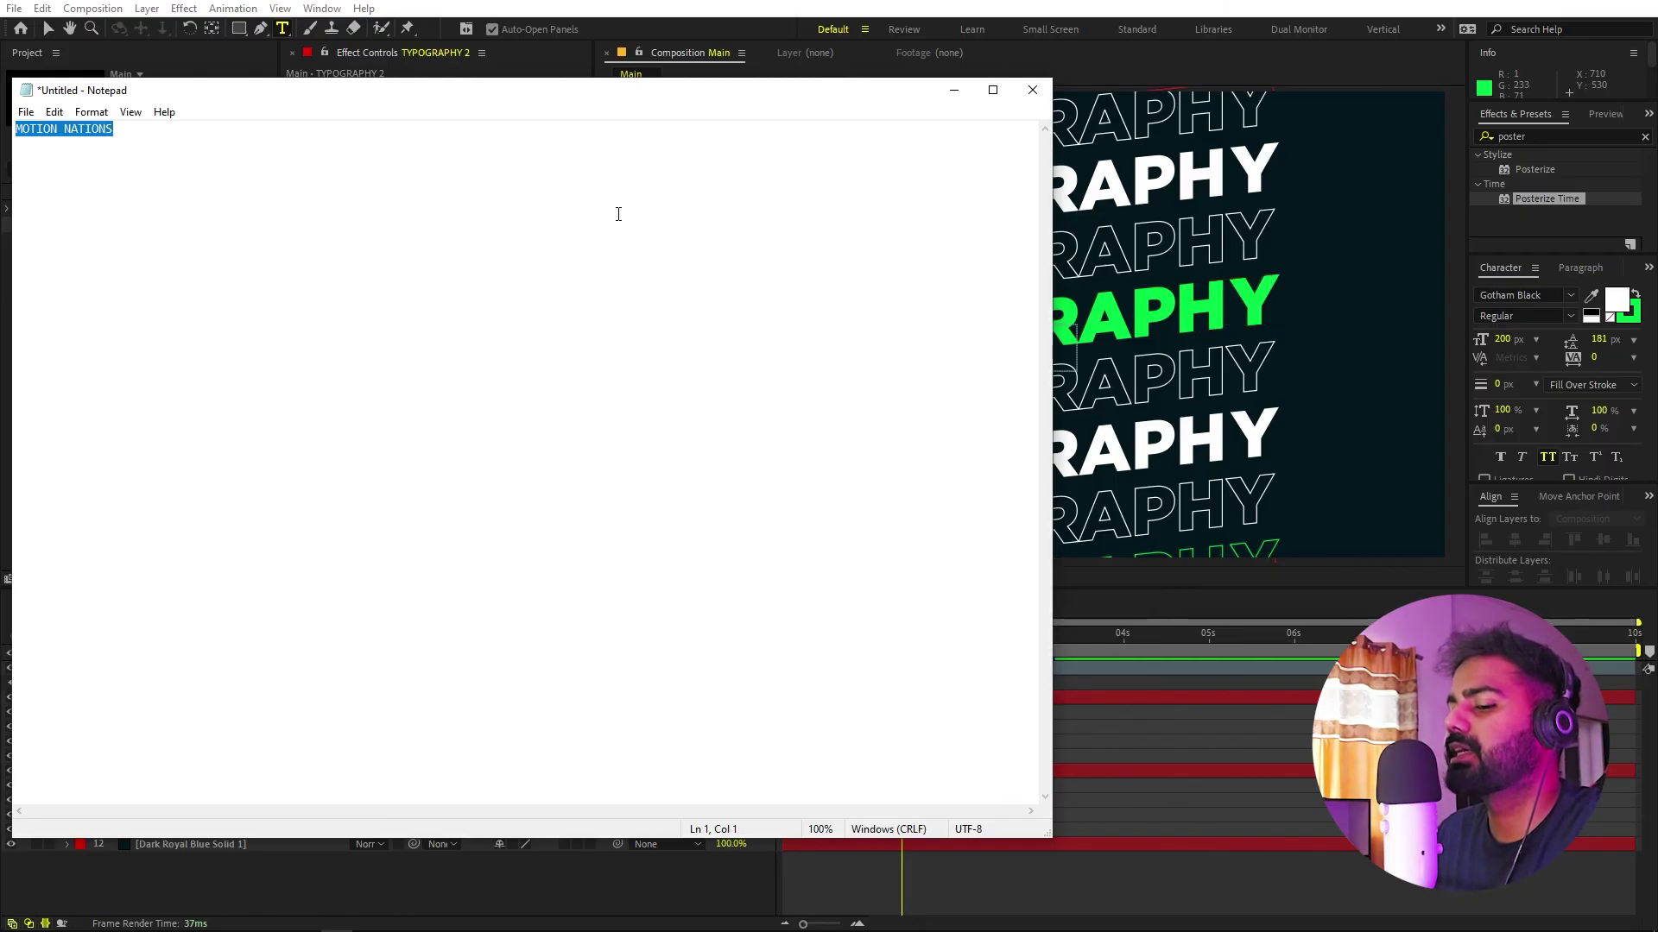
pyautogui.click(954, 90)
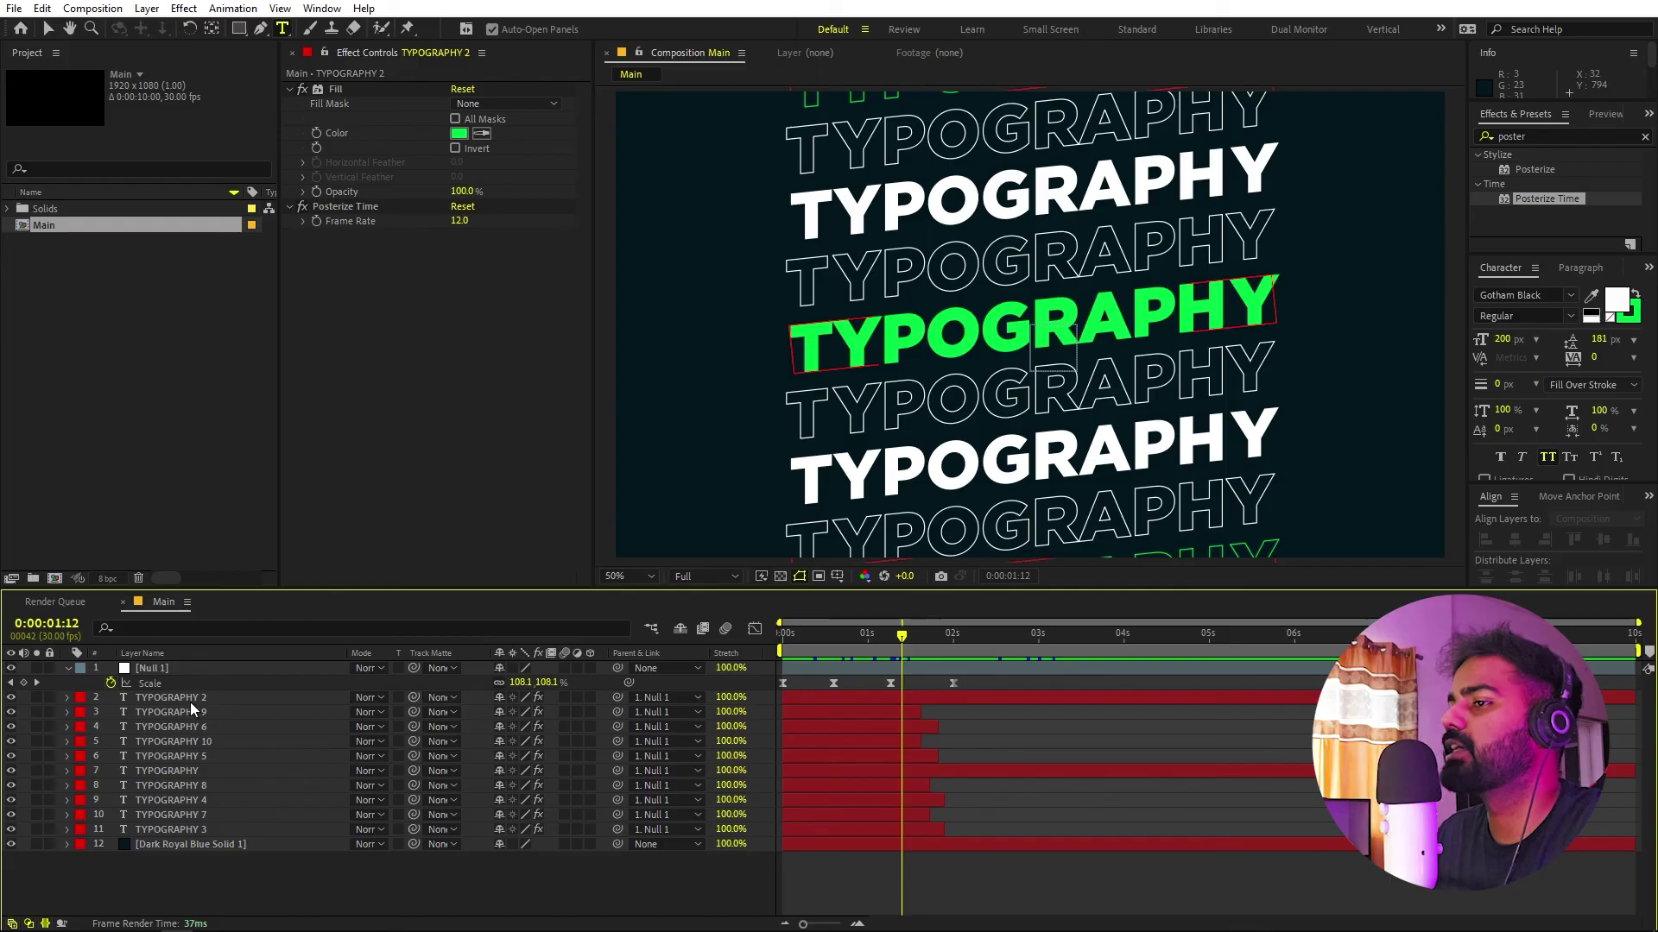
# Replace the text of TYPOGRAPHY 2, 9, 6, 10, 5 and the original TYPOGRAPHY layer with MOTION NATIONS
pyautogui.doubleClick(188, 701)
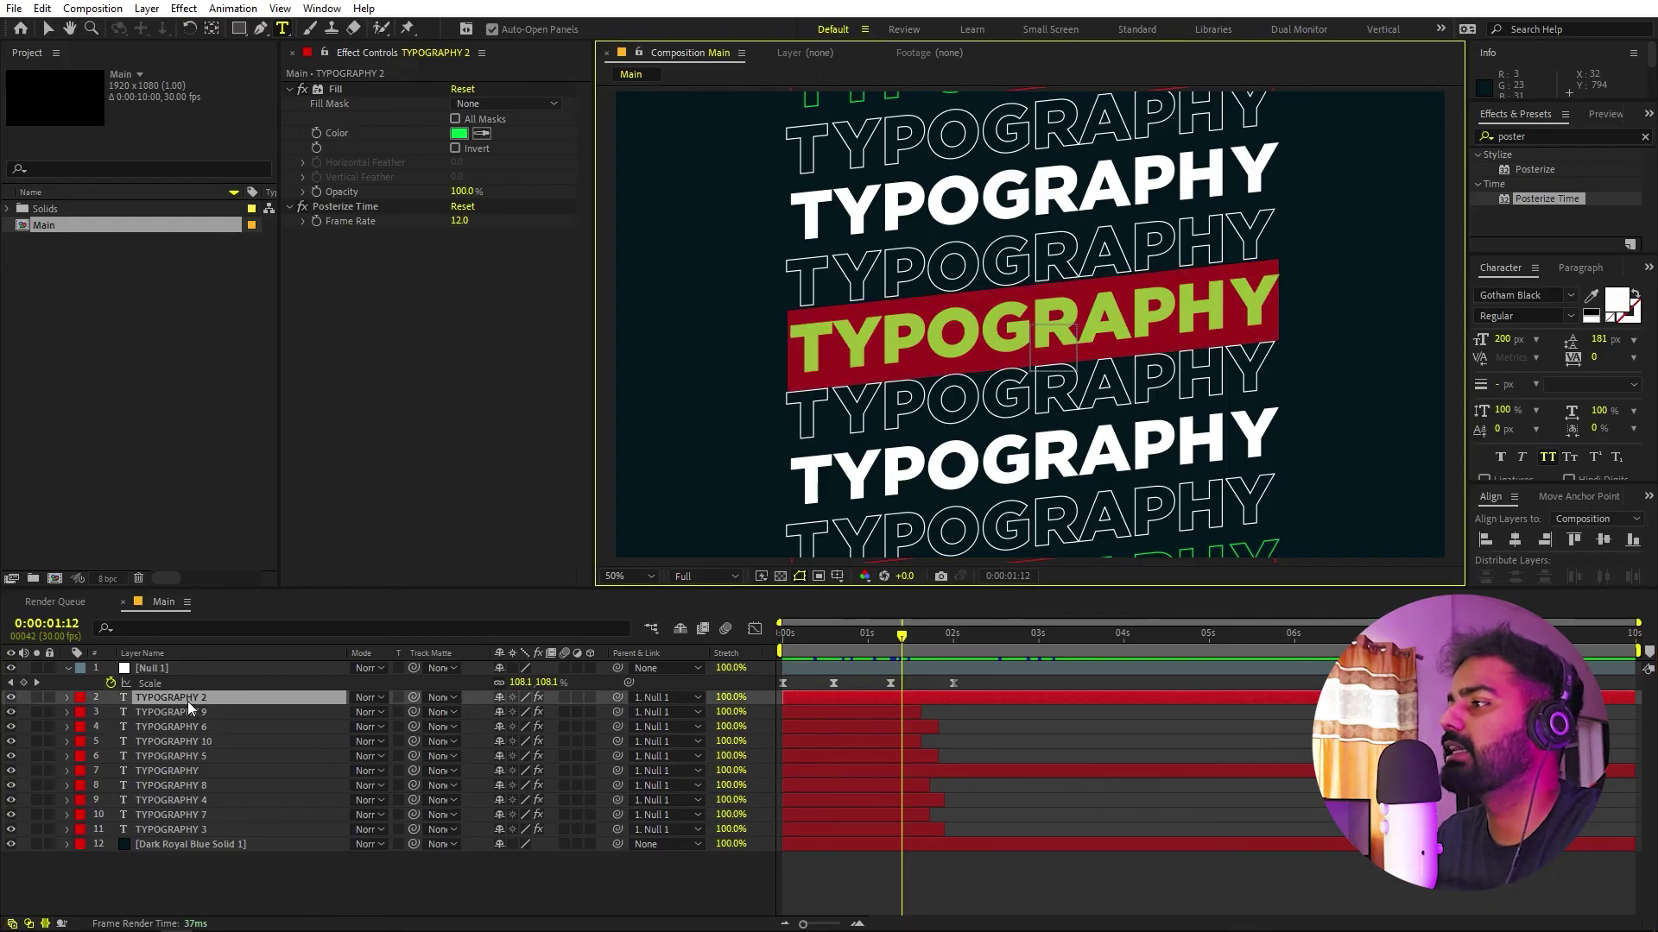
pyautogui.hotkey('ctrl', 'v')
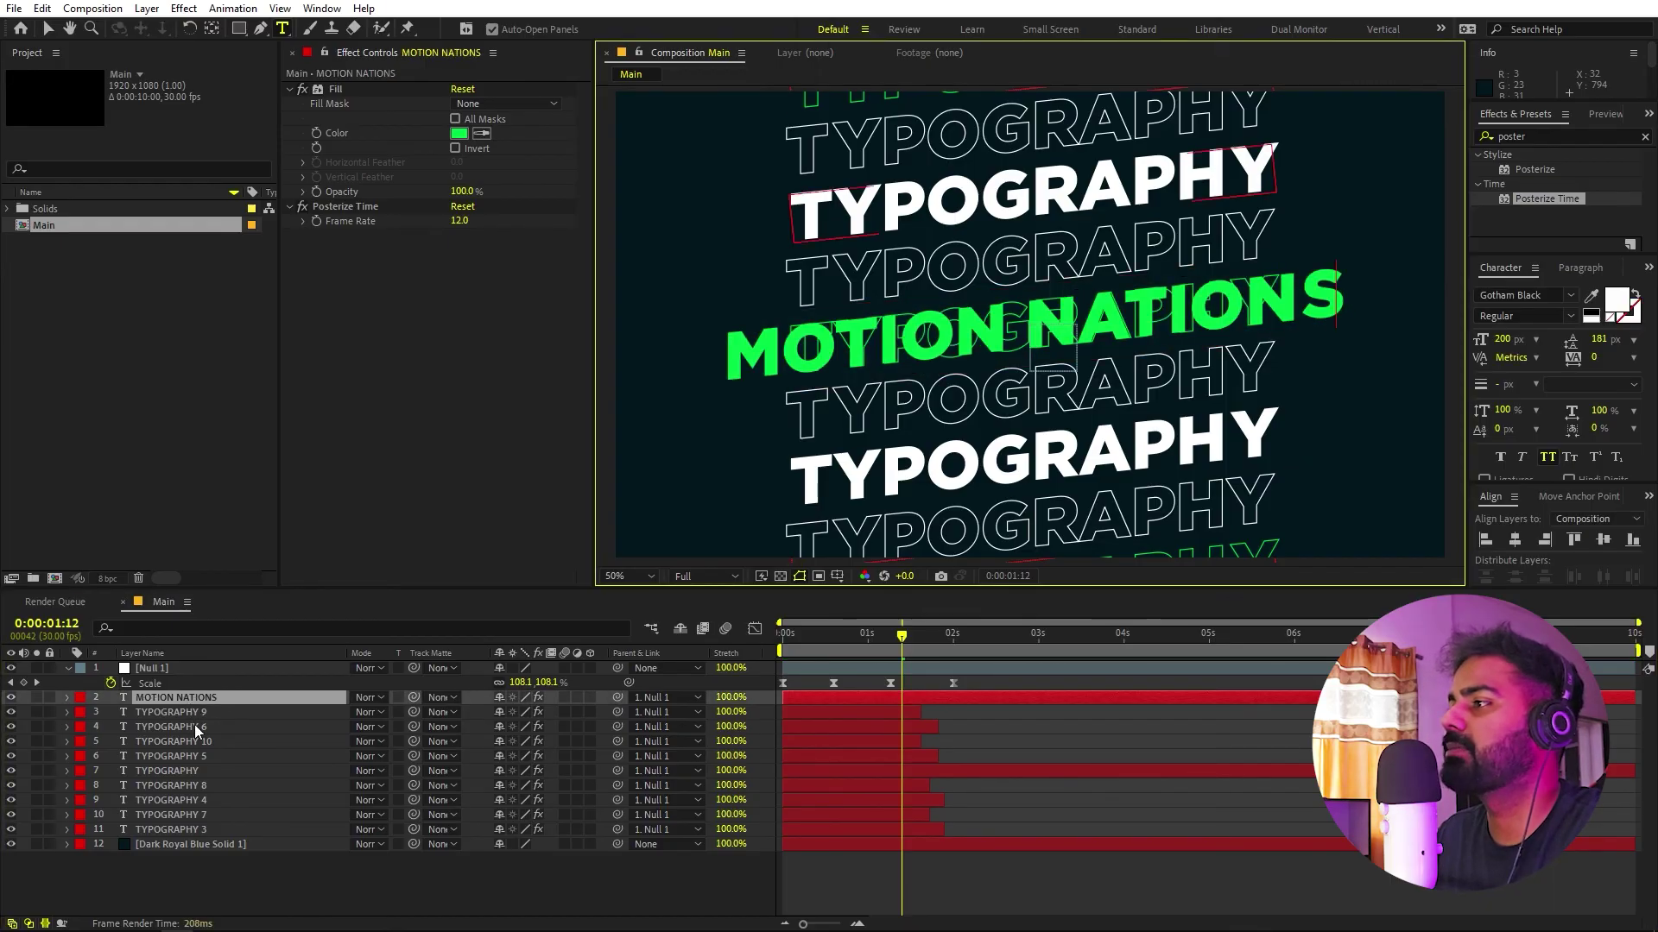
pyautogui.doubleClick(198, 712)
pyautogui.hotkey('ctrl', 'v')
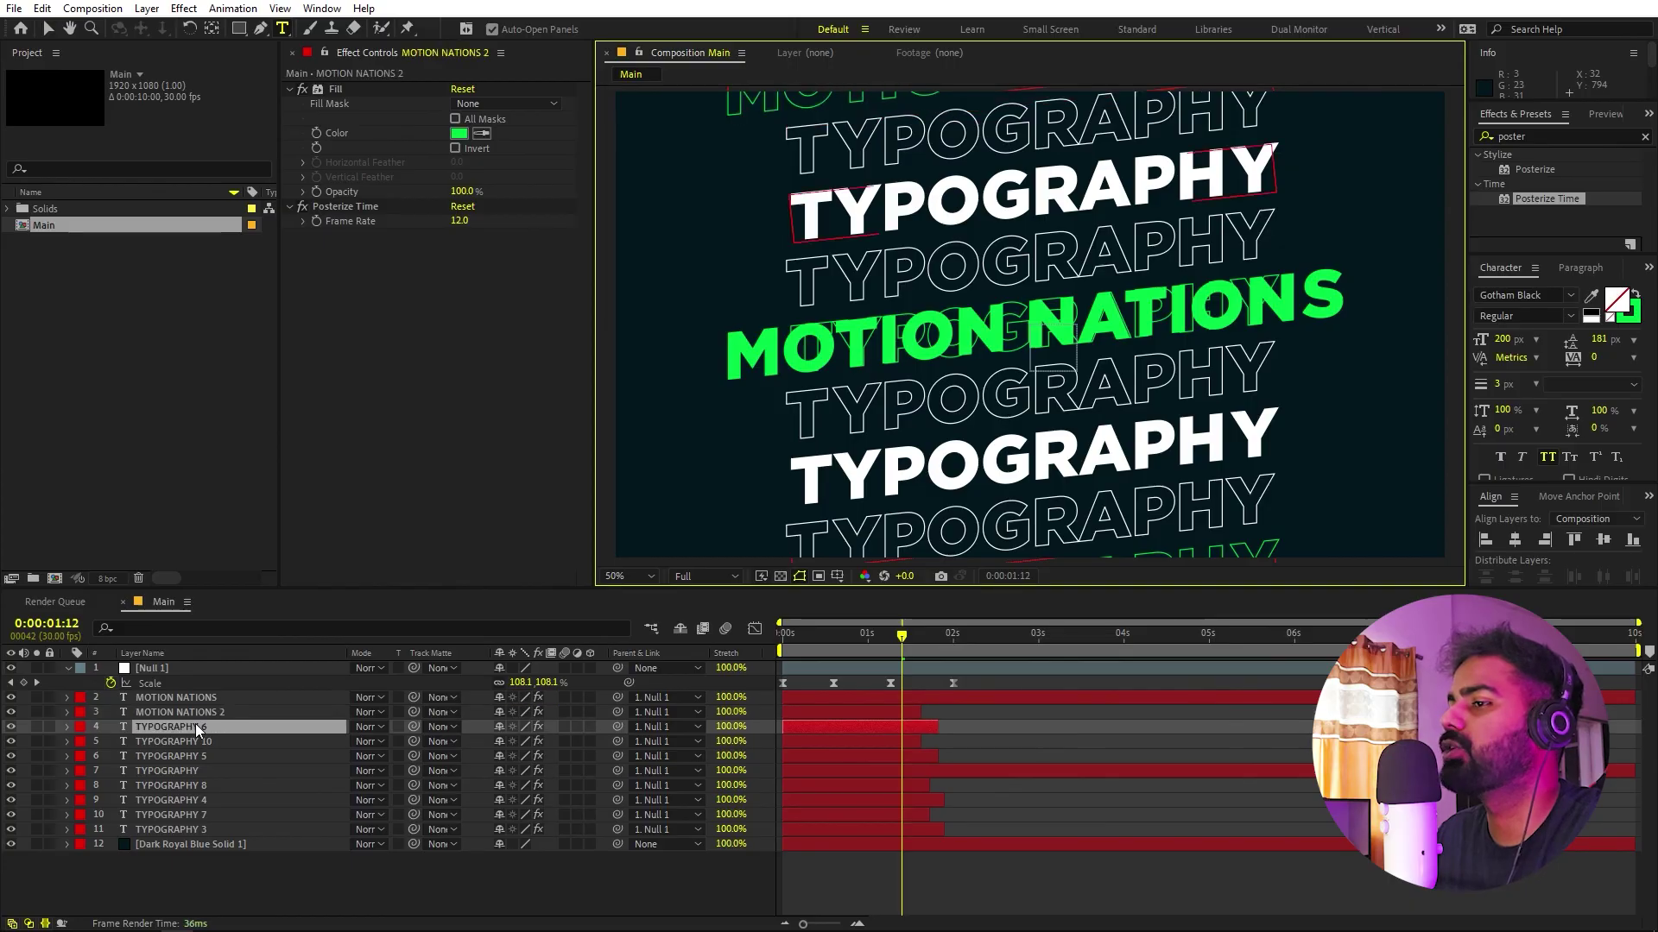
pyautogui.doubleClick(195, 723)
pyautogui.hotkey('ctrl', 'v')
pyautogui.doubleClick(200, 746)
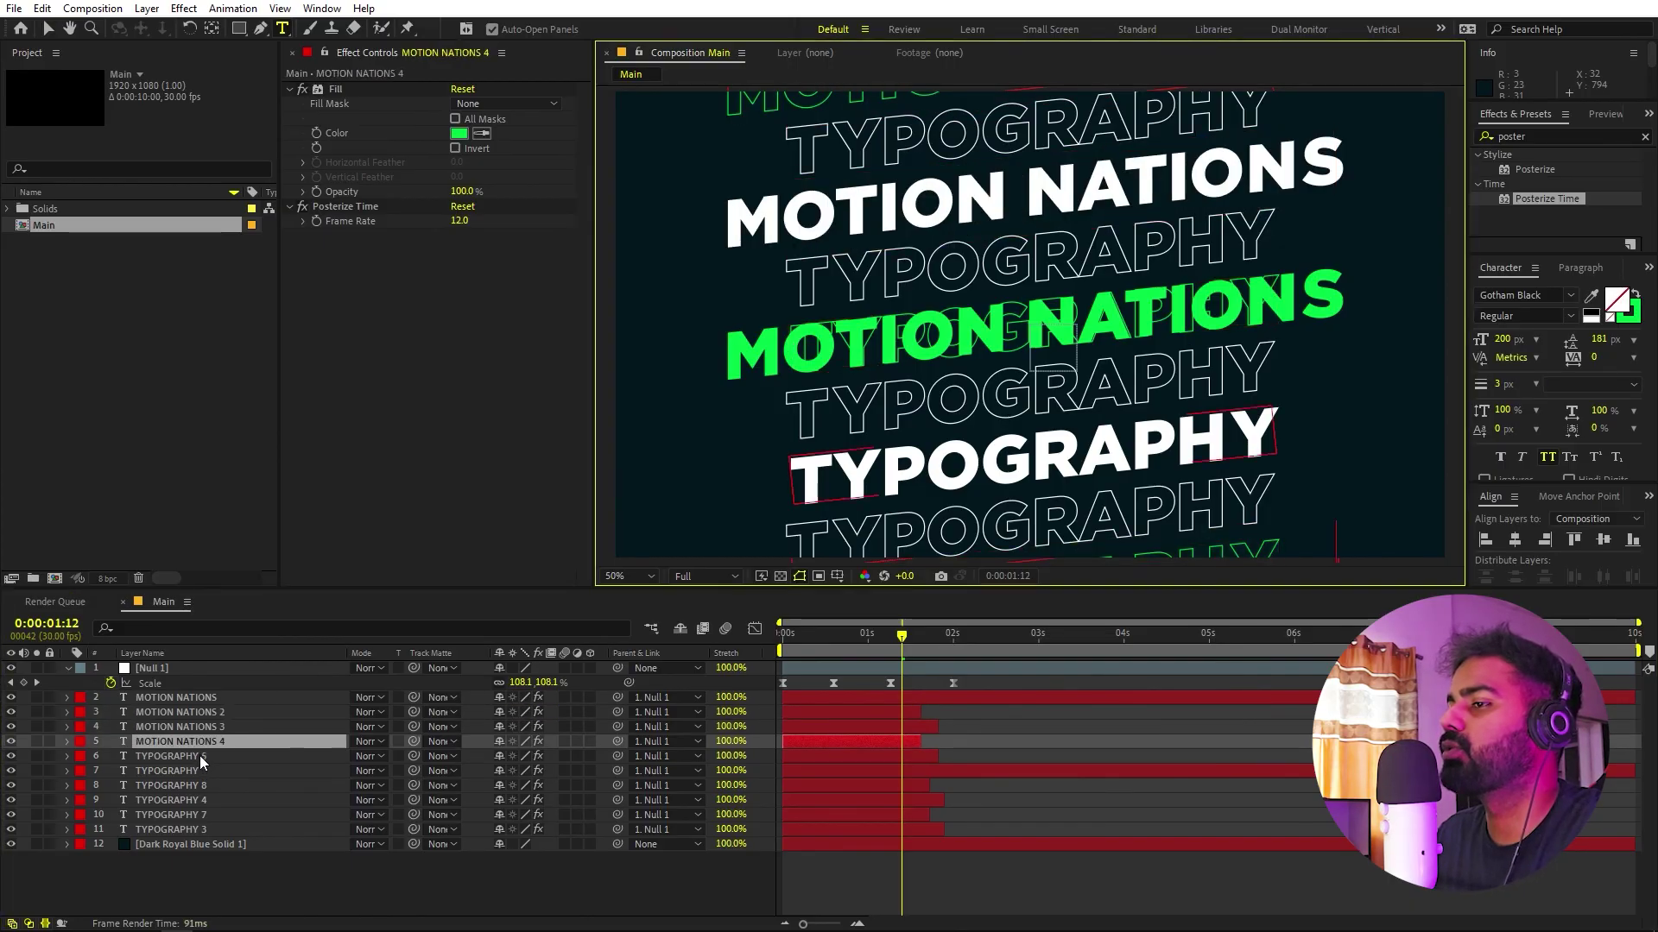
pyautogui.hotkey('ctrl', 'v')
pyautogui.doubleClick(199, 755)
pyautogui.hotkey('ctrl', 'v')
pyautogui.doubleClick(201, 770)
pyautogui.hotkey('ctrl', 'v')
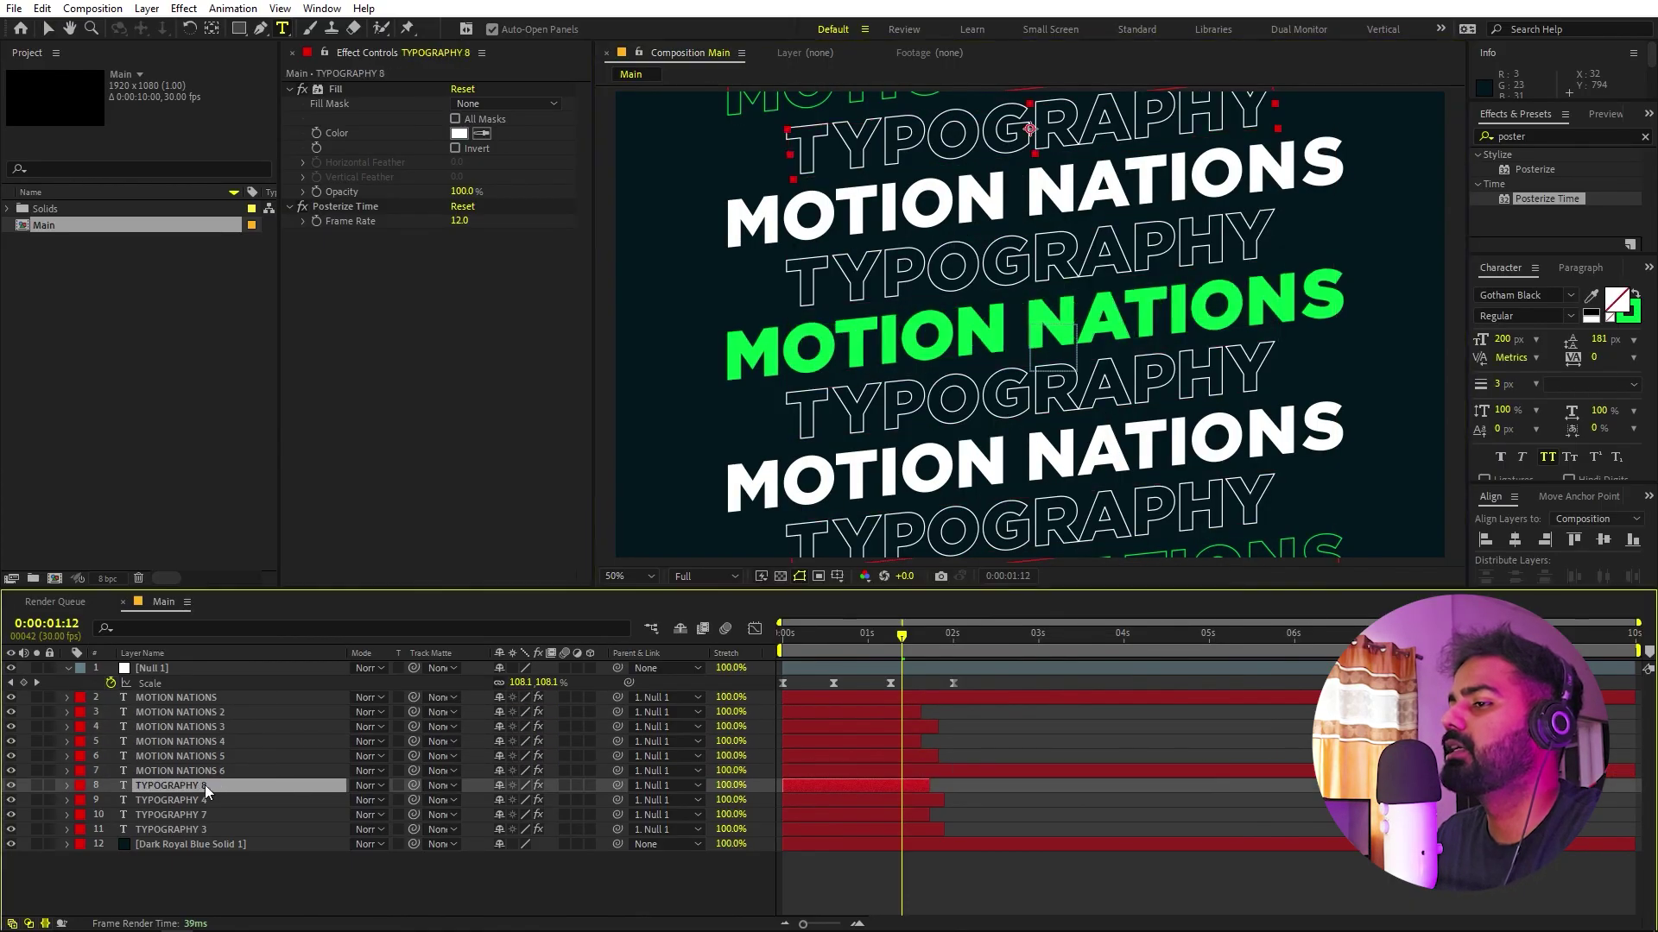
# Replace the text of the white outlined titles TYPOGRAPHY 8, 4, 7 and 3 with MOTION NATIONS
pyautogui.doubleClick(205, 785)
pyautogui.hotkey('ctrl', 'v')
pyautogui.doubleClick(205, 804)
pyautogui.hotkey('ctrl', 'v')
pyautogui.doubleClick(204, 815)
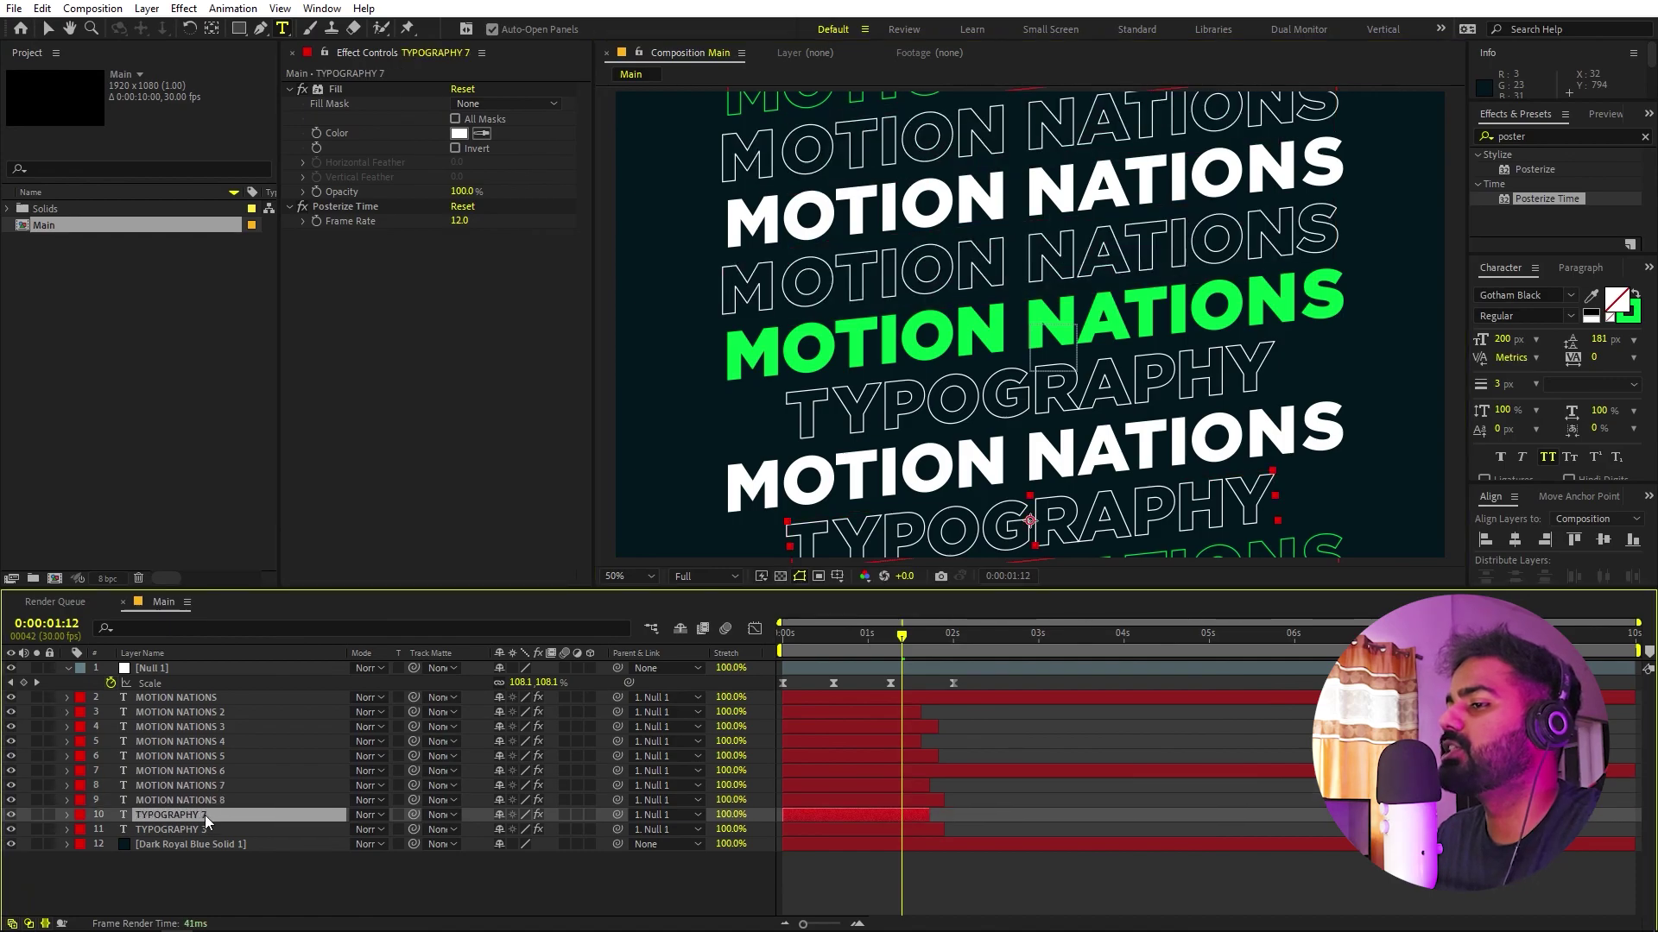
pyautogui.hotkey('ctrl', 'v')
pyautogui.doubleClick(206, 831)
pyautogui.hotkey('ctrl', 'v')
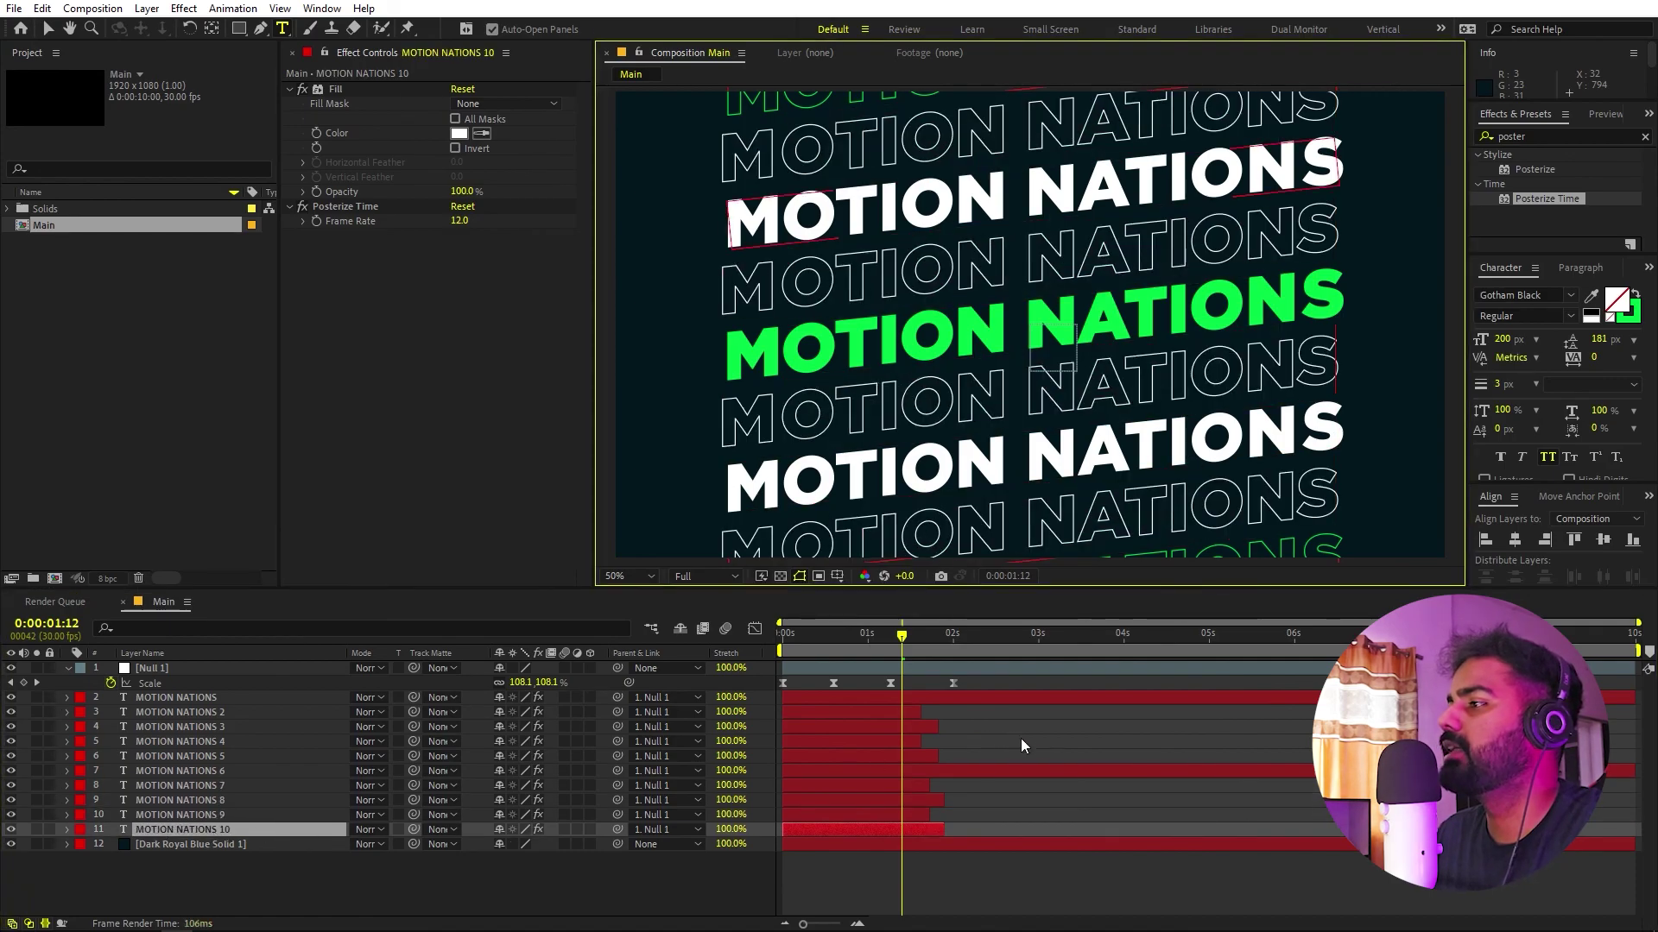
# Play the composition from the first frame and scrub the ending to check the animation with the MOTION NATIONS text
pyautogui.click(1026, 738)
pyautogui.moveTo(895, 640); pyautogui.dragTo(765, 702)
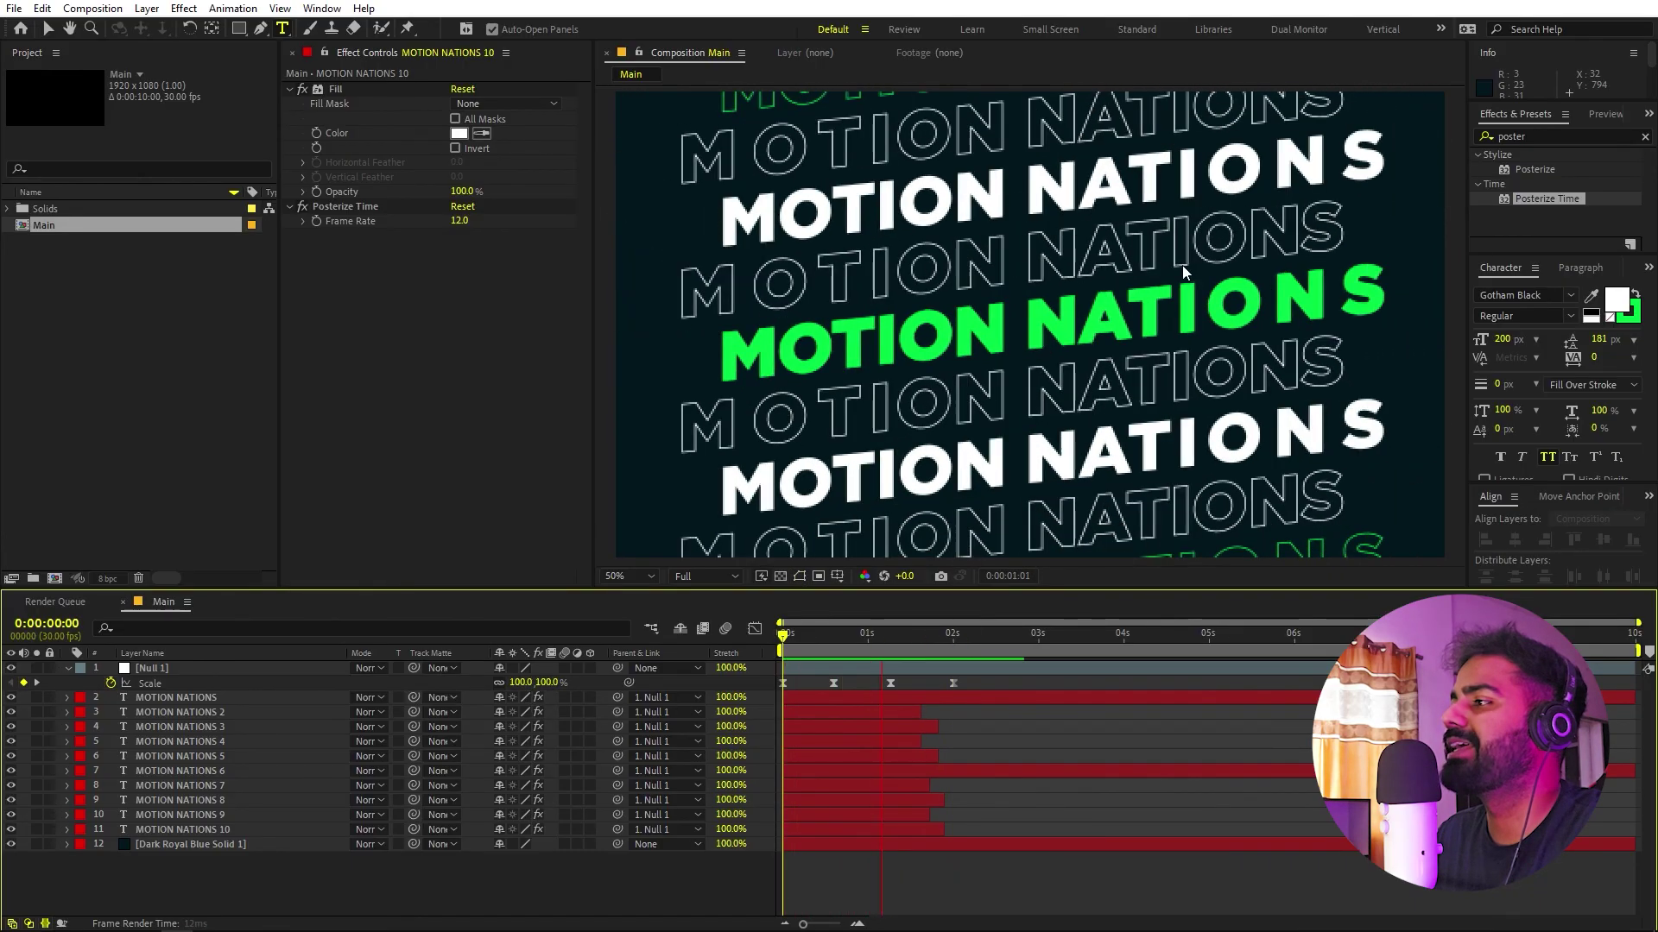
pyautogui.click(1011, 646)
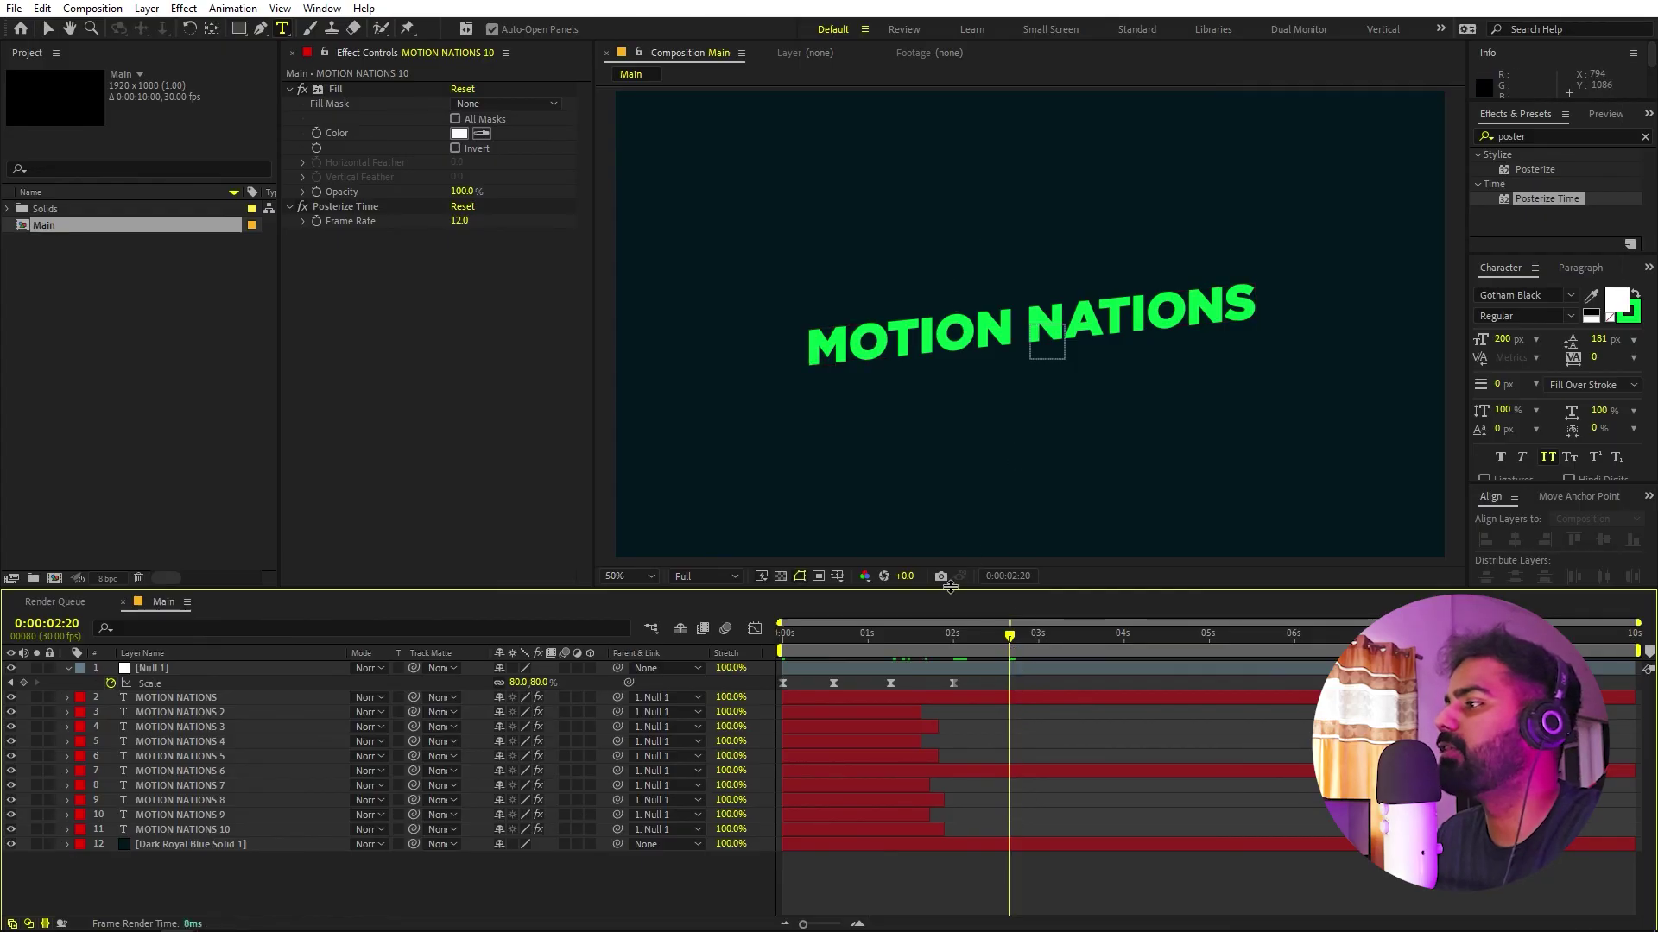
pyautogui.moveTo(1018, 659); pyautogui.dragTo(993, 720)
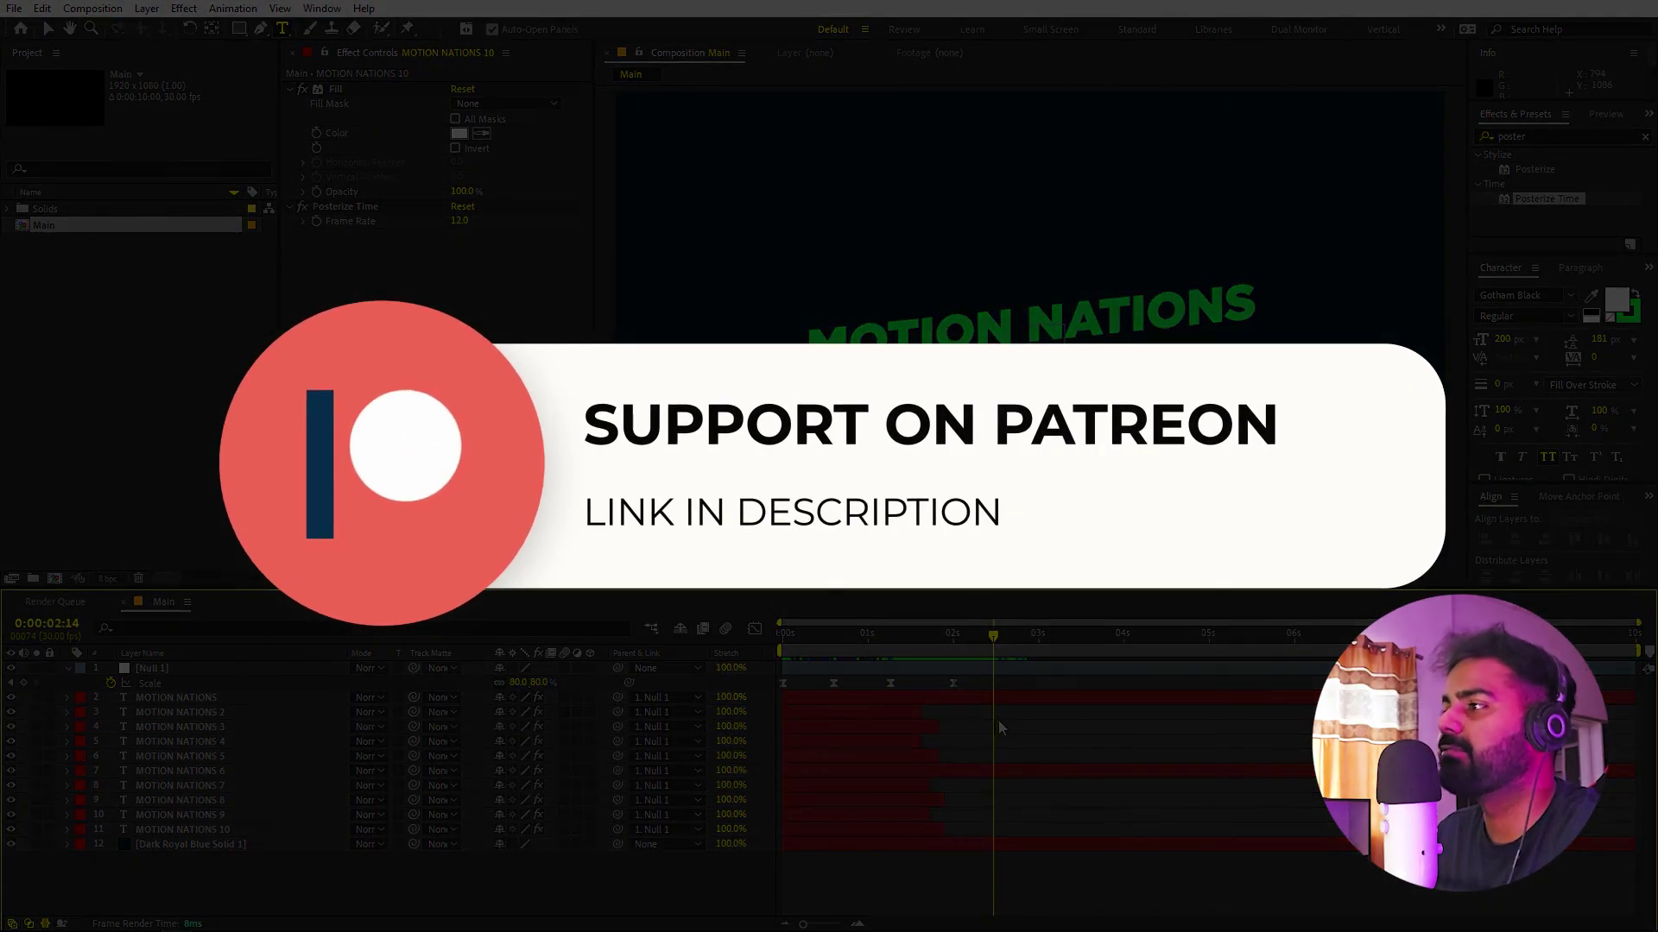